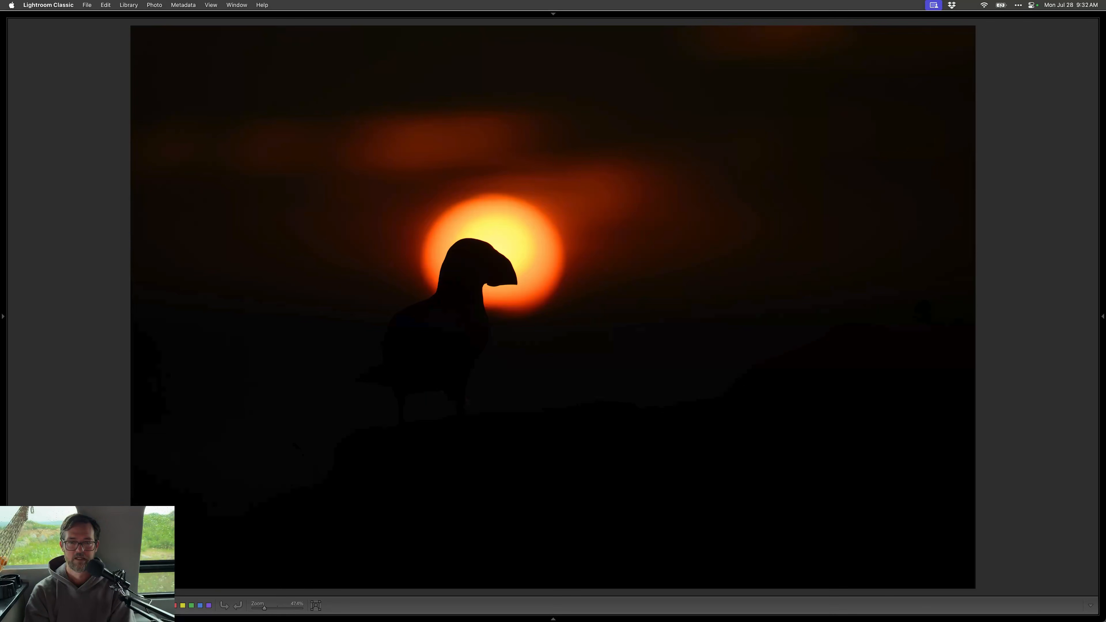
- Add the puffin silhouetted against the sun disc to the Quick Collection, and preview the vertical silhouette DSC_6793.NEF at full size
key("b")
key("g")
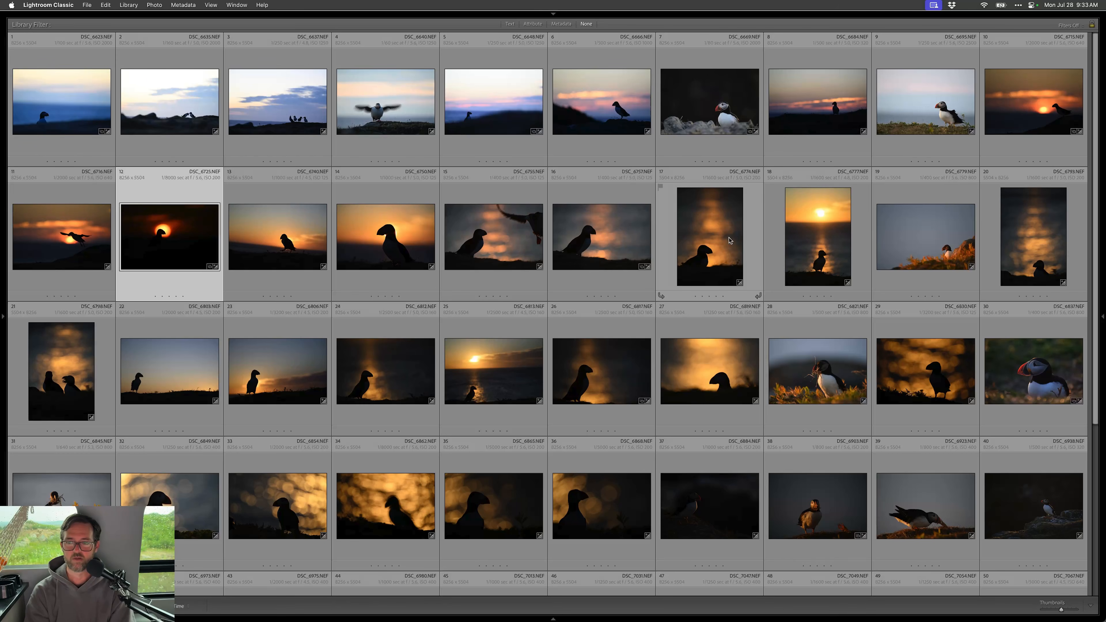
double_click(1043, 249)
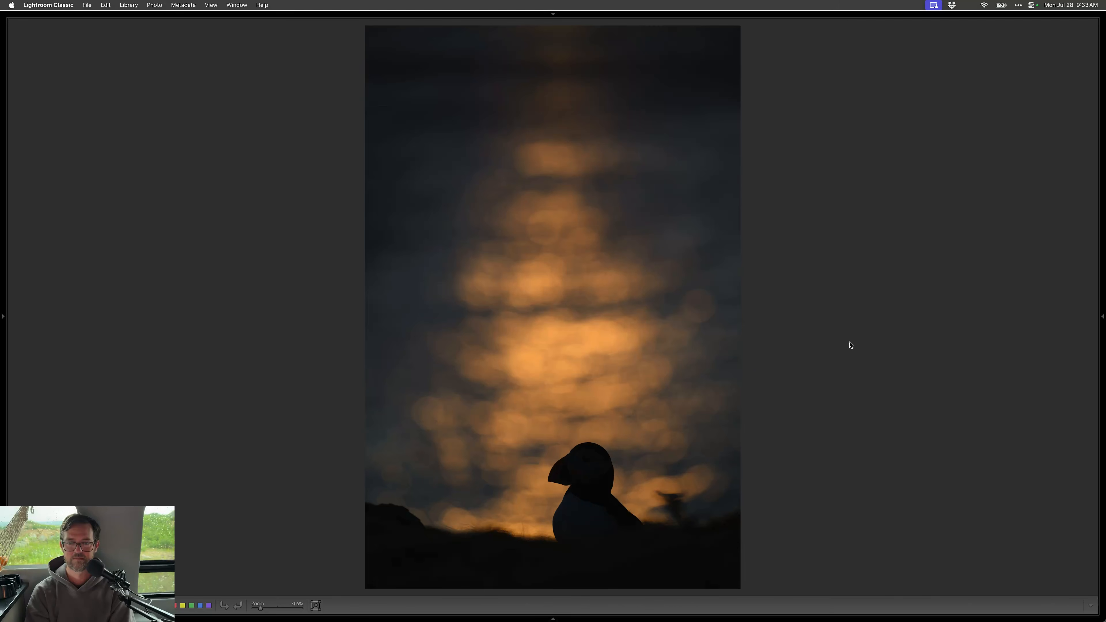
key("g")
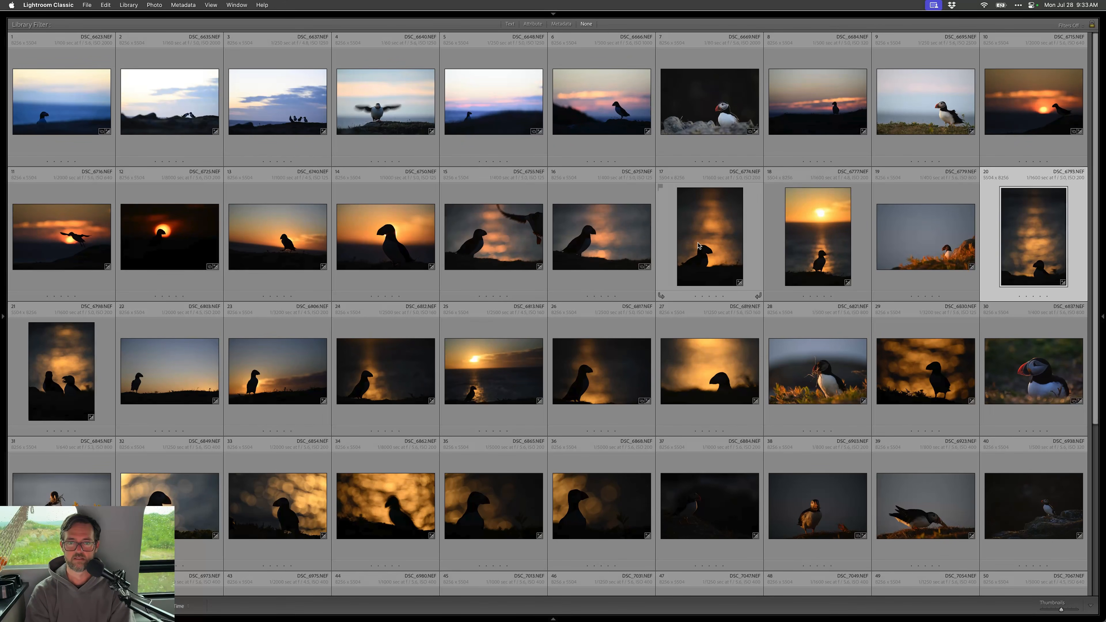
- Add the silhouette DSC_6757.NEF and the vertical sunset shot DSC_6777.NEF to the Quick Collection, returning to the grid after each
double_click(630, 246)
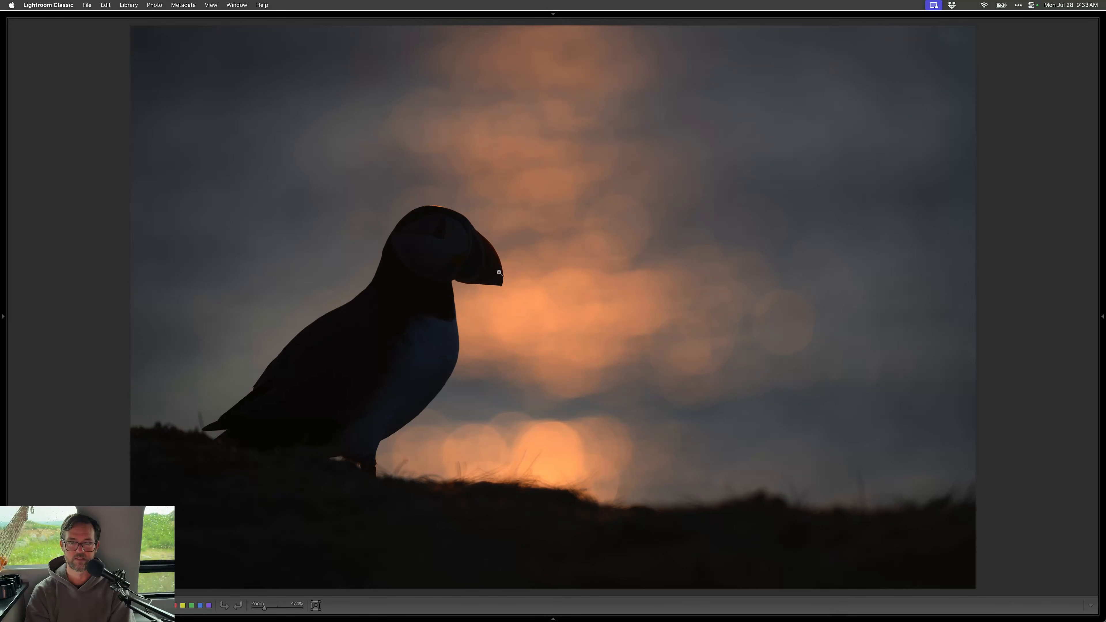
key("b")
key("g")
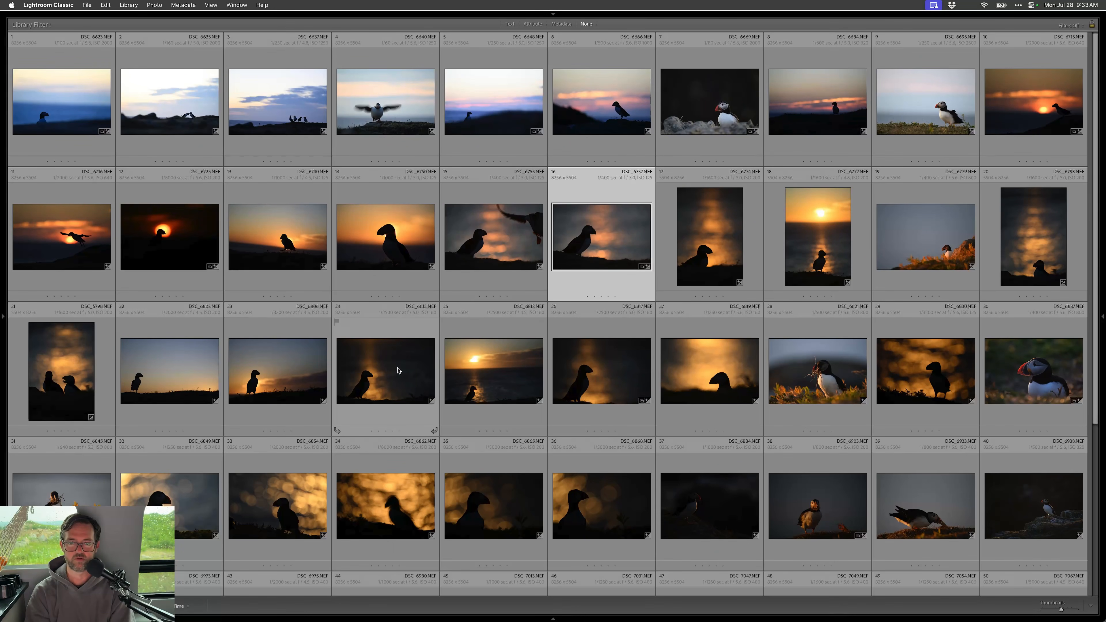
double_click(833, 240)
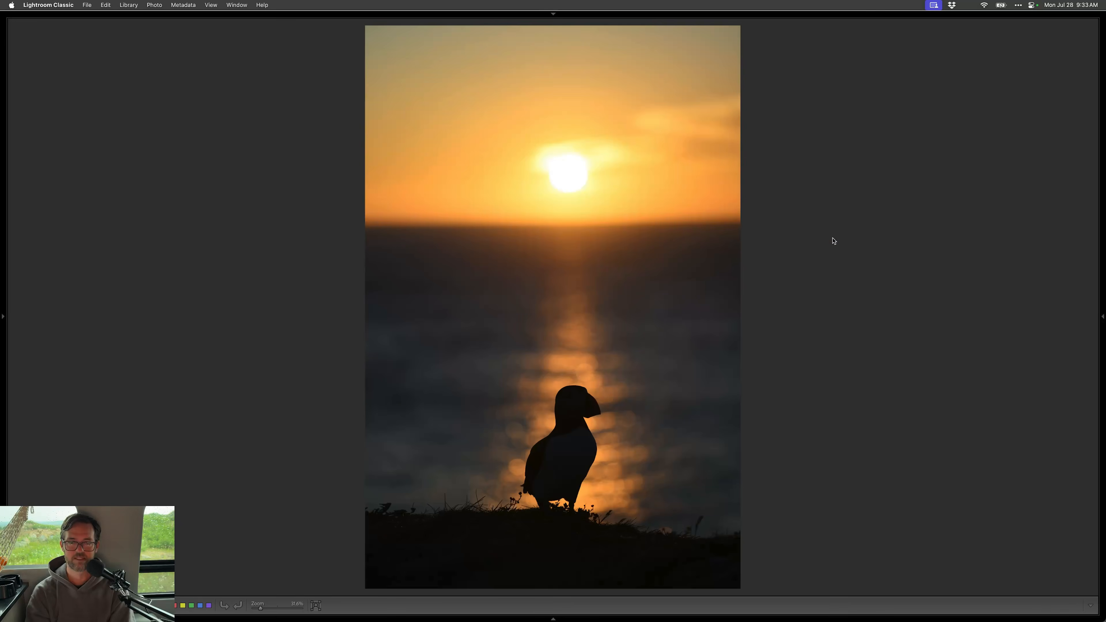
key("b")
key("g")
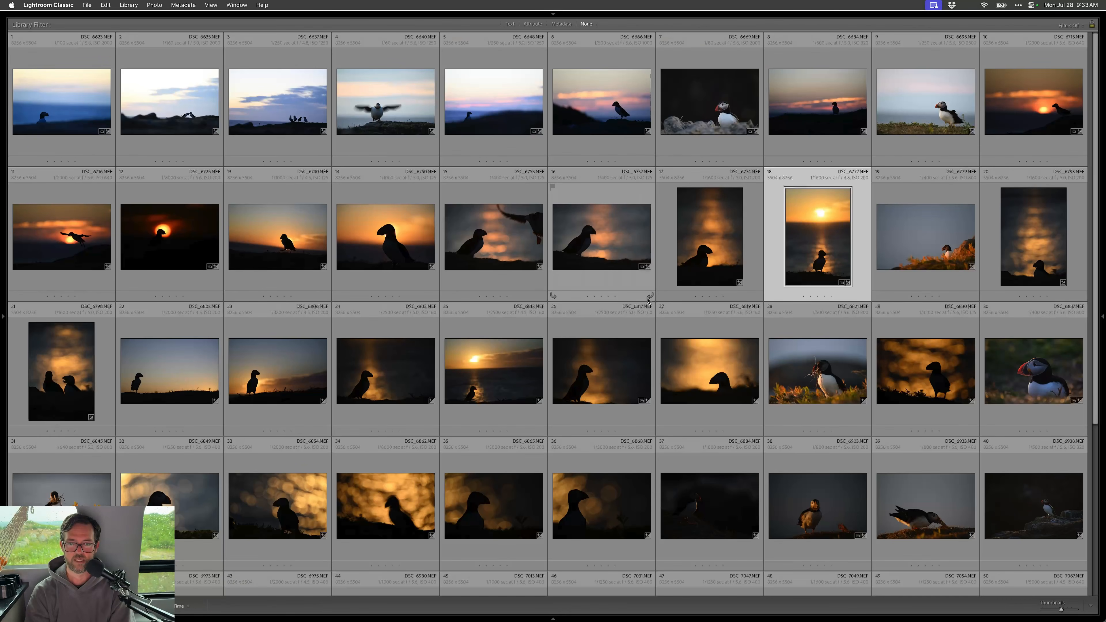
- Review the golden-bokeh puffin silhouettes at full size and add DSC_6849.NEF and DSC_6868.NEF to the Quick Collection
scroll(648, 301, "down", 1)
scroll(648, 300, "down", 2)
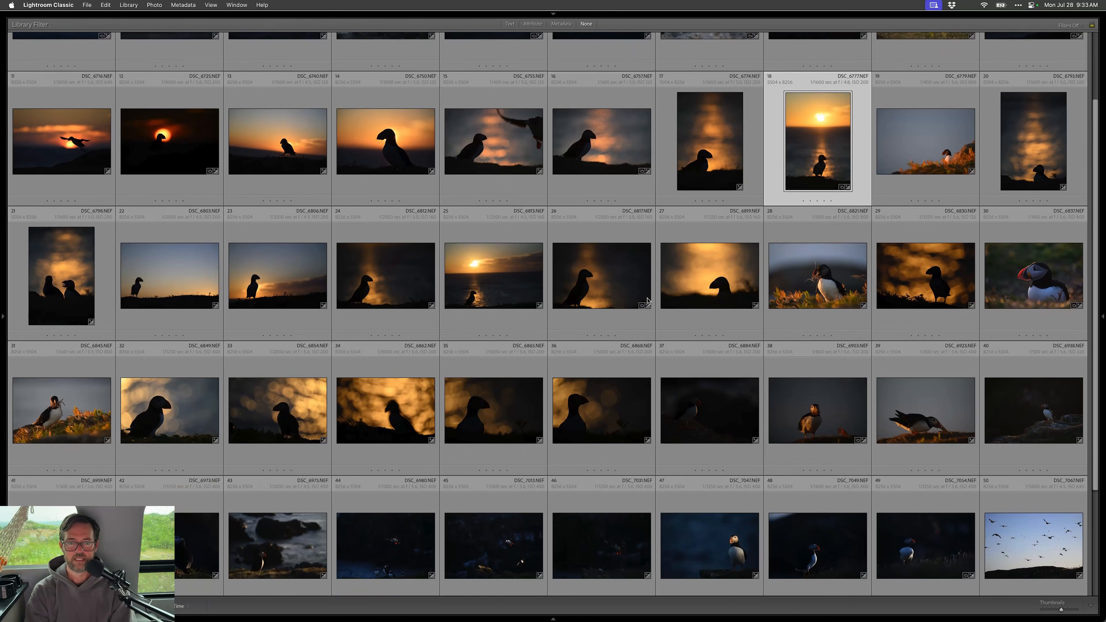
scroll(647, 301, "down", 1)
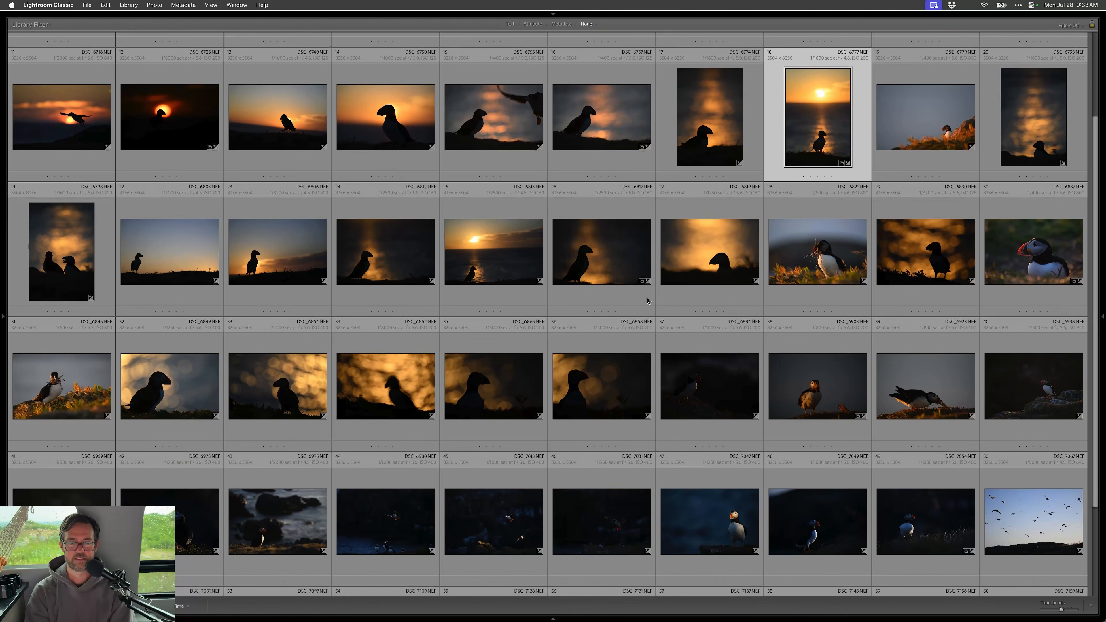
double_click(291, 379)
key("Right")
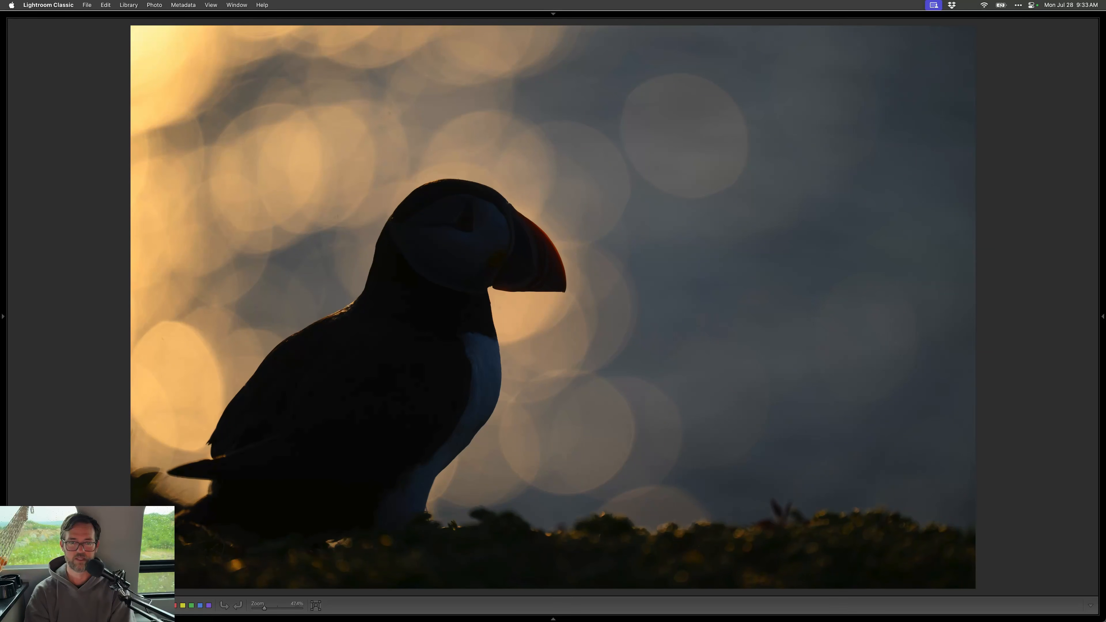
key("Right")
key("Right")
key("Right")
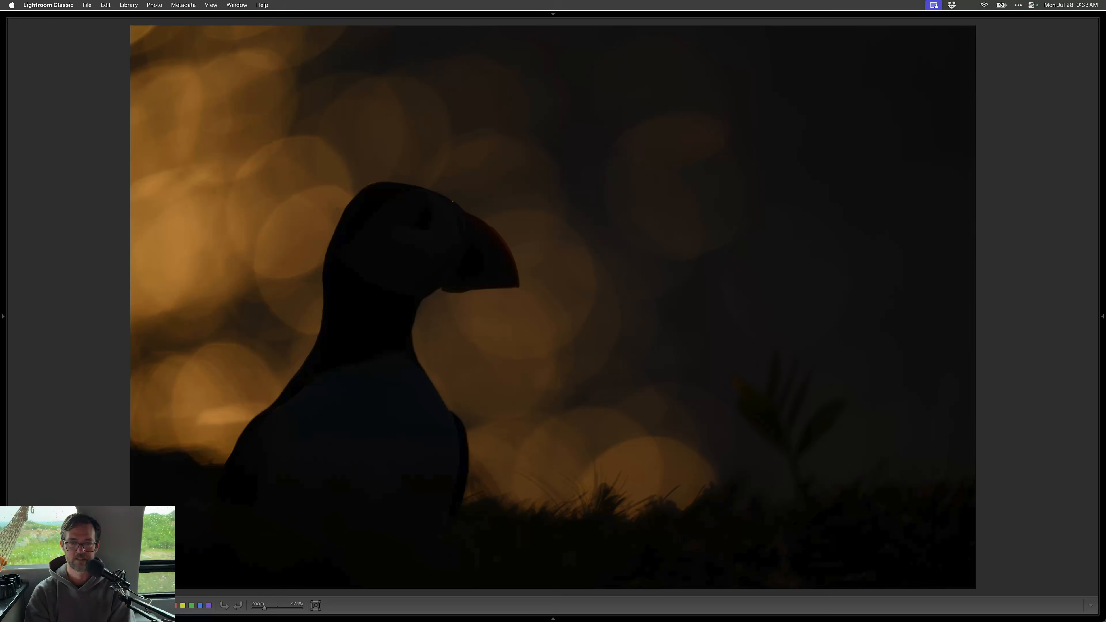
key("Right")
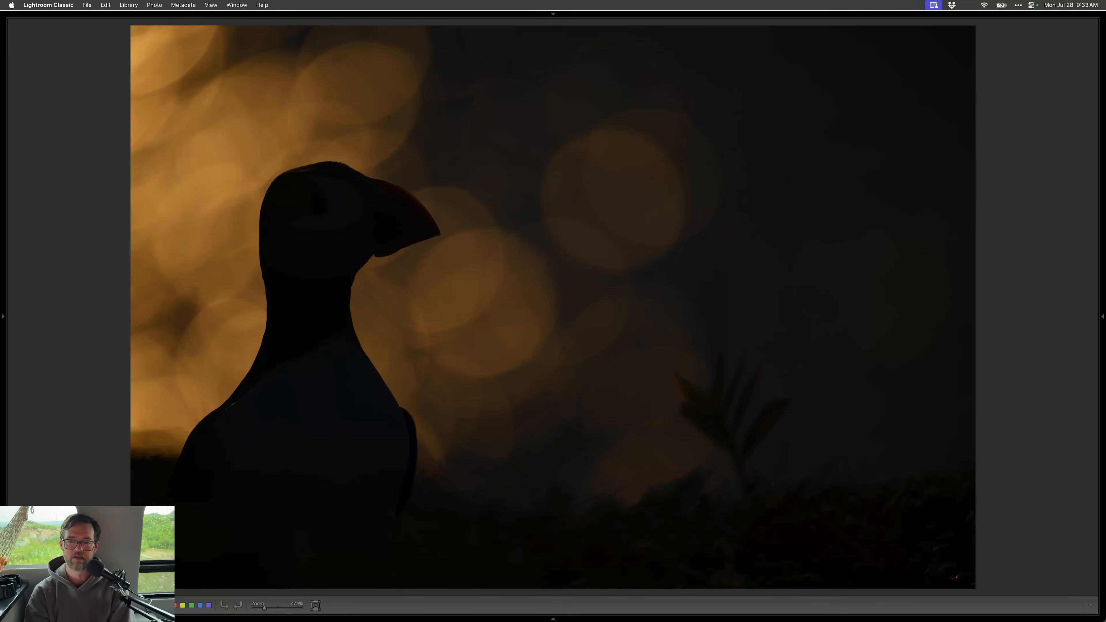
key("b")
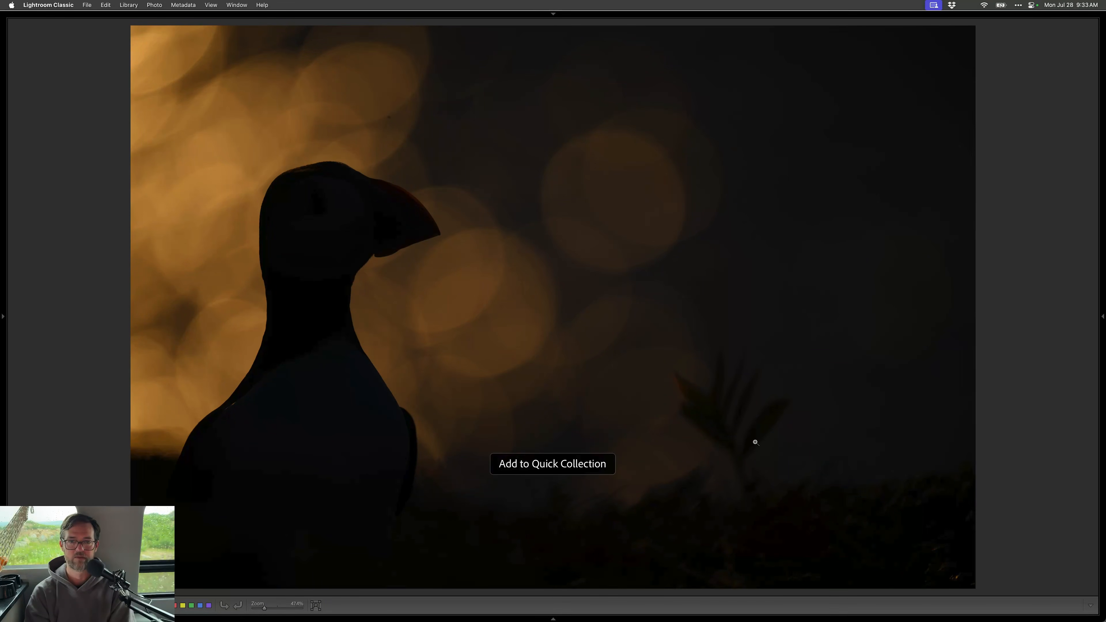
- Review the following low-light shots and add the puffin on dark rocks and the flying puffin DSC_6980.NEF to the Quick Collection
key("Right")
key("Right")
key("Right")
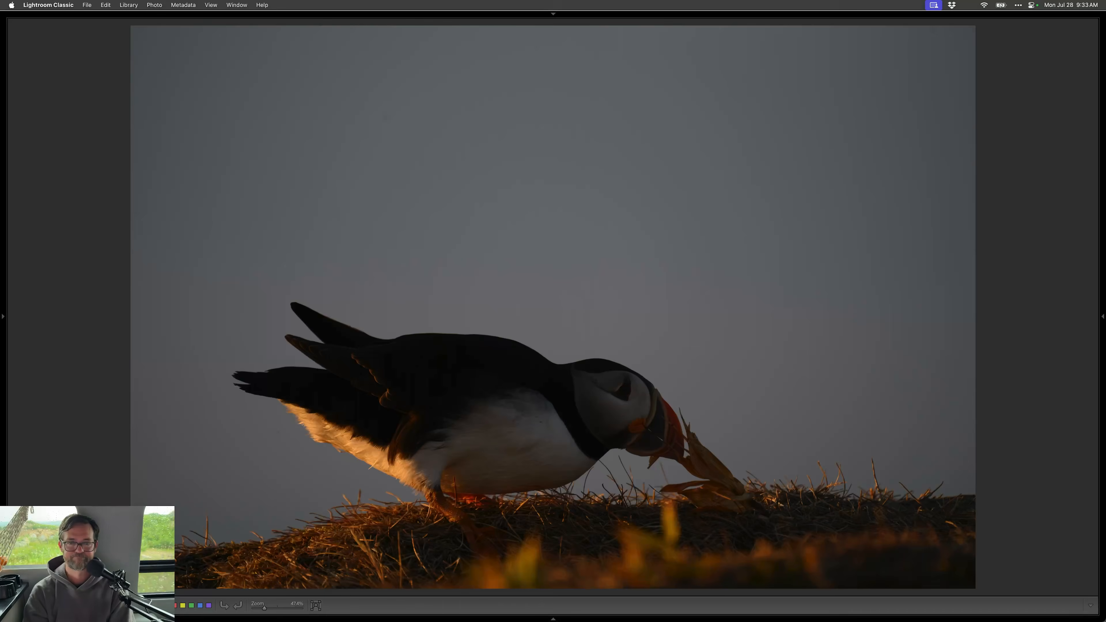
key("Right")
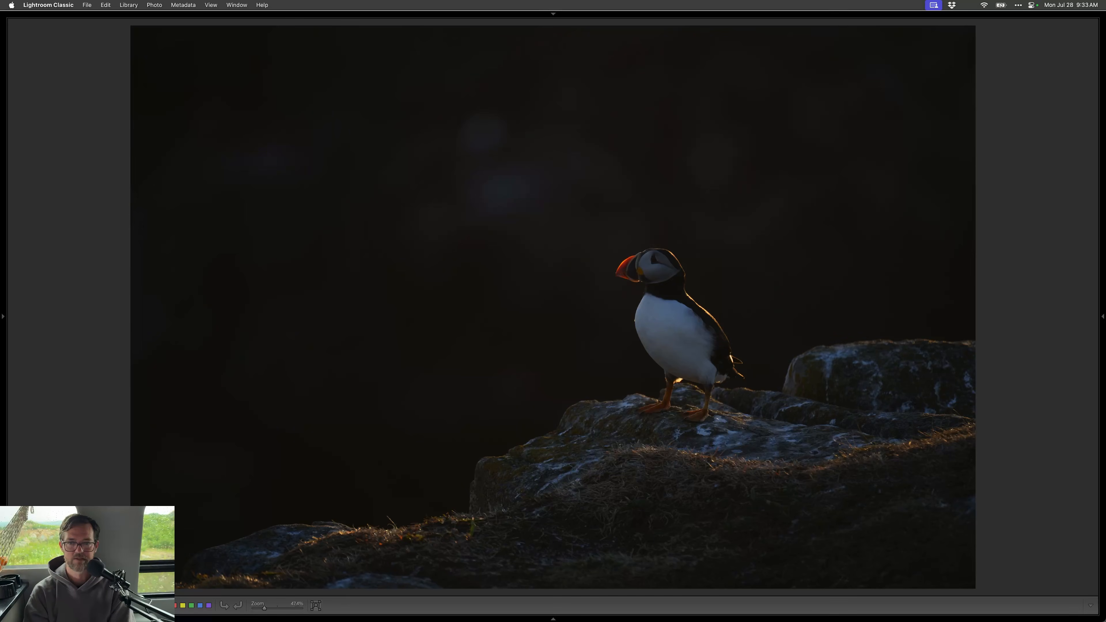
key("Right")
key("Right")
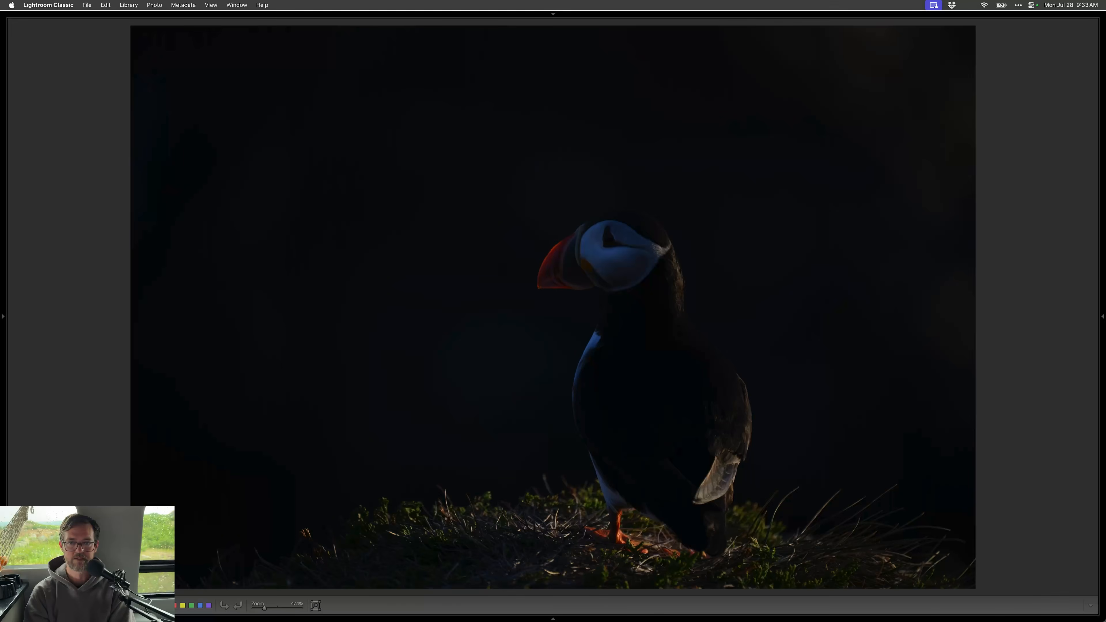
key("Right")
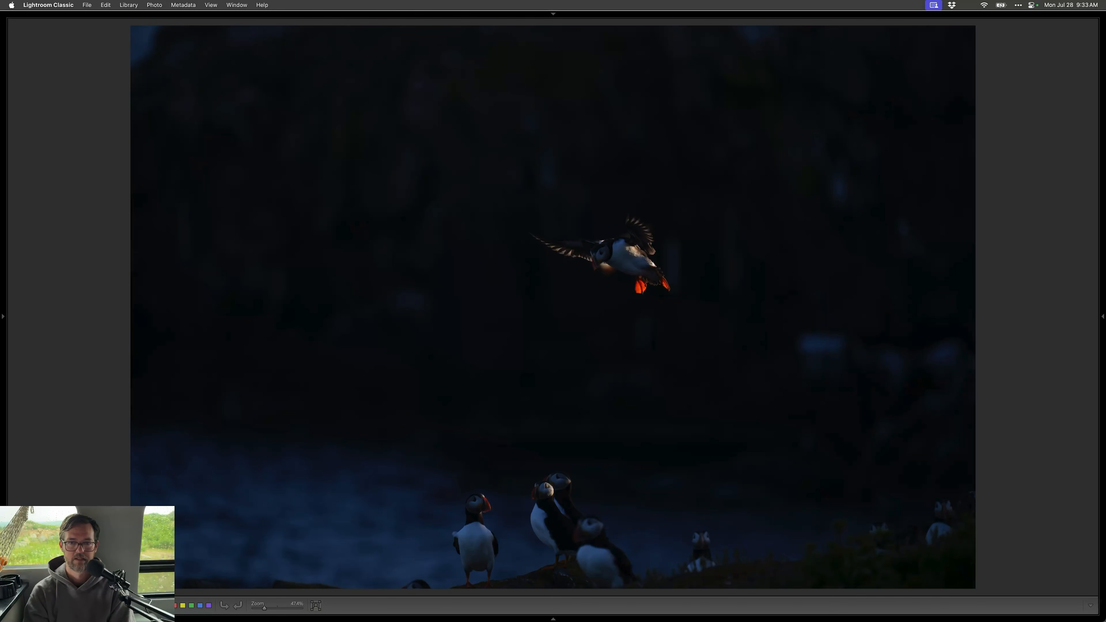
key("Right")
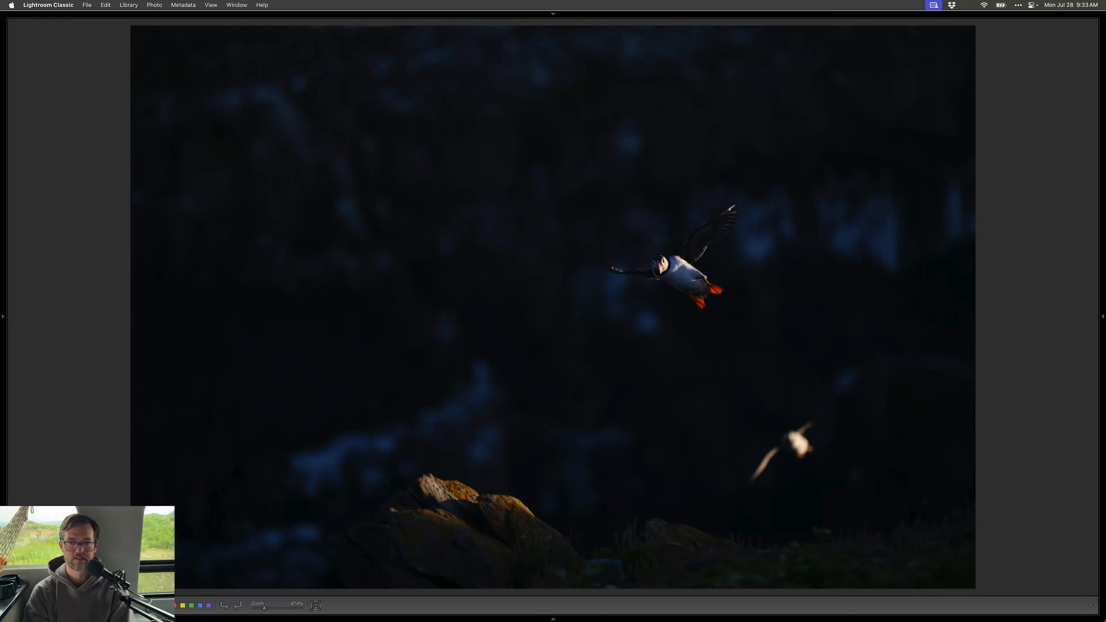
key("Right")
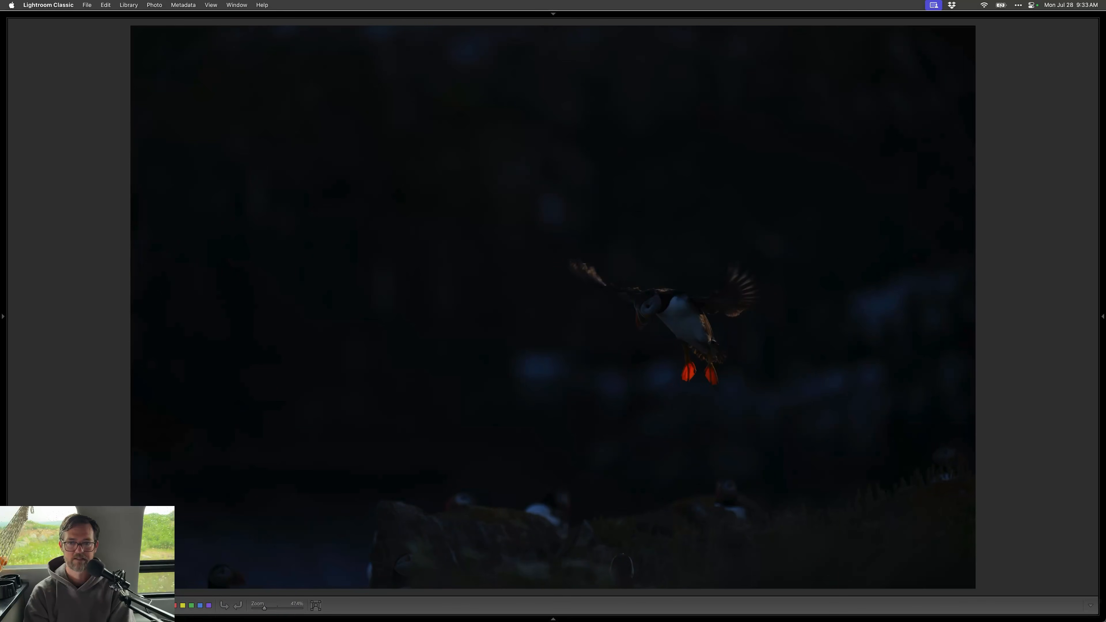
key("Right")
key("Right")
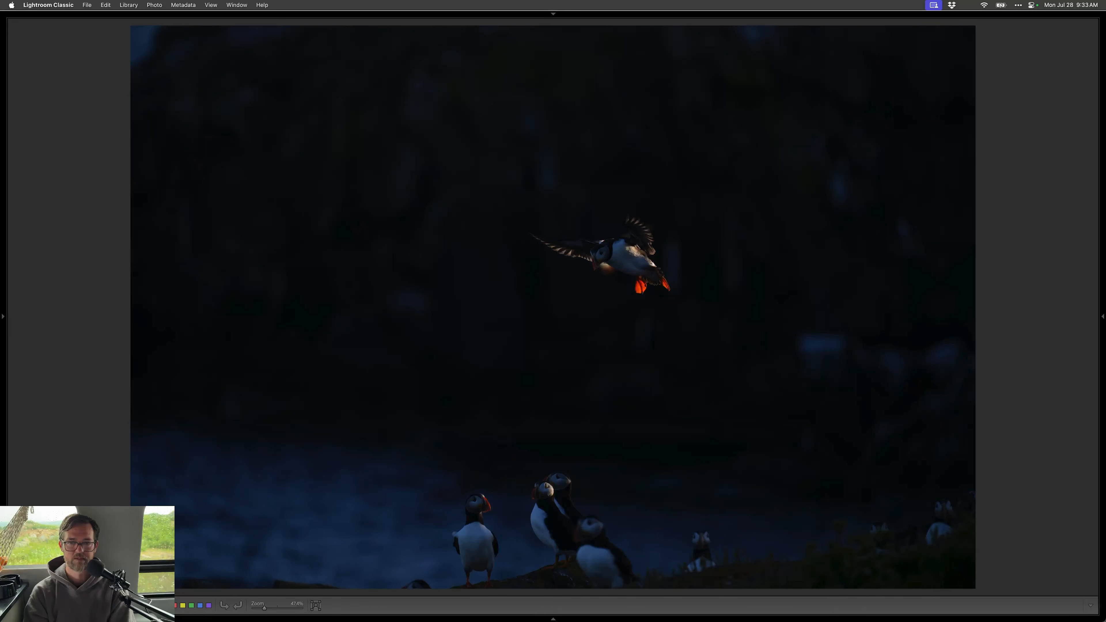
key("b")
- Compare the blue-toned puffin shots up to the flock in flight and add DSC_7054.NEF to the Quick Collection
key("Right")
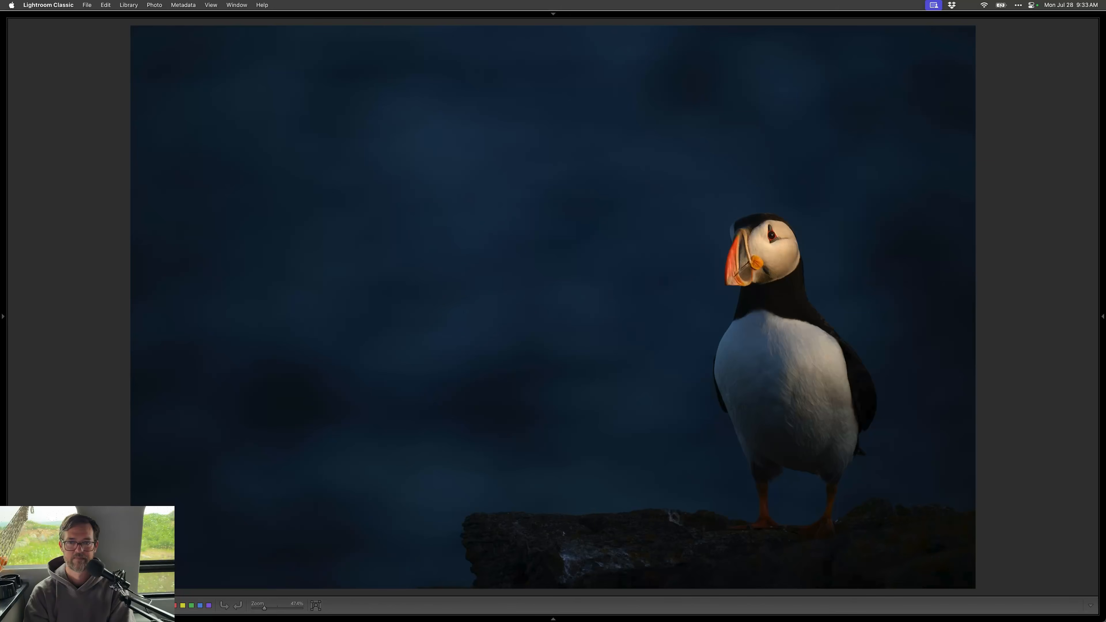
key("Right")
key("Right")
key("Right")
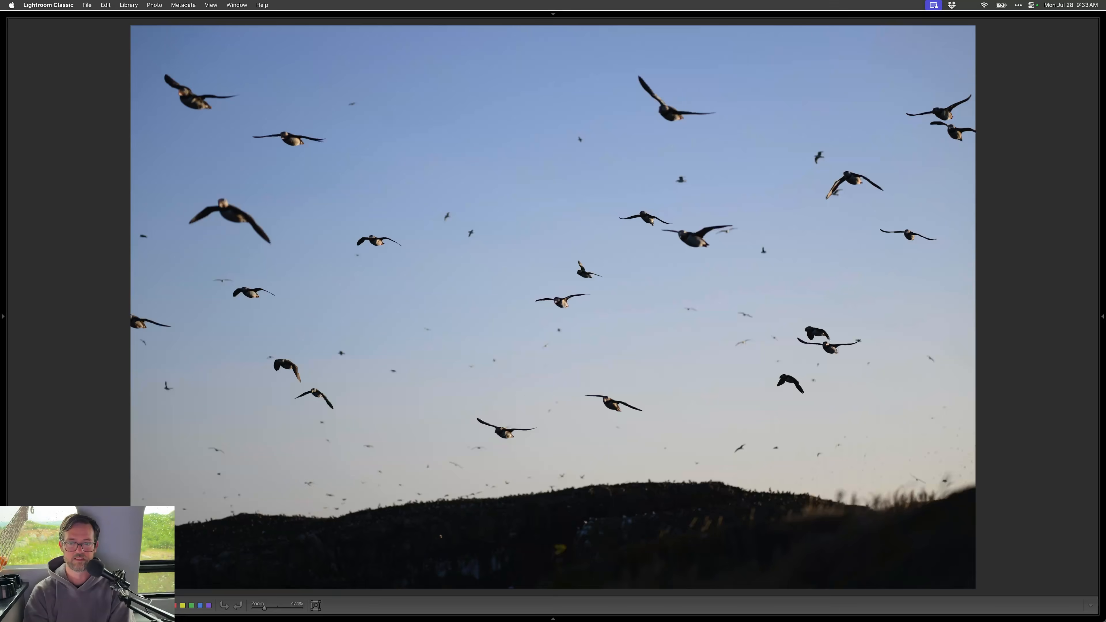
key("Left")
key("b")
- Review the puffin portraits that follow the flock photo and add the close-up DSC_7137.NEF to the Quick Collection
key("Right")
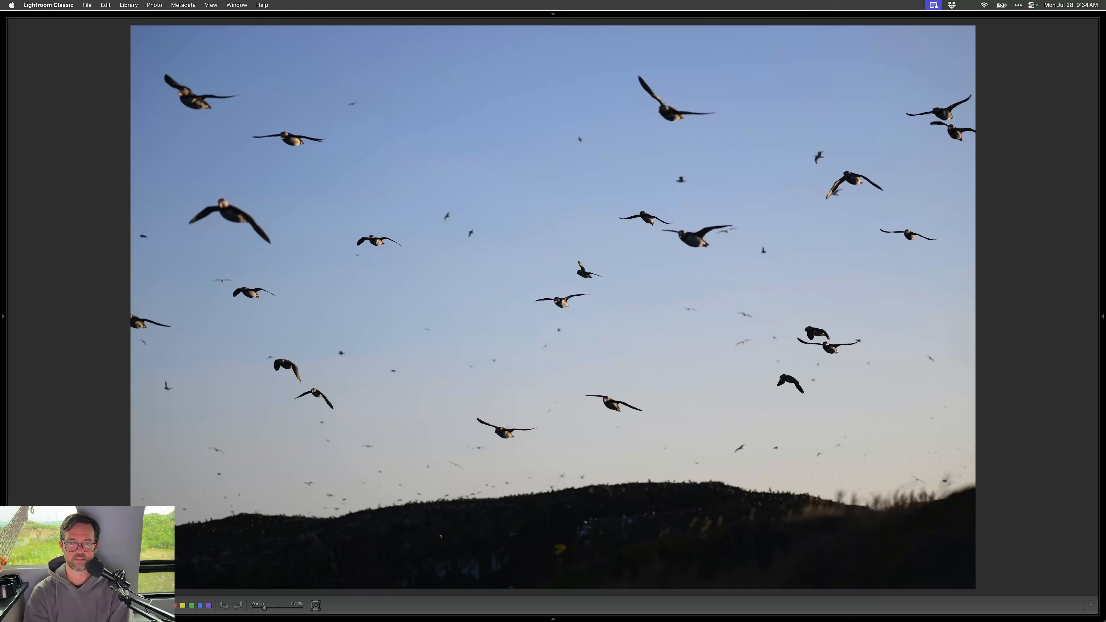
key("Right")
key("Right")
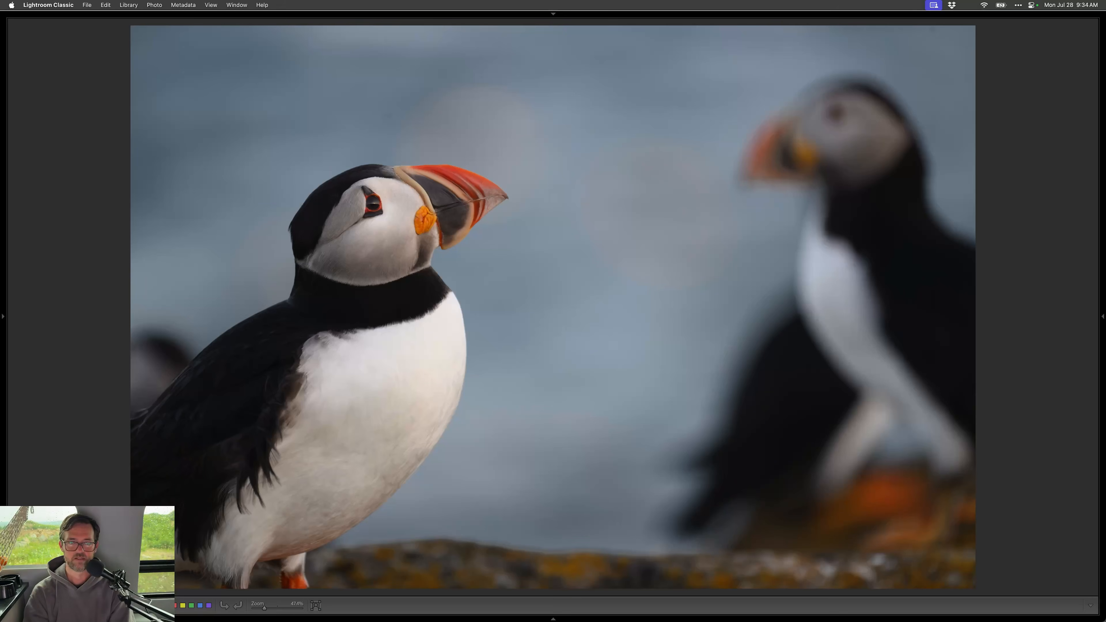
key("Right")
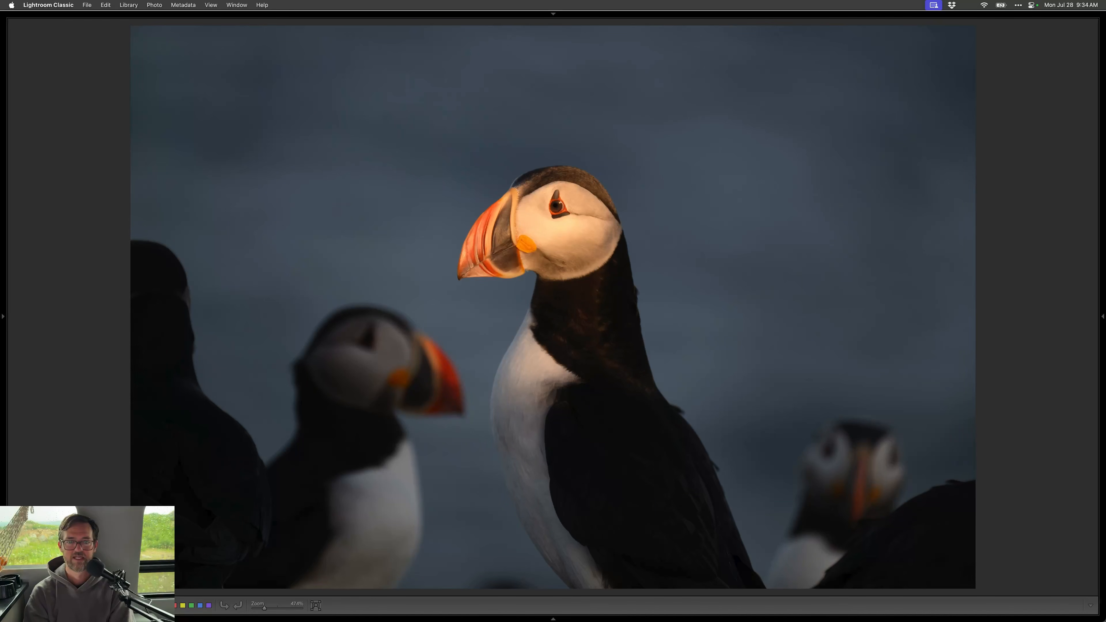
key("Right")
key("Right")
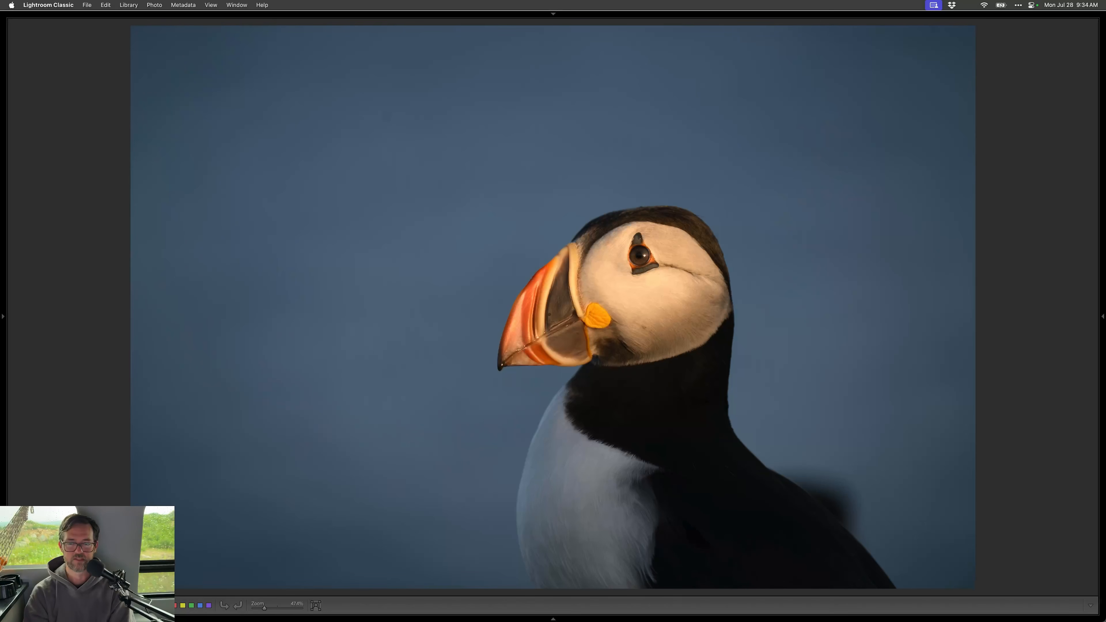
key("Right")
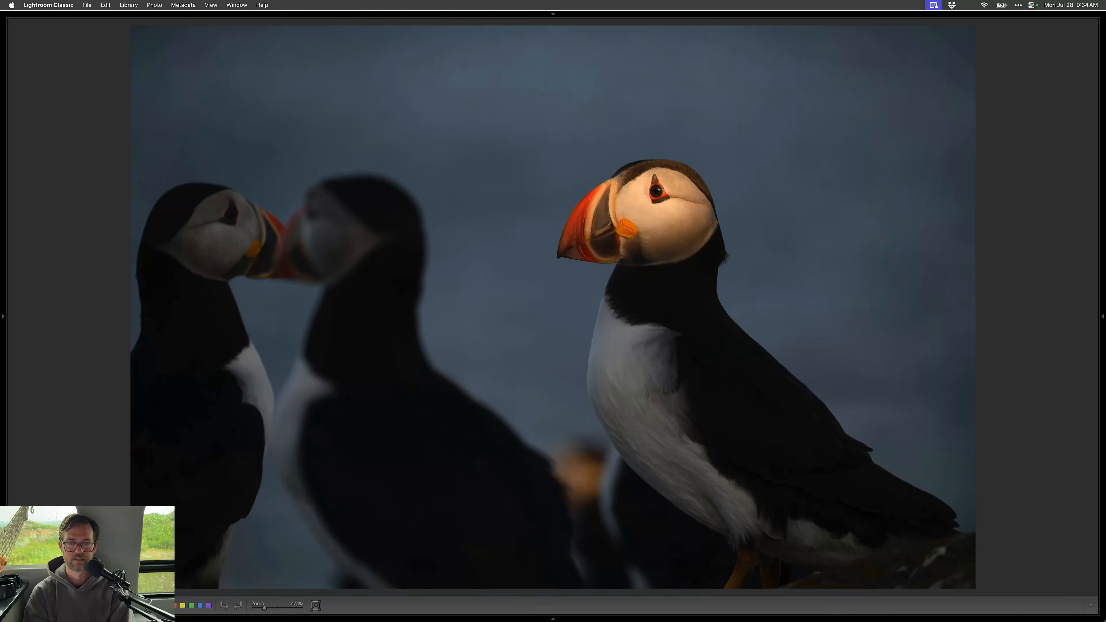
key("Right")
key("b")
- Add the last three photos, DSC_7145.NEF, DSC_7156.NEF and DSC_7159.NEF, to the Quick Collection
key("Right")
key("b")
key("Right")
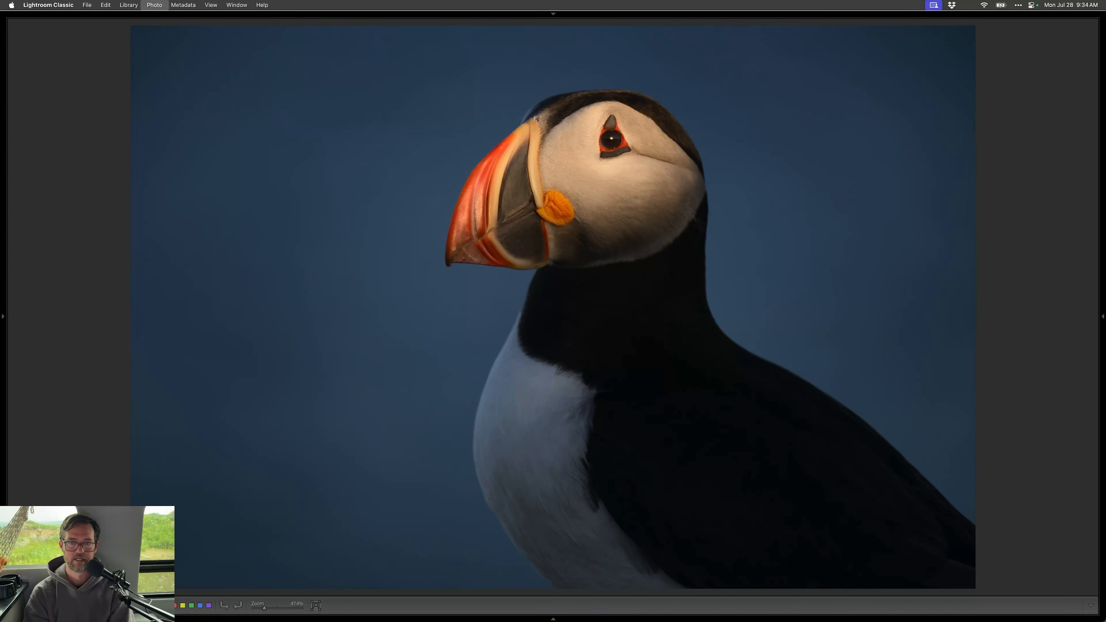
key("Right")
key("b")
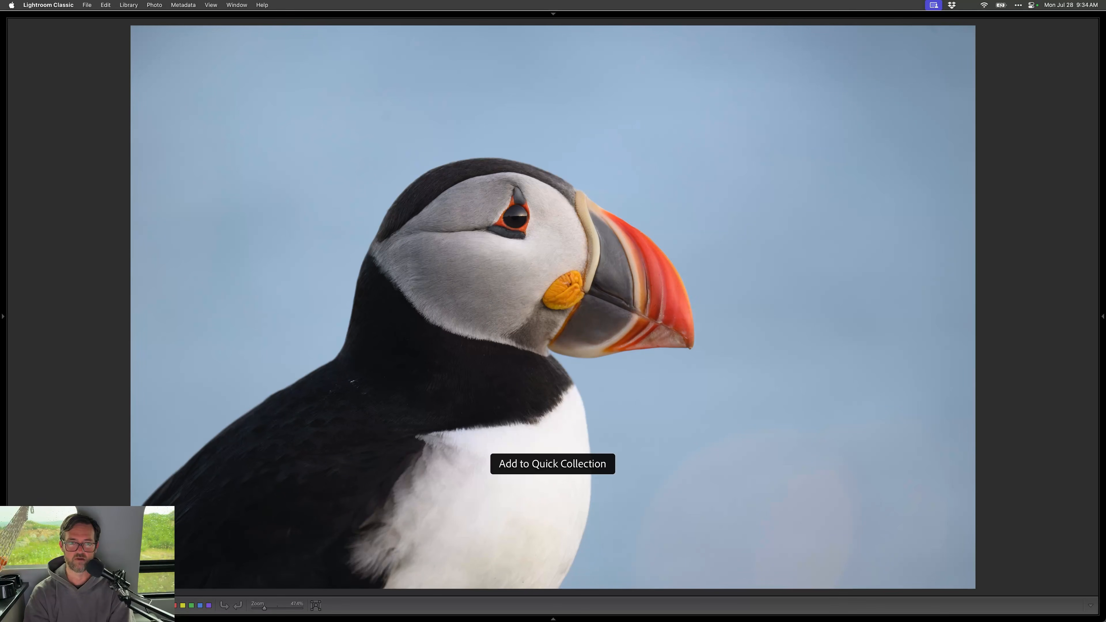
- Show the Quick Collection as a grid with the side panels hidden and select its first photo, DSC_6623.NEF
key("g")
key("Tab")
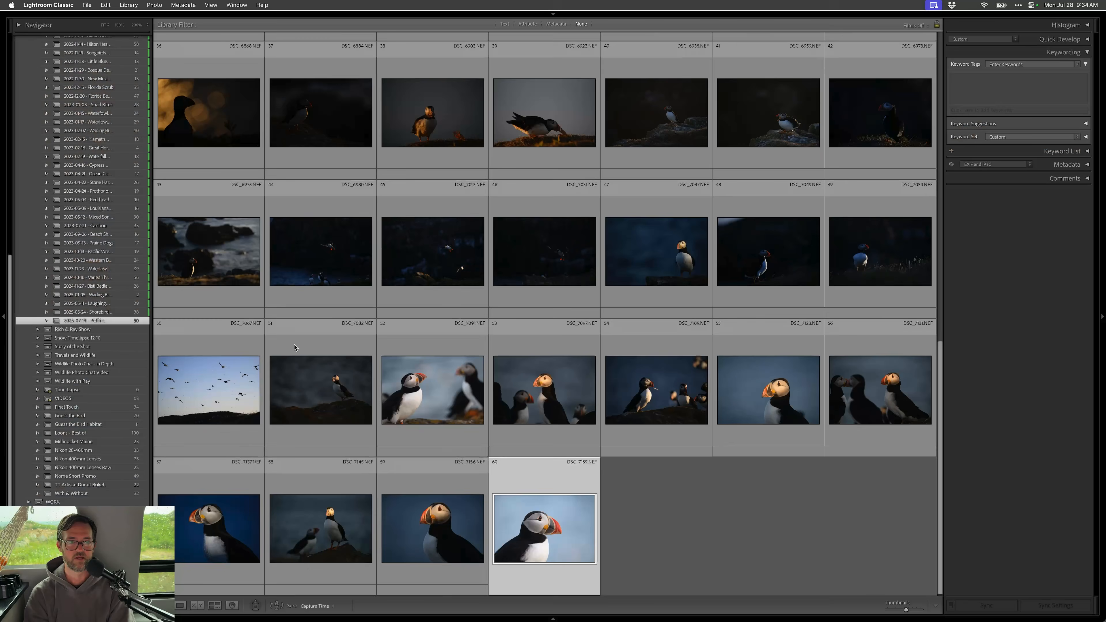
scroll(73, 126, "up", 10)
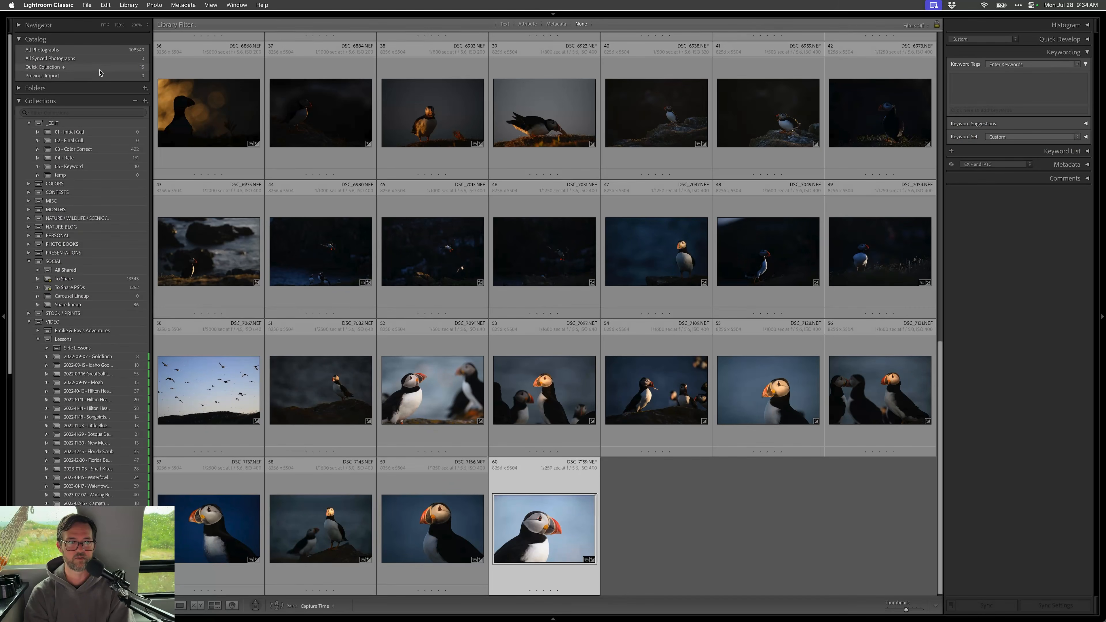
left_click(142, 68)
key("Tab")
left_click(63, 101)
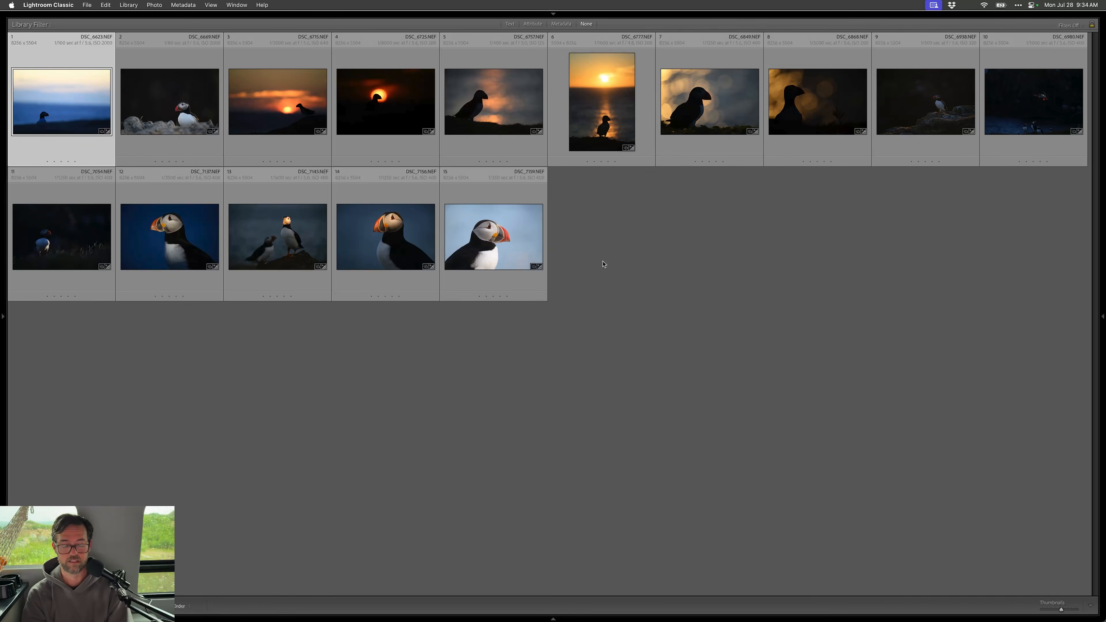
- Open the selected photo for developing and straighten it along the sea horizon, at an angle of about -2.08
key("d")
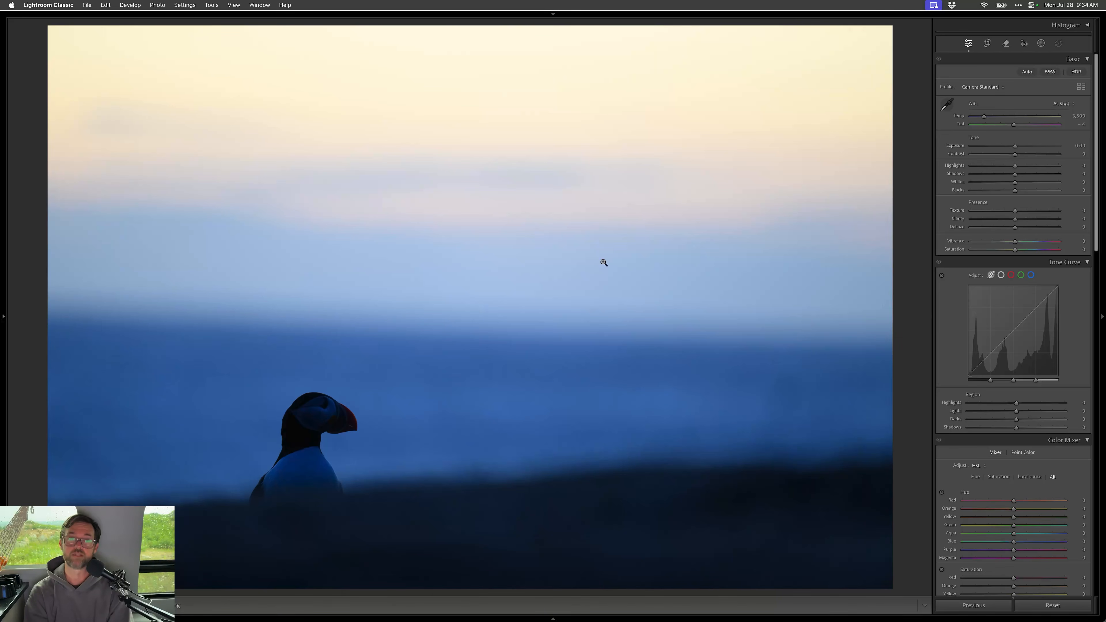
key("r")
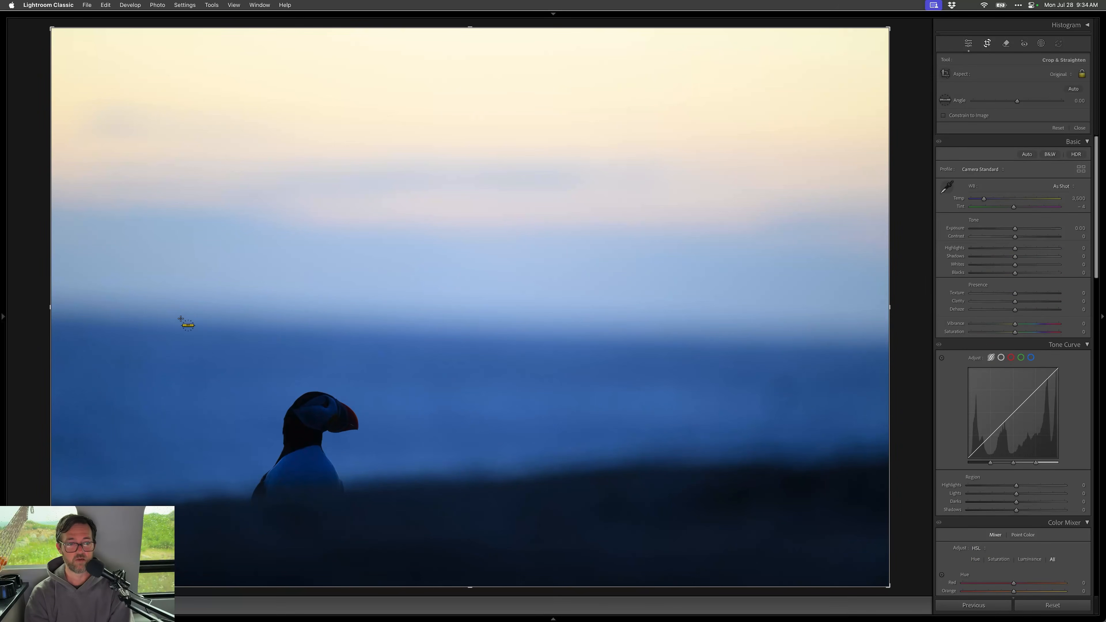
left_click_drag(181, 319, 893, 344)
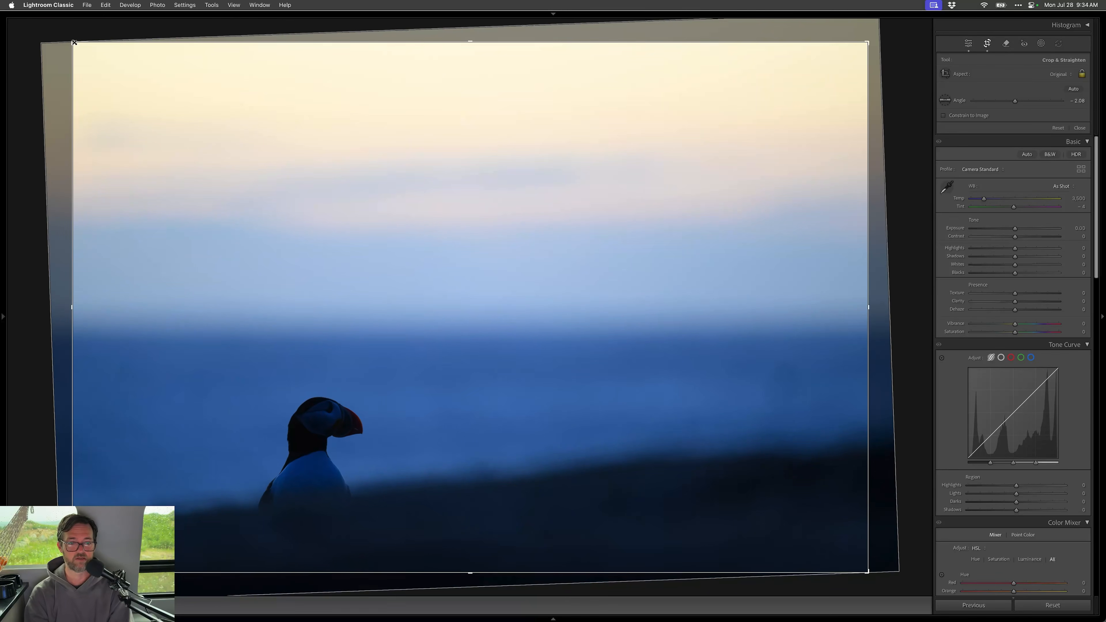
- Tighten the crop from the upper edge, shift the frame so the puffin sits near the lower-left corner, and apply the crop
left_click_drag(74, 43, 104, 49)
left_click_drag(555, 264, 545, 286)
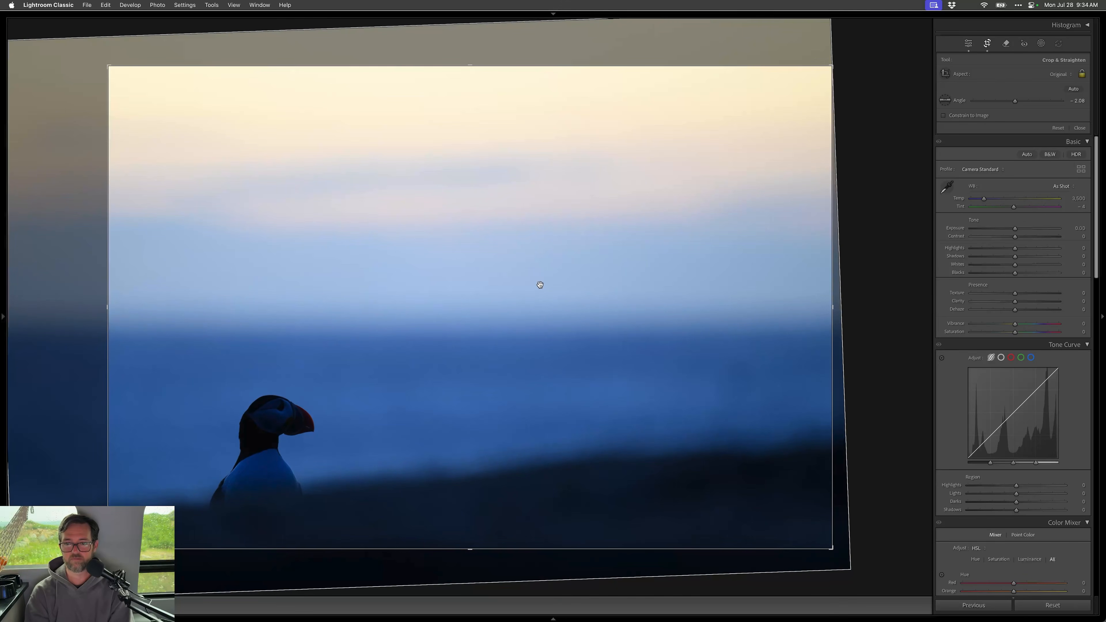
key("Return")
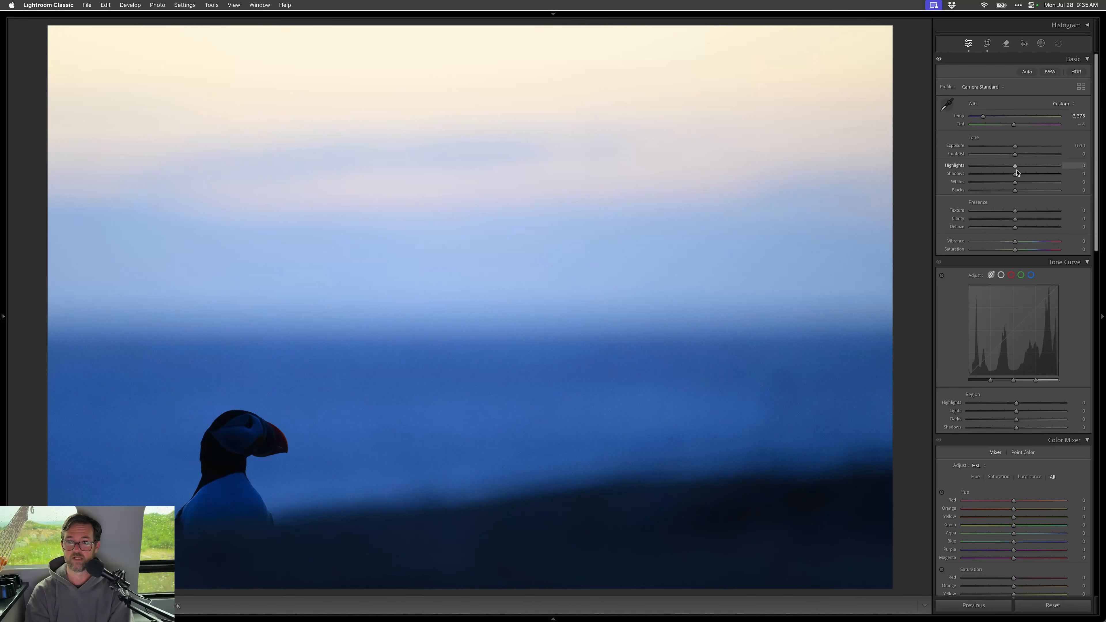
- Set the photo's temperature to 3,375, raise the shadows to about +40 and lower the blacks to about -18
left_click(1035, 174)
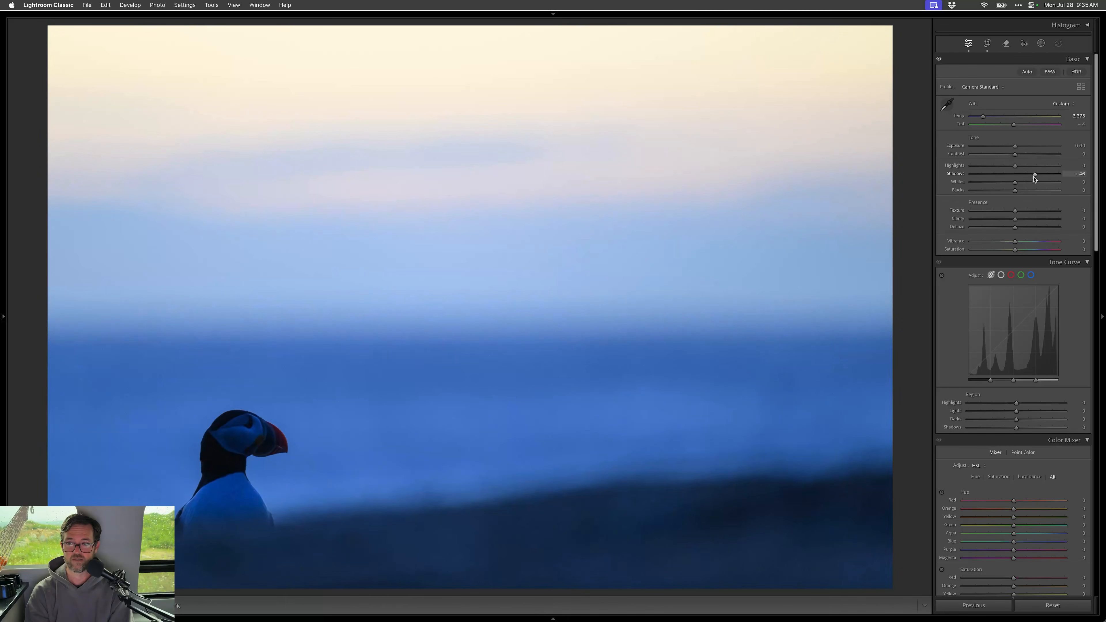
left_click(1007, 191)
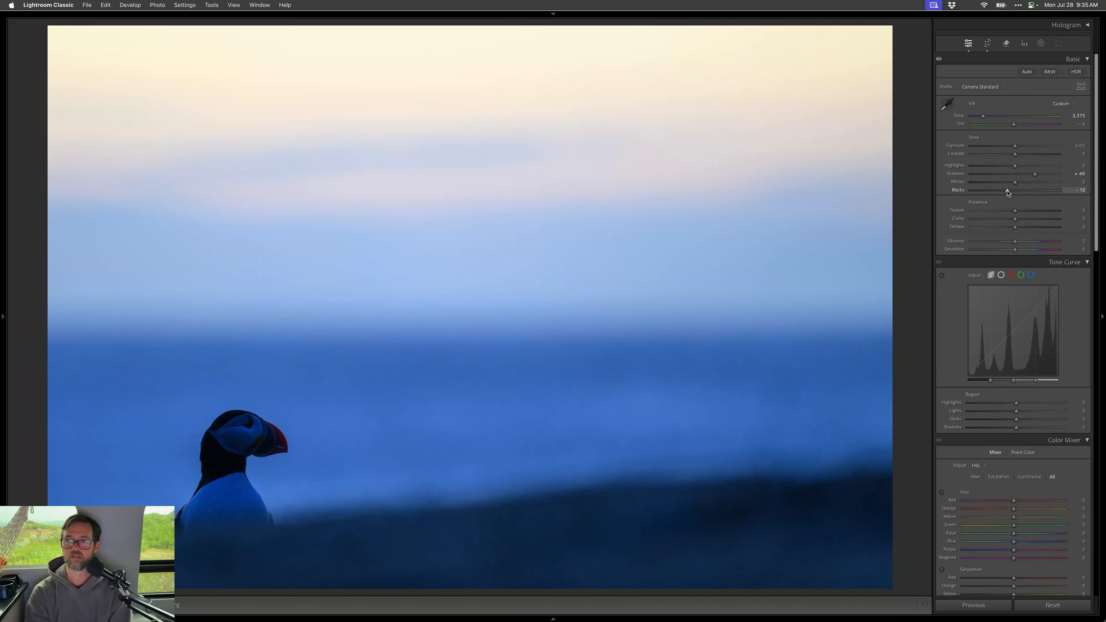
- Mask the dark foreground slope with a linear gradient tilted along its edge and lower its shadows to about -46
key("m")
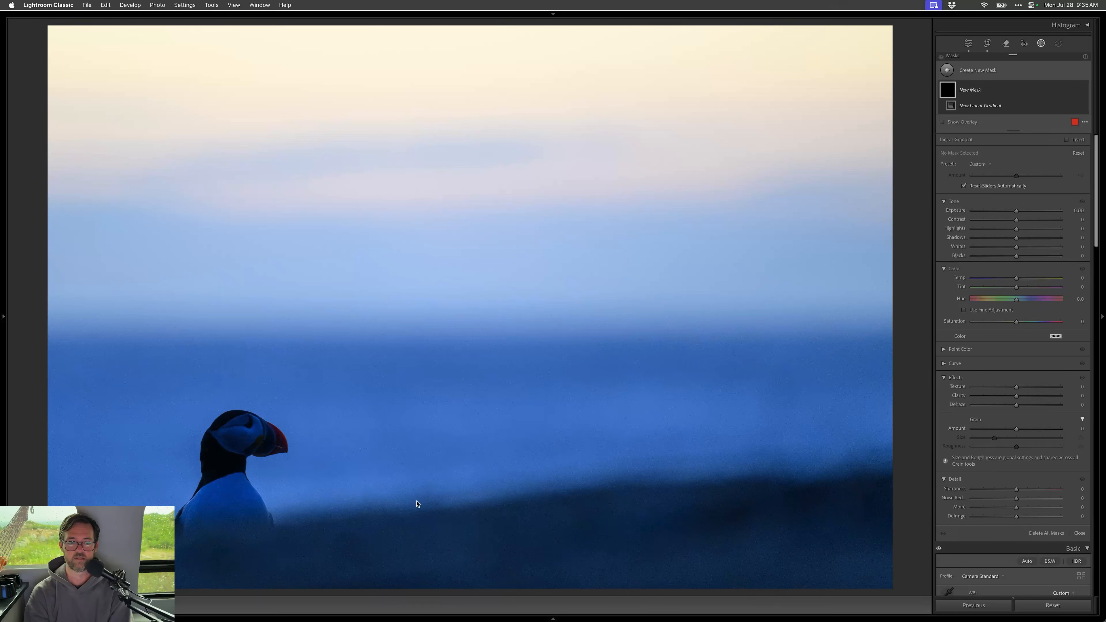
left_click_drag(394, 488, 394, 534)
left_click_drag(393, 479, 390, 475)
left_click_drag(395, 534, 395, 548)
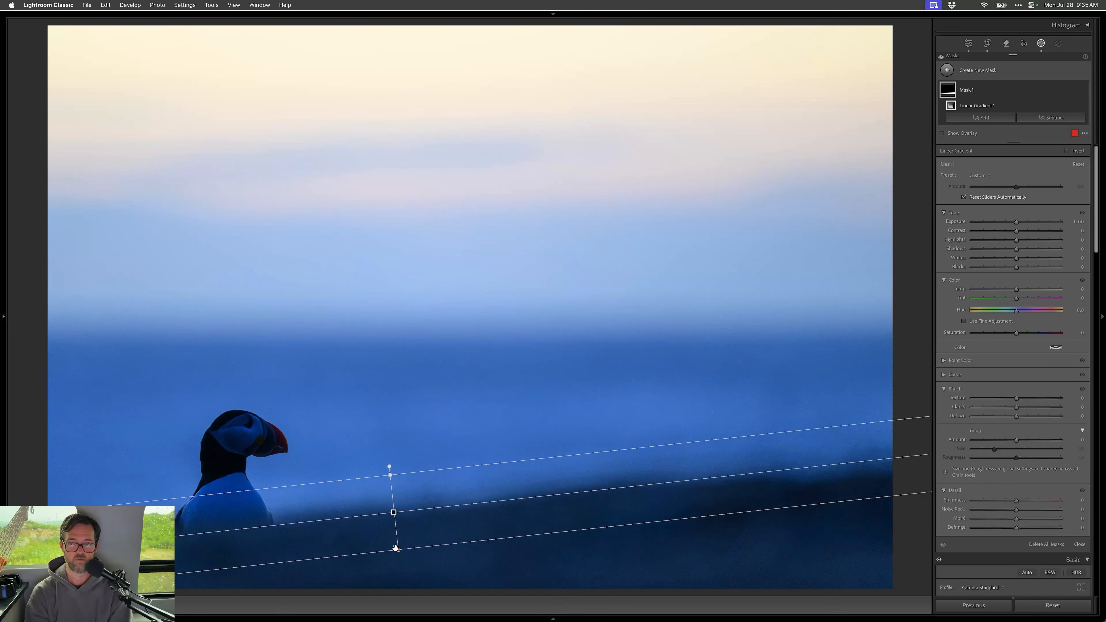
left_click_drag(1016, 249, 995, 251)
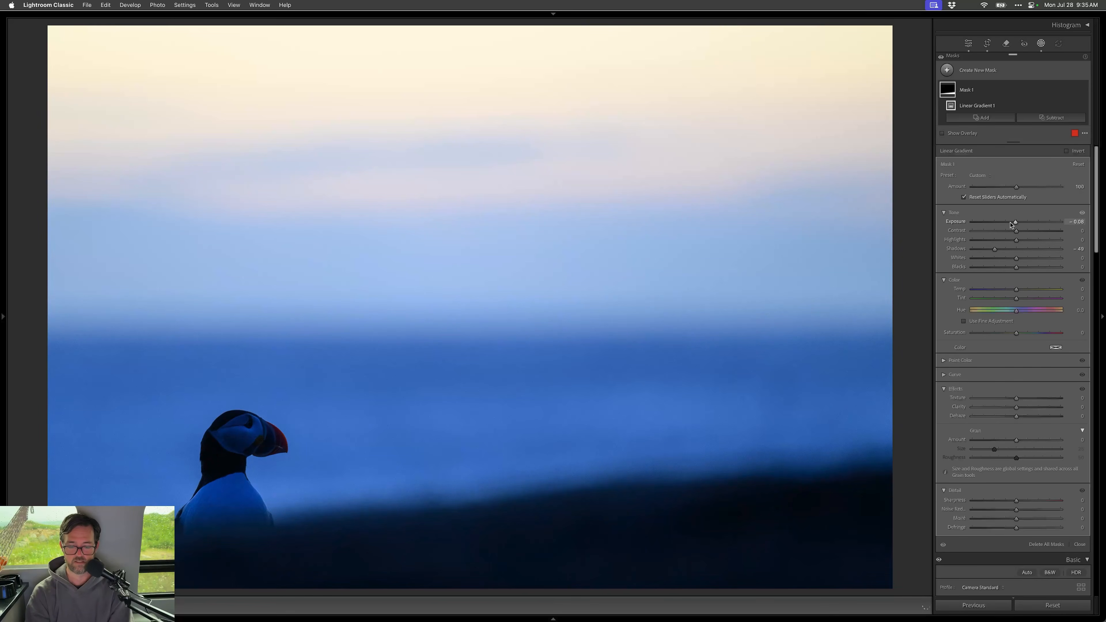
key("alt+s")
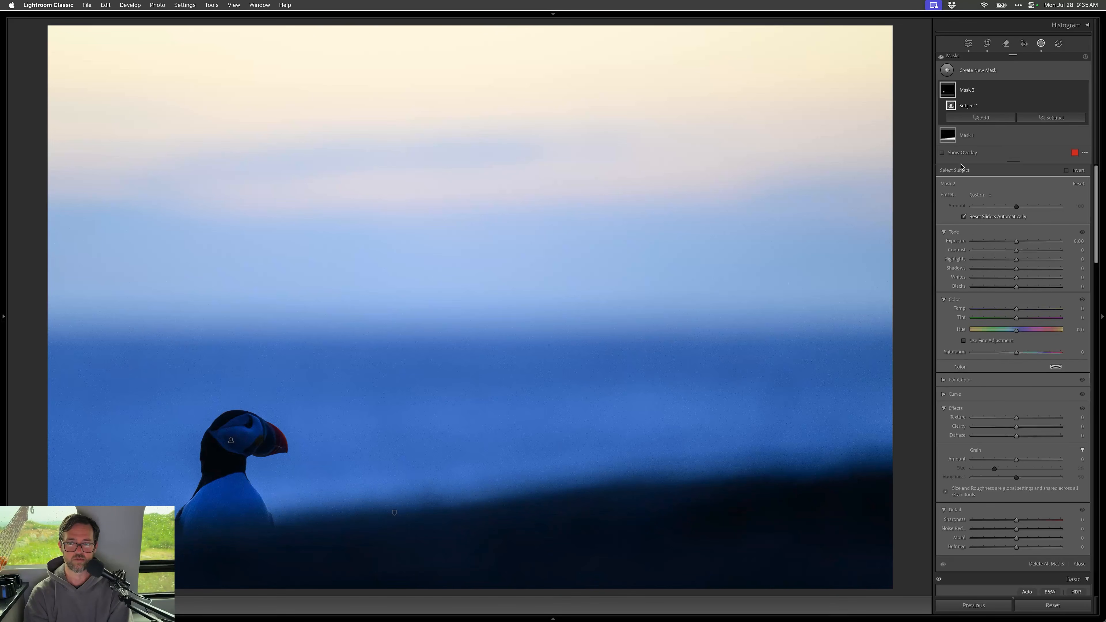
key("alt+shift+m")
left_click_drag(251, 432, 370, 519)
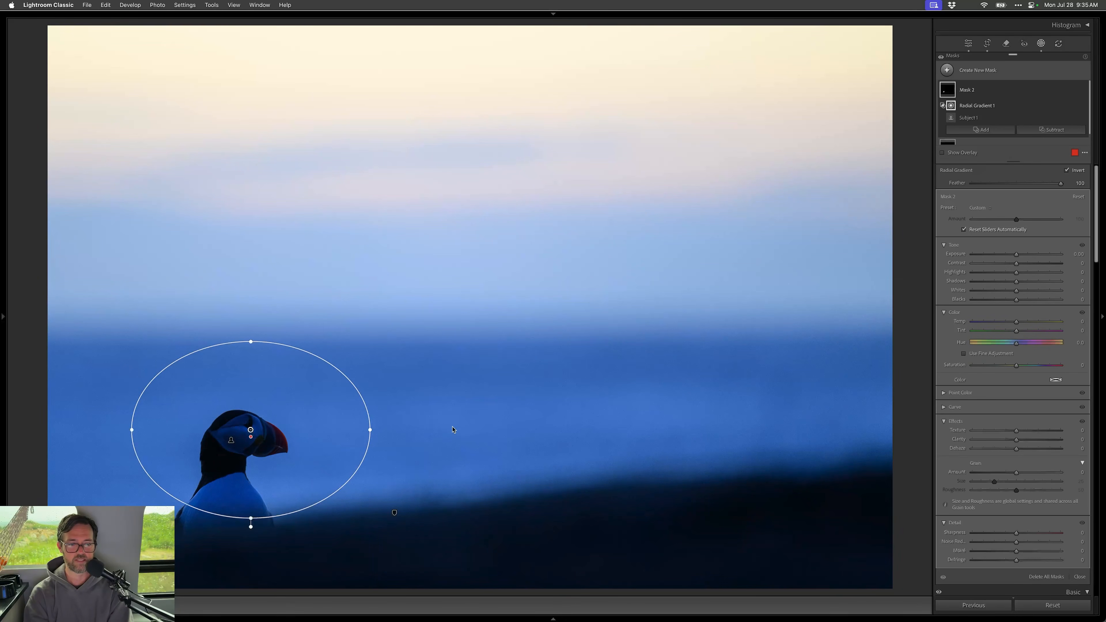
left_click_drag(250, 519, 251, 536)
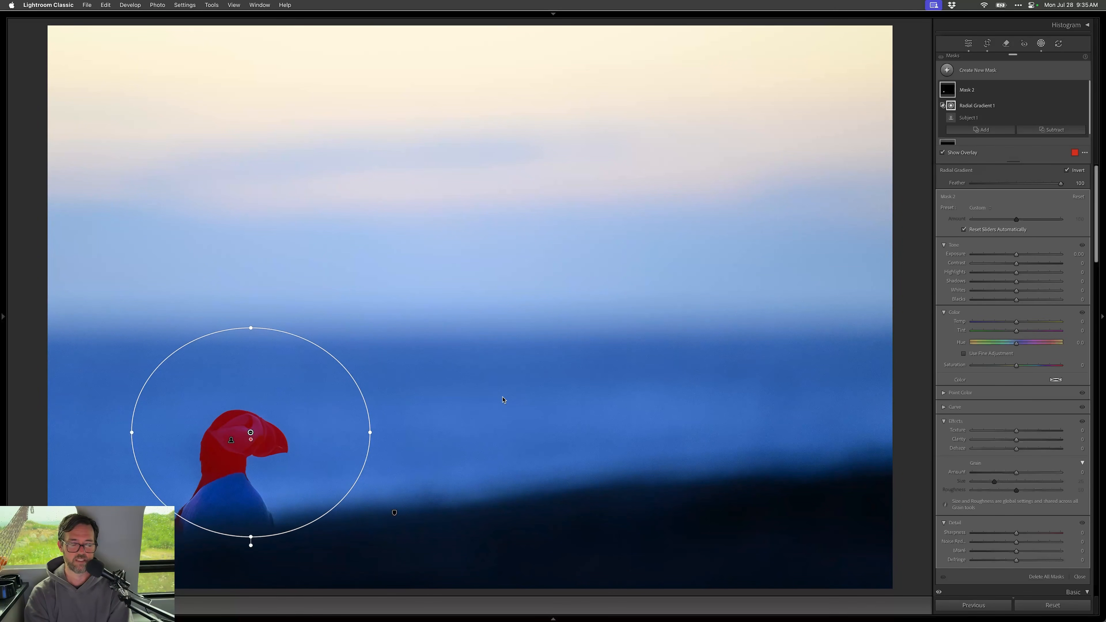
key("o")
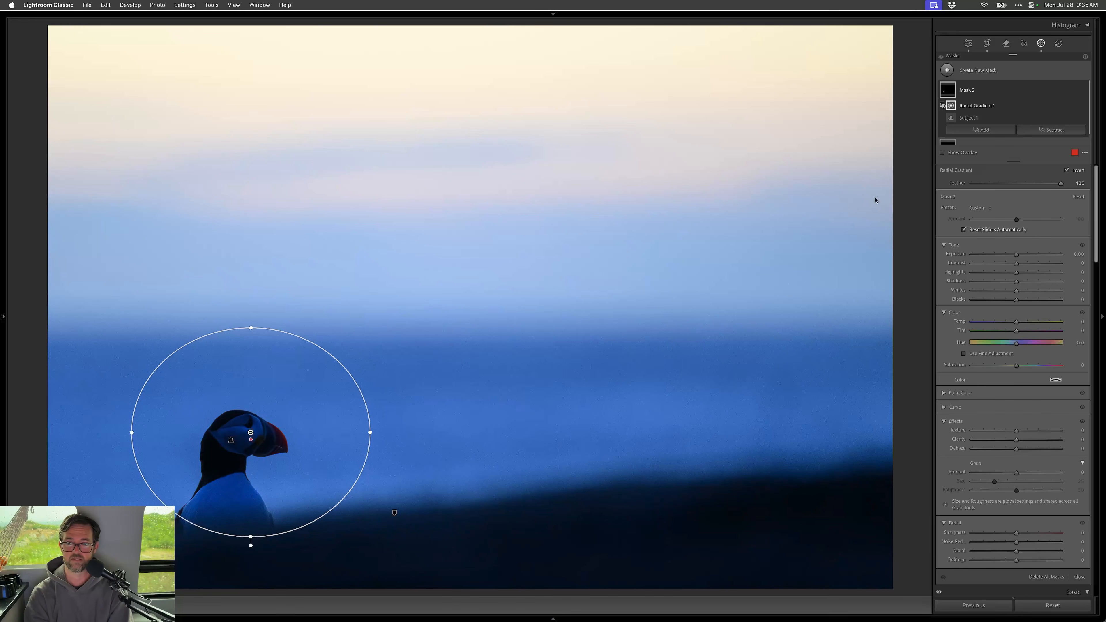
left_click(1074, 91)
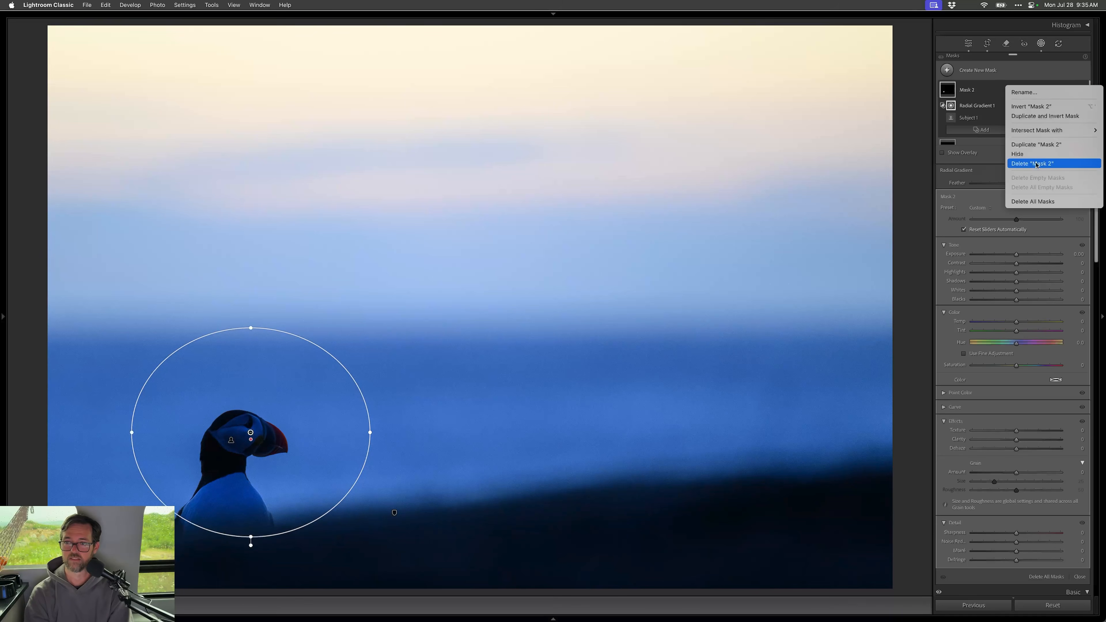
left_click(1030, 164)
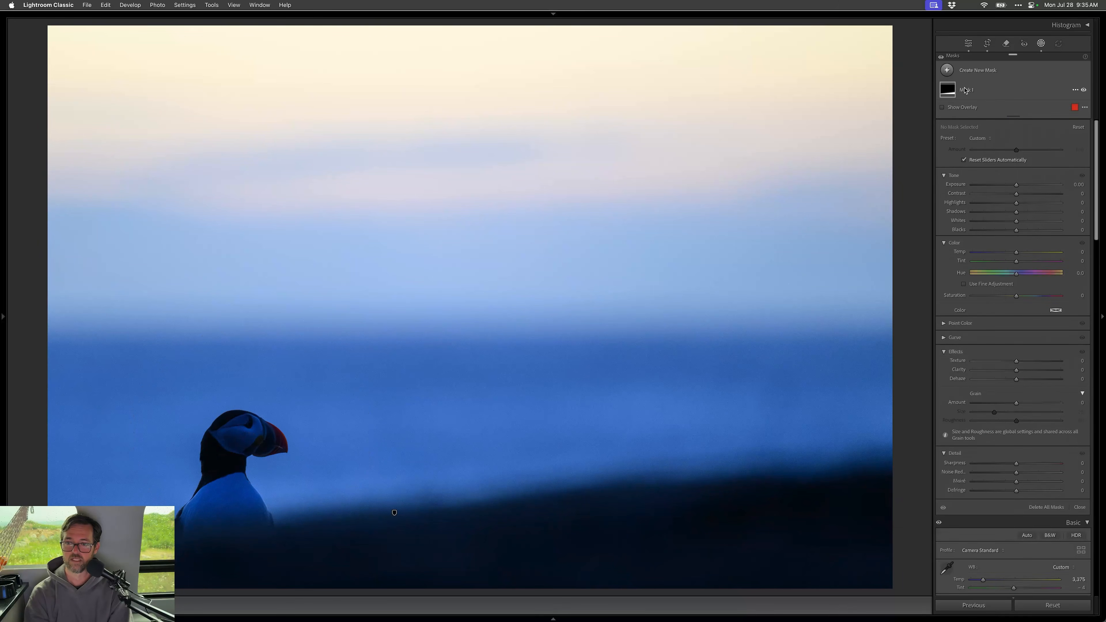
- Create an object mask of the whole puffin with a rectangular selection around it, and check the mask overlay
key("shift+k")
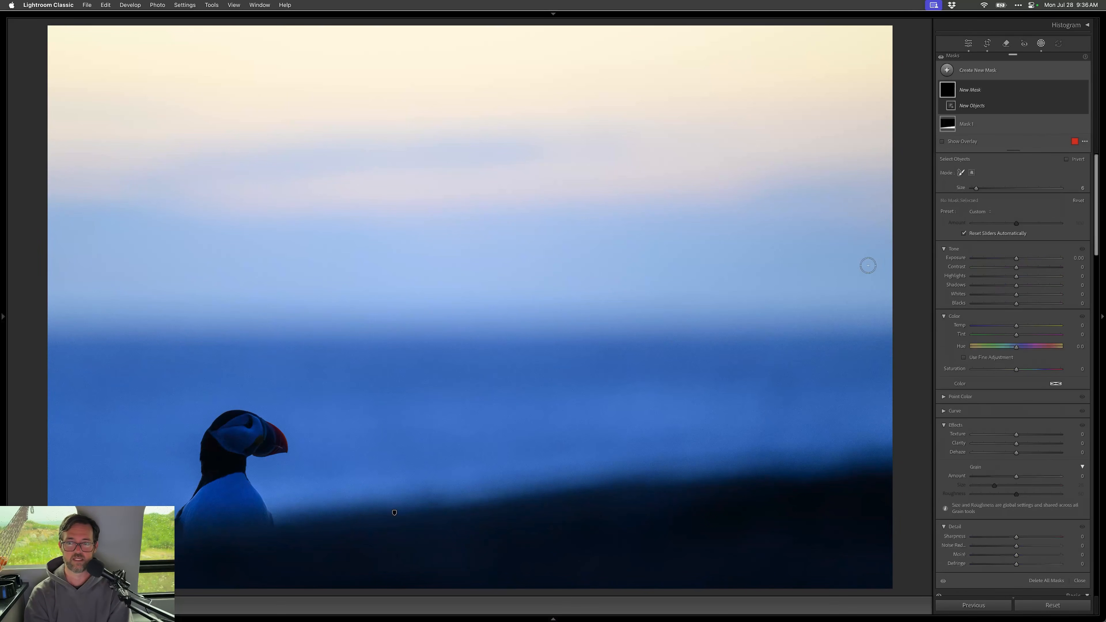
left_click(971, 173)
left_click_drag(172, 403, 294, 536)
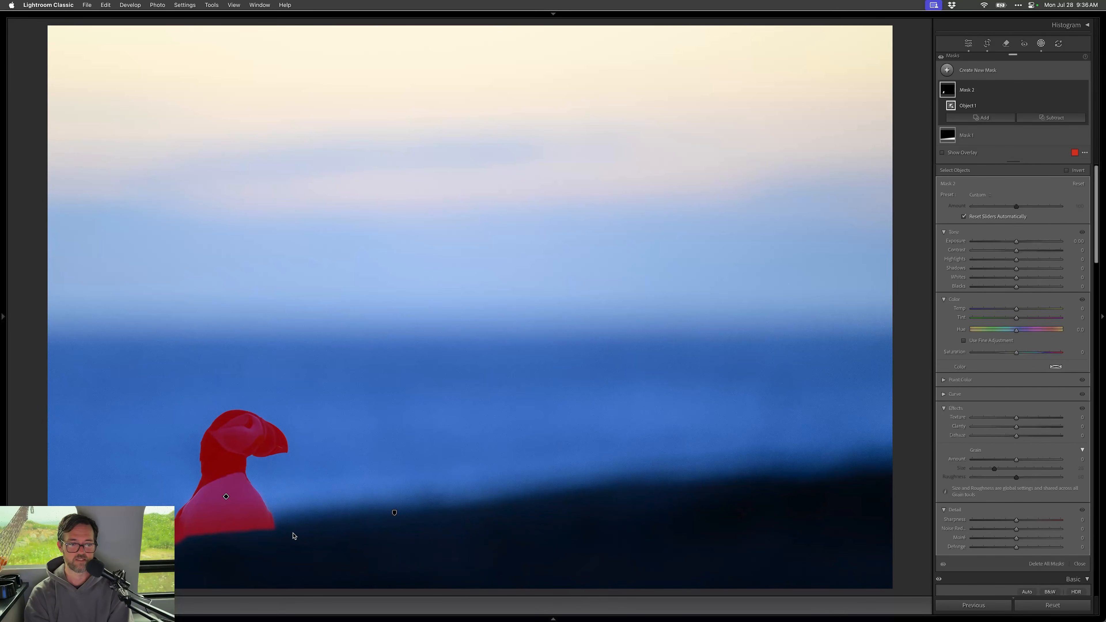
key("o")
- Intersect the puffin mask with a radial gradient centred on the head and set exposure 0.79, shadows about 15 and blacks about -15
key("alt")
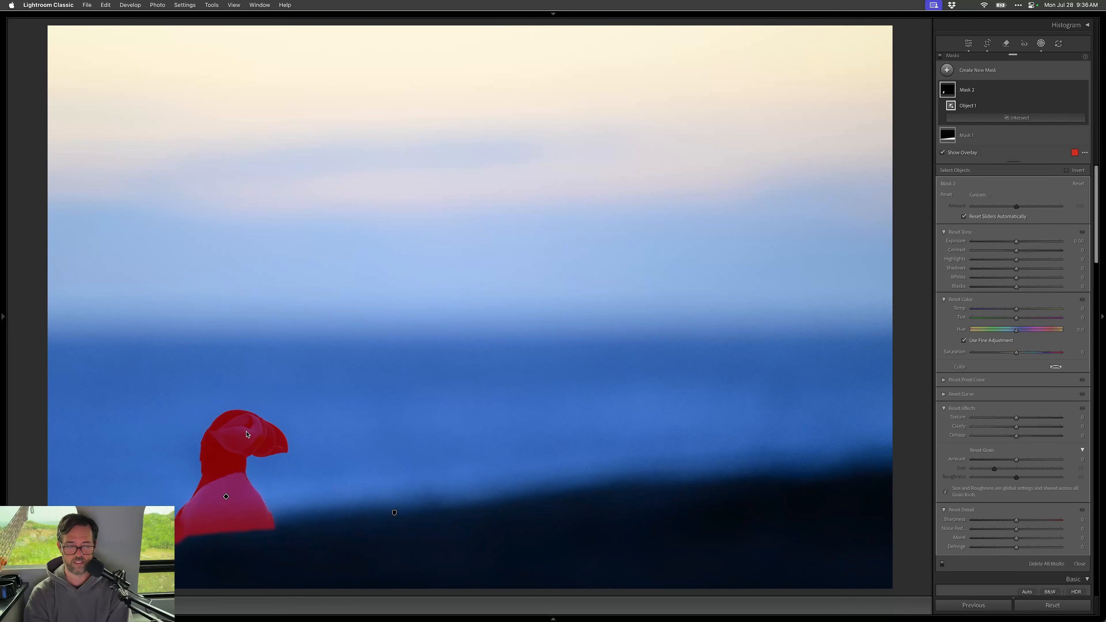
key("alt+shift+m")
left_click_drag(243, 430, 364, 531)
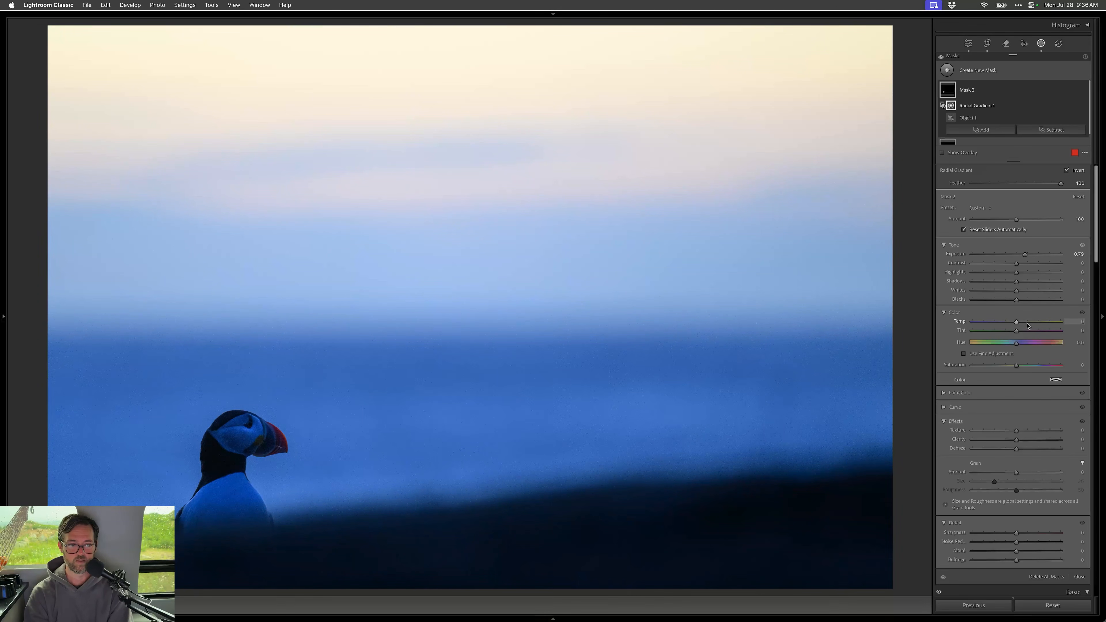
mouse_move(1017, 281)
left_mouse_down()
mouse_move(1009, 300)
mouse_move(1025, 282)
left_mouse_up()
left_click(1009, 300)
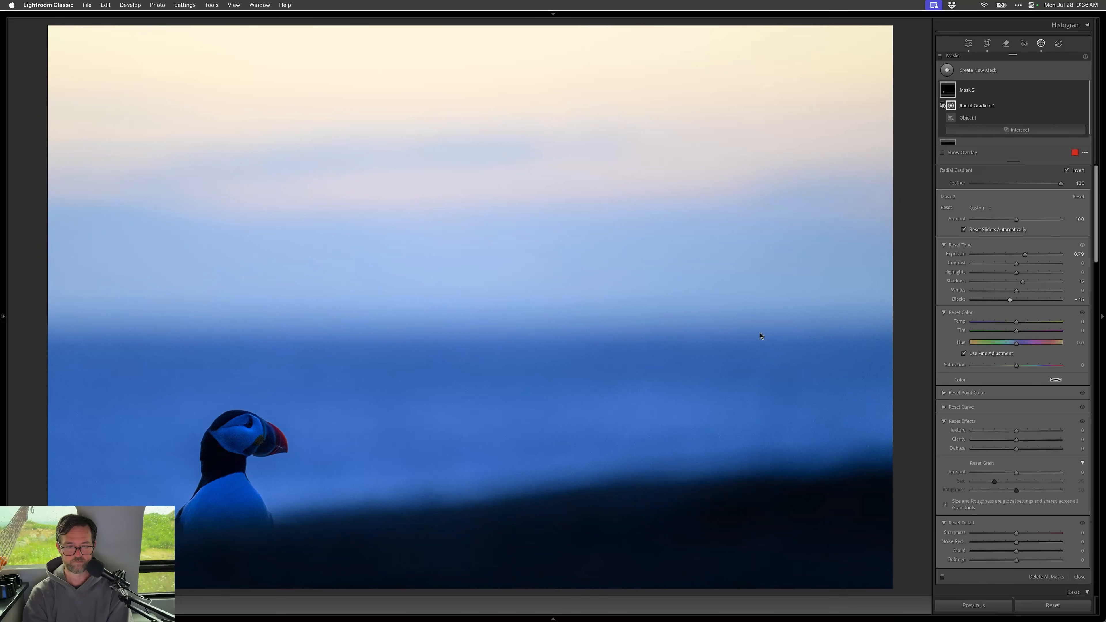
- Create a second object mask around the whole puffin and warm its temperature to about 30
key("alt+o")
left_click_drag(315, 391, 159, 541)
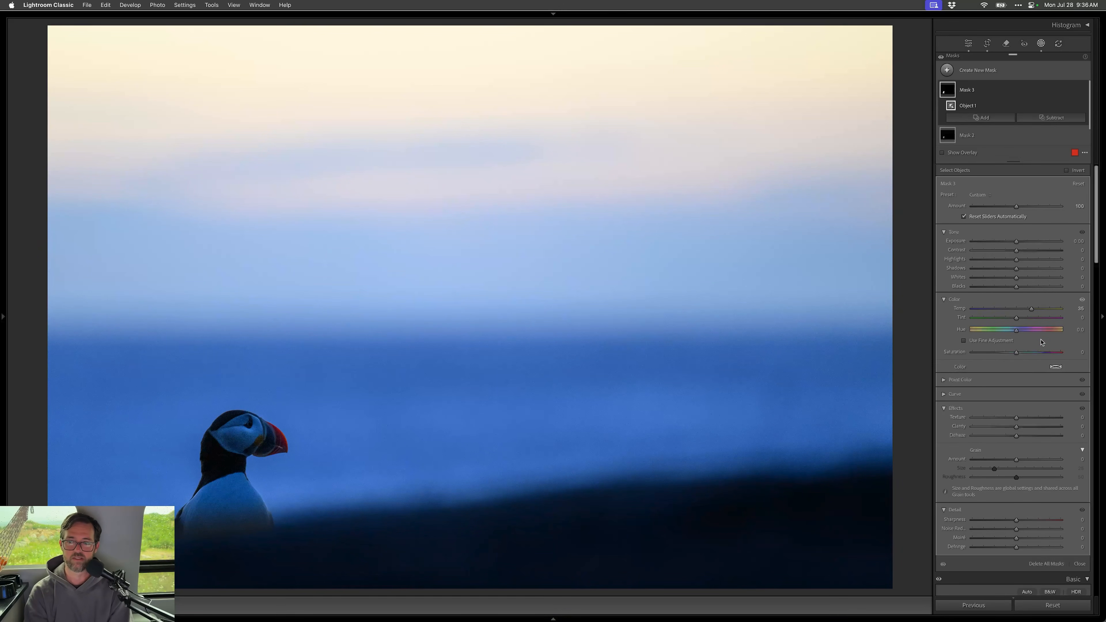
left_click_drag(1041, 311, 1017, 312)
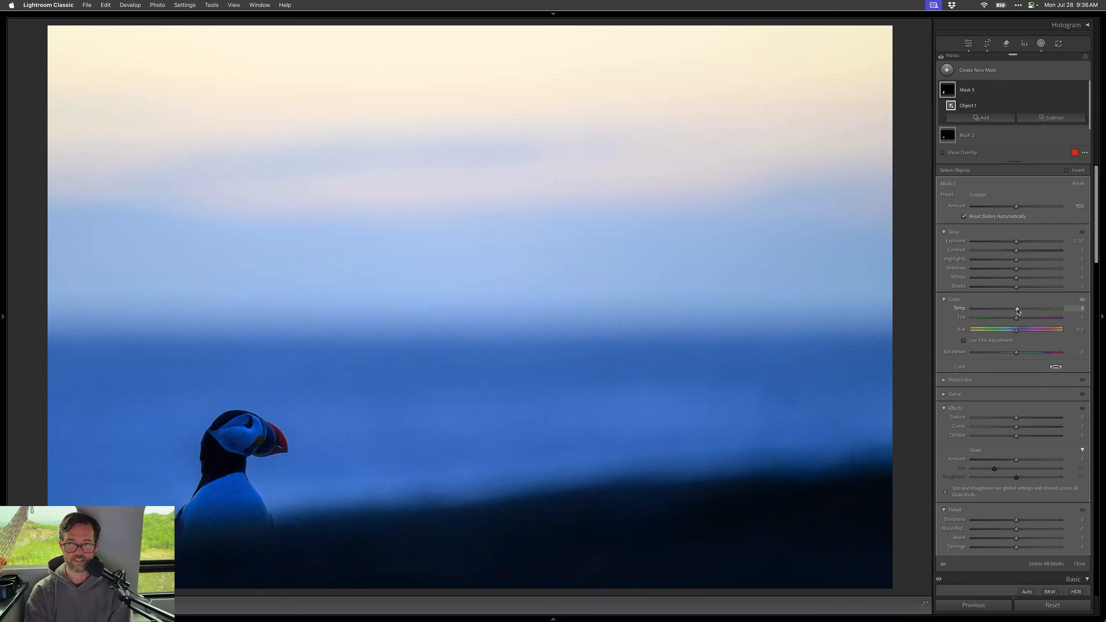
left_click_drag(1022, 311, 1030, 311)
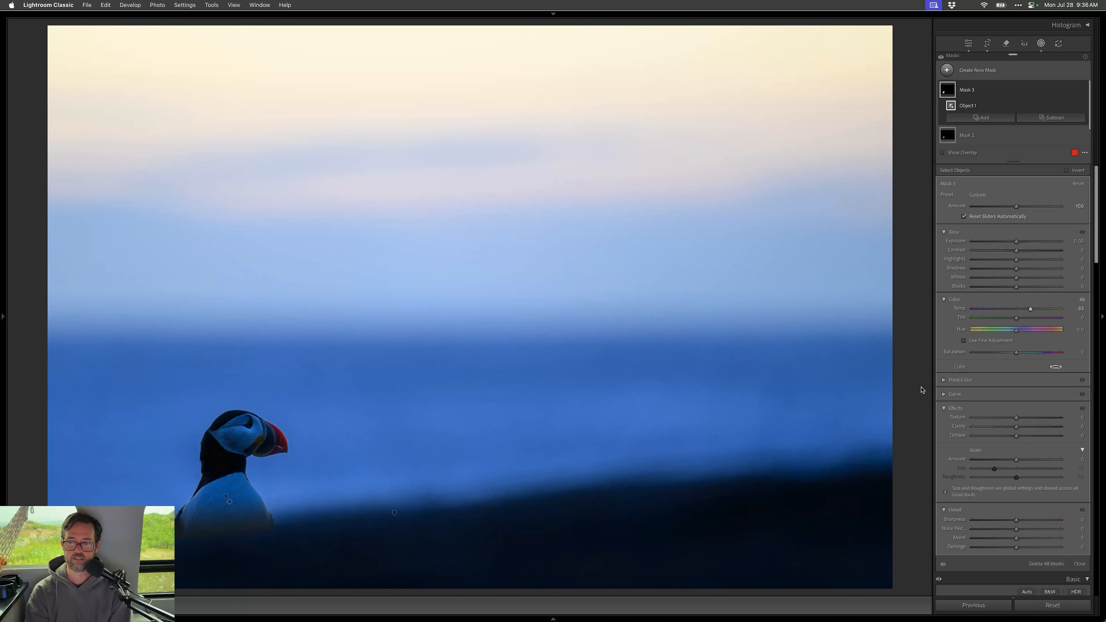
- Sample the blue of the puffin's white breast with Point Color in this mask and set its saturation shift to -12
left_click(943, 379)
left_click_drag(409, 462, 261, 542)
left_click_drag(1011, 509, 1013, 512)
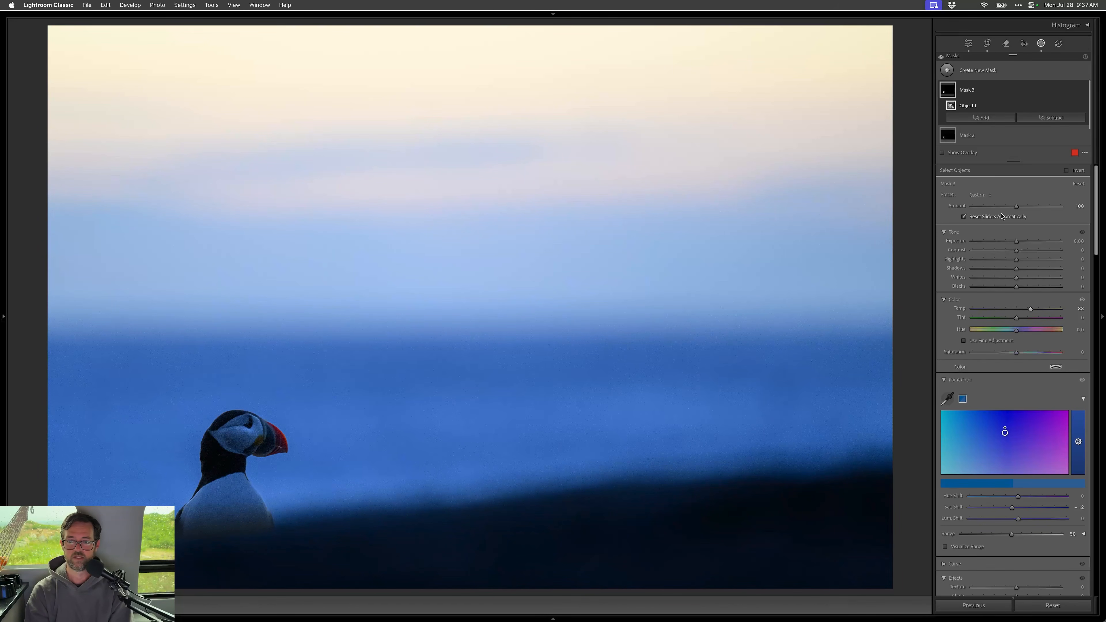
left_click(943, 380)
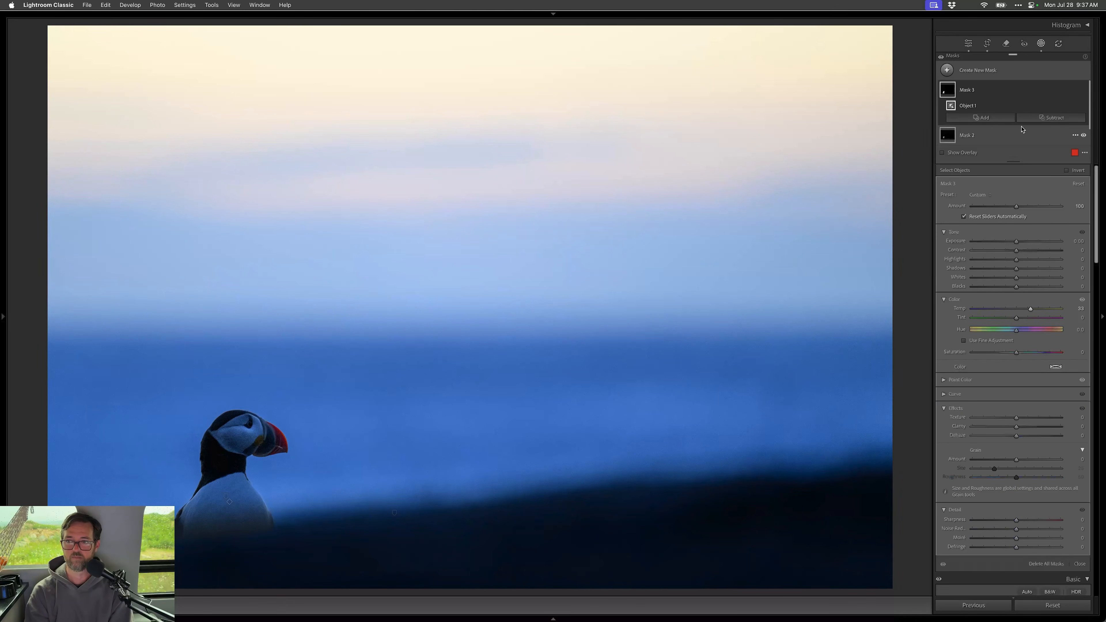
- Subtract a linear gradient along the foreground slope from the warming mask so it fades out at the puffin's base
left_click(1049, 118)
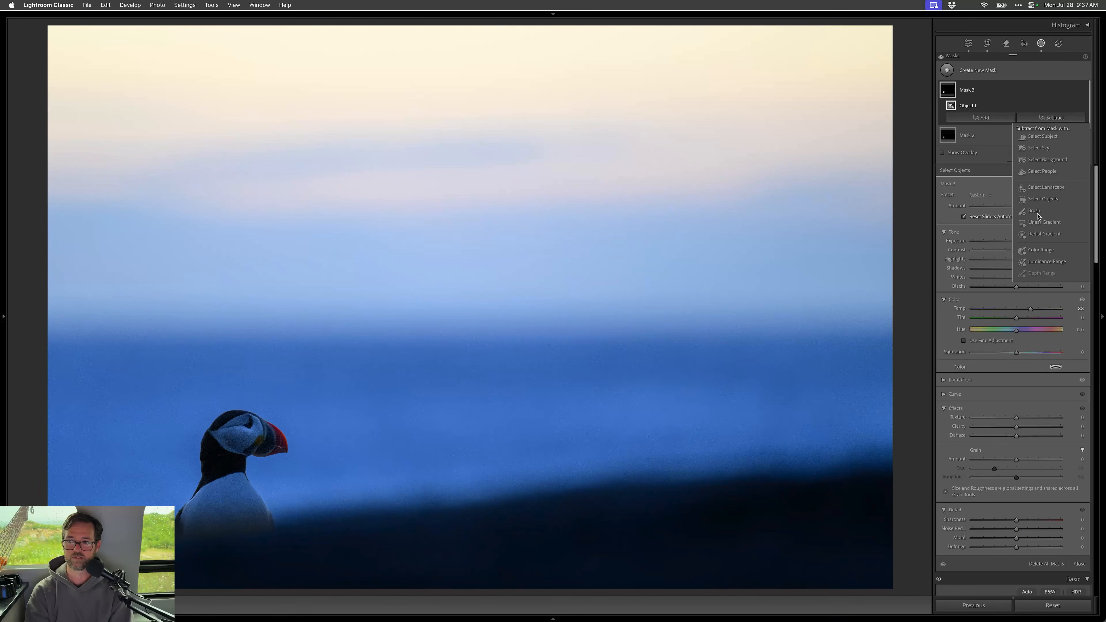
left_click(1037, 223)
left_click_drag(245, 536, 241, 478)
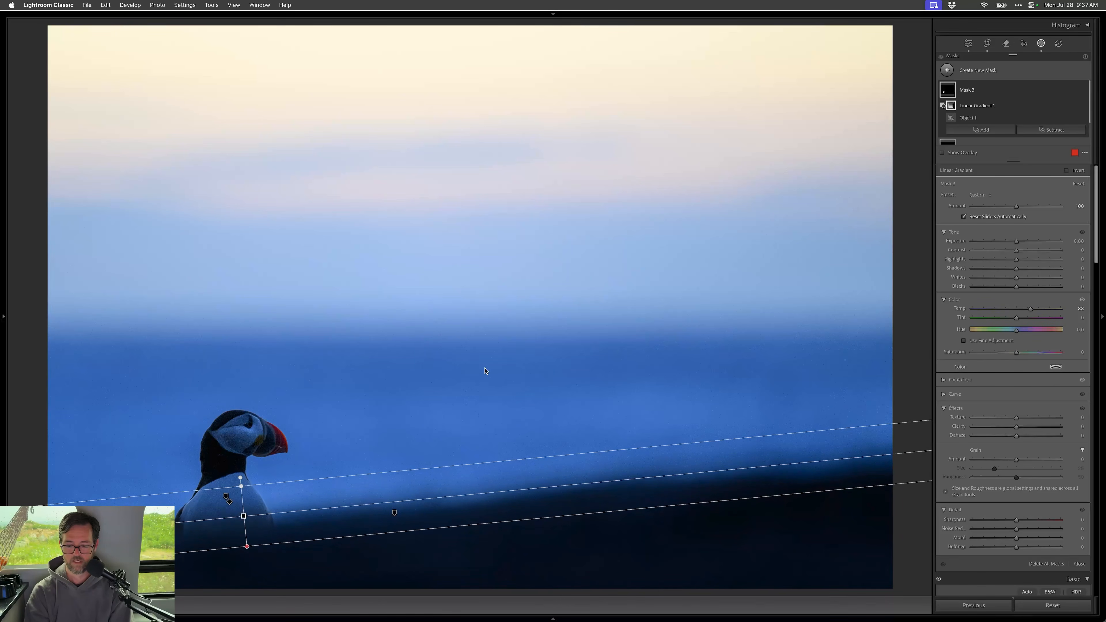
- Add a linear gradient mask over the sky down to the horizon, set dehaze to about 25 and warm the temperature to about 10
key("m")
left_click_drag(448, 96, 447, 338)
left_click_drag(1017, 436, 1027, 437)
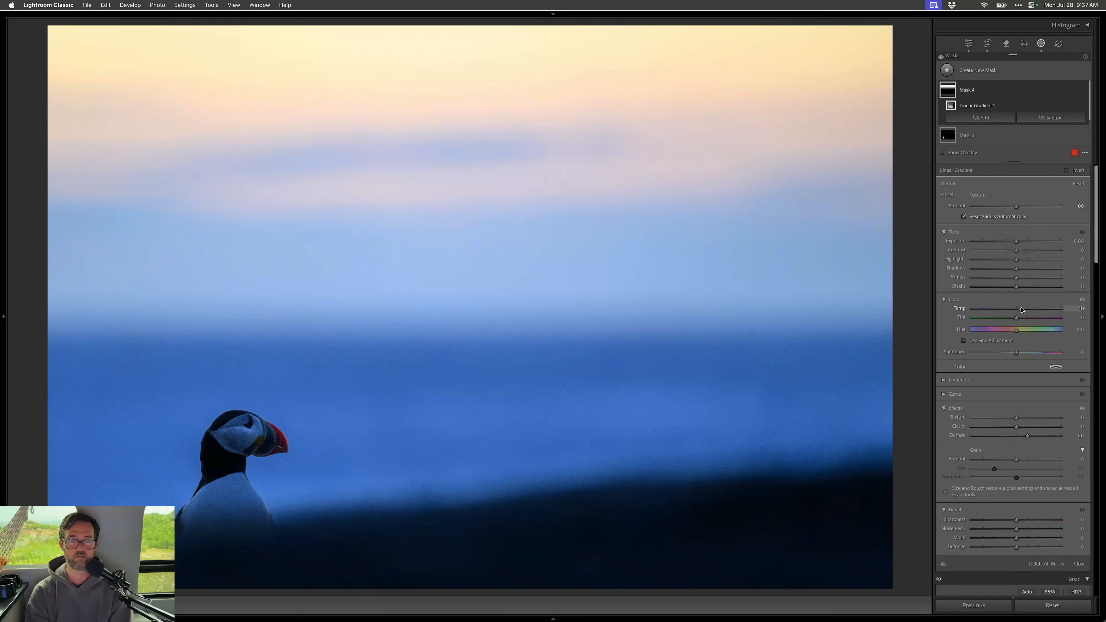
key("shift+w")
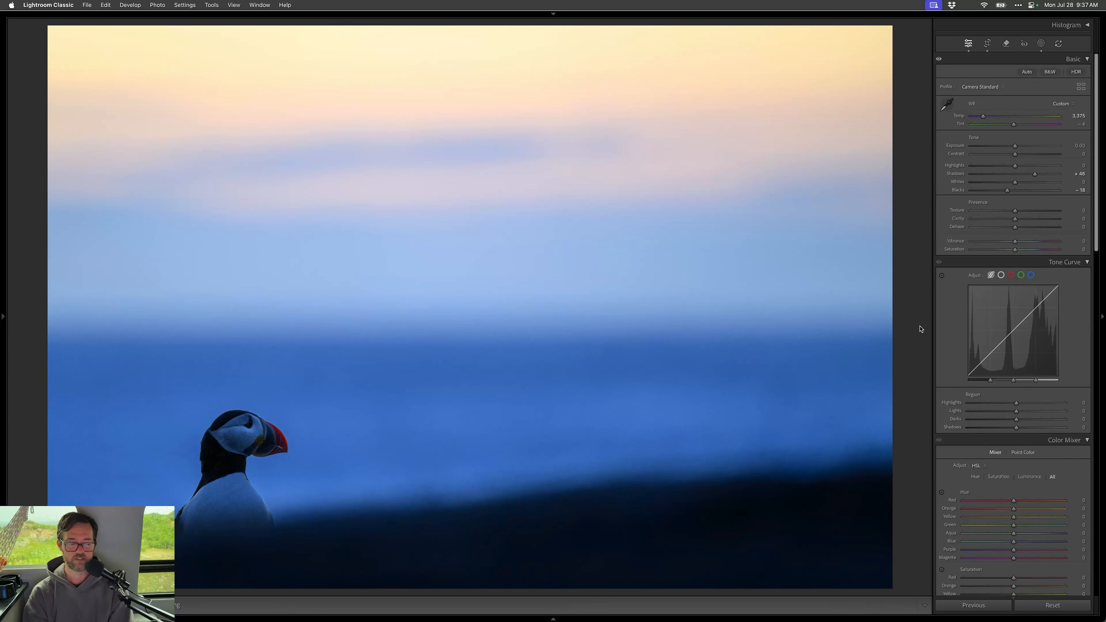
- Open the next photo, the puffin on the rocks, and crop it tighter from the upper edge with the frame repositioned around the bird
key("Right")
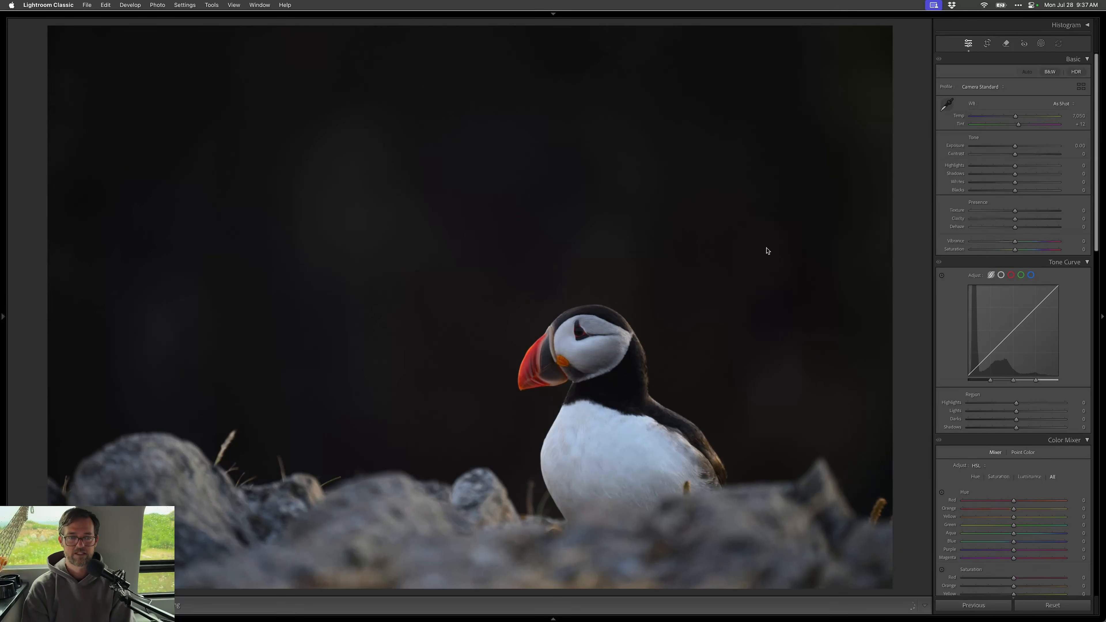
key("r")
left_click_drag(580, 27, 577, 113)
left_click_drag(593, 255, 580, 247)
- Remove the tall grass stalk above the far-left rock with the Remove tool, including its leftover stub
key("q")
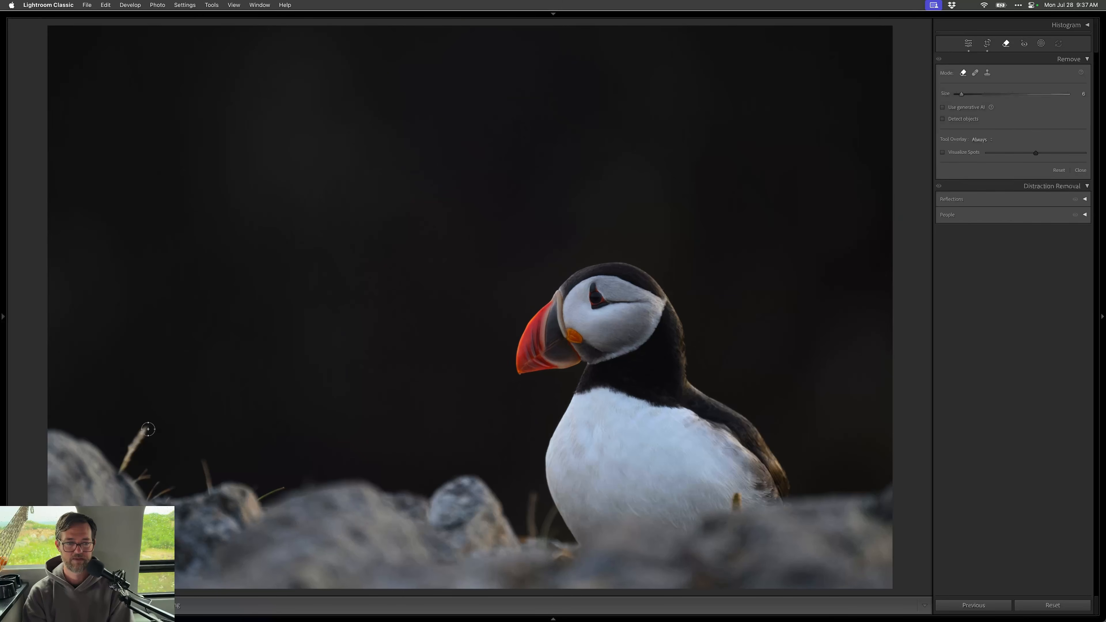
left_click_drag(147, 429, 117, 479)
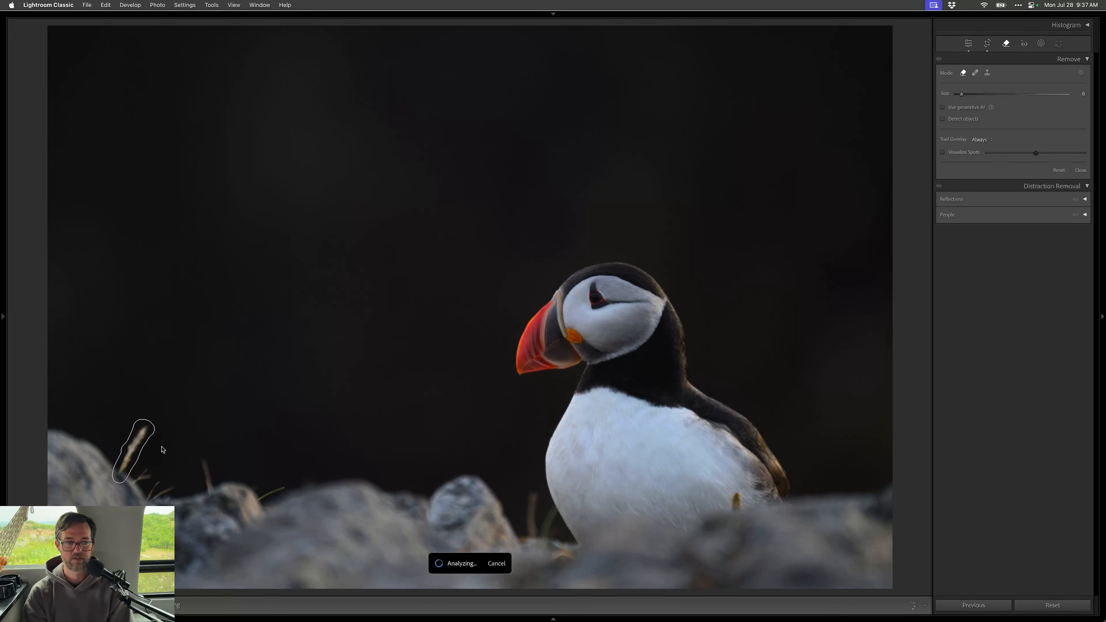
left_click(128, 469)
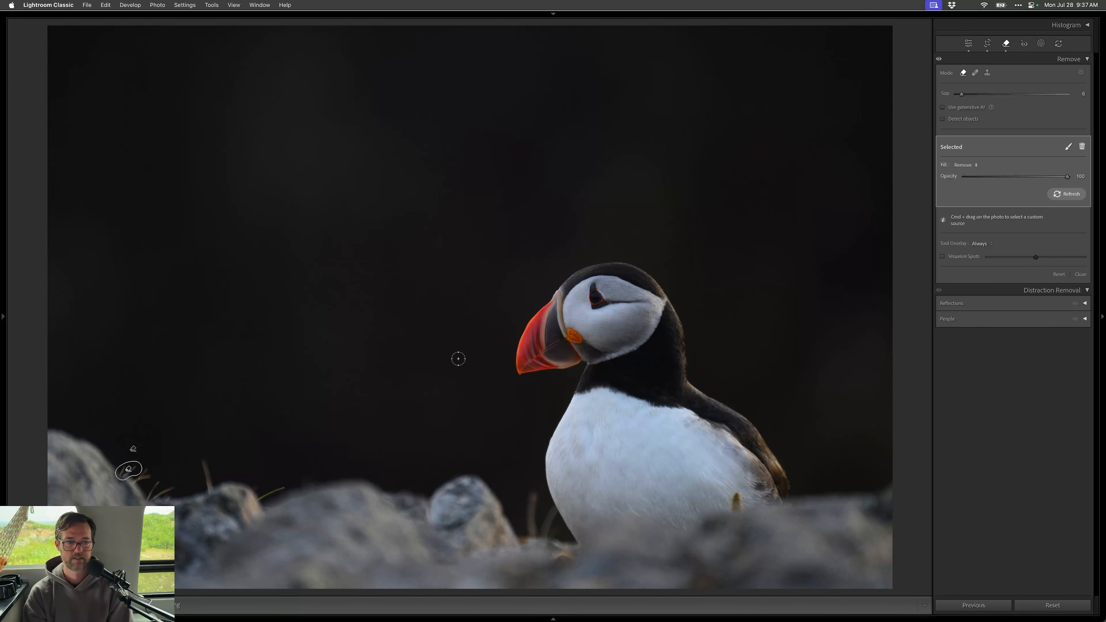
key("q")
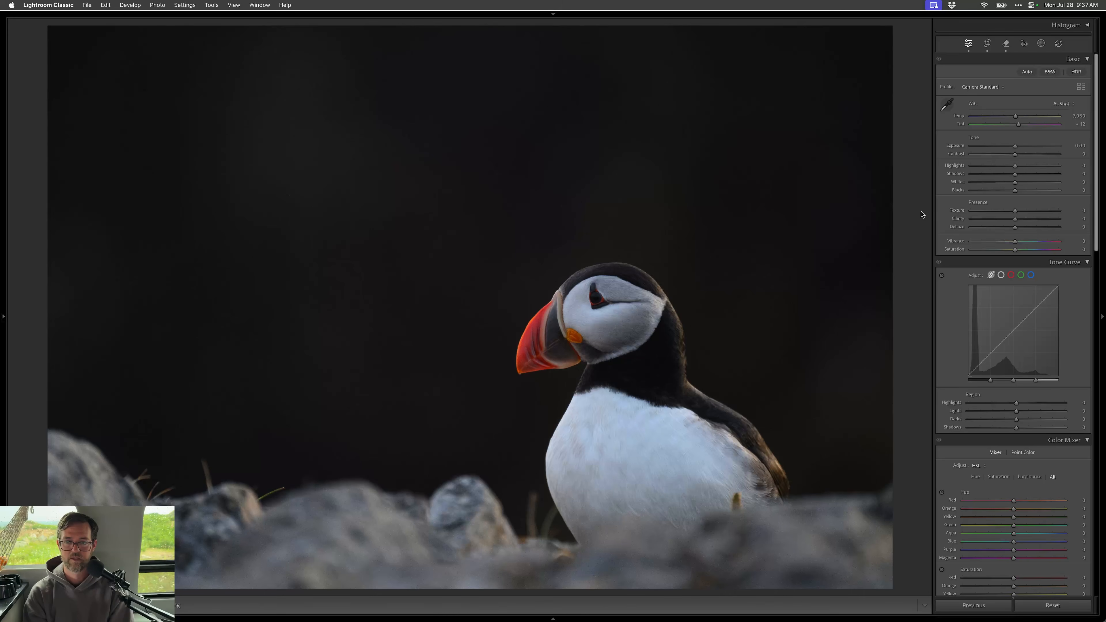
- Mask the puffin as subject, intersected with a large radial gradient centred on its head, and set exposure 0.71, shadows about 30 and blacks -16
key("shift+s")
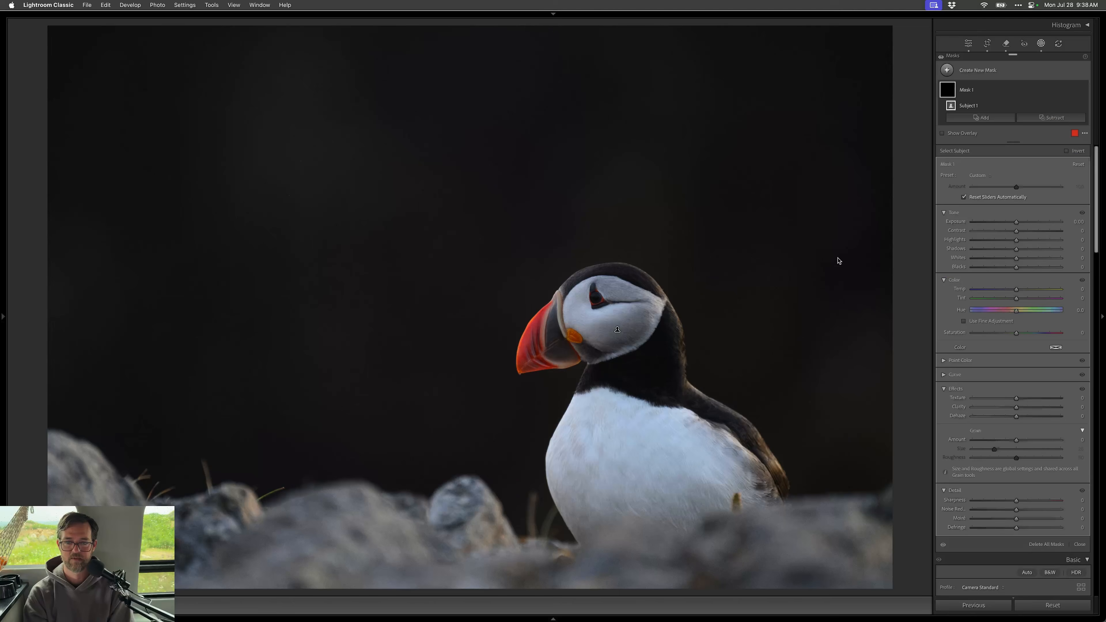
key("alt+shift+m")
left_click_drag(604, 303, 858, 538)
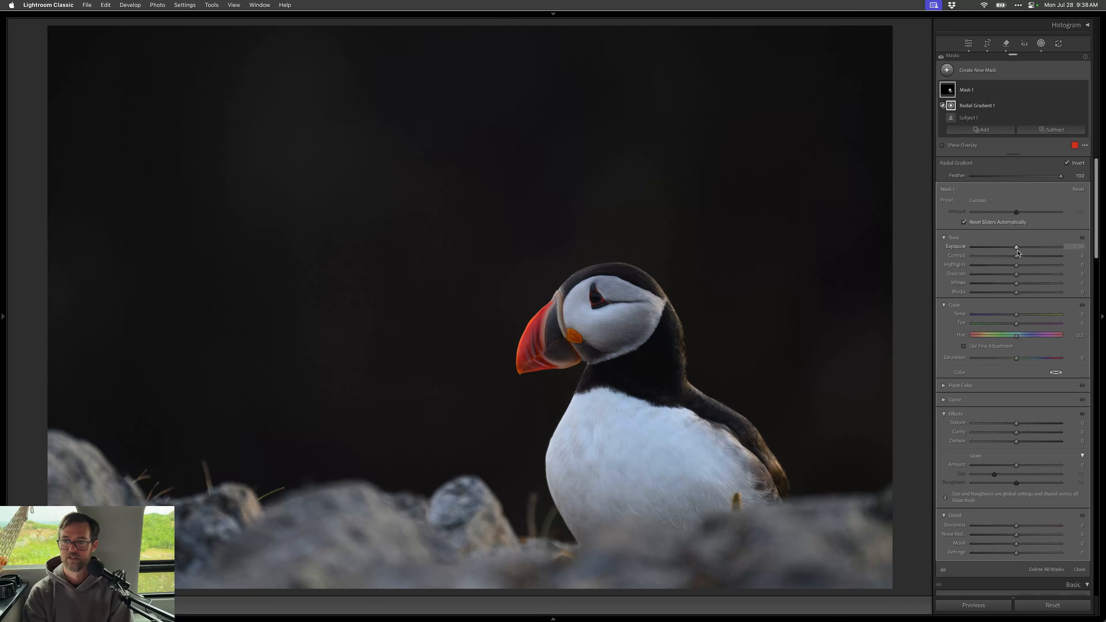
left_click_drag(1021, 249, 1030, 274)
left_click(1009, 292)
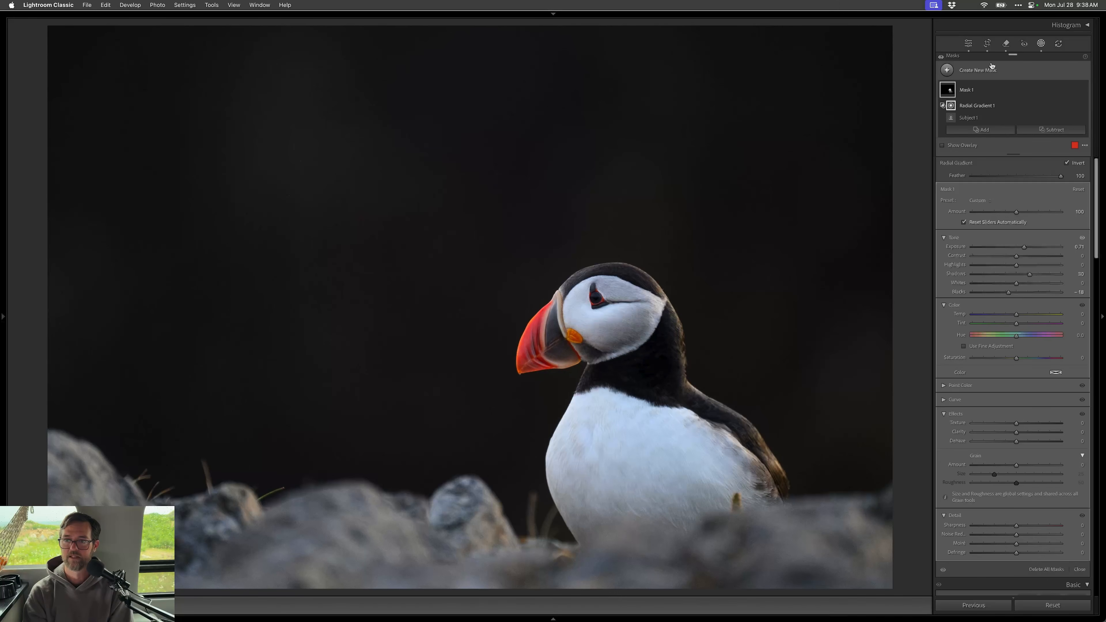
- Mask the background, subtract a linear gradient rising over the rocks from the mask, and set blacks to about -24
left_click(986, 73)
left_click(989, 110)
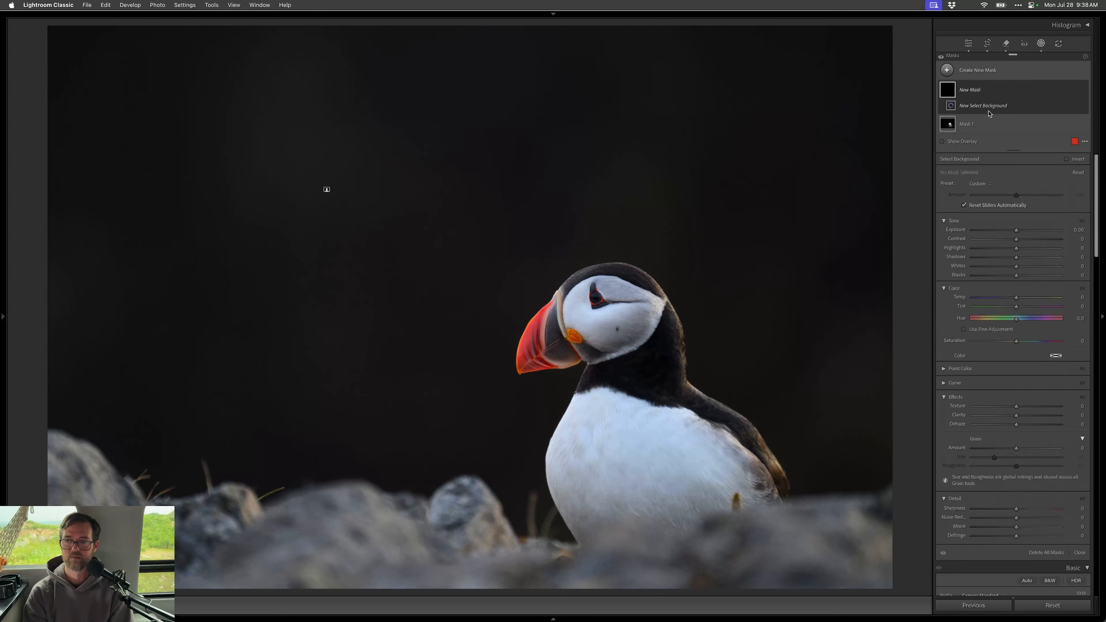
left_click(1051, 118)
left_click(1043, 222)
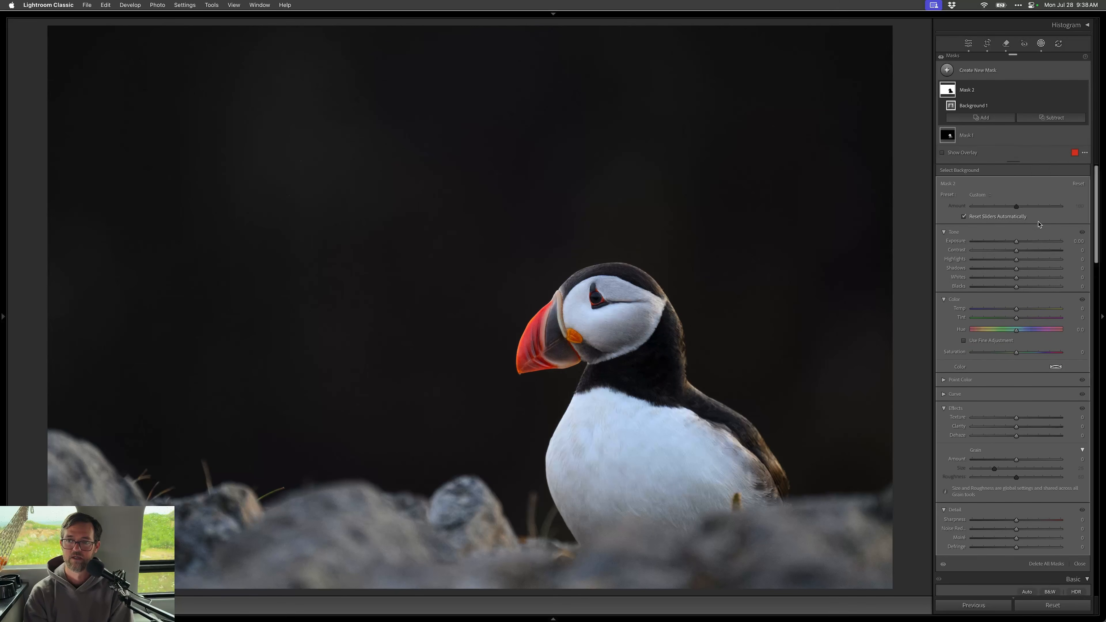
left_click_drag(392, 559, 392, 415)
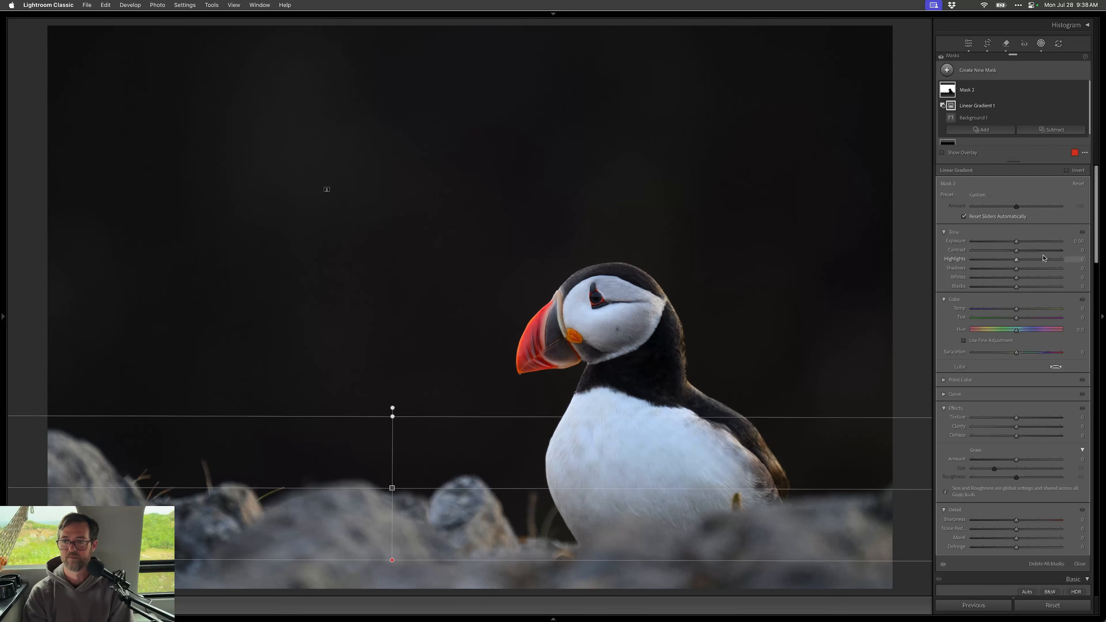
left_click_drag(1016, 286, 1010, 288)
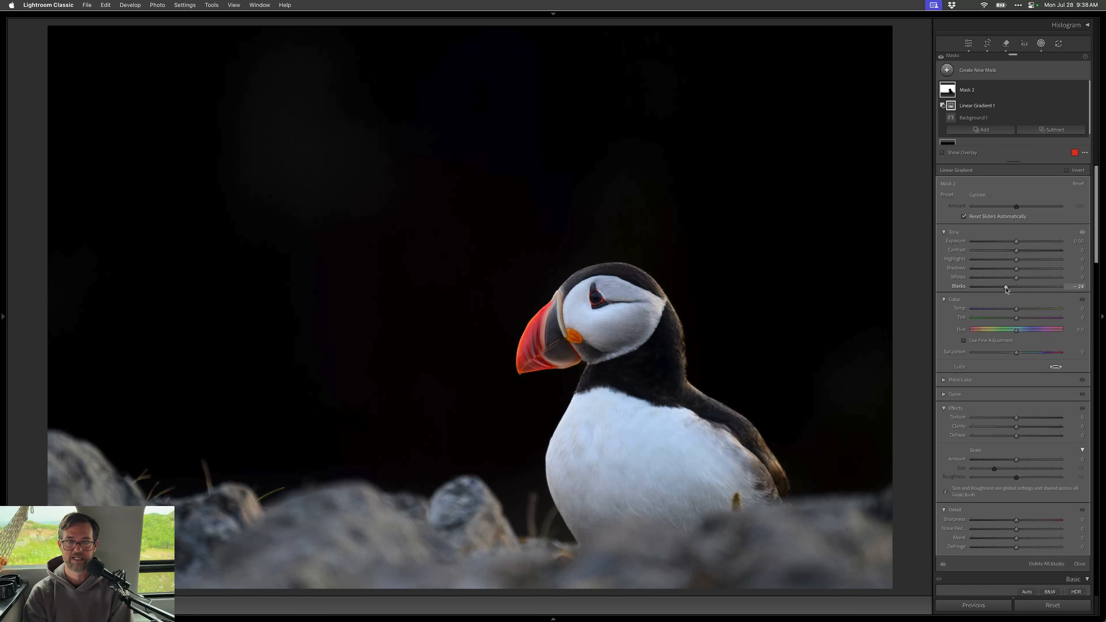
- Add a linear gradient mask over the upper background with blacks about -47, and compare the photo with its before version
key("m")
left_click_drag(451, 185, 455, 279)
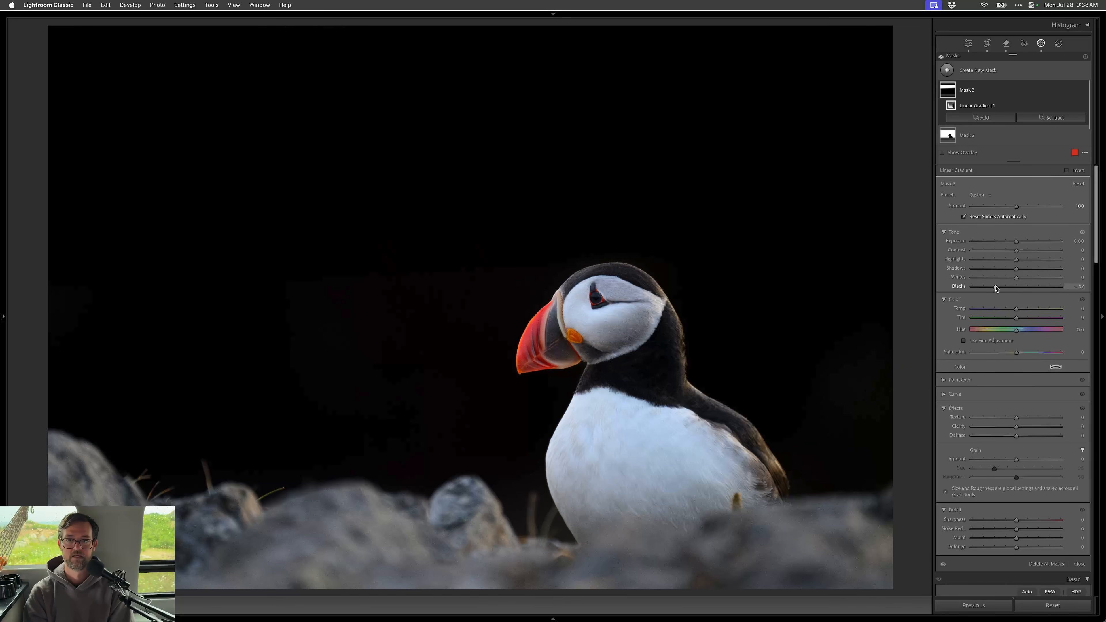
key("shift+w")
key("backslash")
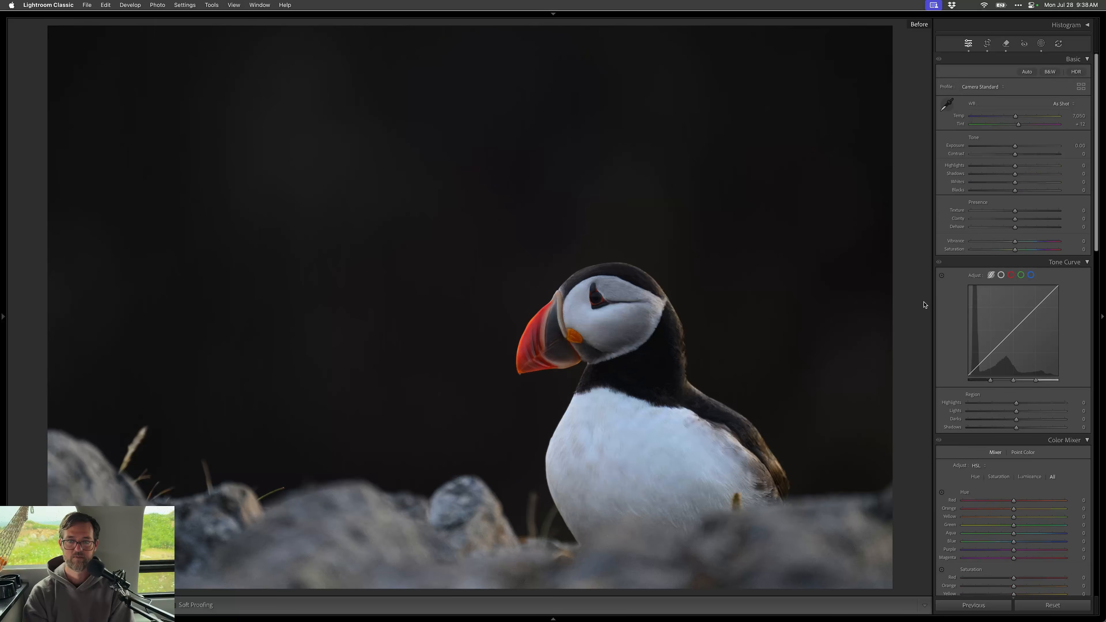
key("backslash")
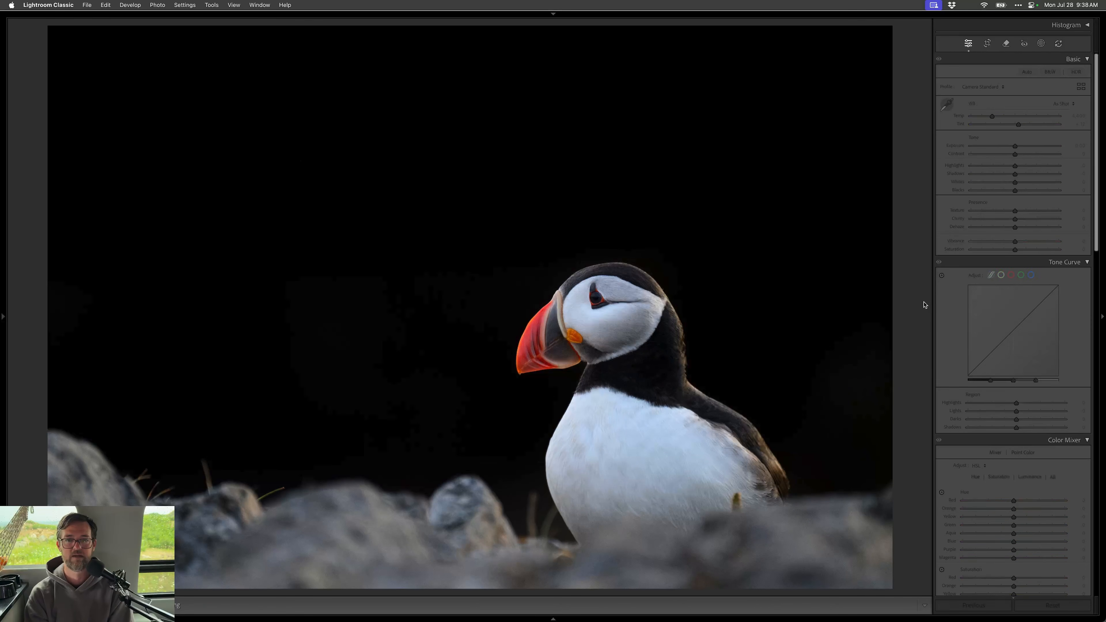
- Open the next photo, the puffin beside the setting sun, and crop its lower and upper edges to a wider format with the aspect ratio unlocked
key("Right")
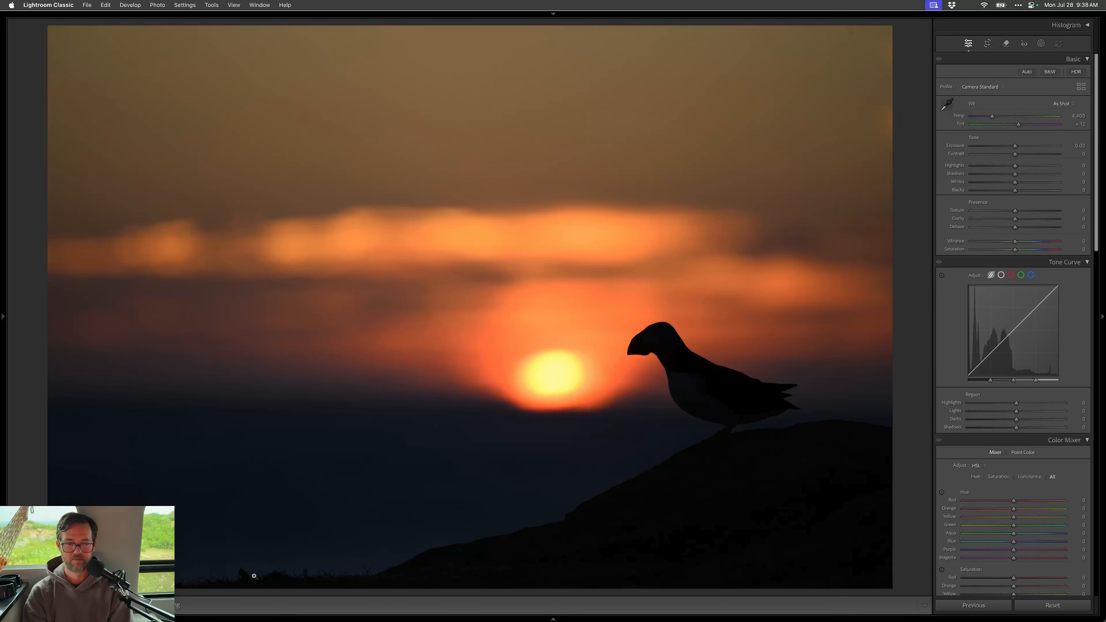
key("r")
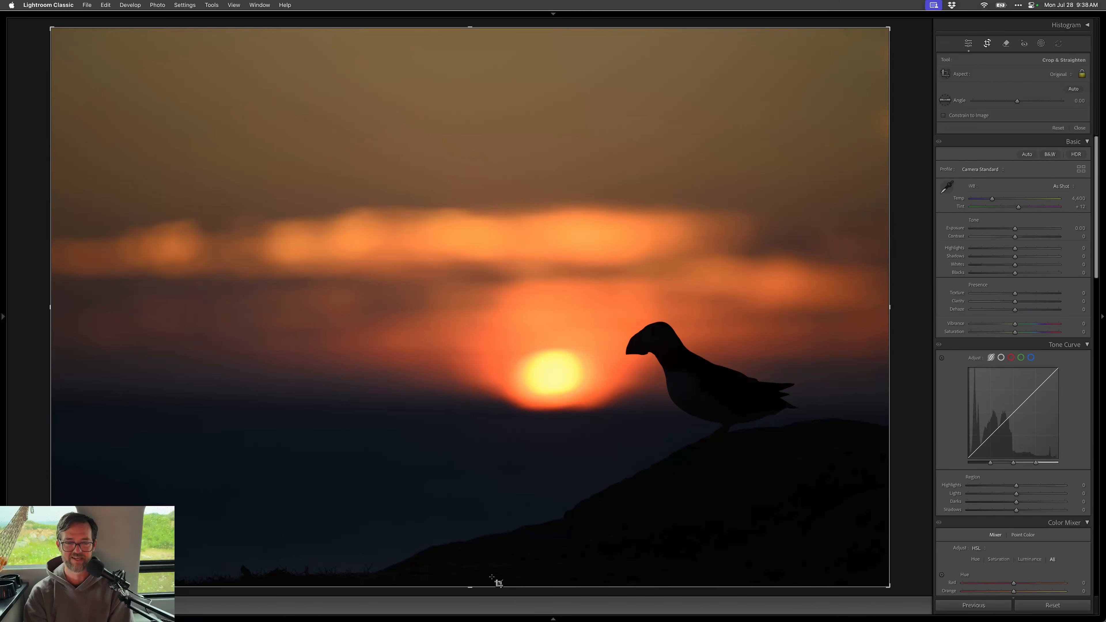
left_click_drag(479, 589, 477, 573)
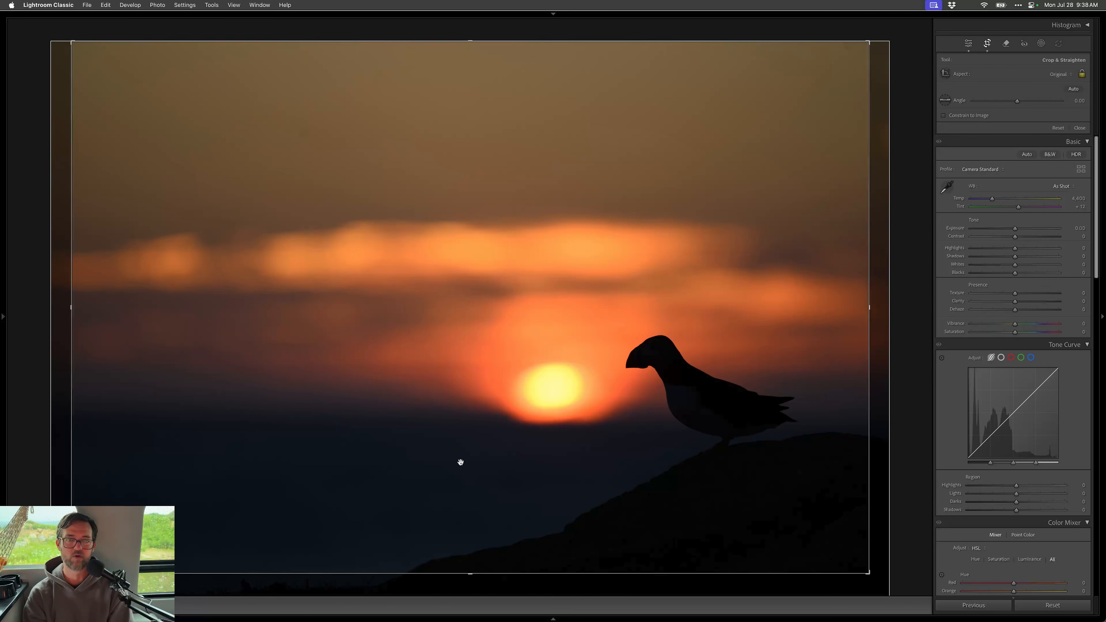
left_click(1081, 74)
left_click_drag(653, 43, 644, 89)
key("Return")
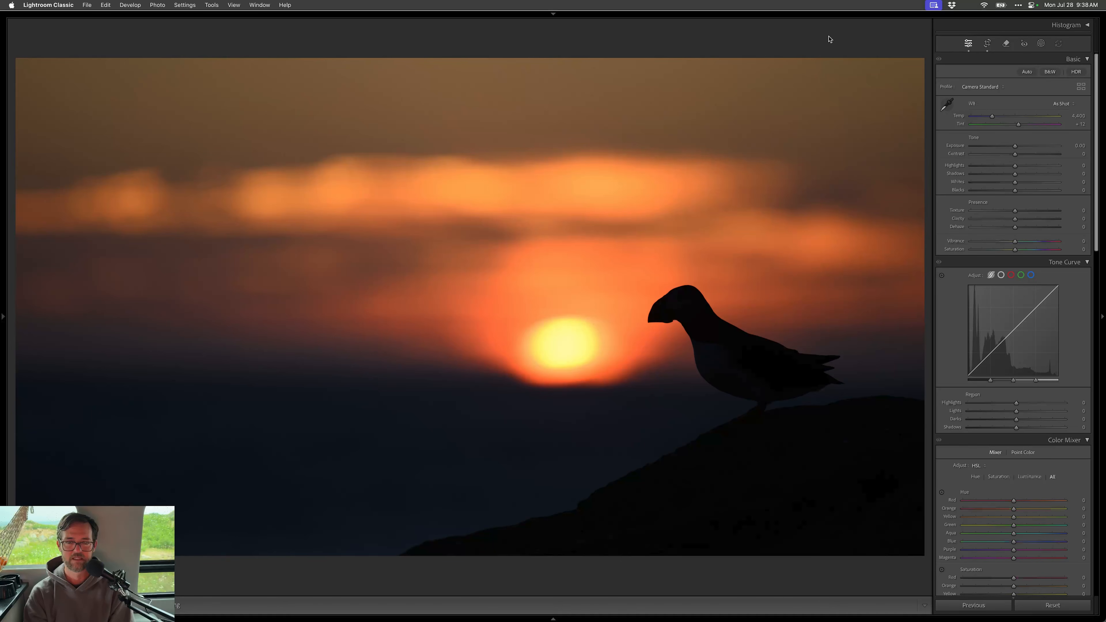
- Set the sunset photo's shadows to about 58, highlights to about -18 and blacks to -14
key("plus")
key("plus")
key("plus")
key("plus")
key("plus")
key("plus")
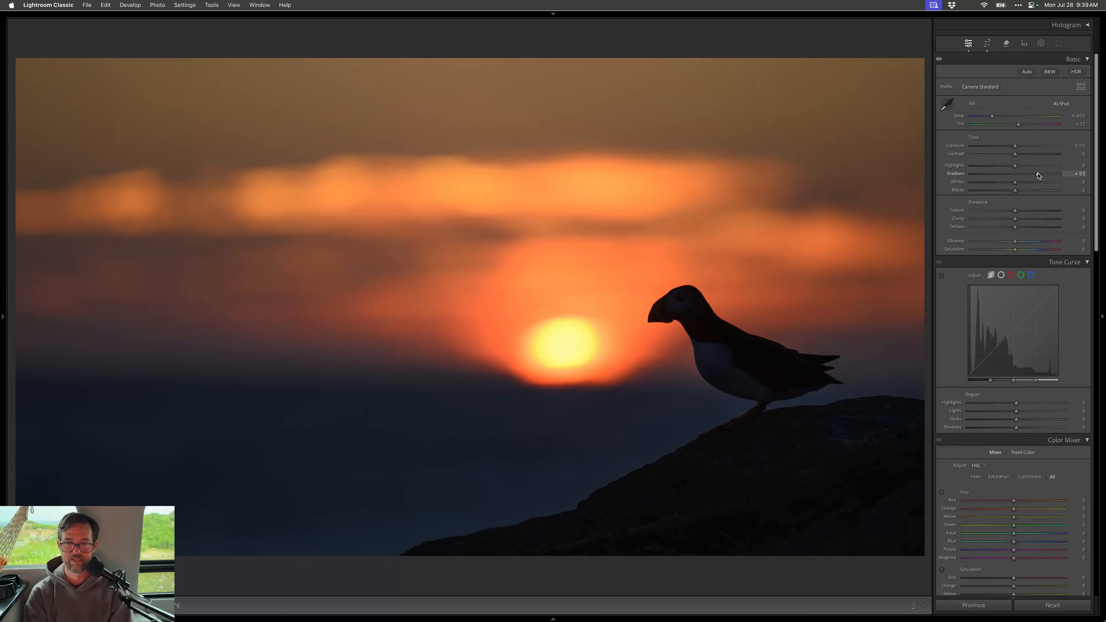
left_click_drag(1039, 173, 1040, 173)
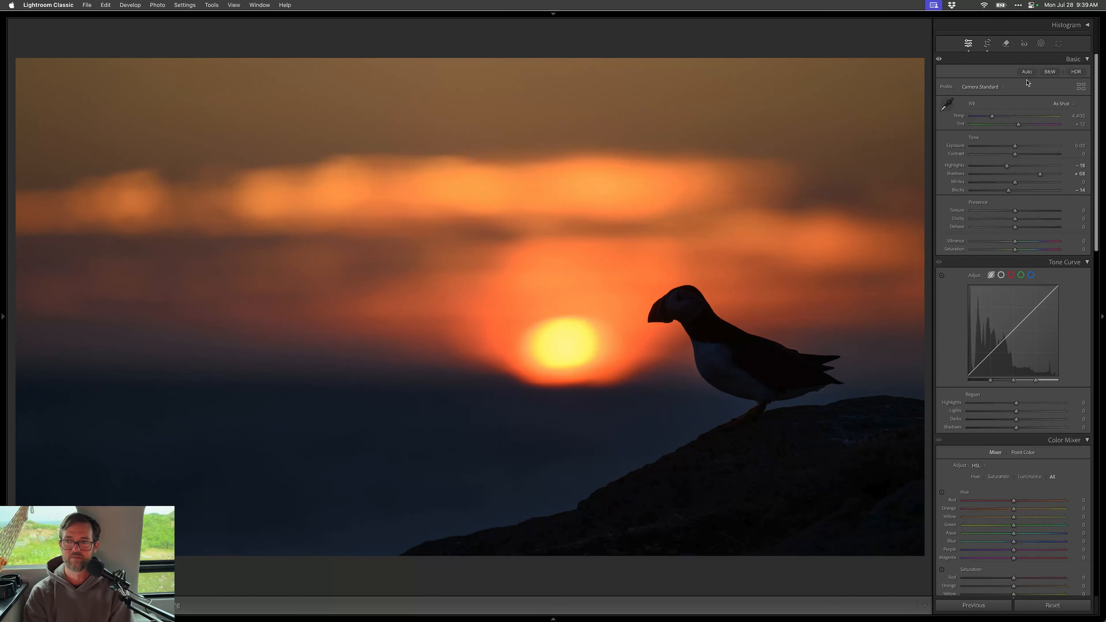
- Mask the puffin with a rectangular object selection and lower its shadows to about -40
left_click(1041, 44)
left_click(960, 123)
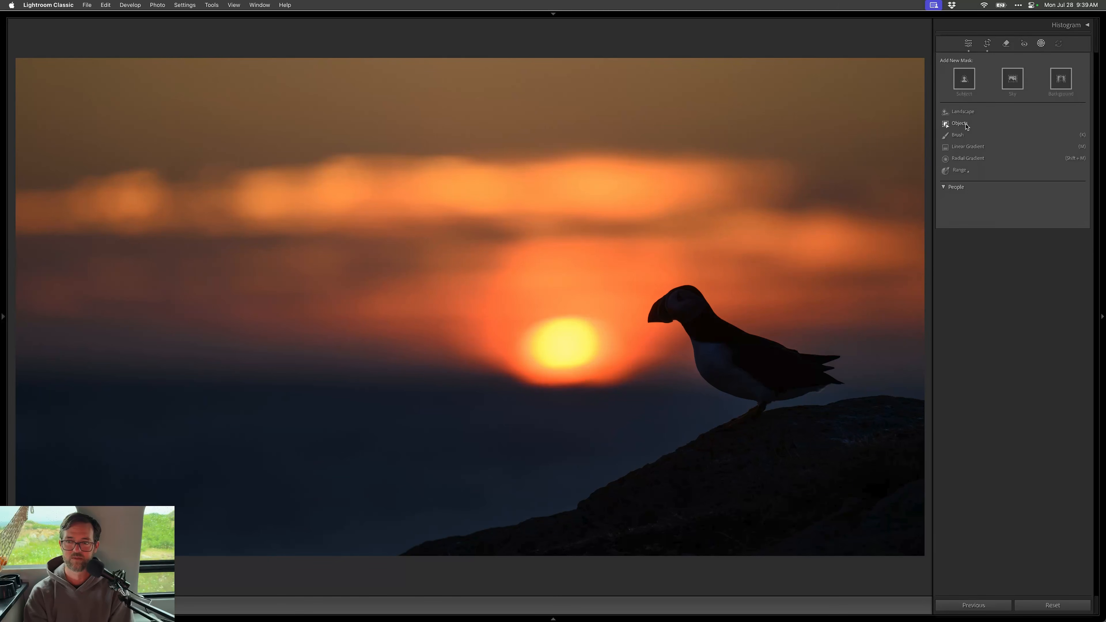
left_click_drag(635, 280, 845, 401)
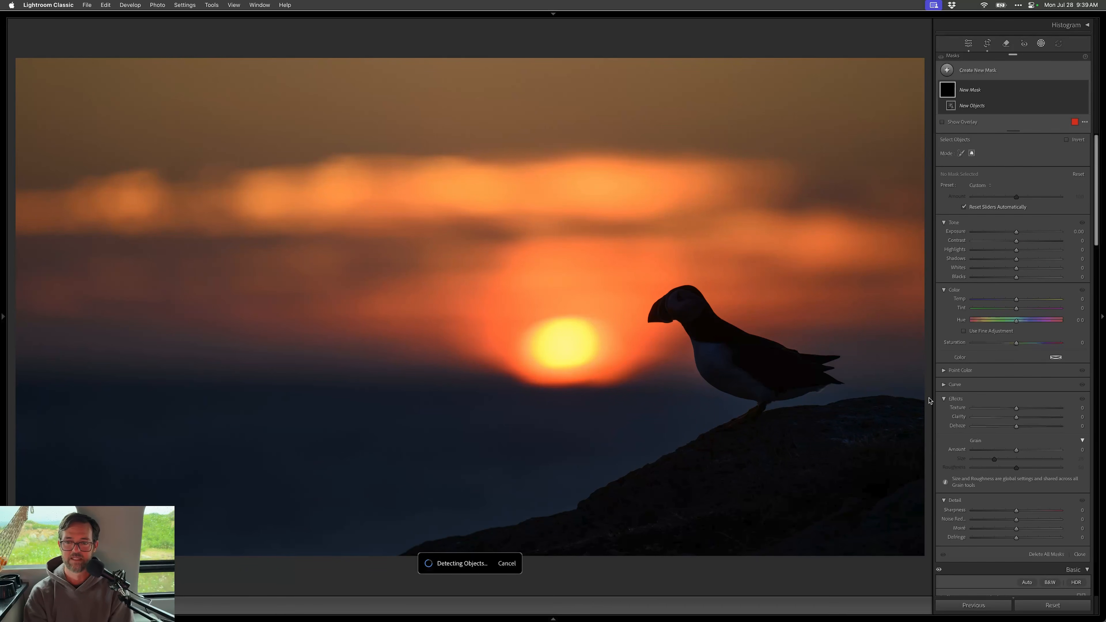
left_click_drag(1015, 249, 1006, 250)
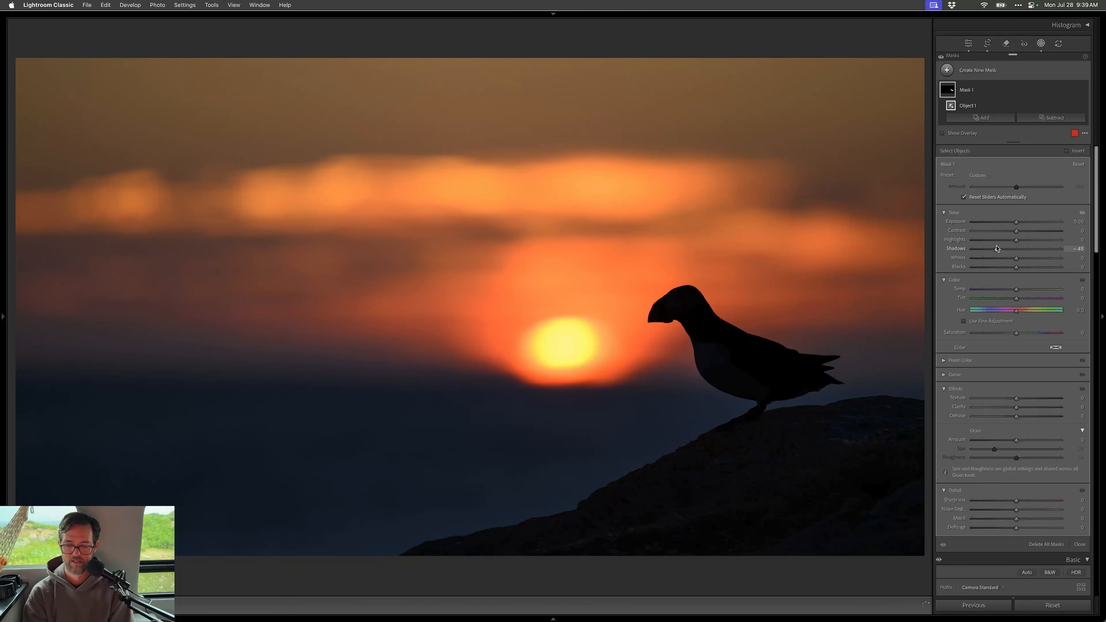
- Add a slanted linear gradient mask over the dark rock slope with shadows about -20, and compare the photo with its before version
key("m")
left_click_drag(647, 513, 600, 392)
left_click_drag(1016, 268, 1009, 269)
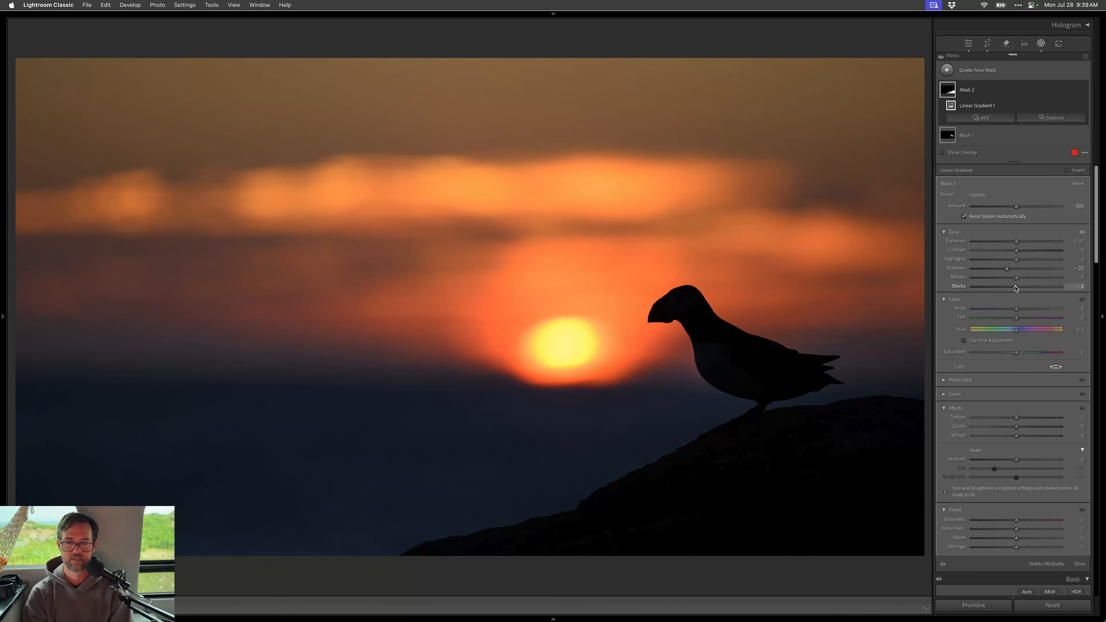
key("shift+w")
key("backslash")
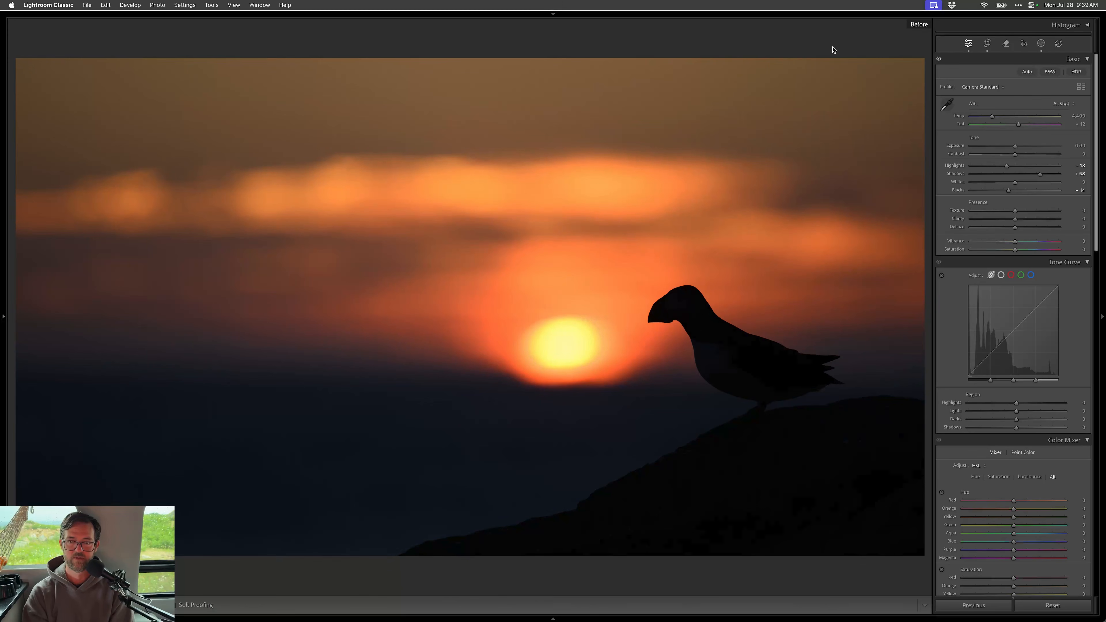
key("backslash")
key("backslash")
key("backslash")
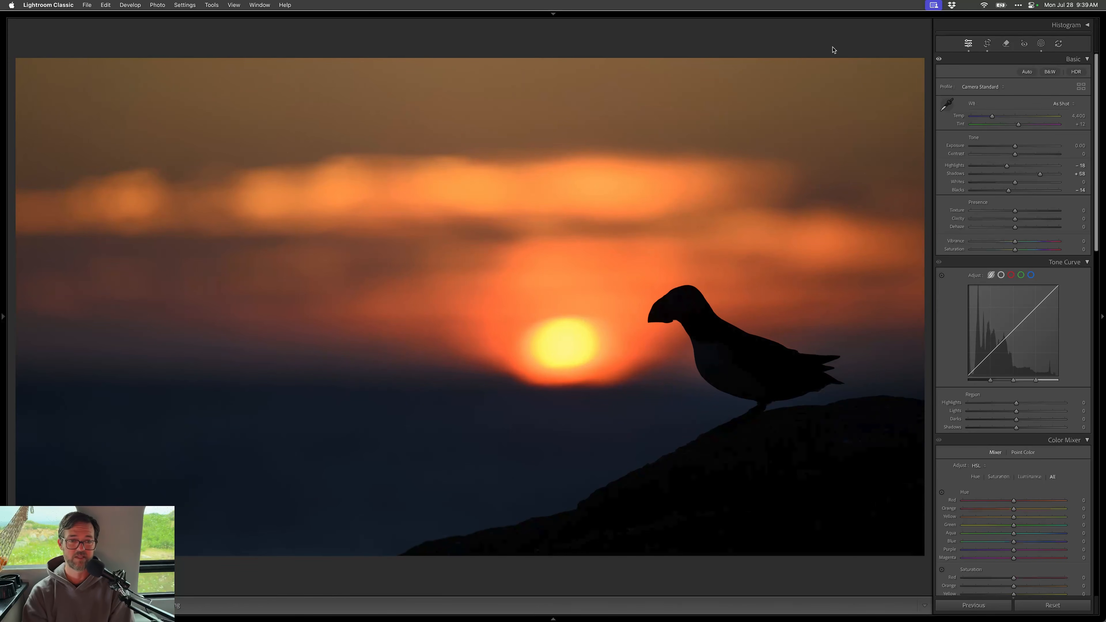
- Open the next photo, the puffin in front of the sun, and crop it tighter with the bird in the frame's lower-left area
key("Right")
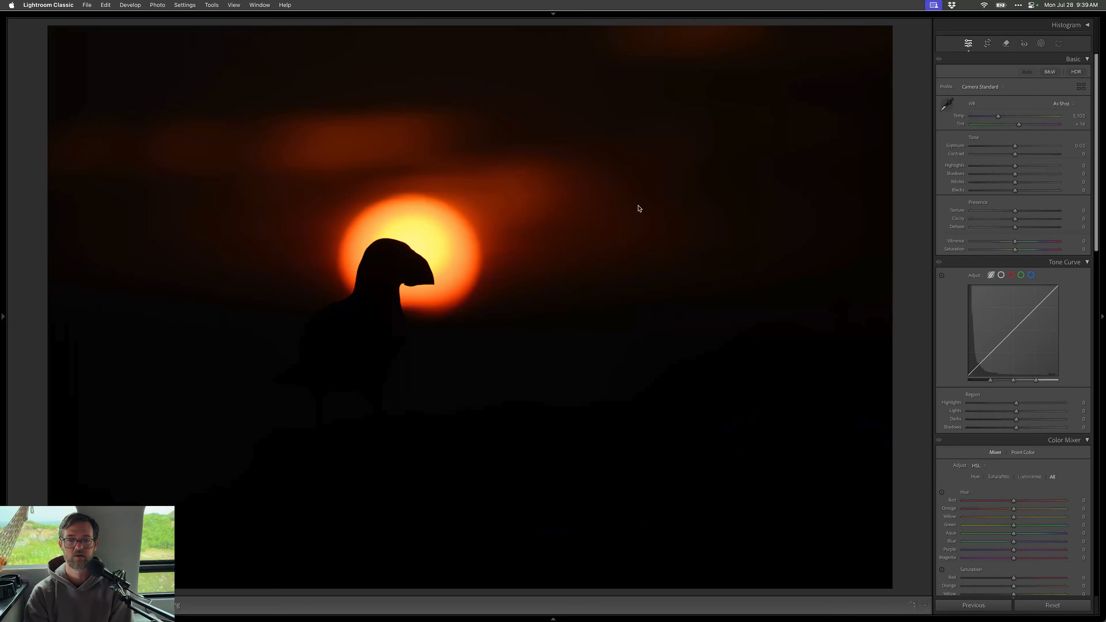
key("r")
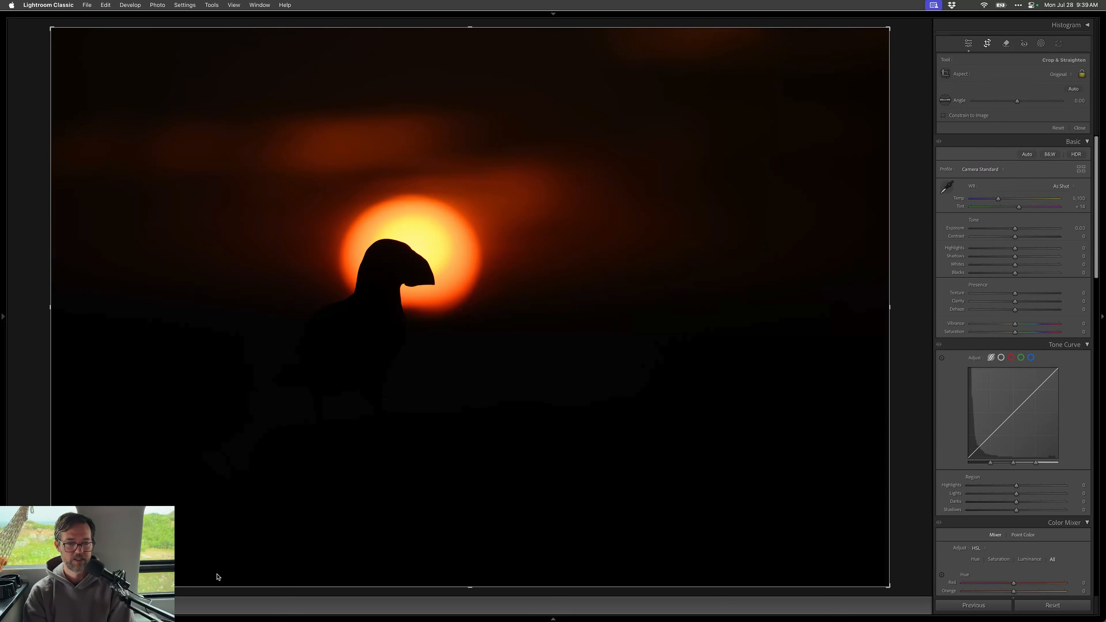
left_click_drag(222, 592, 231, 530)
left_click_drag(492, 300, 412, 321)
left_click_drag(473, 517, 473, 504)
left_click_drag(515, 282, 524, 282)
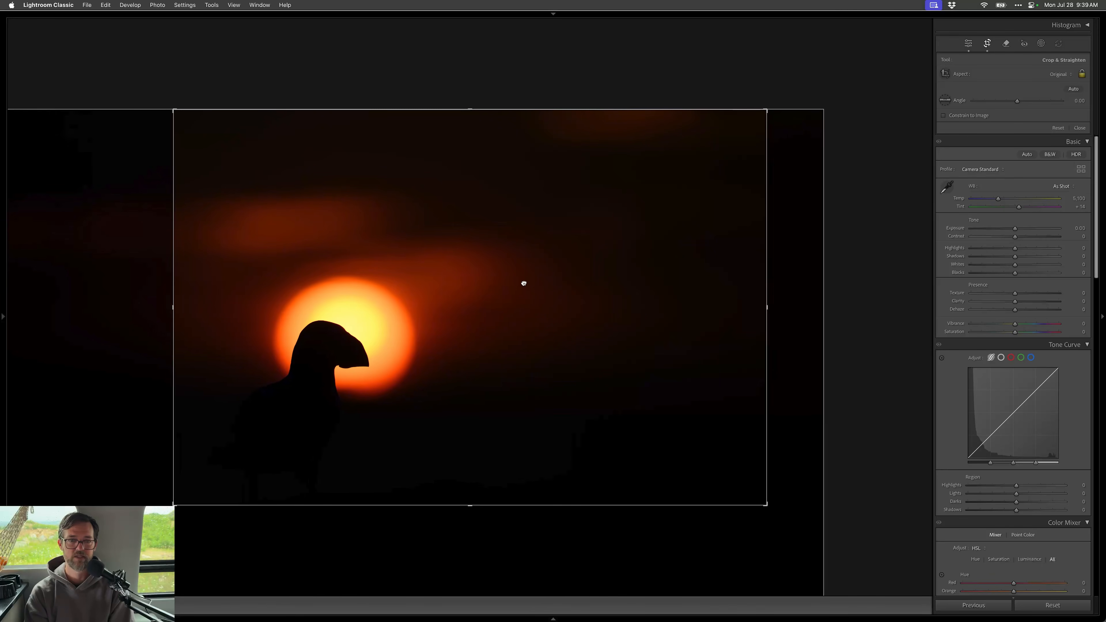
left_click_drag(469, 263, 489, 264)
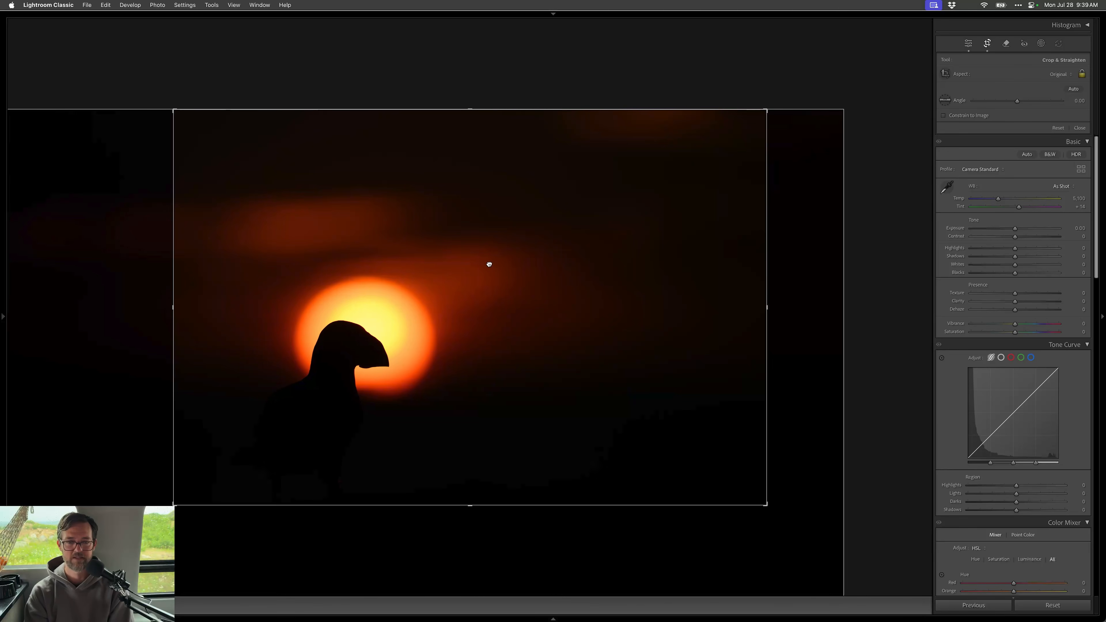
key("Return")
- Set the silhouette photo's exposure to 1.00, shadows to 60 and blacks to -20
key("equal")
key("equal")
key("equal")
key("equal")
key("equal")
key("equal")
key("equal")
key("equal")
key("equal")
key("equal")
key("equal")
key("equal")
key("equal")
key("equal")
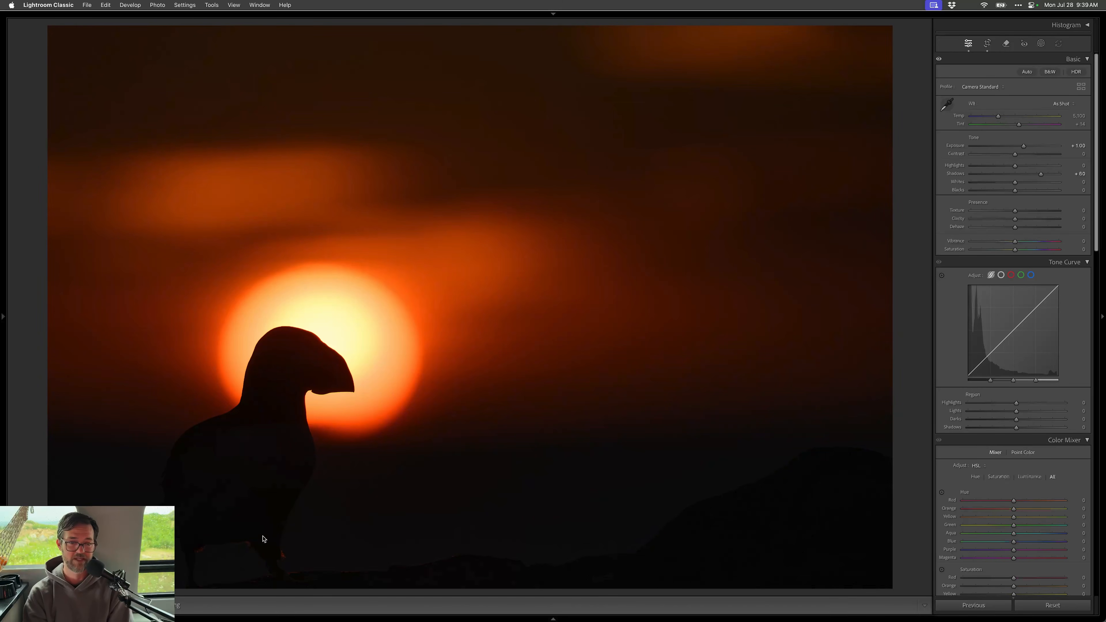
key("period")
key("period")
key("minus")
key("minus")
key("minus")
key("minus")
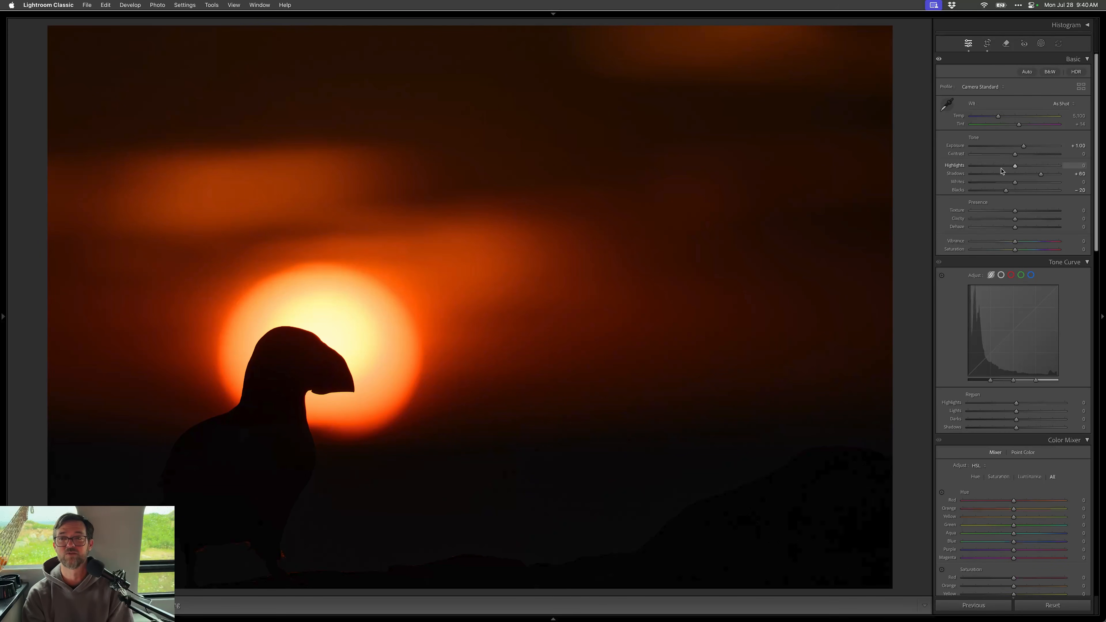
- Refine the basic tones with highlights about -48, shadows about 82 and exposure about 1.25
left_click(996, 166)
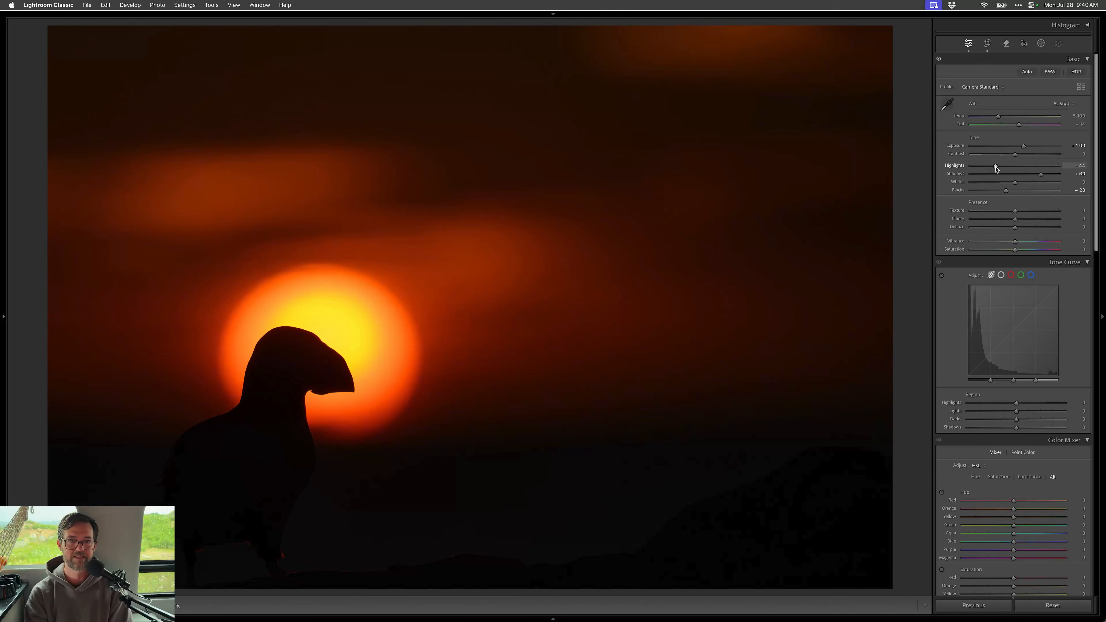
left_click(1050, 174)
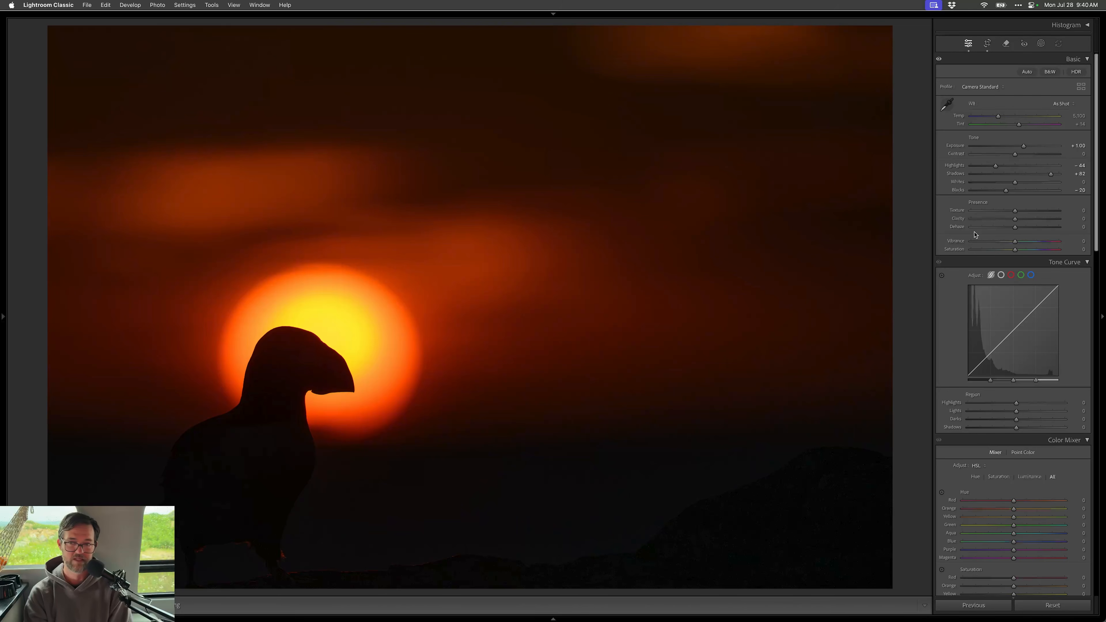
left_click(1025, 147)
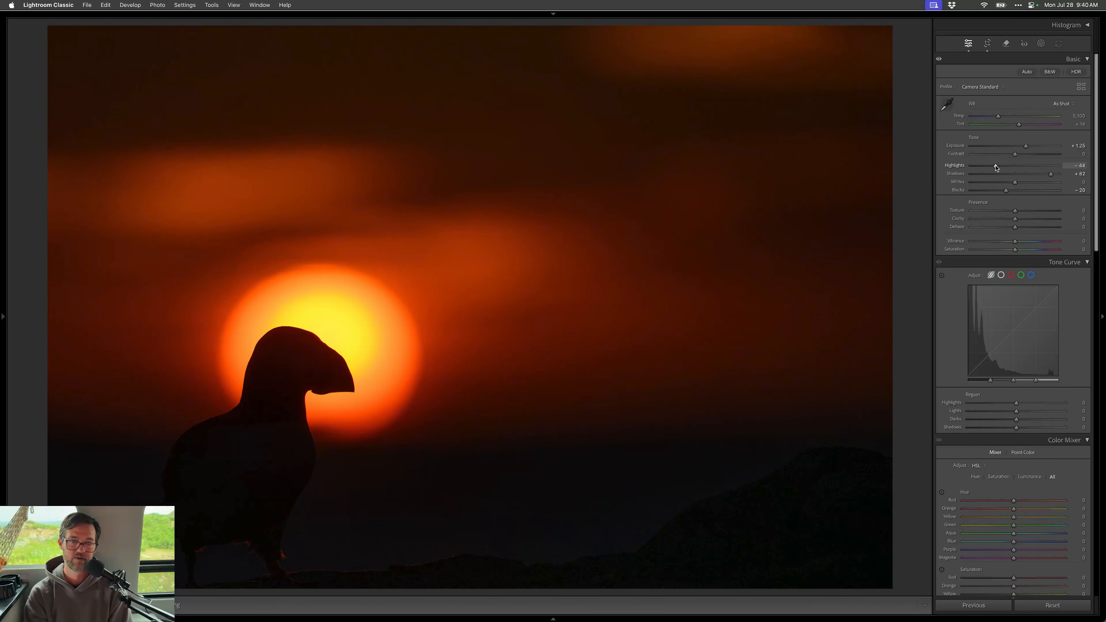
left_click_drag(995, 167, 992, 166)
left_click_drag(996, 166, 994, 168)
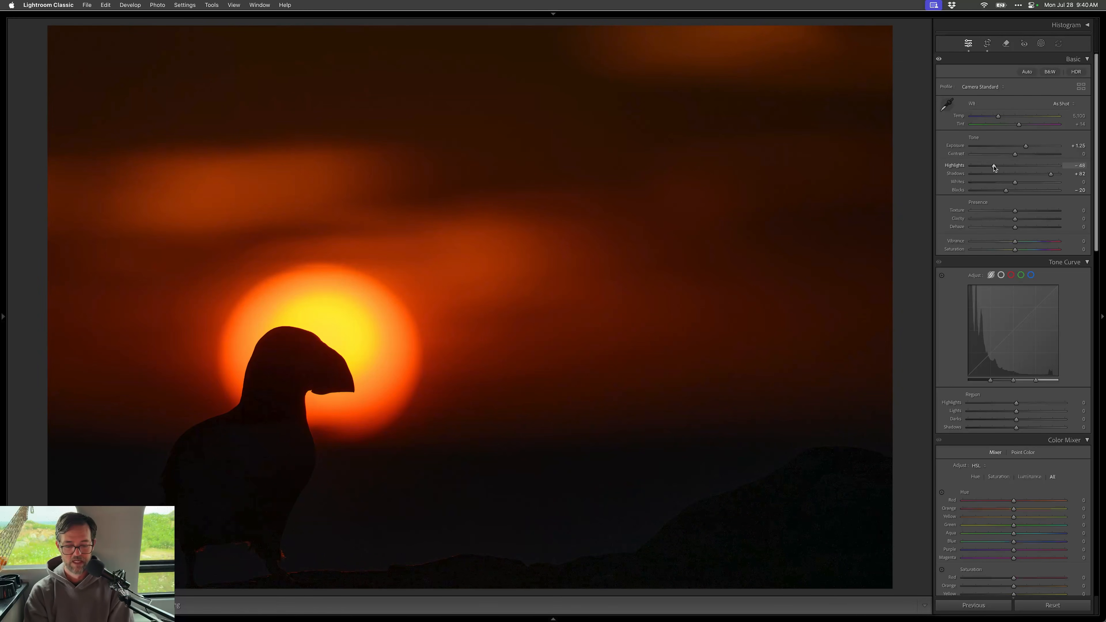
- Mask the puffin as subject and lower its blacks to about -32
key("shift+s")
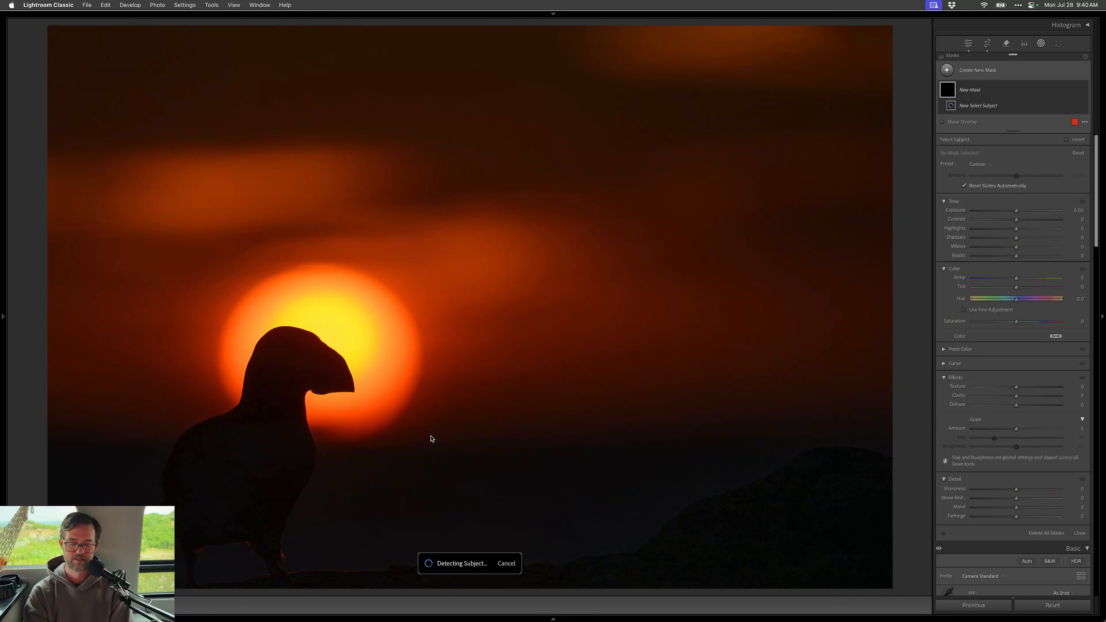
key("o")
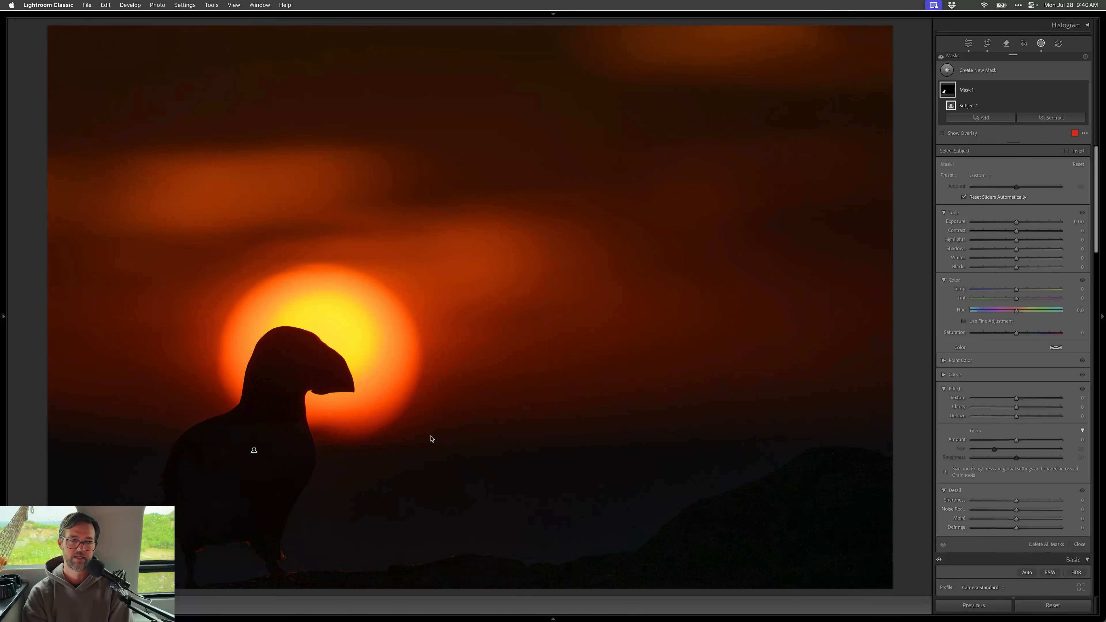
left_click(1009, 268)
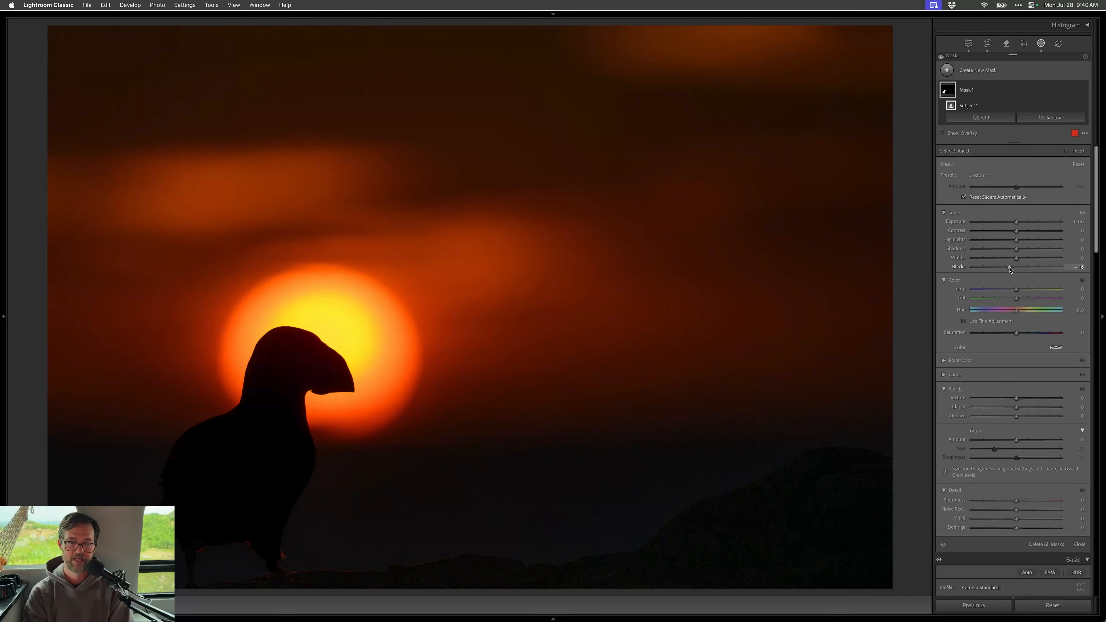
left_click_drag(1008, 269, 1001, 268)
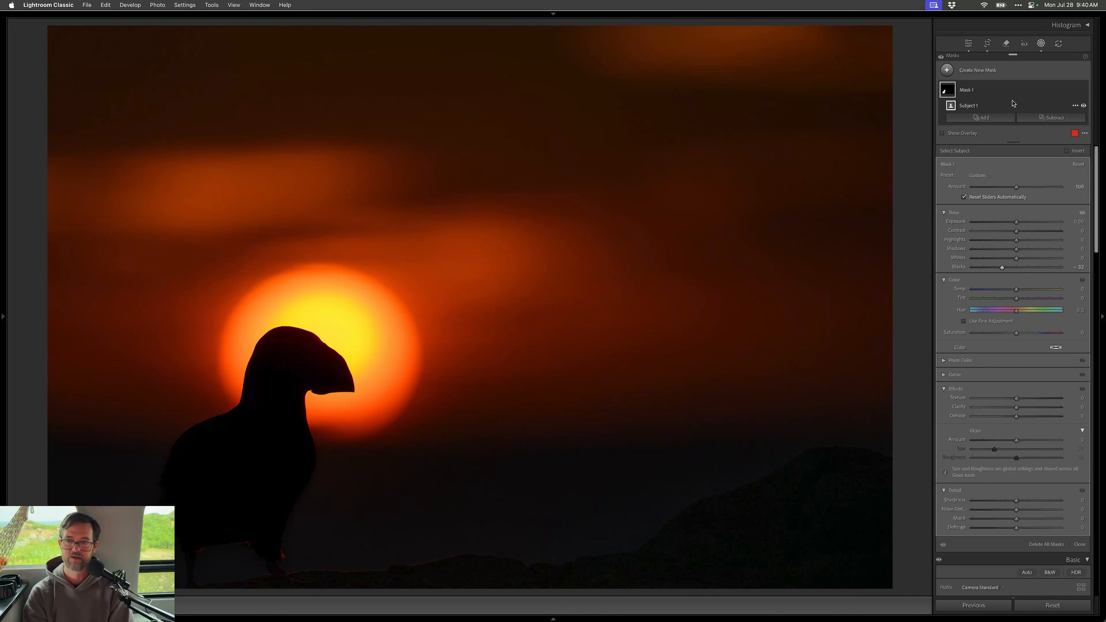
- Subtract a linear gradient rising from the puffin's legs up its body from the subject mask, and leave masking
left_click(1051, 117)
left_click(1044, 222)
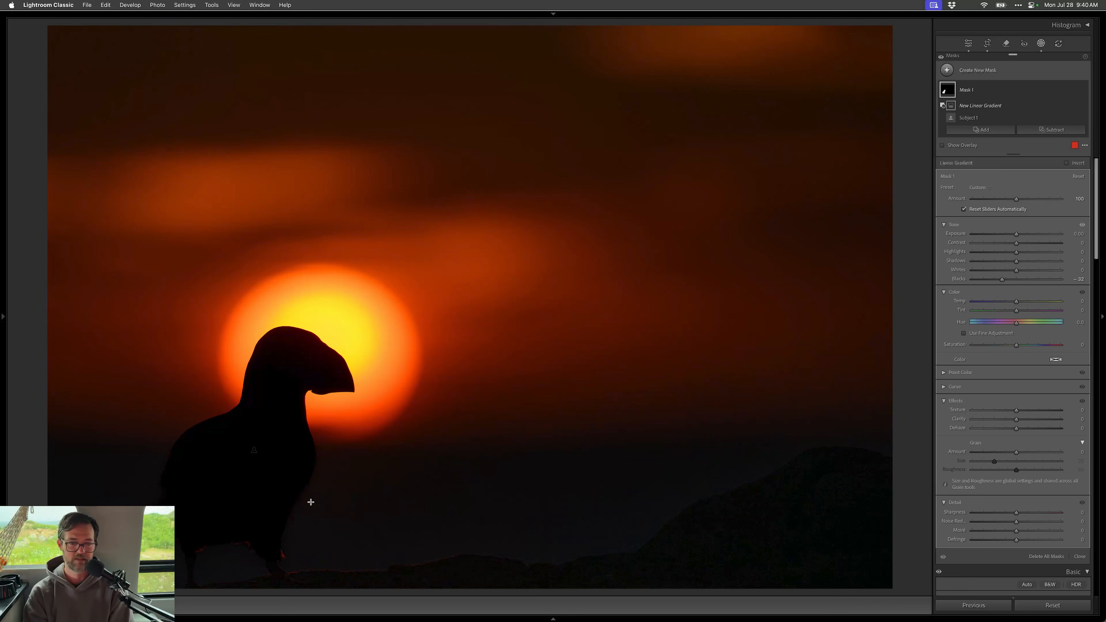
left_click_drag(235, 567, 243, 401)
key("shift+w")
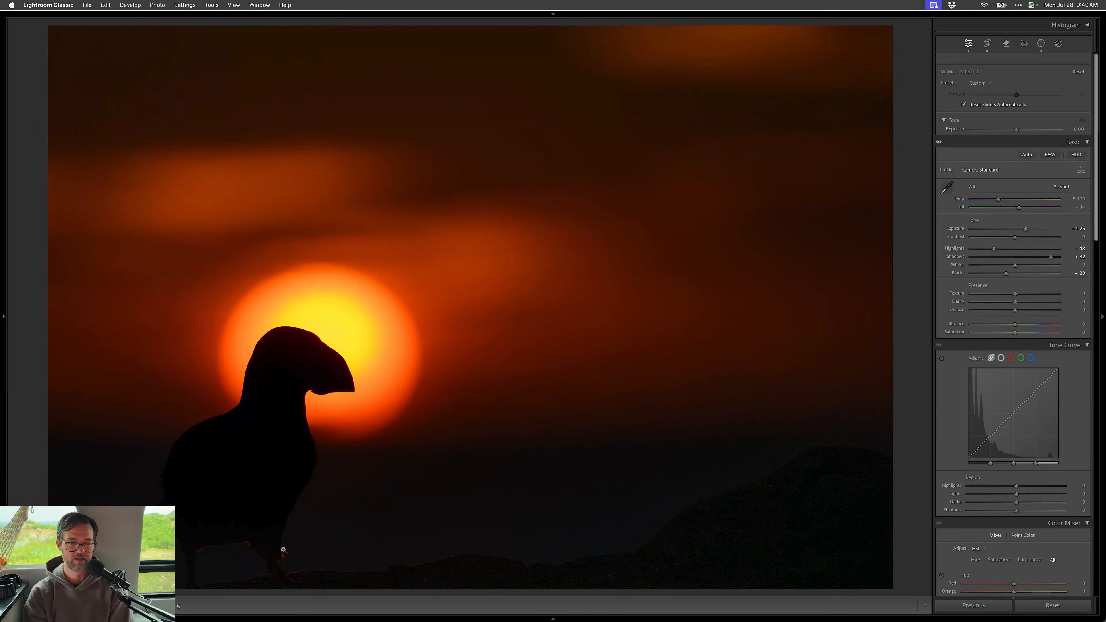
- Reposition the crop of the sunset silhouette photo so the puffin sits slightly higher and further in from the edge
key("r")
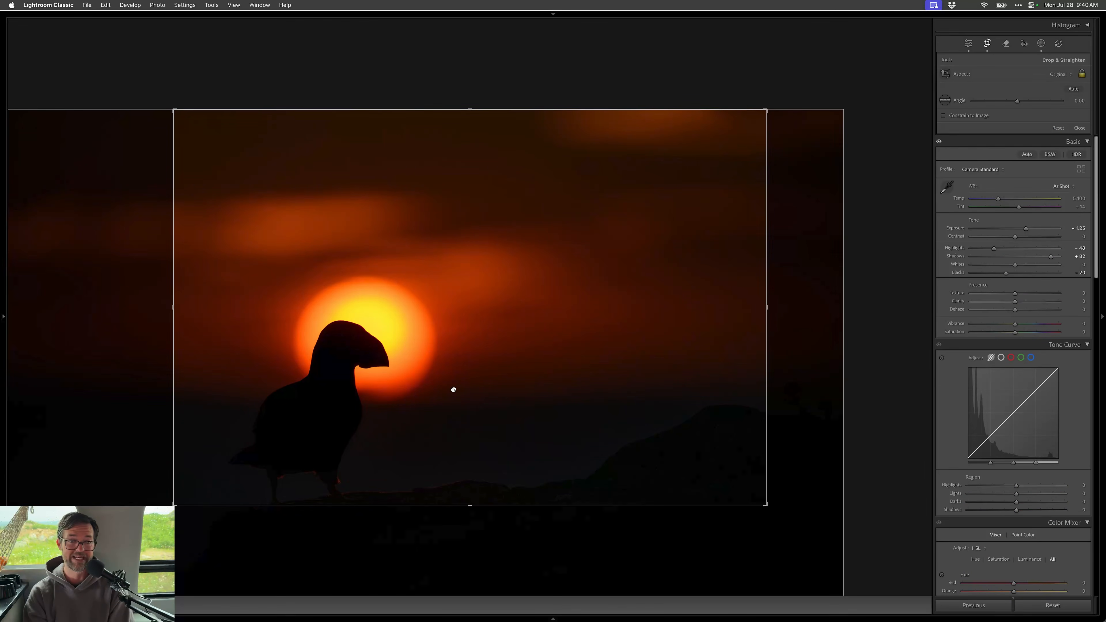
left_click_drag(453, 388, 451, 367)
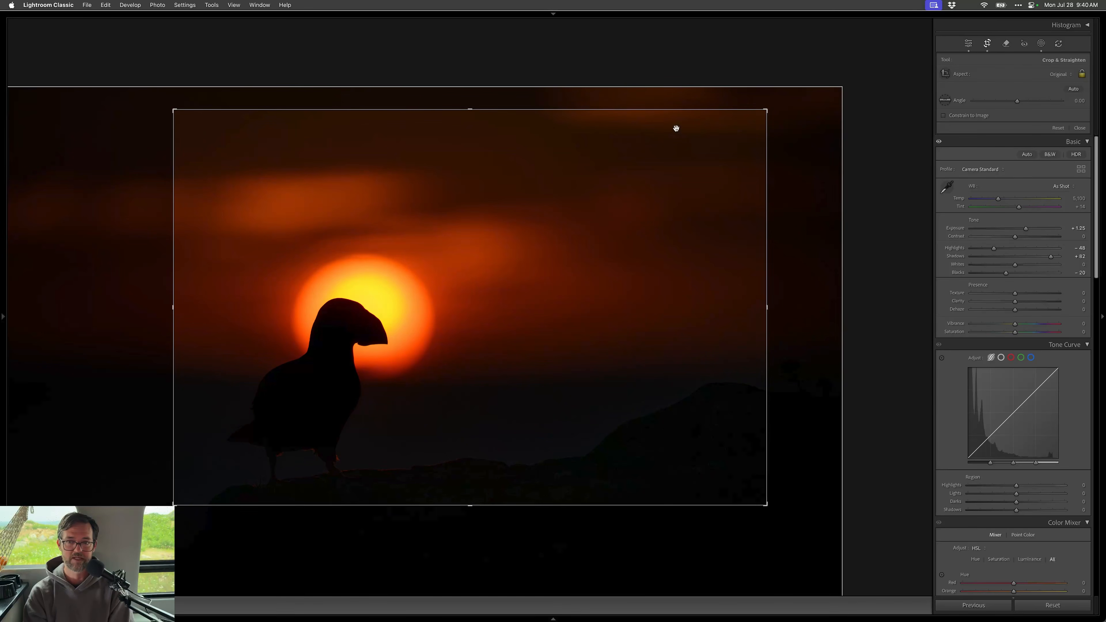
left_click_drag(674, 114, 676, 105)
key("Return")
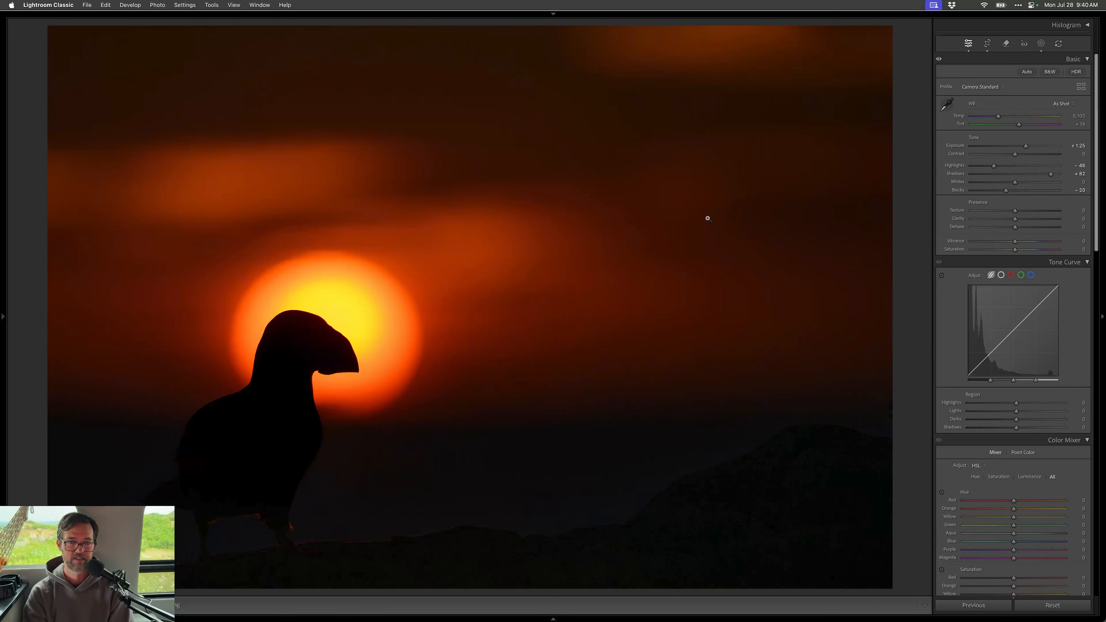
- Add a subject mask intersected with a large radial gradient centred on the puffin's head, and lower its blacks slightly
left_click(318, 338)
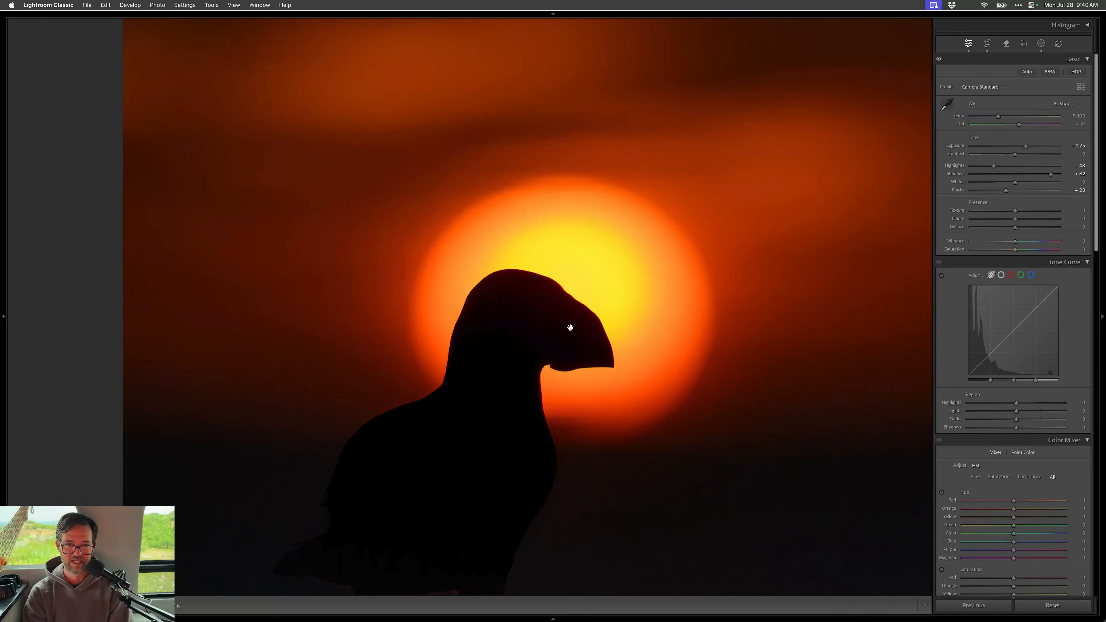
key("shift+w")
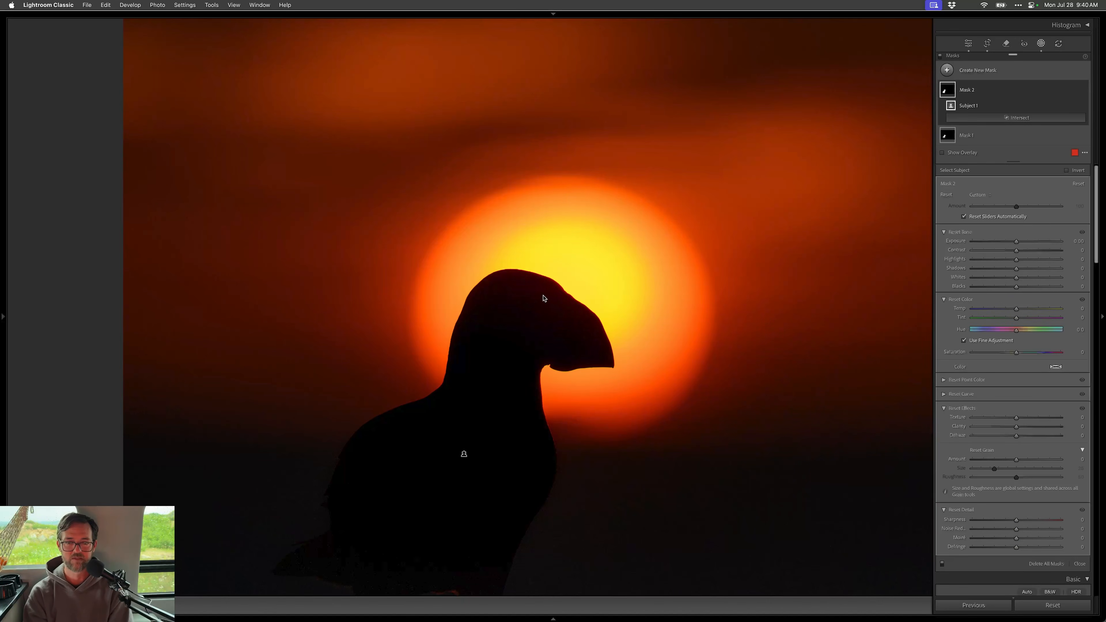
key("shift+m")
left_click_drag(538, 293, 846, 537)
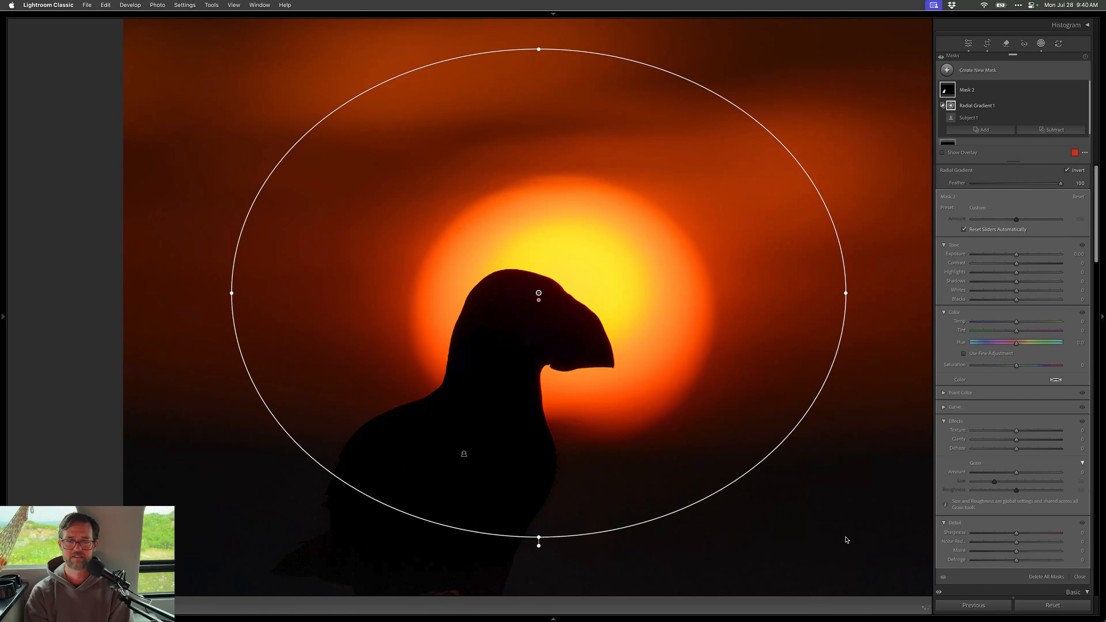
left_click_drag(1007, 301, 1005, 300)
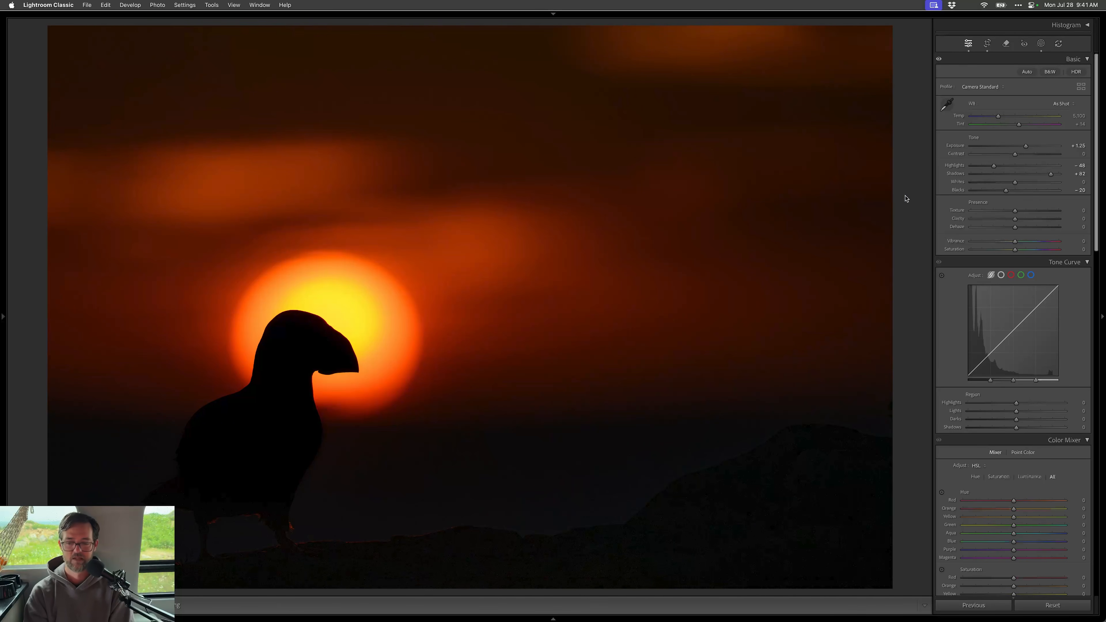
- Compare the silhouette photo before and after its edits
key("backslash")
key("backslash")
key("backslash")
key("backslash")
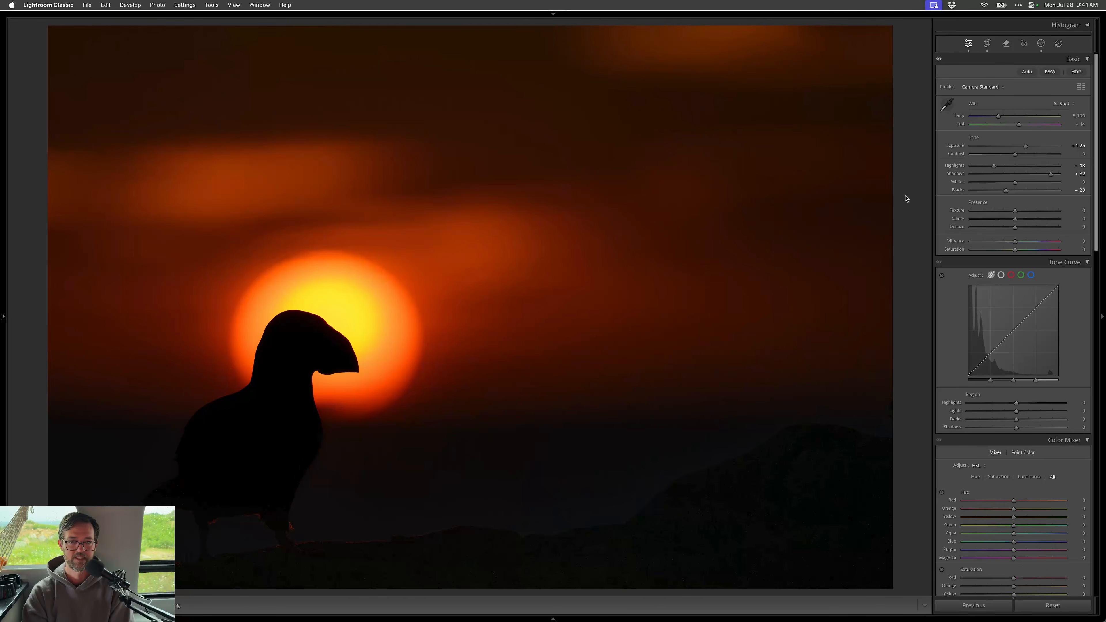
- Go to the next puffin photo and set its exposure to 0.30 and shadows to 20
key("Right")
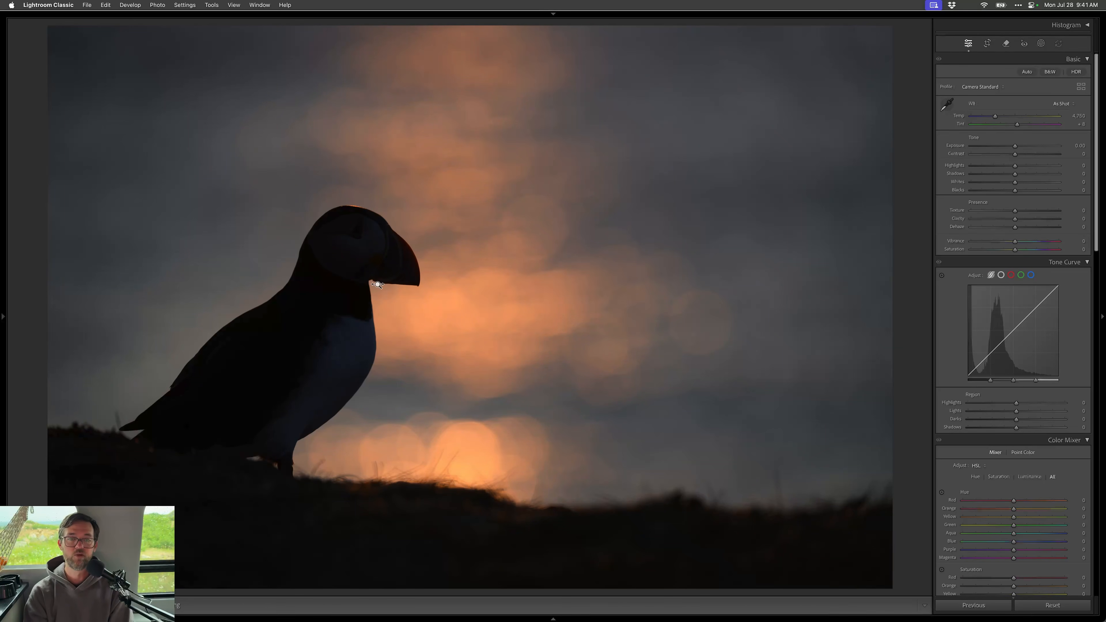
key("Right")
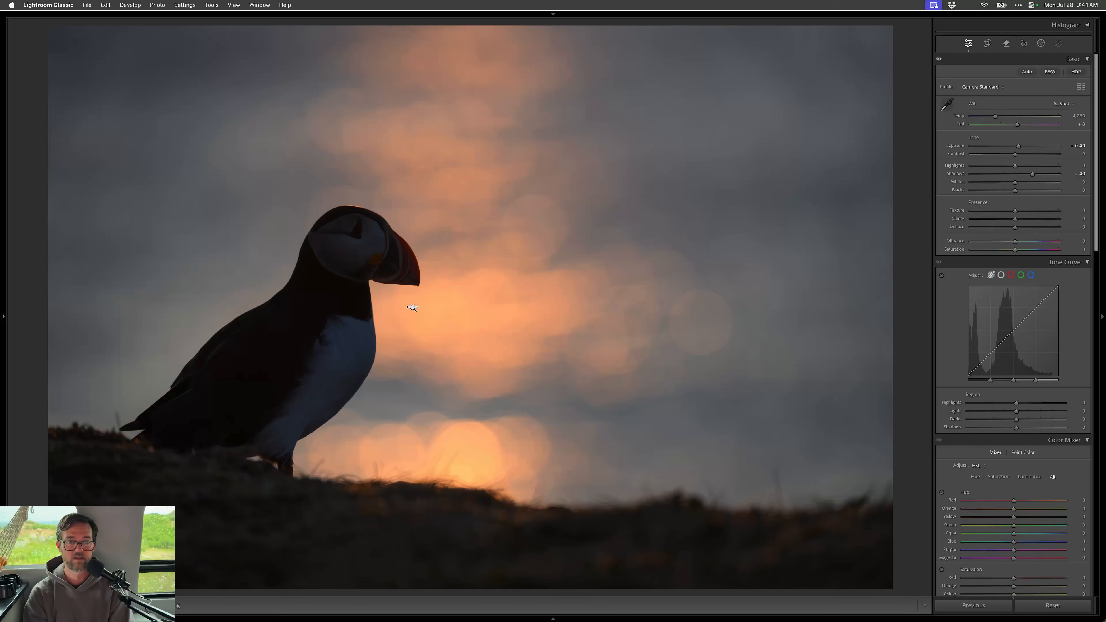
key("minus")
key("minus")
key("super+z")
key("super+z")
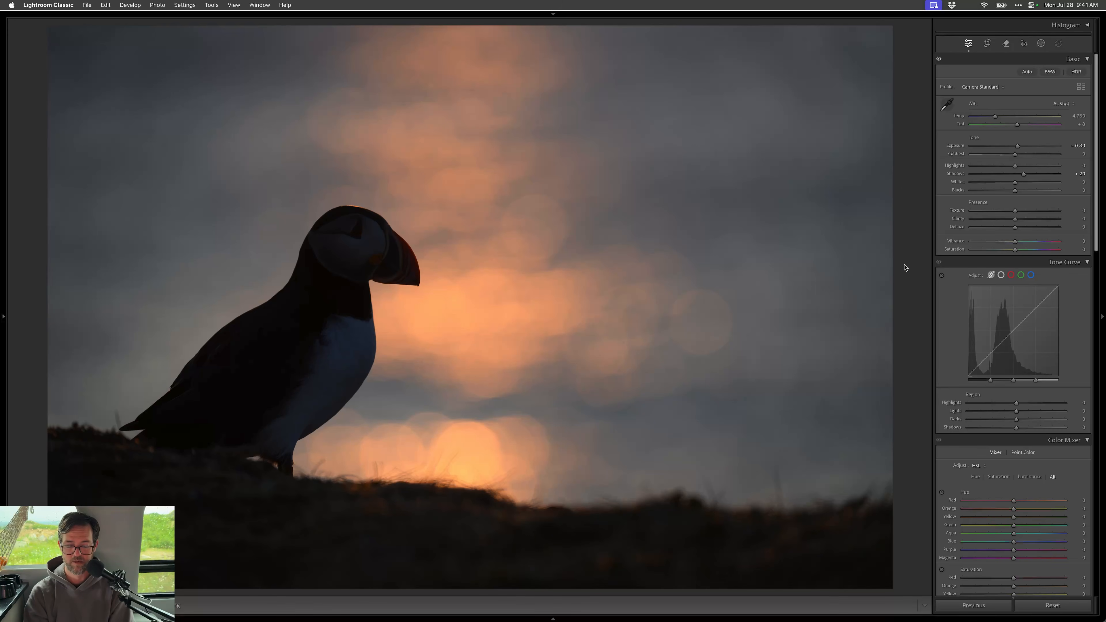
- Remove the small spot in the background above the puffin's head with the Remove tool
key("alt")
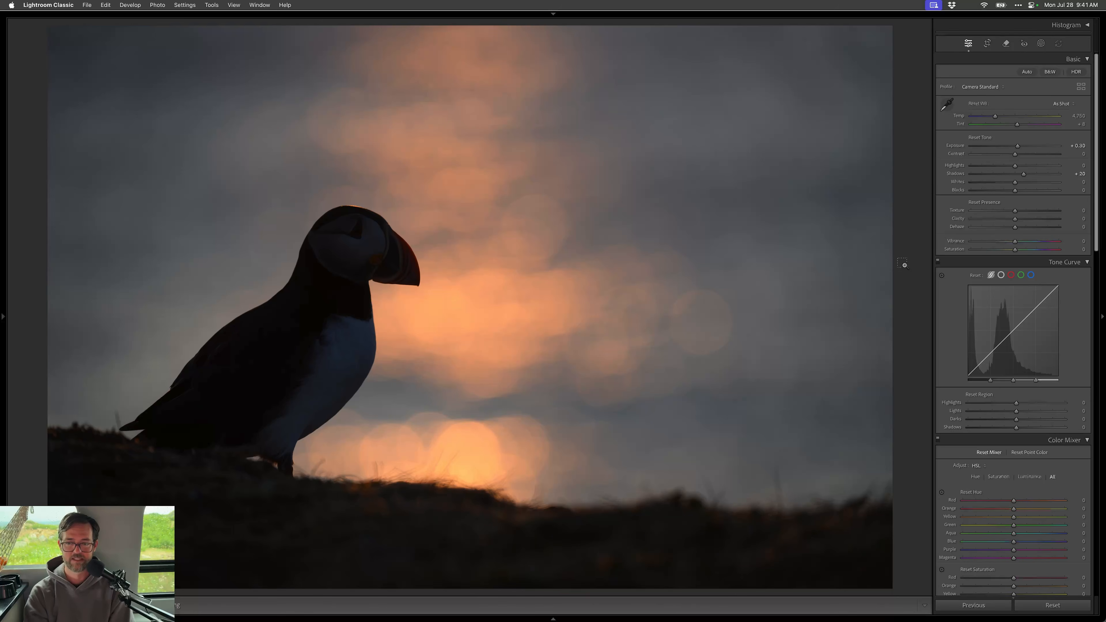
mouse_move(648, 608)
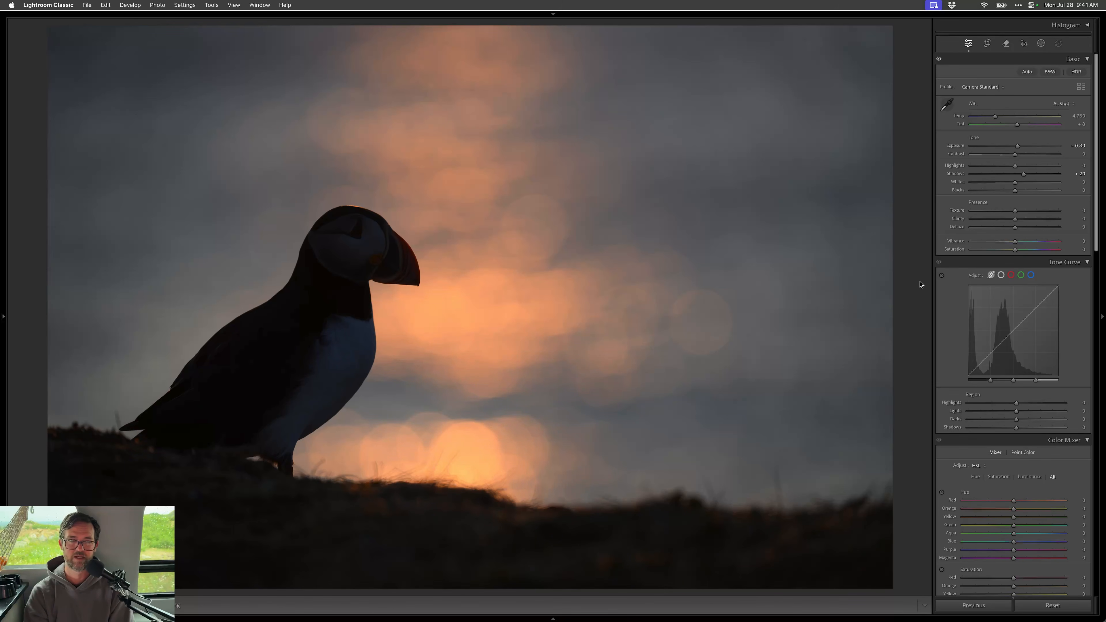
key("q")
left_click(302, 113)
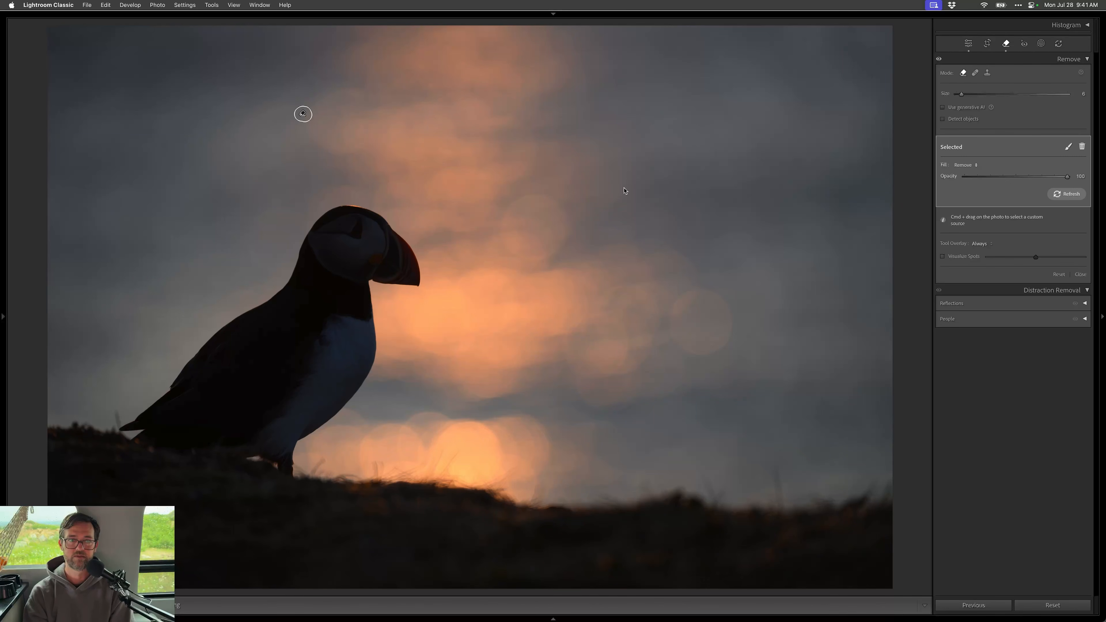
key("q")
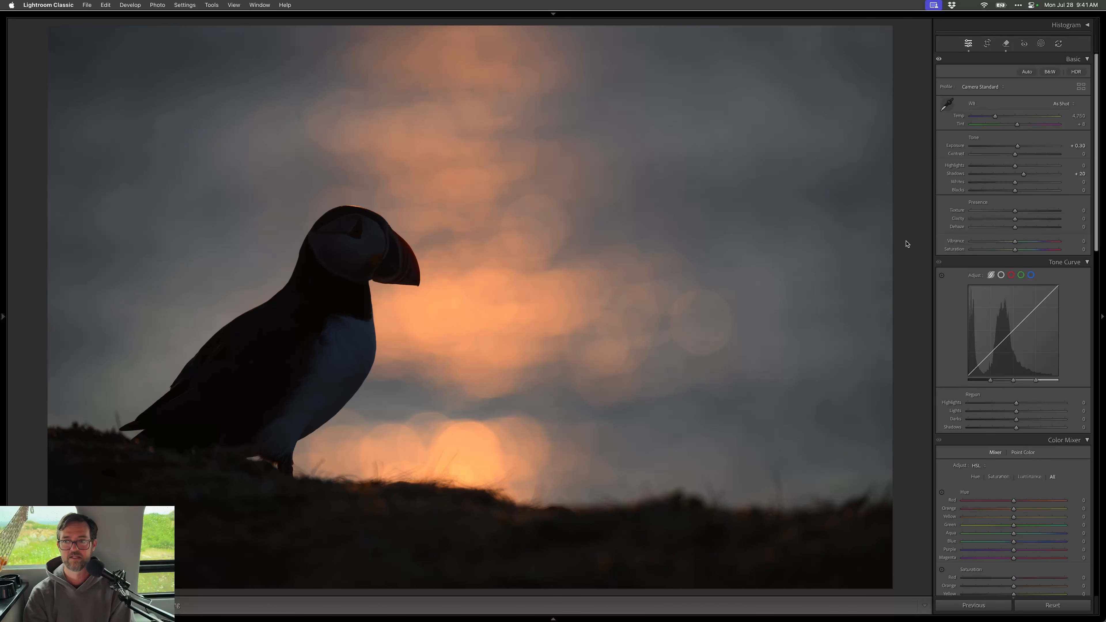
- Try a brighter exposure of 0.70 and bring it back down to 0.30
key("shift+=")
key("shift+=")
key("shift+=")
key("shift+-")
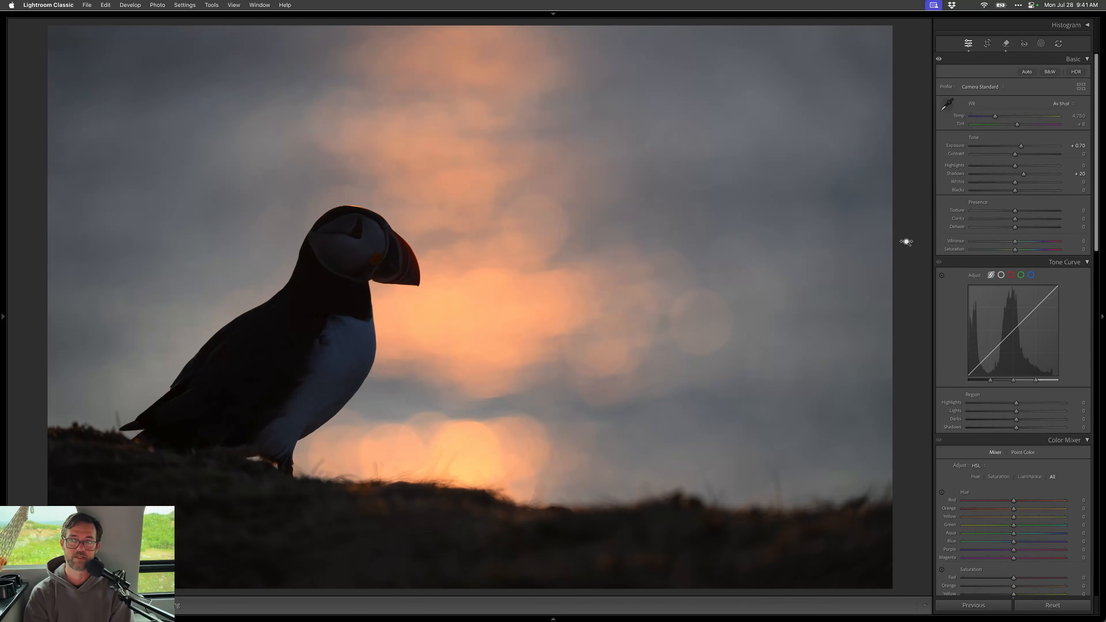
key("-")
key("-")
key("-")
key("-")
- Try raising the shadows and lowering the blacks, and return both to 0
key(".")
key(".")
key(".")
key("=")
key("=")
key("=")
key("=")
key("=")
key("=")
key(".")
key(".")
key("-")
key("-")
key("-")
key("-")
key("-")
key("-")
key("super+z")
key("super+z")
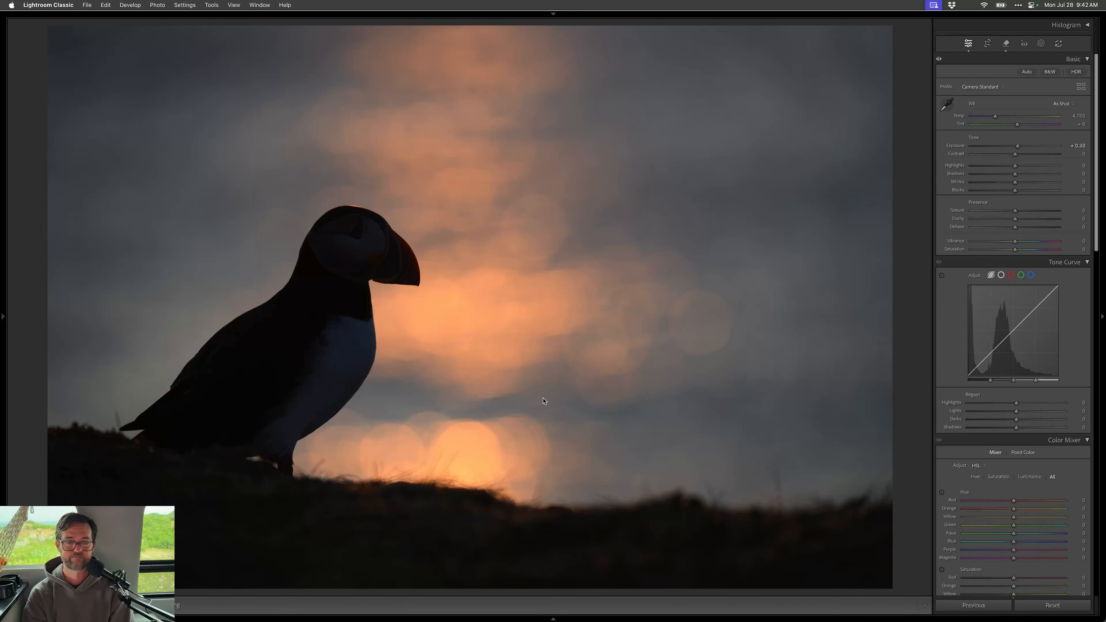
- Crop the photo slightly tighter from its lower-right corner, keeping the original aspect ratio
key("r")
left_click_drag(890, 593, 860, 582)
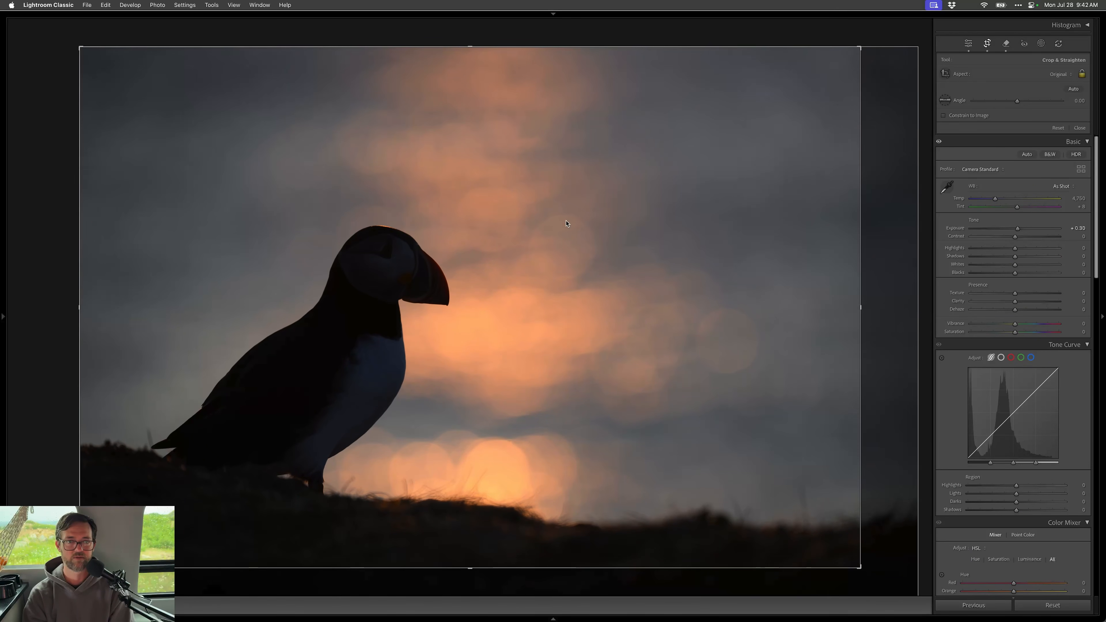
key("Return")
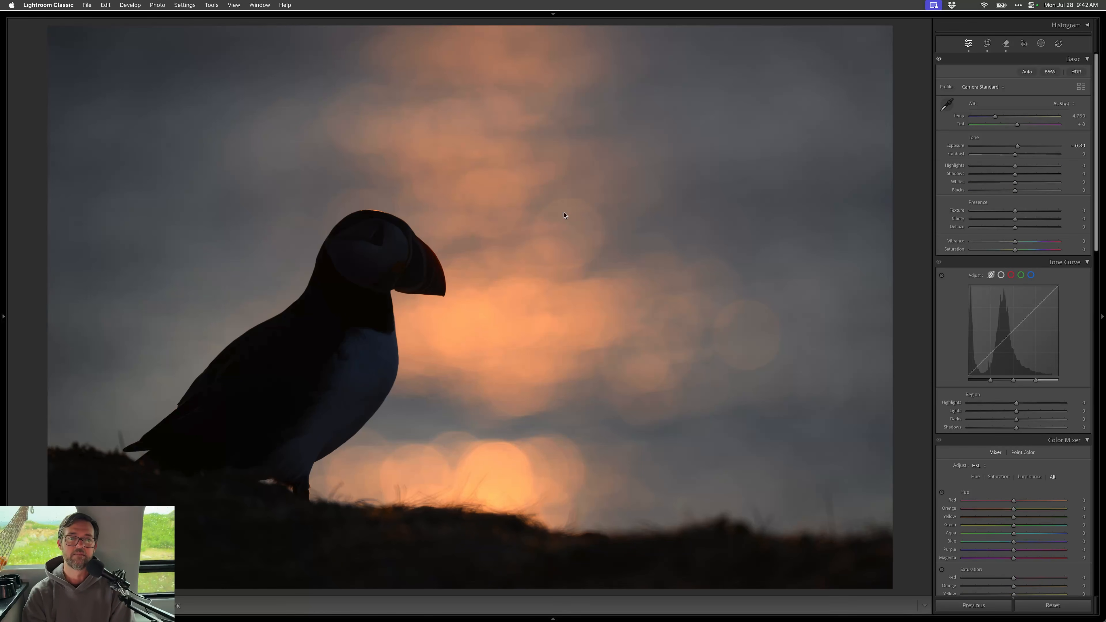
- Mask the puffin as subject and intersect it with a large radial gradient centred on its head, checking the mask's coverage
key("alt")
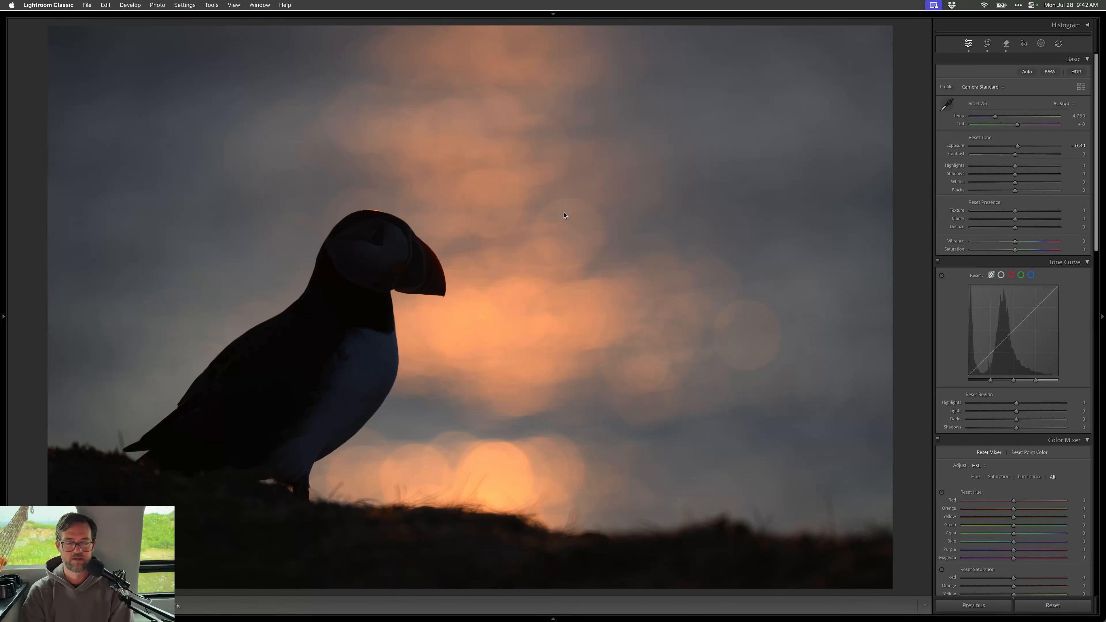
key("alt+s")
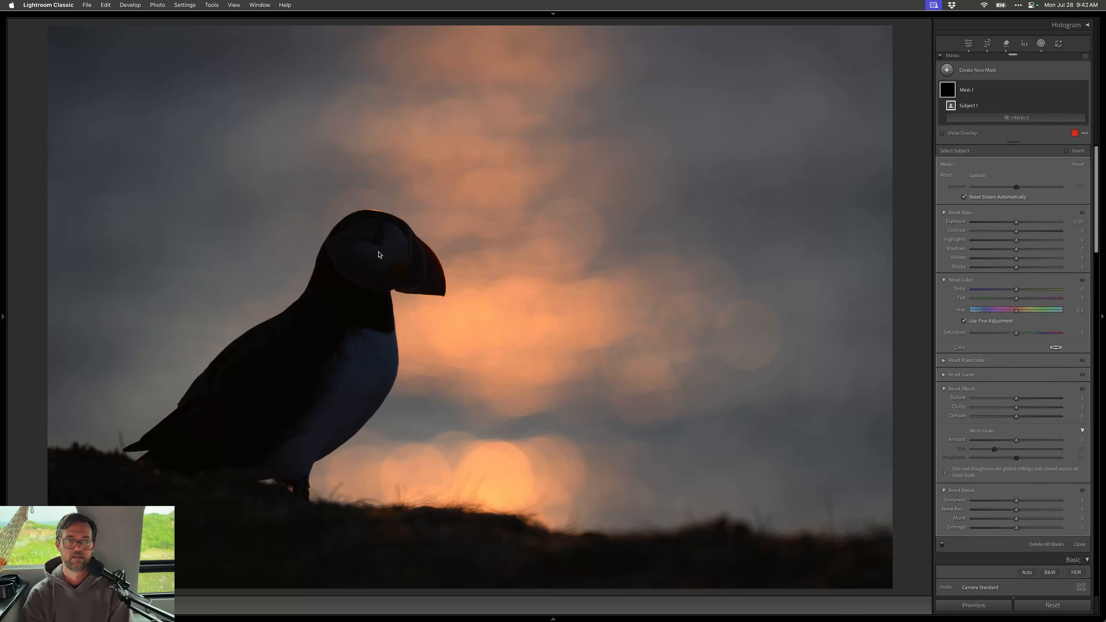
key("alt+shift+m")
left_click_drag(615, 460, 625, 473)
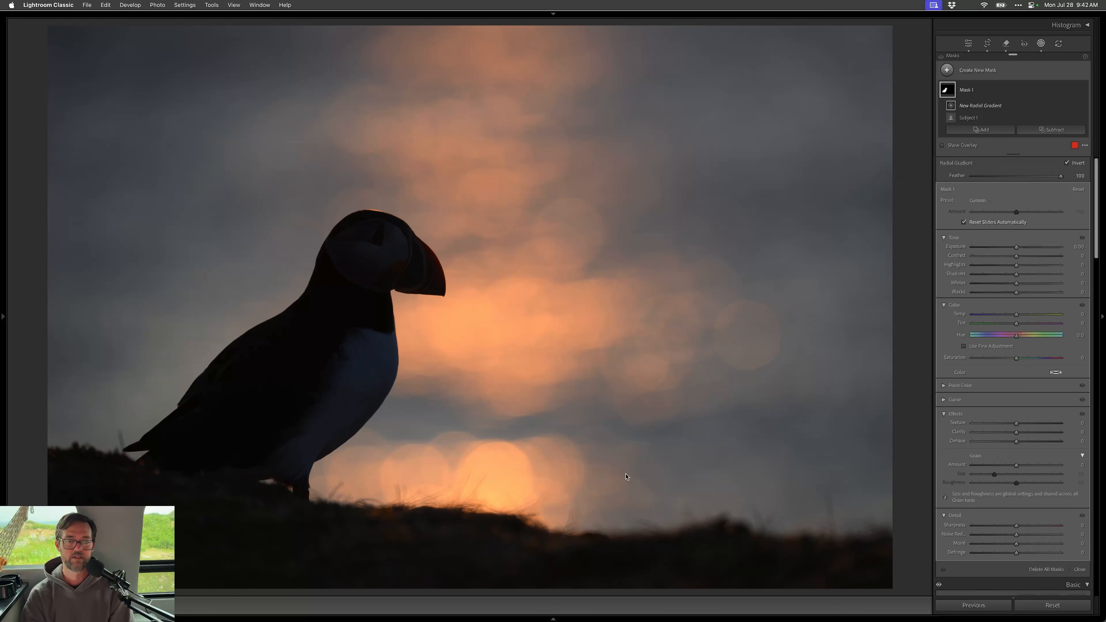
left_click_drag(378, 474, 377, 505)
left_click_drag(625, 250, 657, 250)
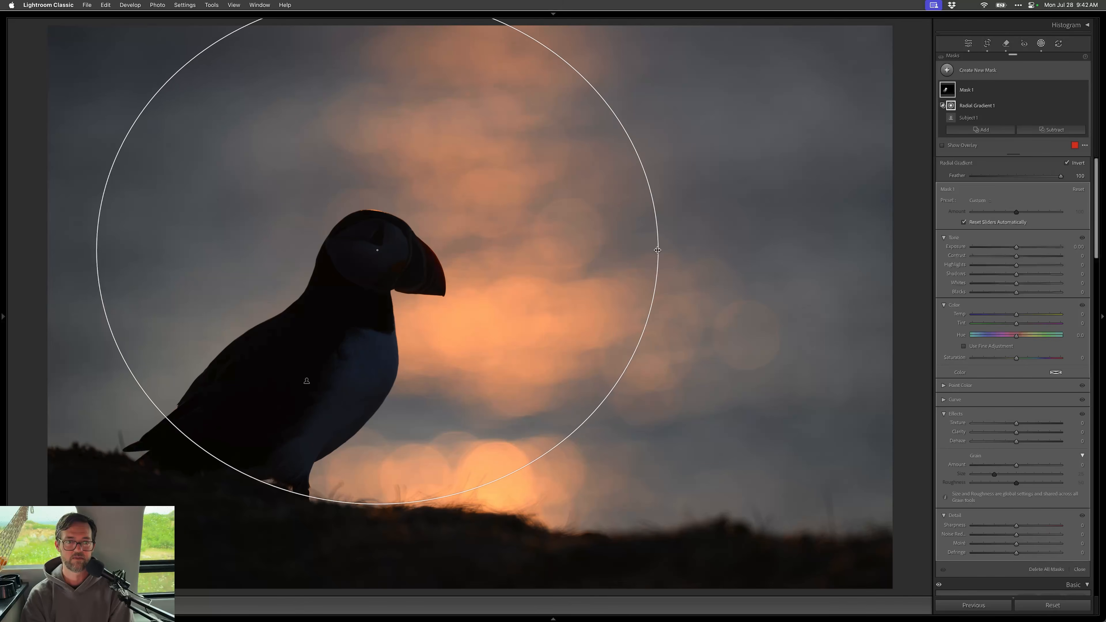
mouse_move(376, 251)
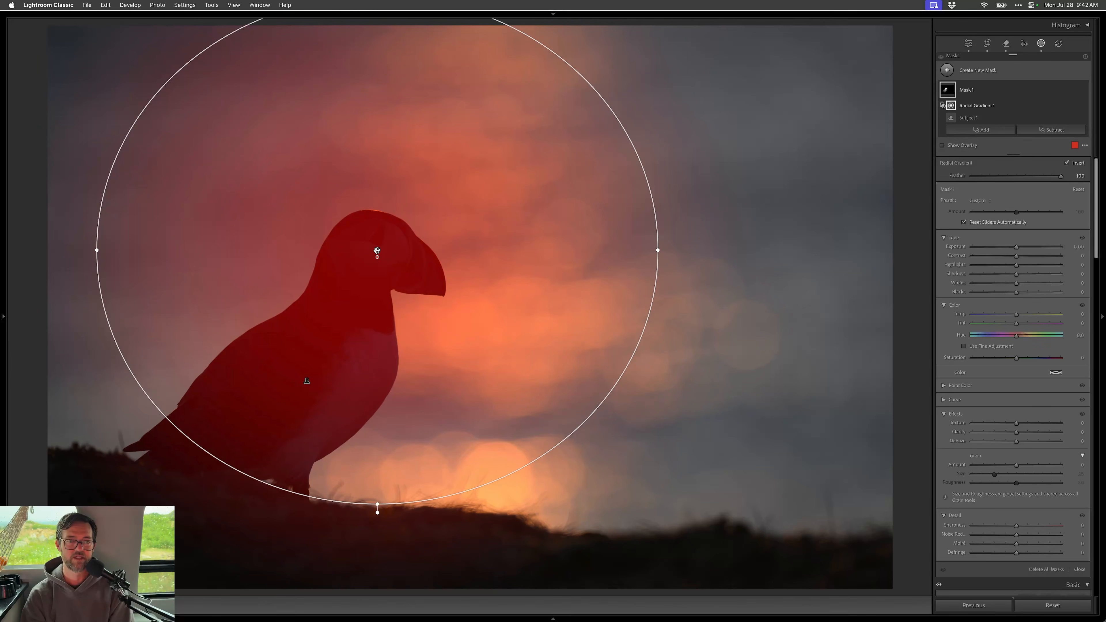
mouse_move(307, 382)
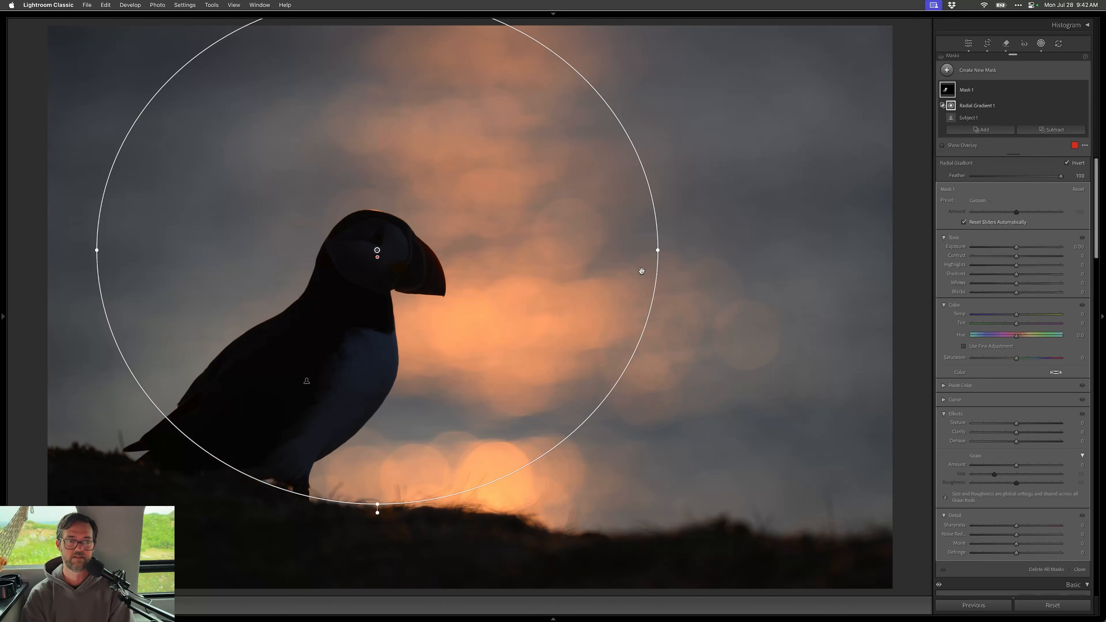
mouse_move(950, 89)
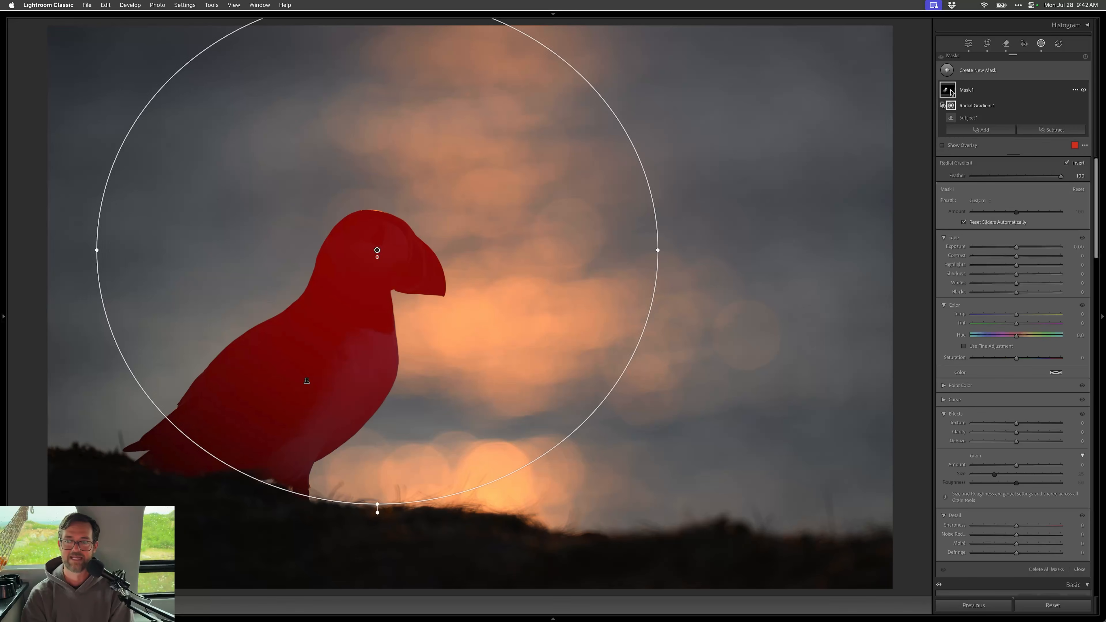
- Brighten the masked puffin with exposure about 1.10, highlights about 16, shadows about 17 and blacks about -2
left_click_drag(1016, 247, 1024, 277)
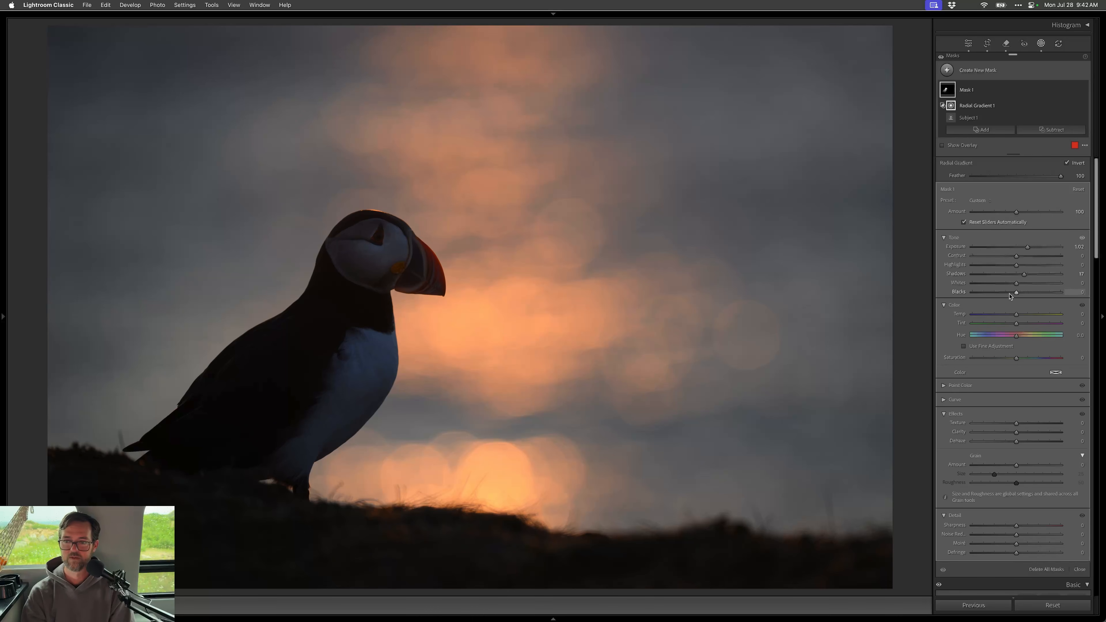
left_click_drag(1017, 293, 1016, 296)
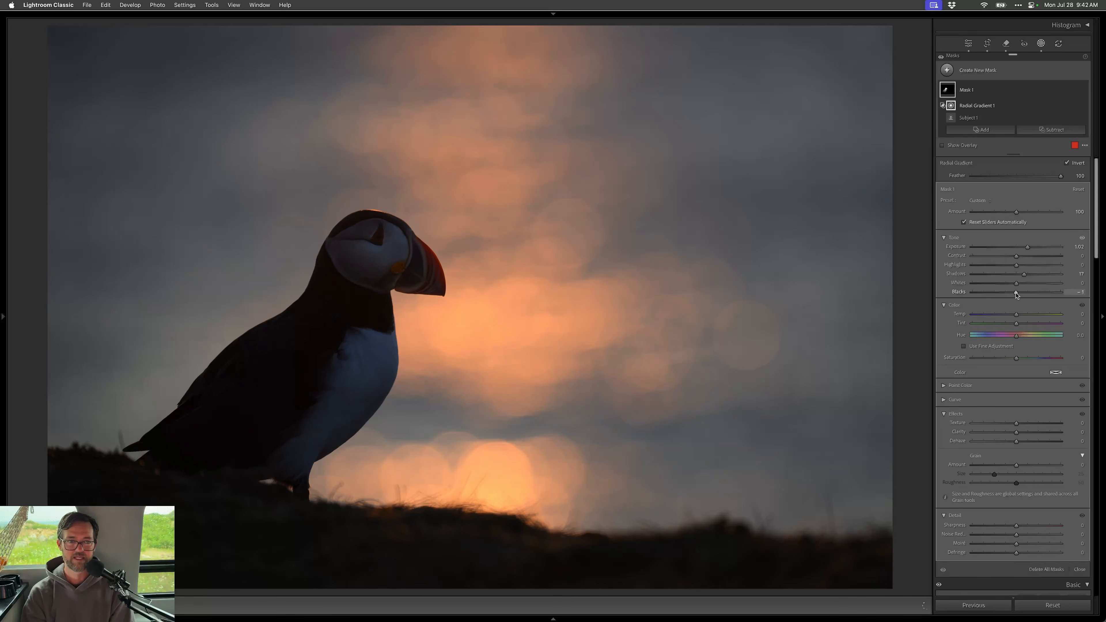
left_click_drag(1015, 294, 1014, 294)
left_click_drag(1028, 248, 1030, 248)
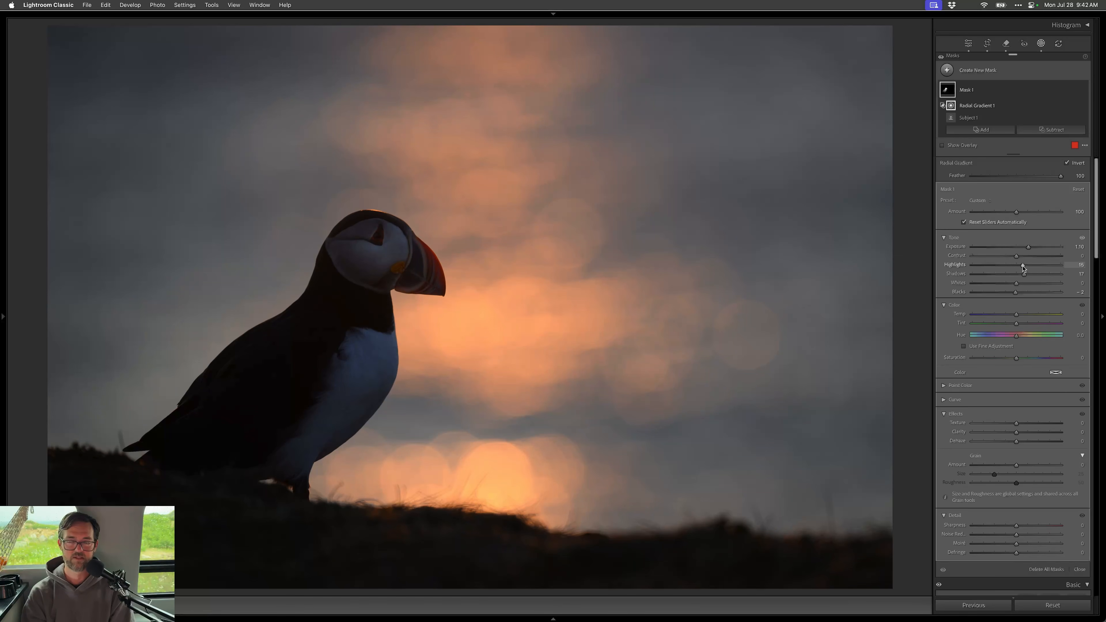
- Mask the sky with the puffin subject subtracted, setting dehaze to about 19, whites to about 12 and raising temp and tint slightly
left_click(983, 69)
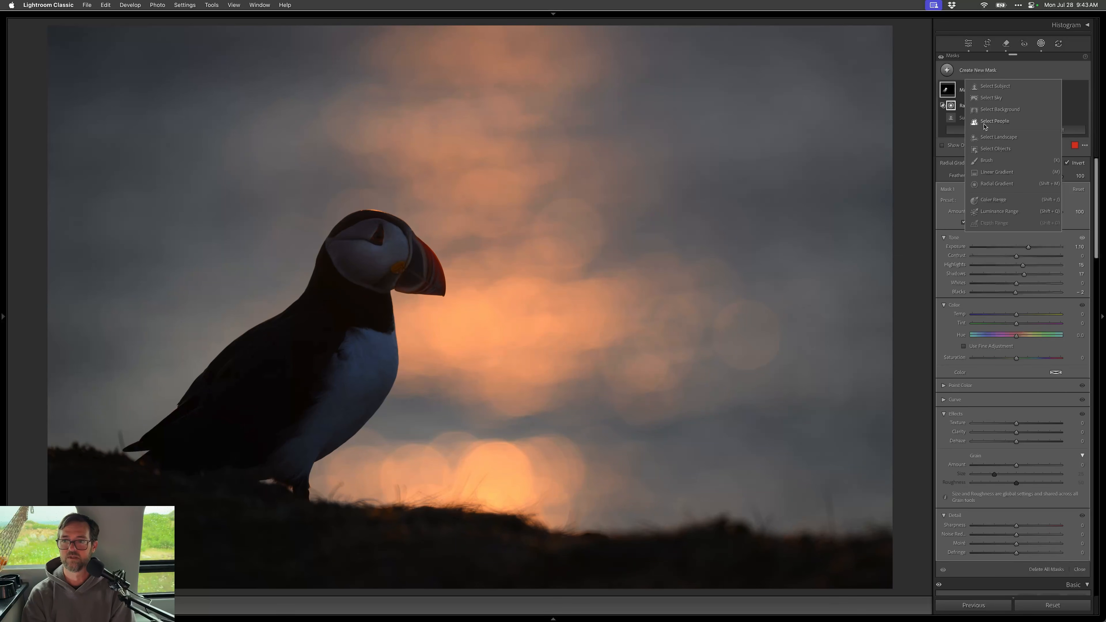
left_click(990, 98)
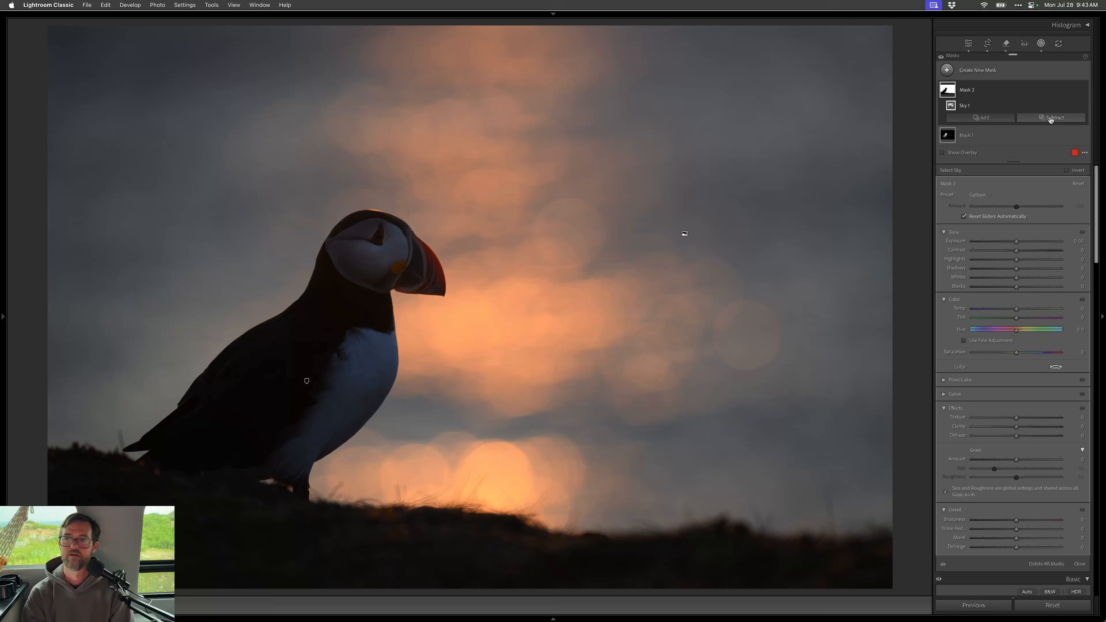
left_click(1050, 117)
left_click(1044, 137)
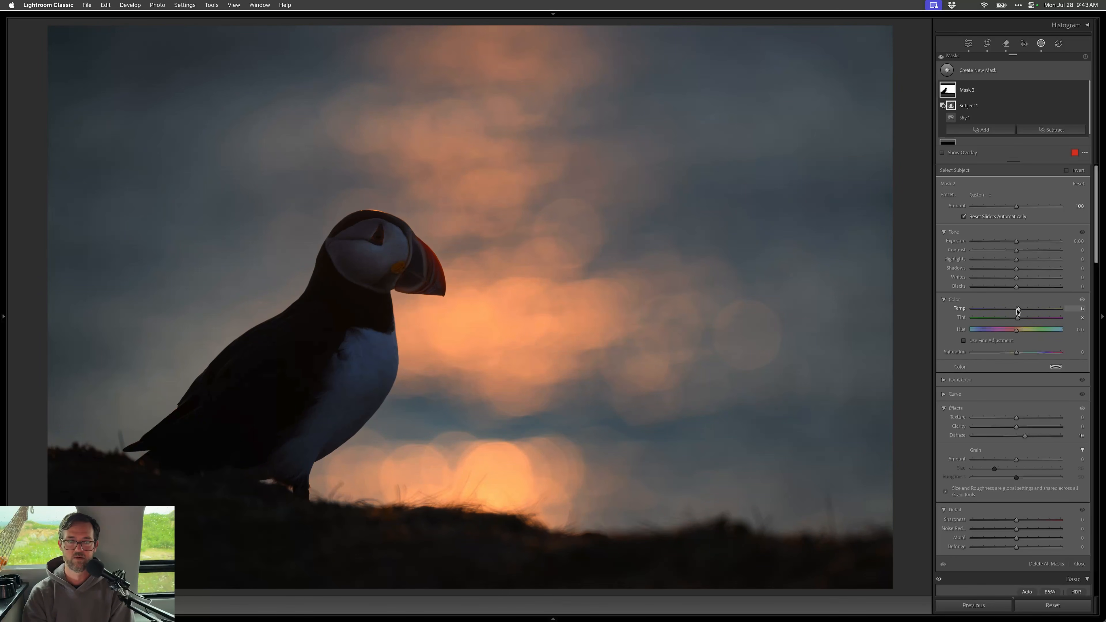
left_click(1023, 279)
left_click_drag(1023, 279, 1022, 279)
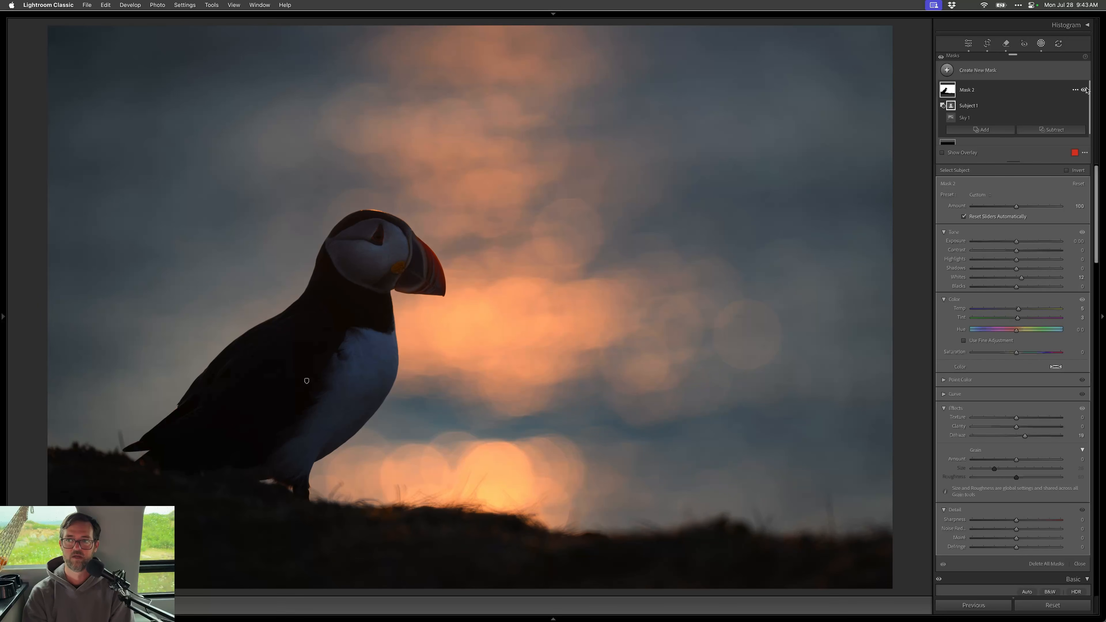
- Compare the photo with and without the sky mask, leave masking and go to the next puffin photo
left_click(1083, 89)
left_click(1083, 90)
left_click(1084, 90)
left_click(1084, 90)
key("shift+w")
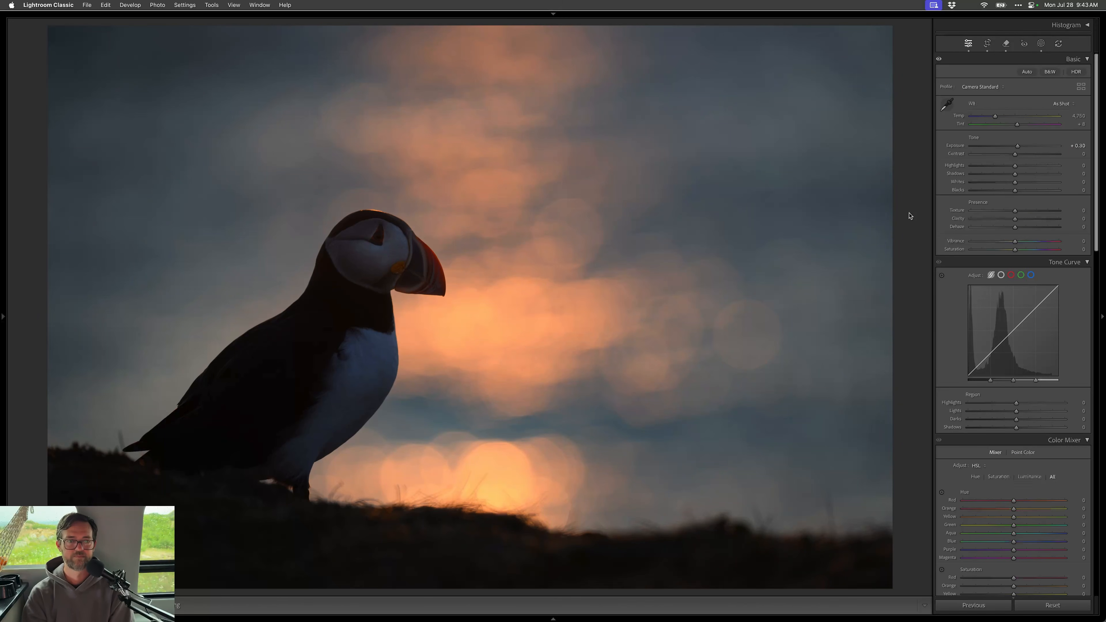
key("Right")
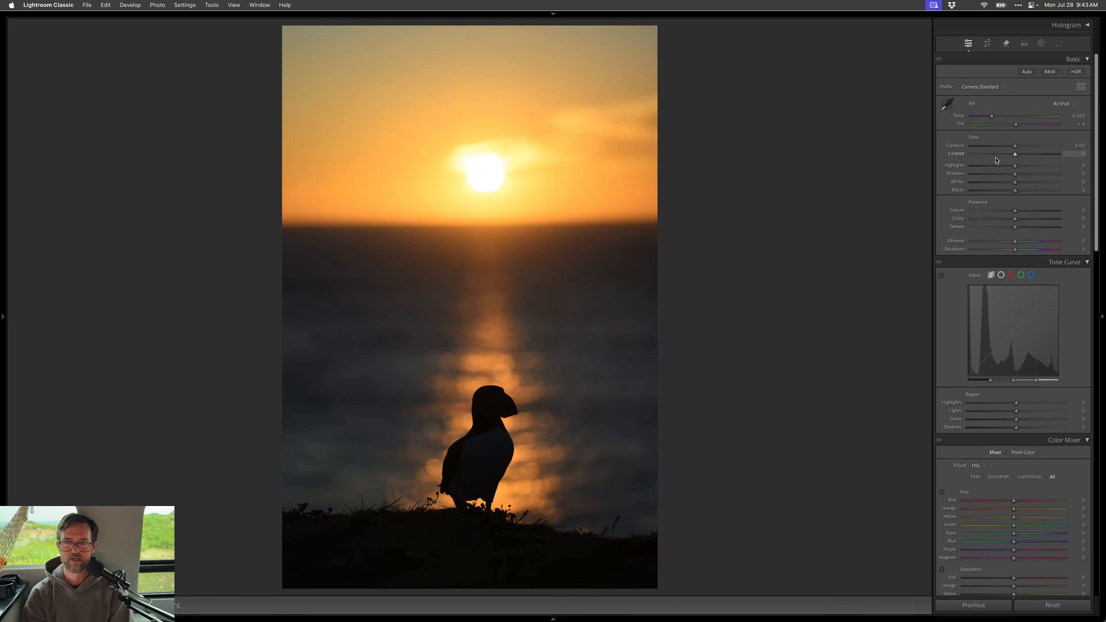
- Try the sunset photo with highlights at -100 and whites at -100, and undo both changes
left_click_drag(986, 167, 970, 167)
left_click(971, 182)
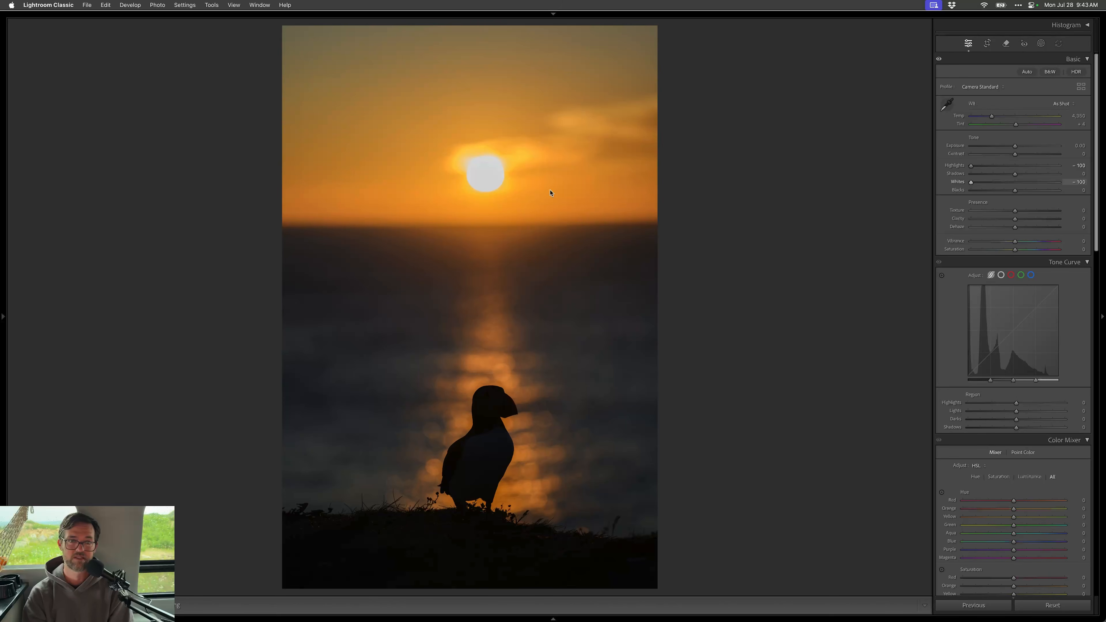
key("super+z")
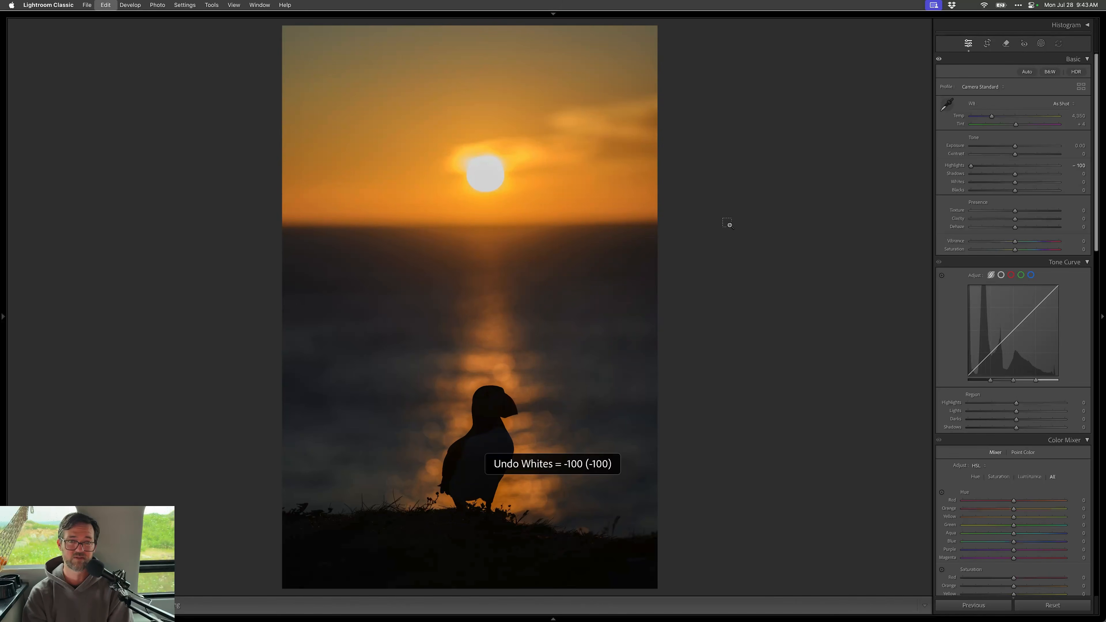
key("super+z")
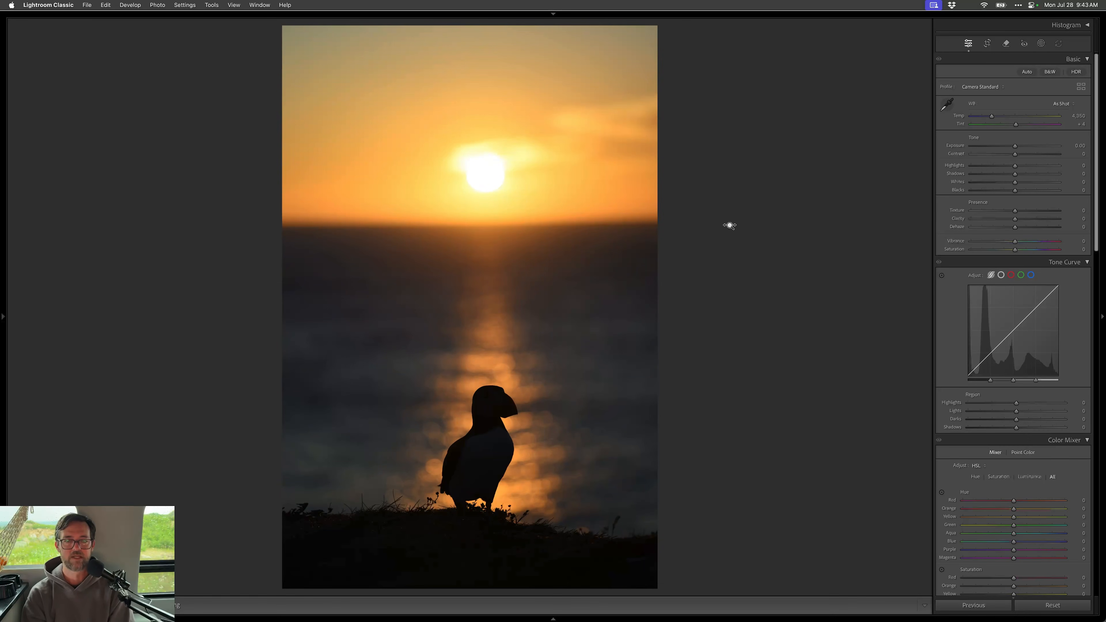
- Set the whole photo's shadows to +100, exposure to +0.40 and blacks to -30
key("shift+equal")
key("shift+equal")
key("shift+equal")
key("shift+equal")
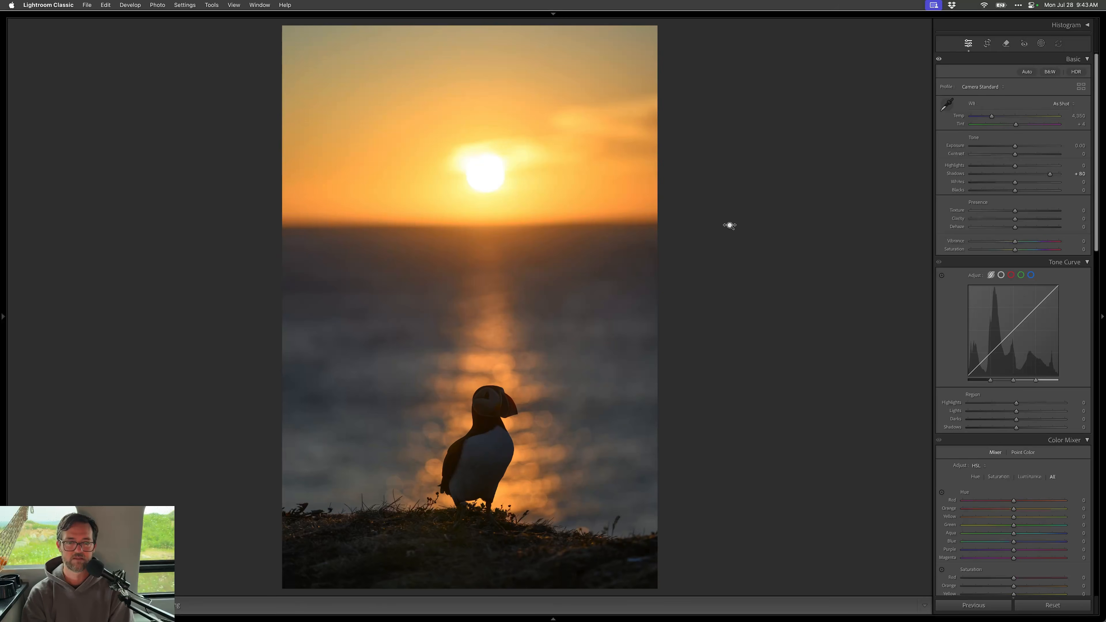
key("shift+equal")
key("equal")
key("equal")
key("equal")
key("equal")
key("minus")
key("minus")
key("minus")
key("minus")
key("minus")
key("minus")
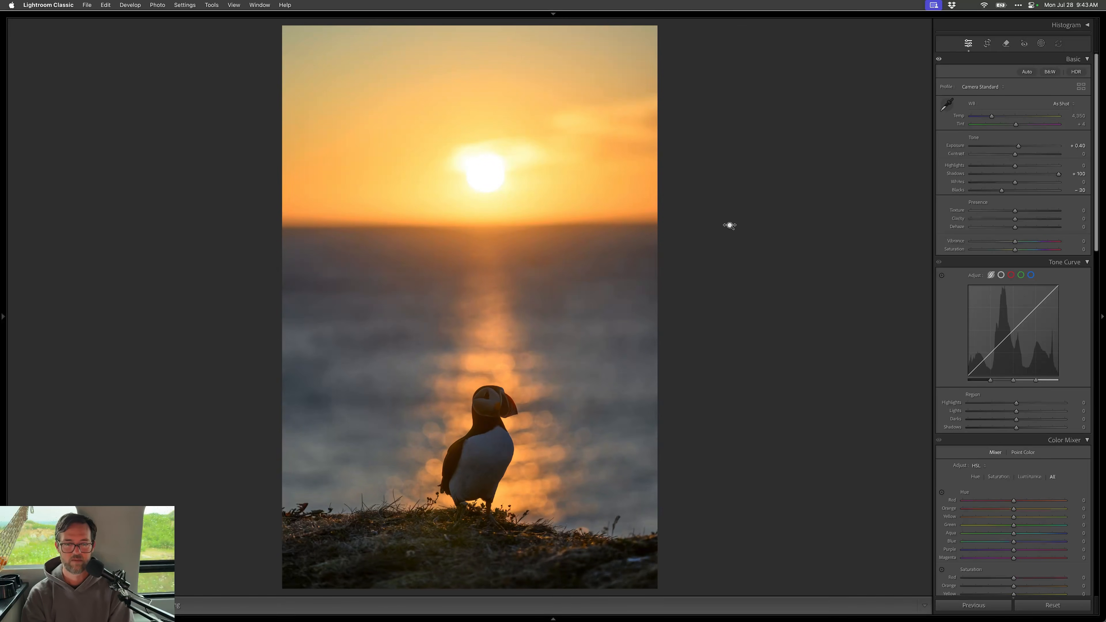
- Add a linear gradient mask rising from the grassy ground towards the puffin and lower its shadows to about -30
key("m")
left_click_drag(469, 563, 475, 457)
left_click(988, 248)
left_click_drag(991, 249, 1001, 249)
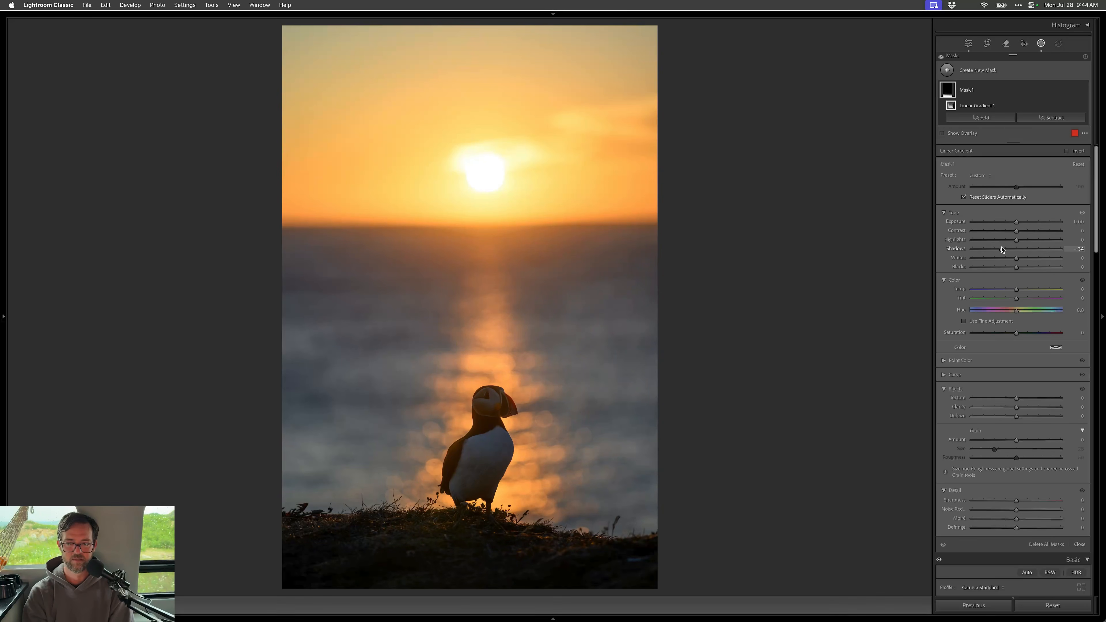
- Remove the pale spot on the grassy ground and crop tighter around the puffin and sun, keeping the original aspect ratio
key("q")
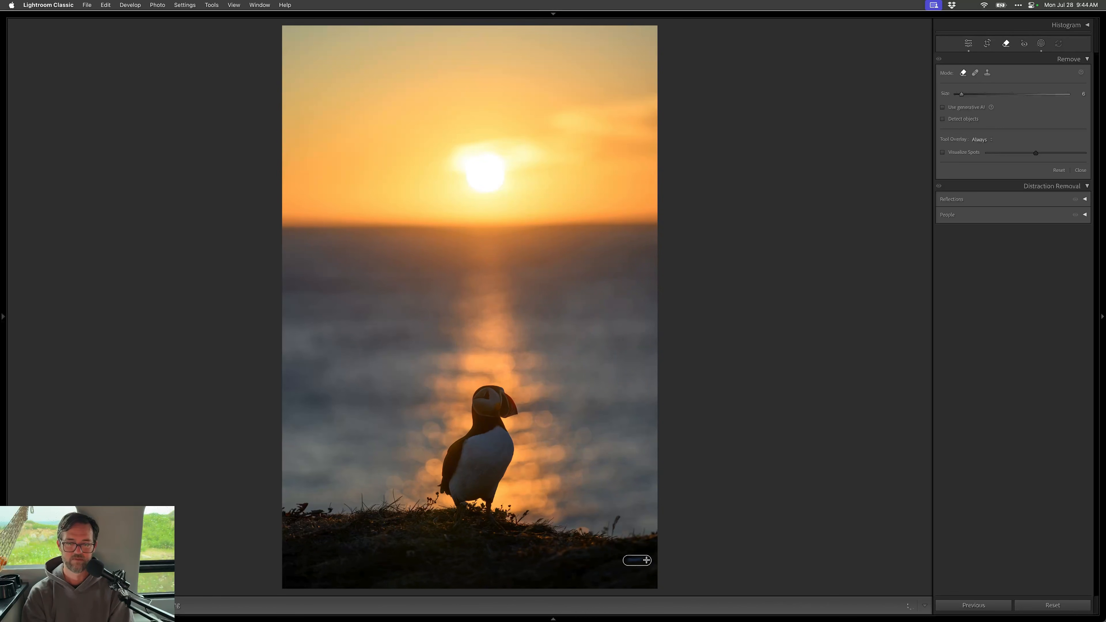
key("r")
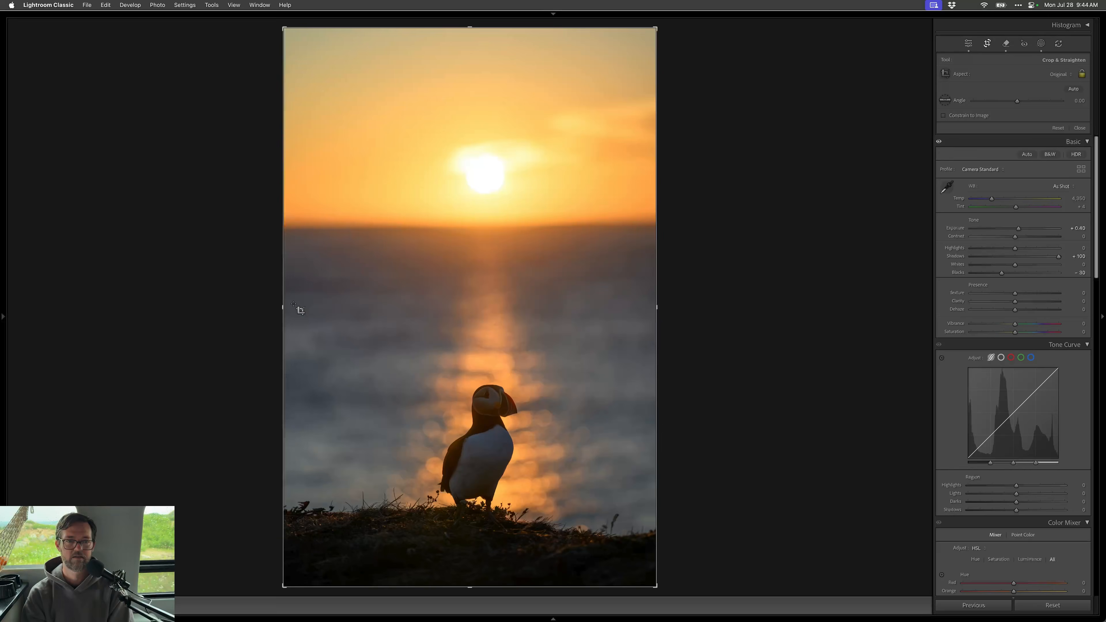
left_click_drag(279, 300, 309, 299)
left_click_drag(523, 300, 518, 291)
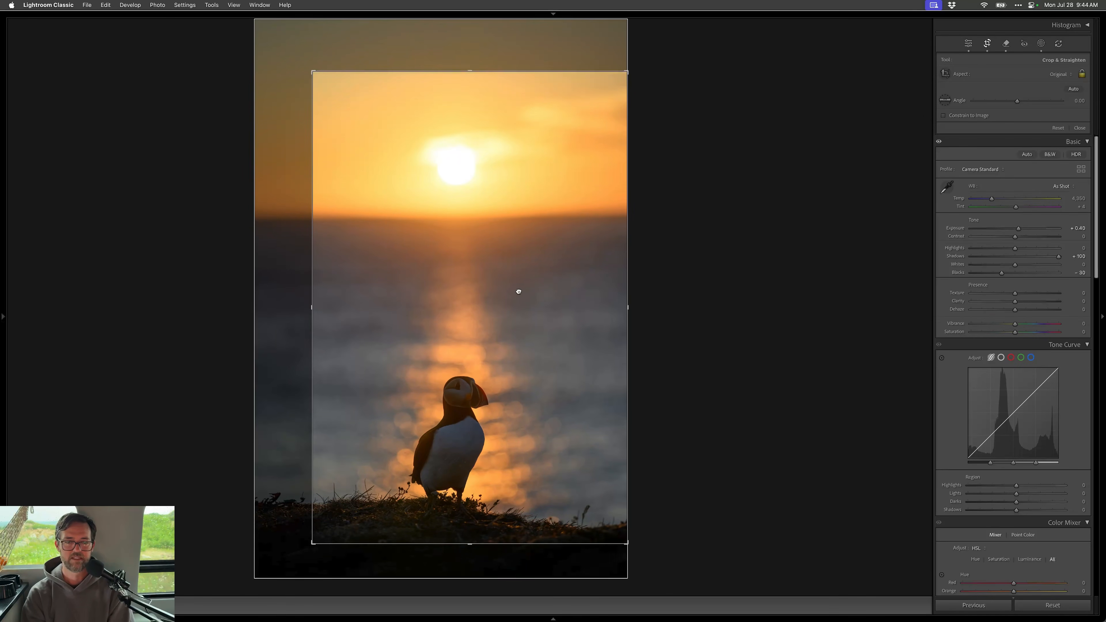
- Mask the puffin as subject, intersect it with a large radial gradient centred on its head, and set blacks to about -24
key("shift+w")
key("shift+s")
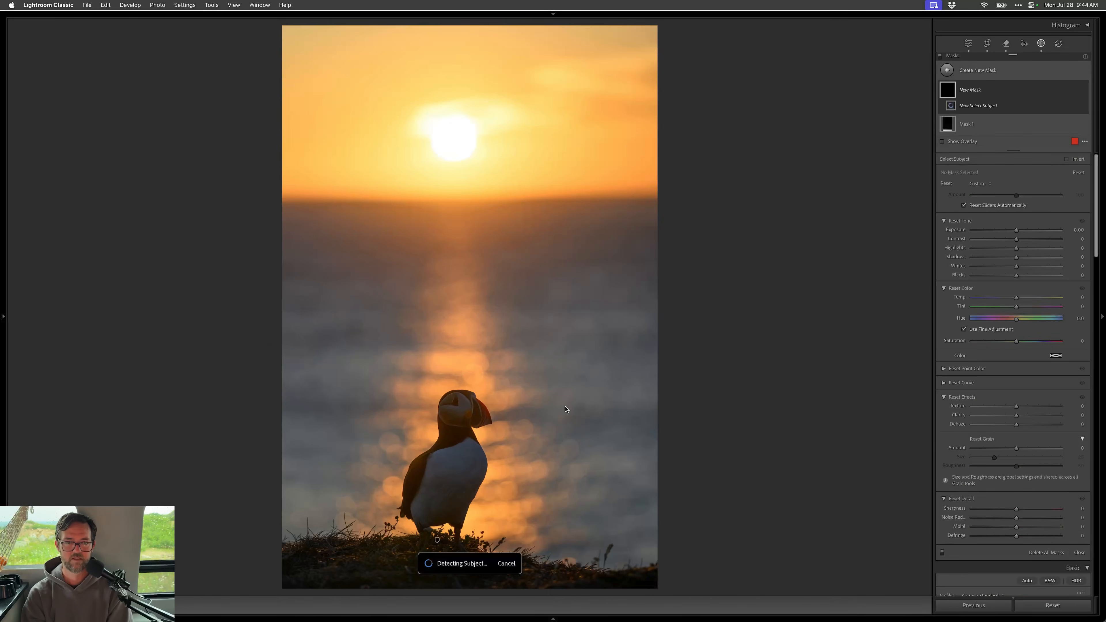
key("shift+m")
left_click_drag(458, 406, 579, 533)
left_click_drag(1017, 299, 1010, 300)
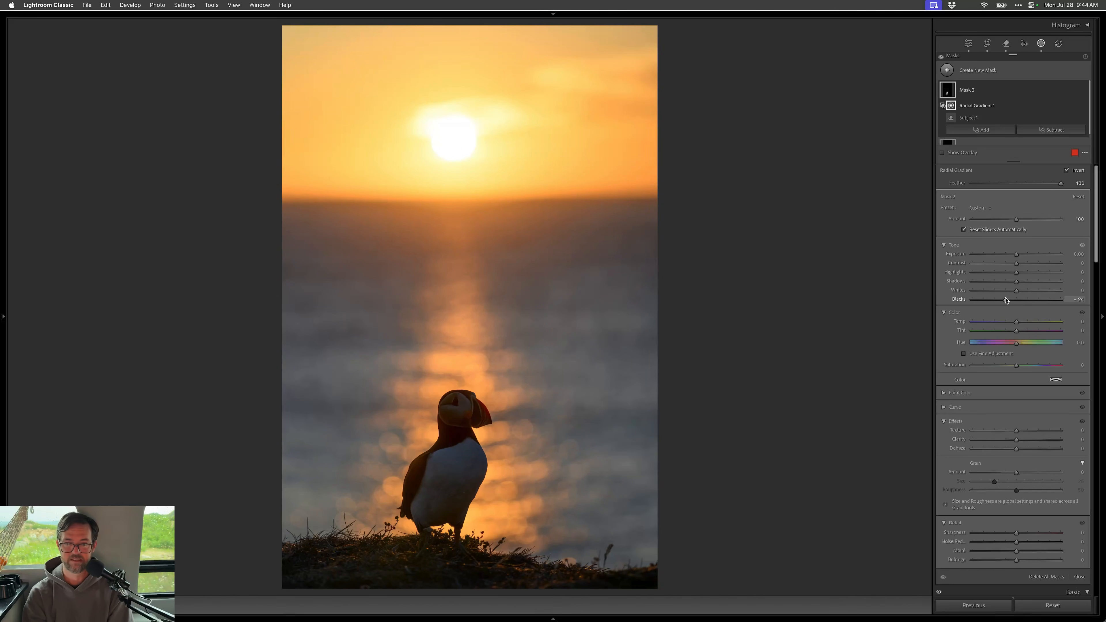
- Mask the puffin's head with subject and radial gradient intersected, setting exposure about 0.48, highlights 25, whites 47, blacks -10 and temp -13
key("shift+m")
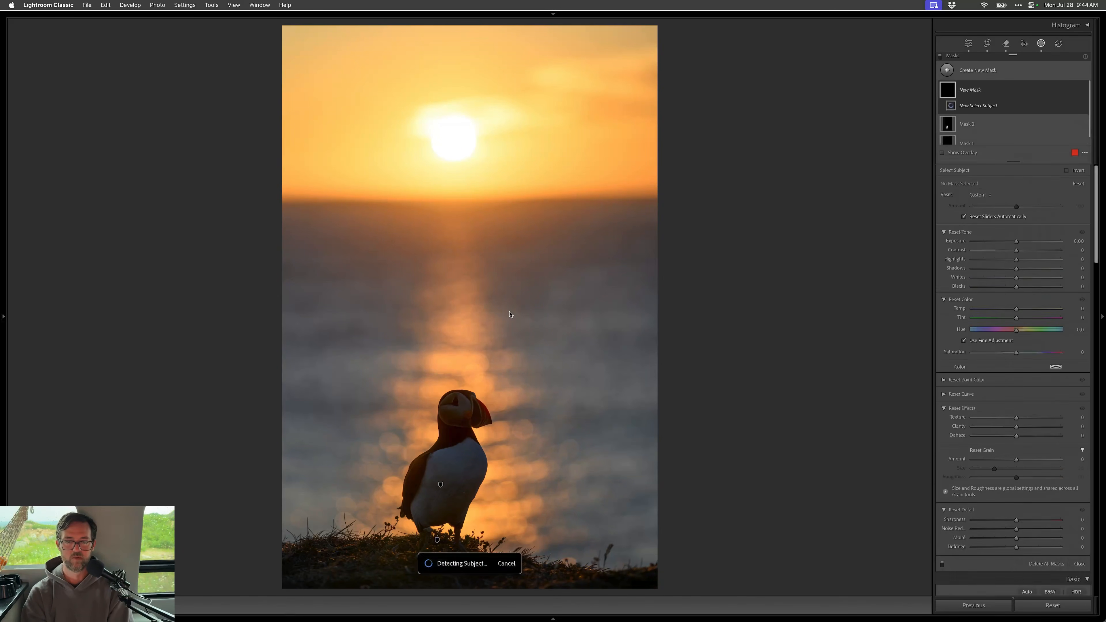
left_click_drag(463, 406, 561, 460)
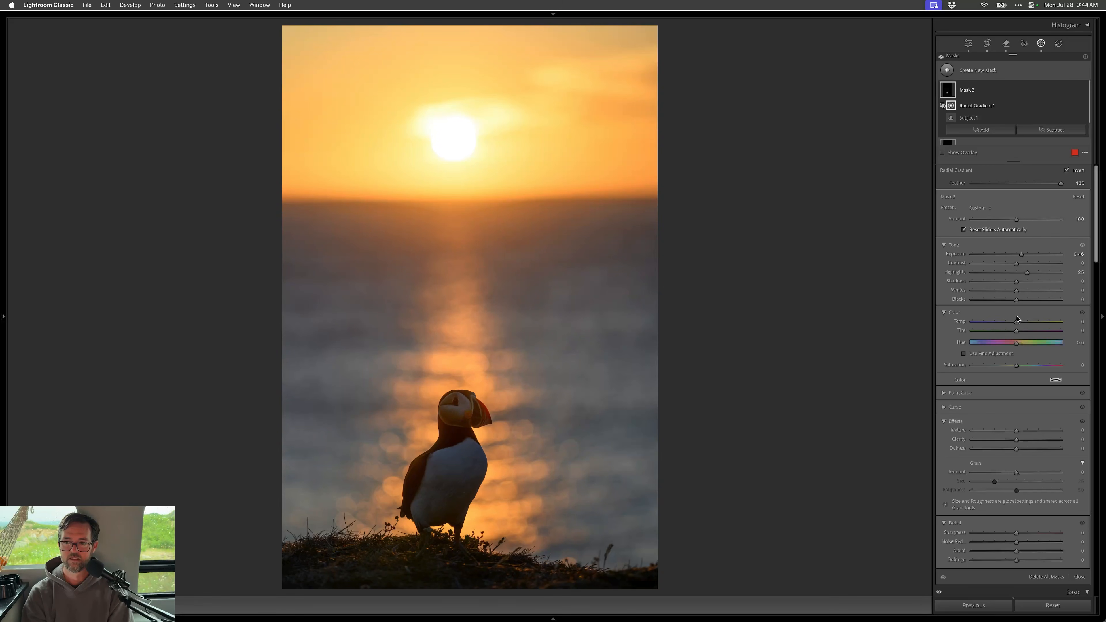
left_click_drag(1012, 322, 1010, 322)
left_click_drag(1036, 291, 1034, 292)
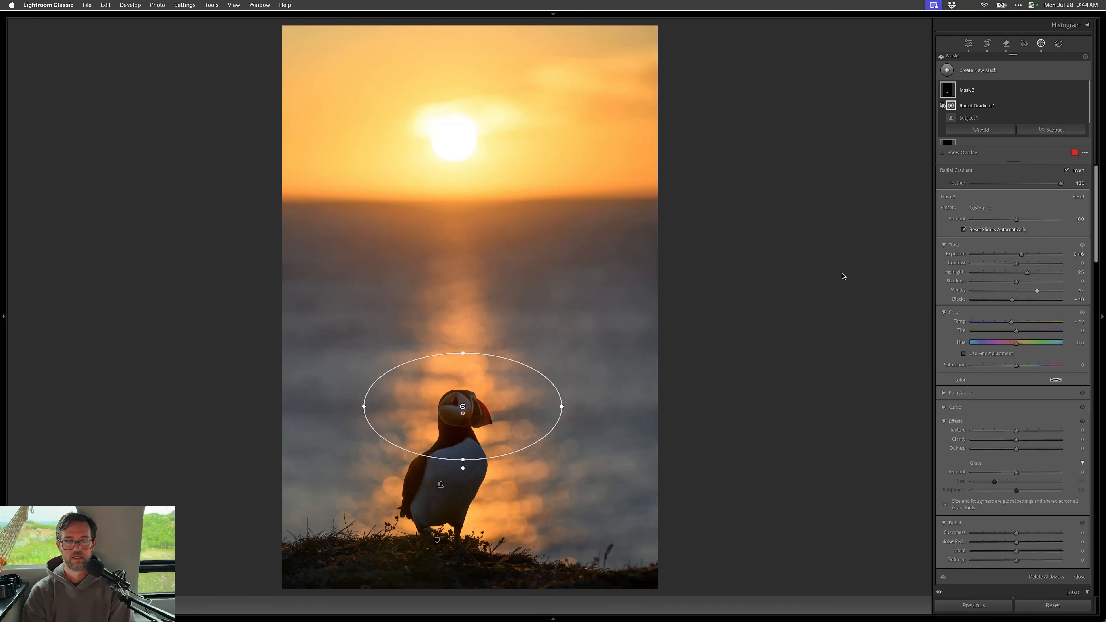
- Mask the sea with a linear gradient at the horizon, subtracting a second linear gradient tilted to follow the grassy slope
key("m")
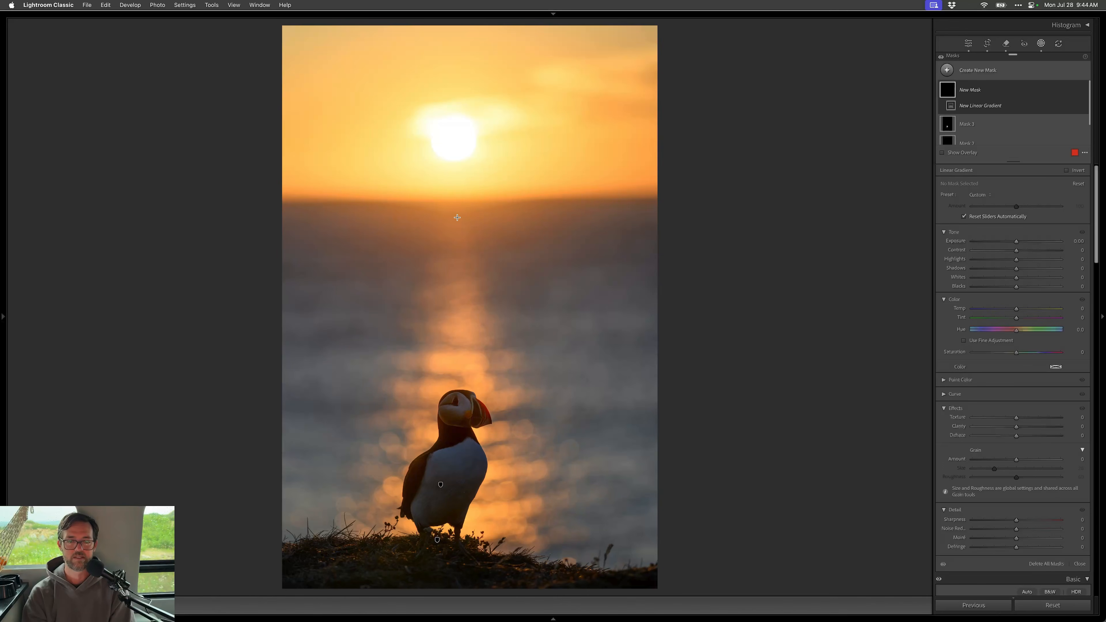
left_click_drag(456, 217, 457, 181)
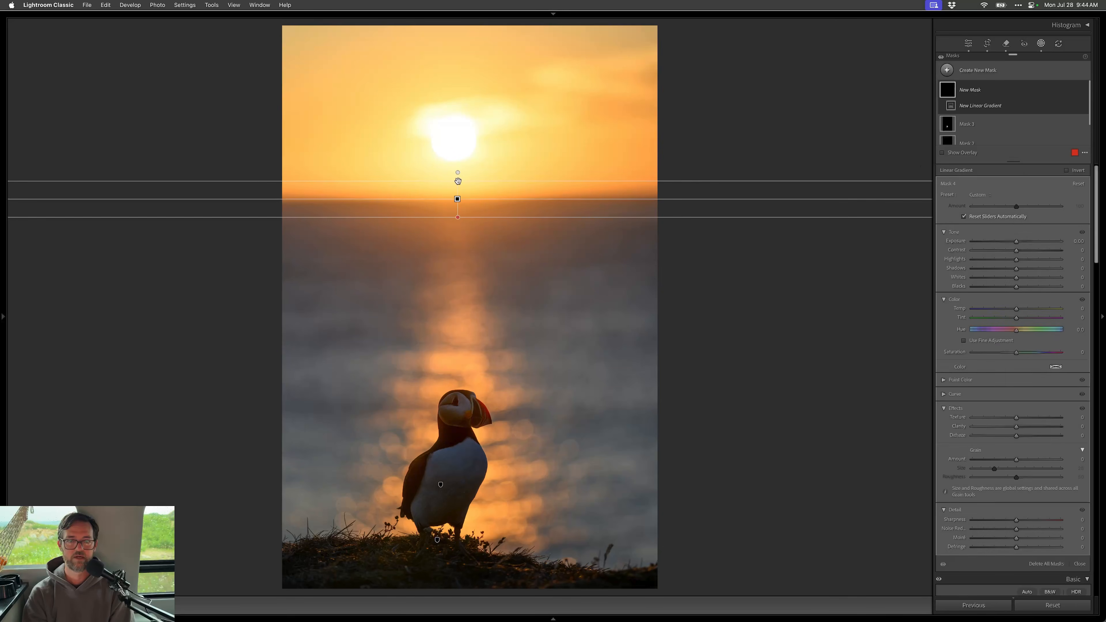
left_click(1037, 118)
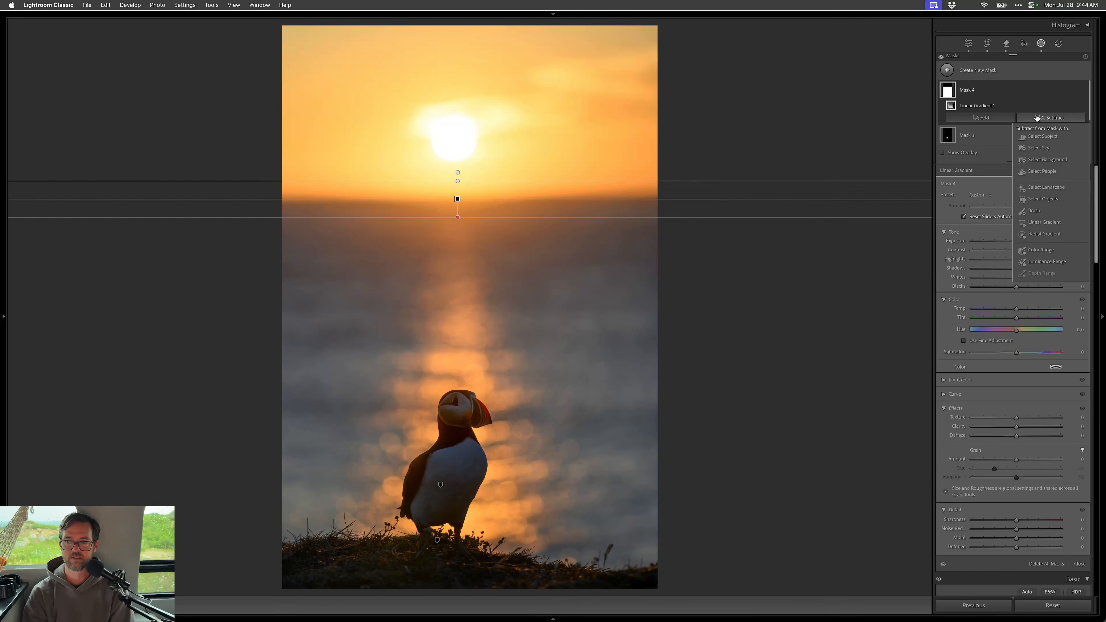
left_click(1044, 222)
left_click_drag(464, 556, 464, 518)
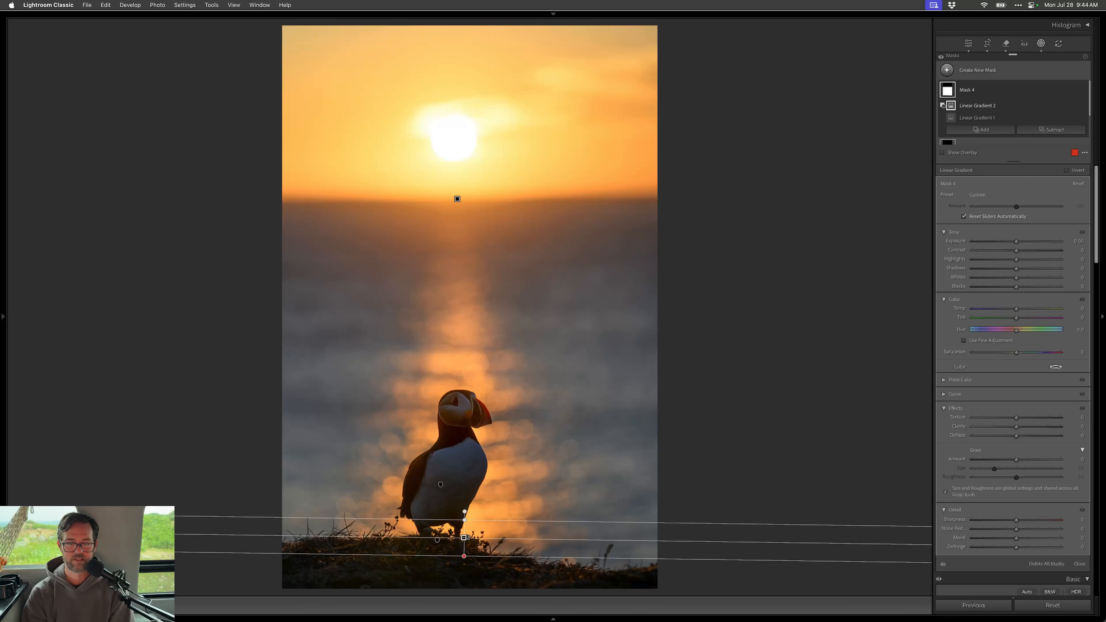
left_click_drag(624, 539, 623, 557)
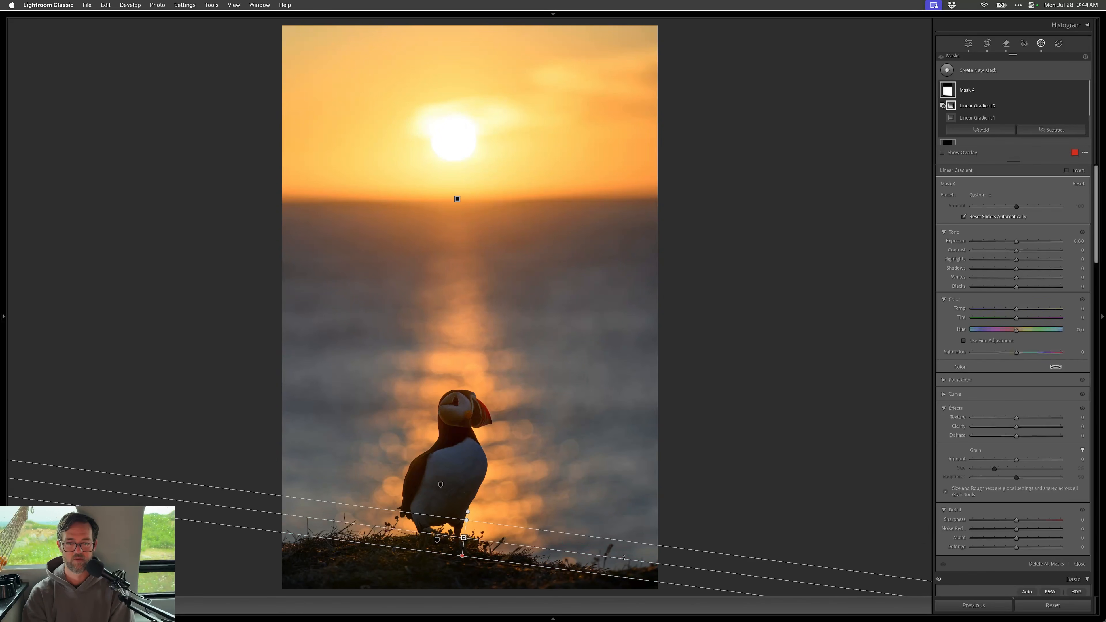
left_click_drag(464, 538, 460, 550)
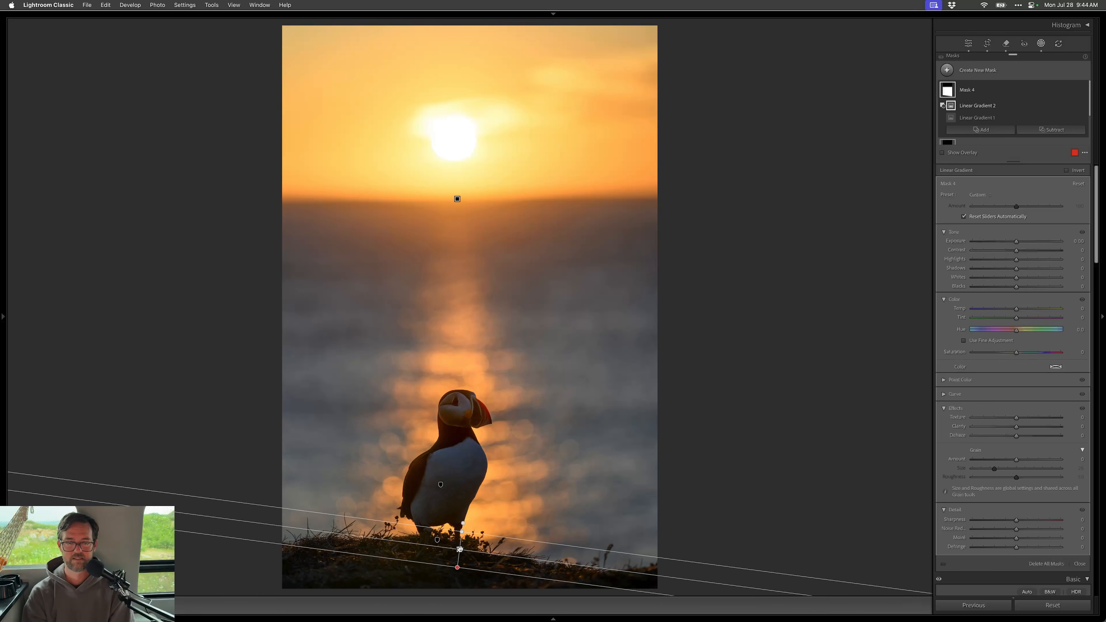
- Subtract a tall radial gradient from the sea mask, sized and positioned over the puffin and the sun's reflection
left_click(1047, 130)
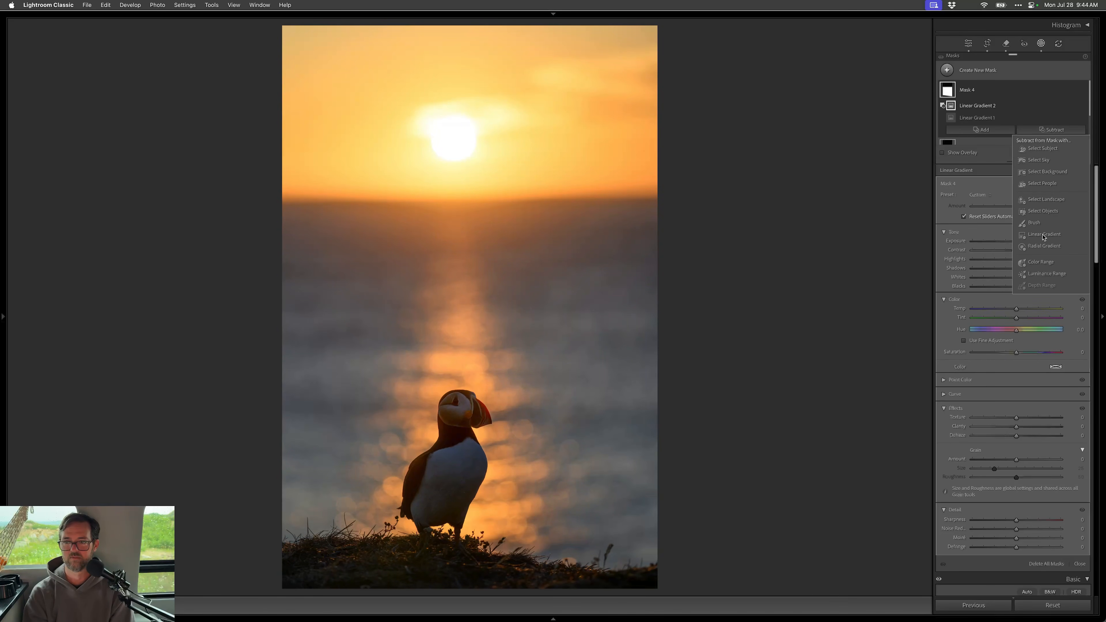
left_click(1040, 247)
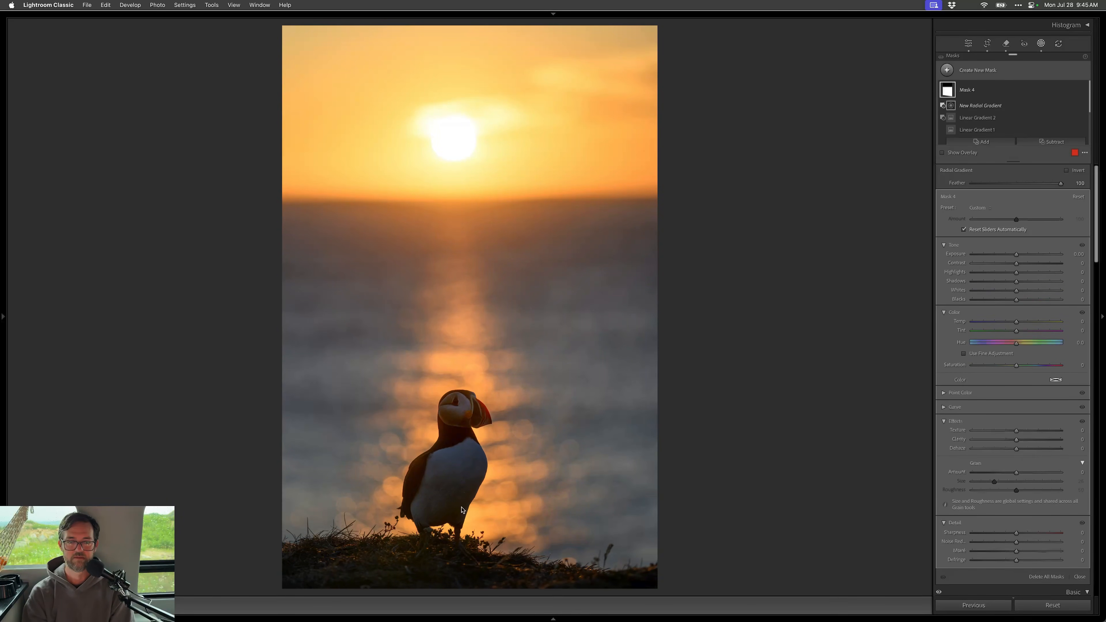
left_click_drag(489, 131, 487, 137)
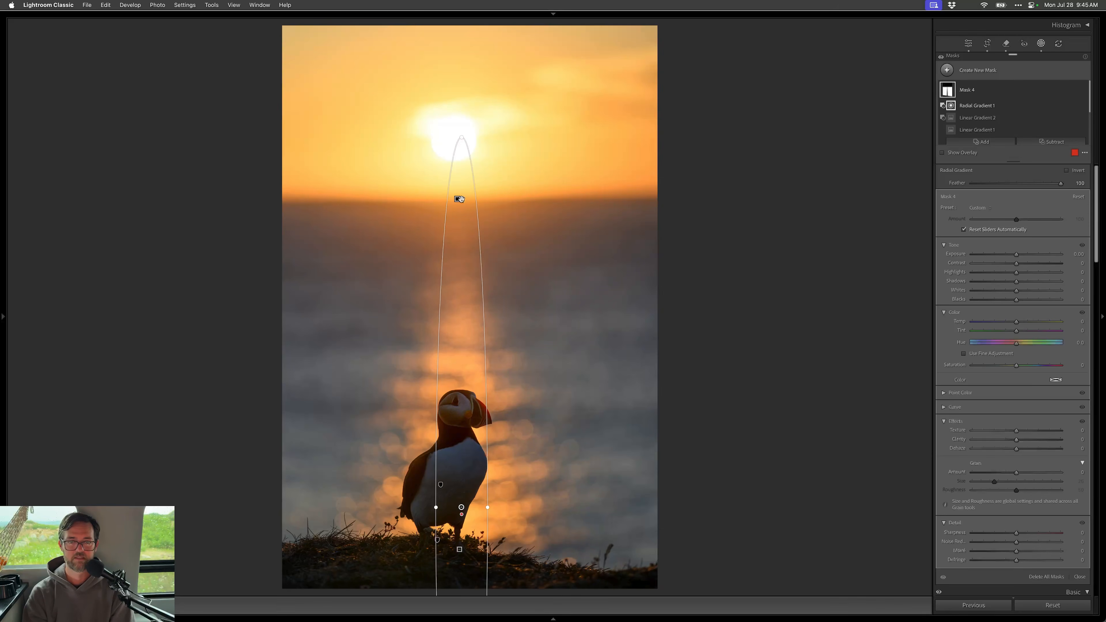
left_click_drag(462, 137, 462, 76)
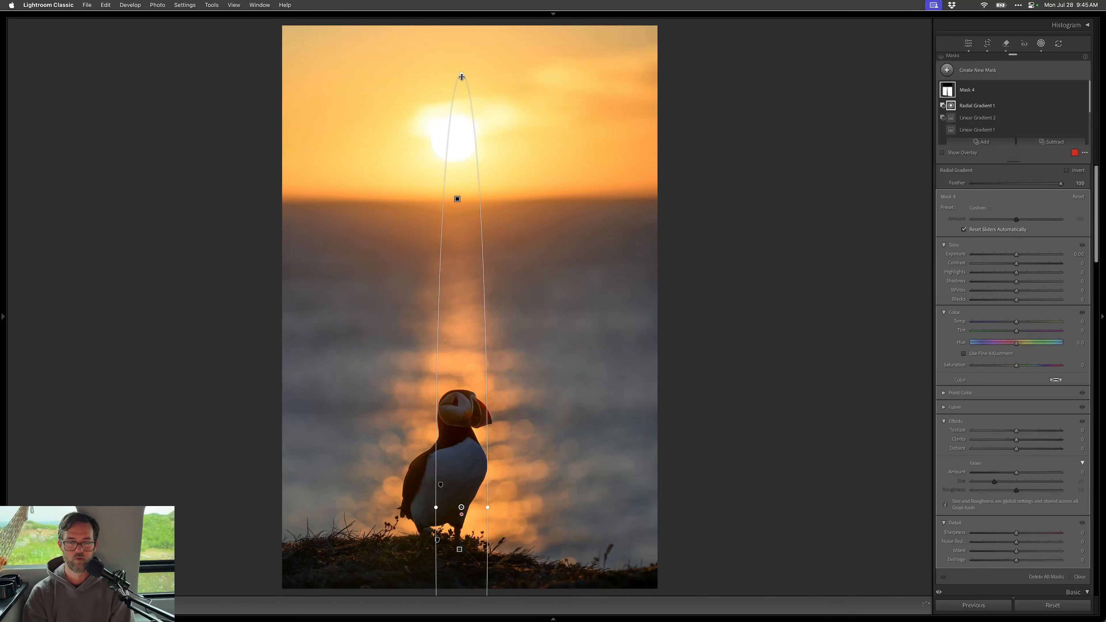
left_click_drag(486, 506, 537, 506)
left_click_drag(479, 377, 471, 438)
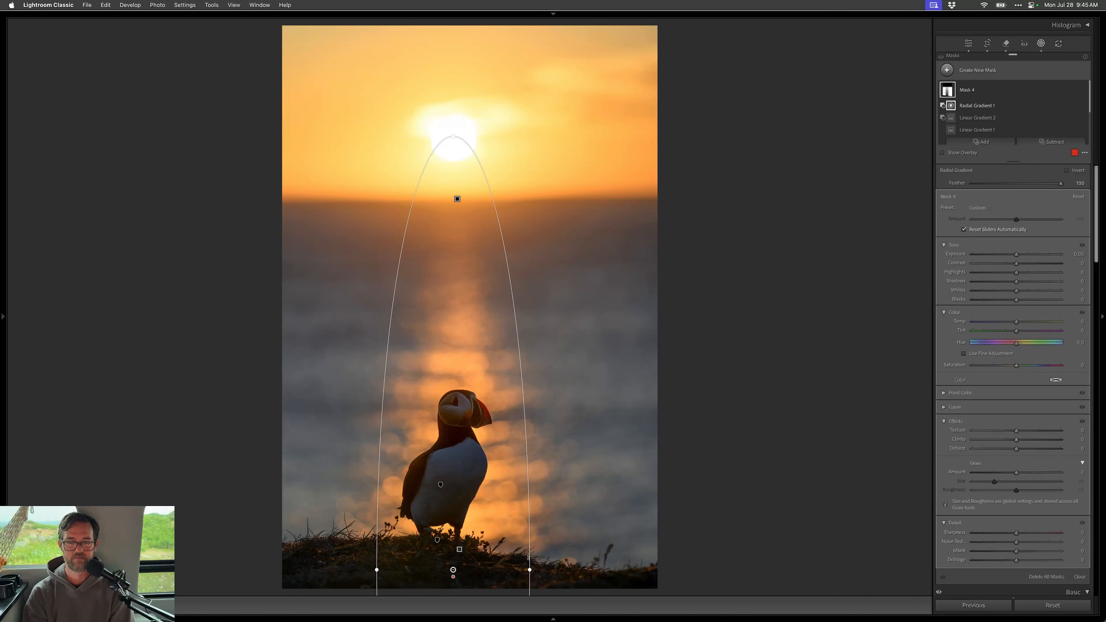
left_click_drag(531, 566, 553, 568)
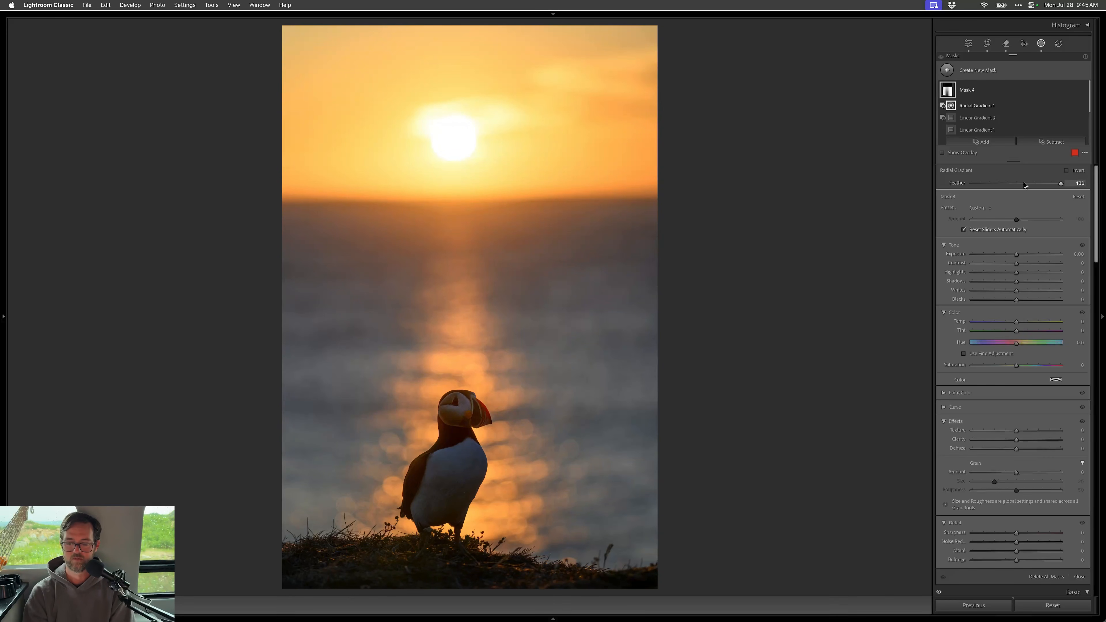
- Set the subtracted radial gradient's feather to 54 using the mask overlay, and cool the sea mask's temp to about -11
left_click_drag(1022, 184, 1020, 183)
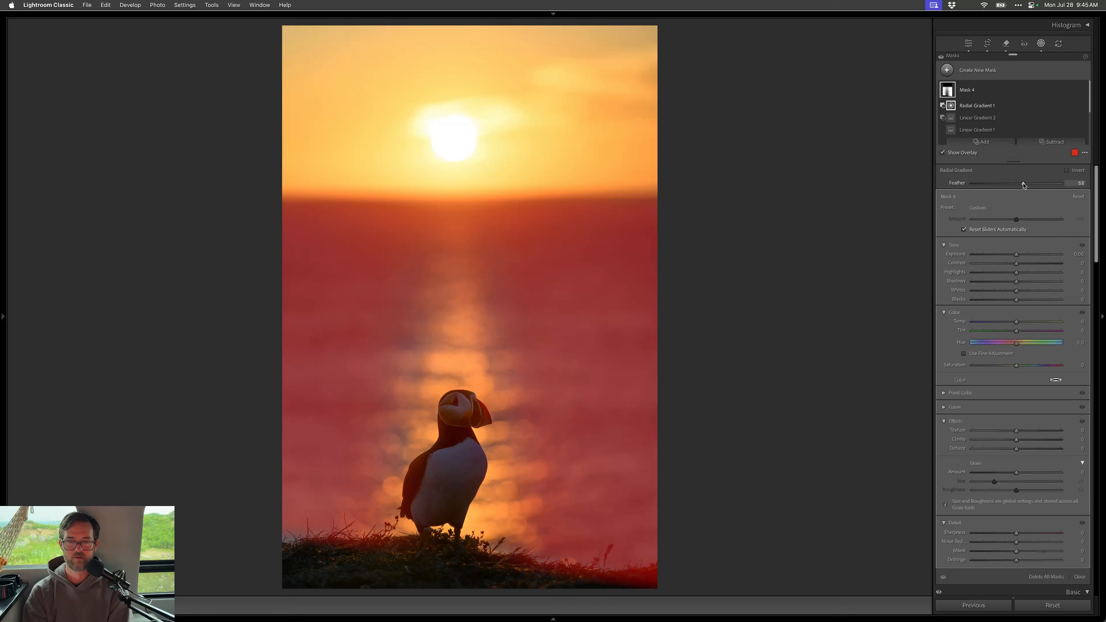
left_click_drag(1019, 184, 1020, 183)
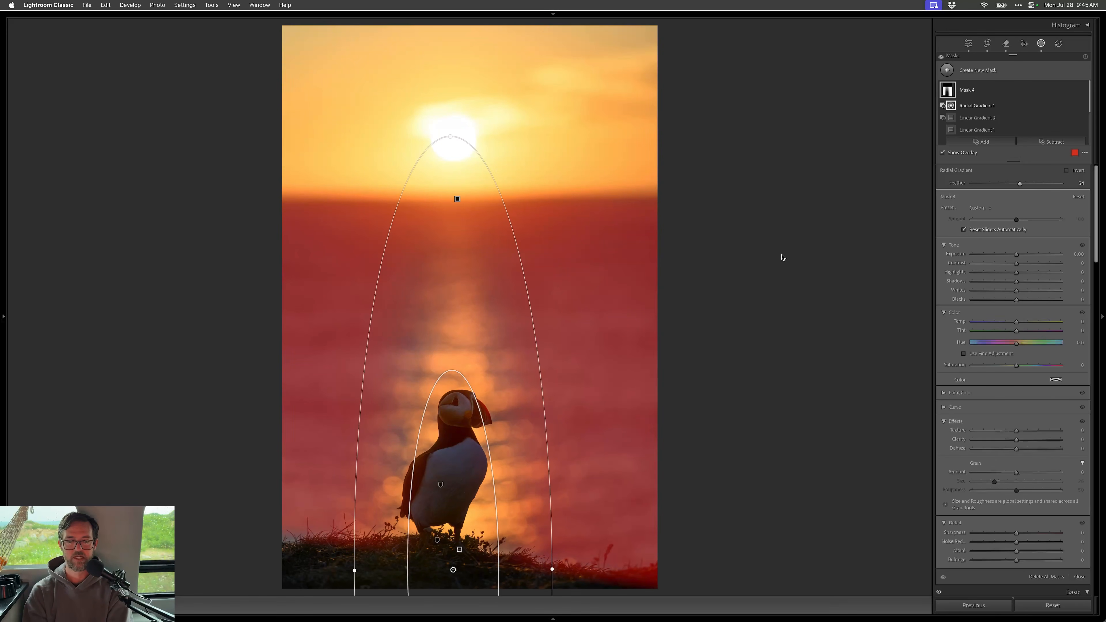
key("o")
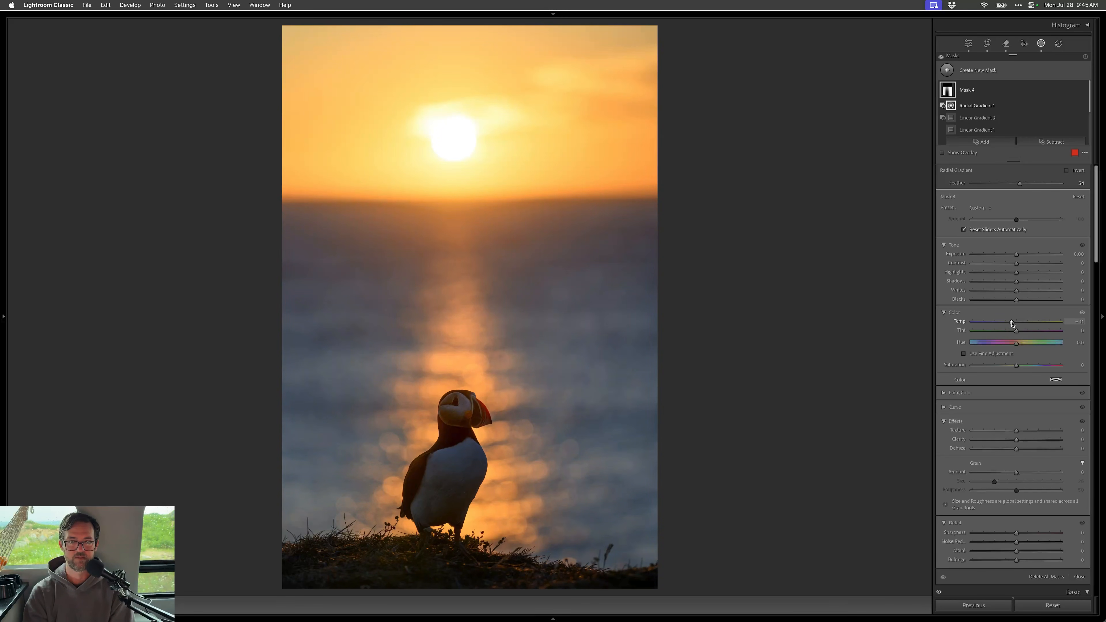
- Mask the sky with a linear gradient down to the horizon, set exposure about -0.37 and dehaze 18, and leave masking
key("shift+m")
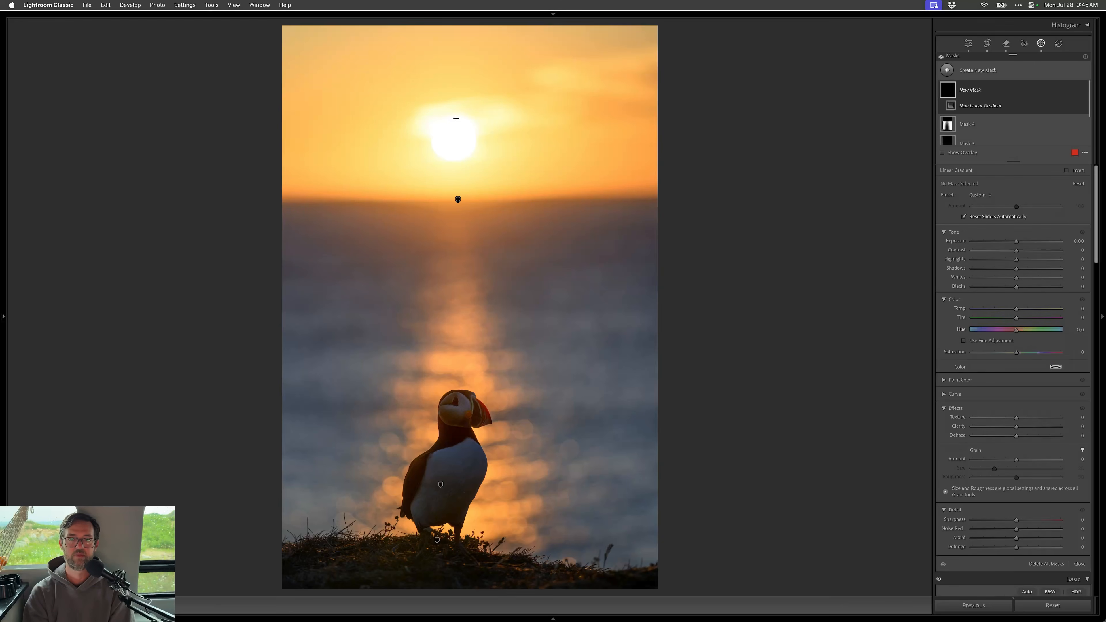
left_click_drag(504, 150, 503, 223)
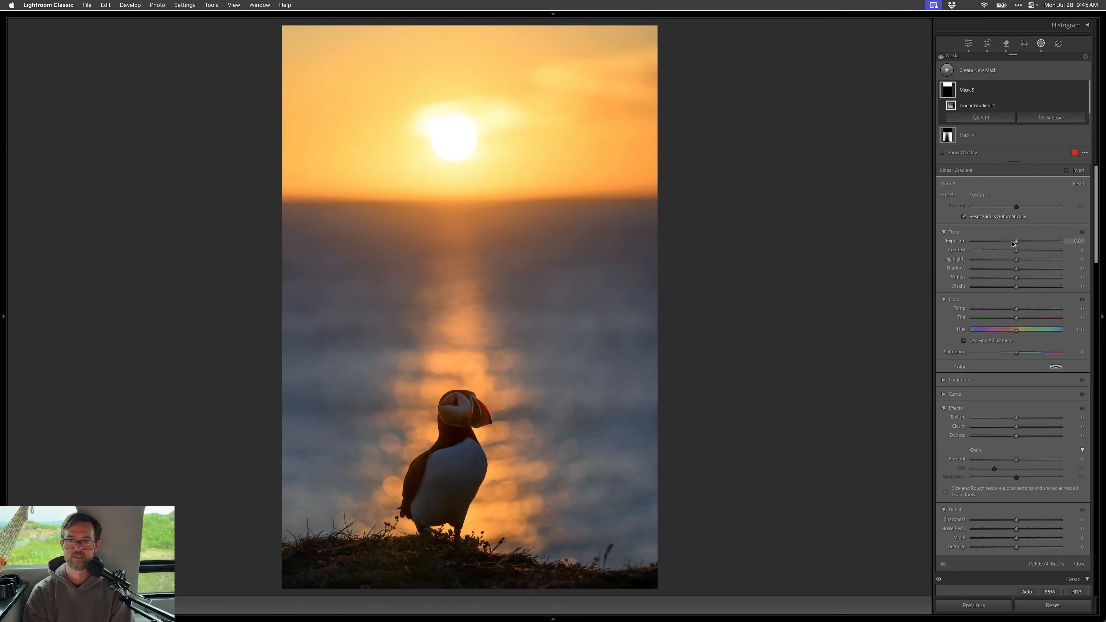
left_click_drag(1016, 241, 1012, 243)
left_click_drag(1016, 435, 1022, 437)
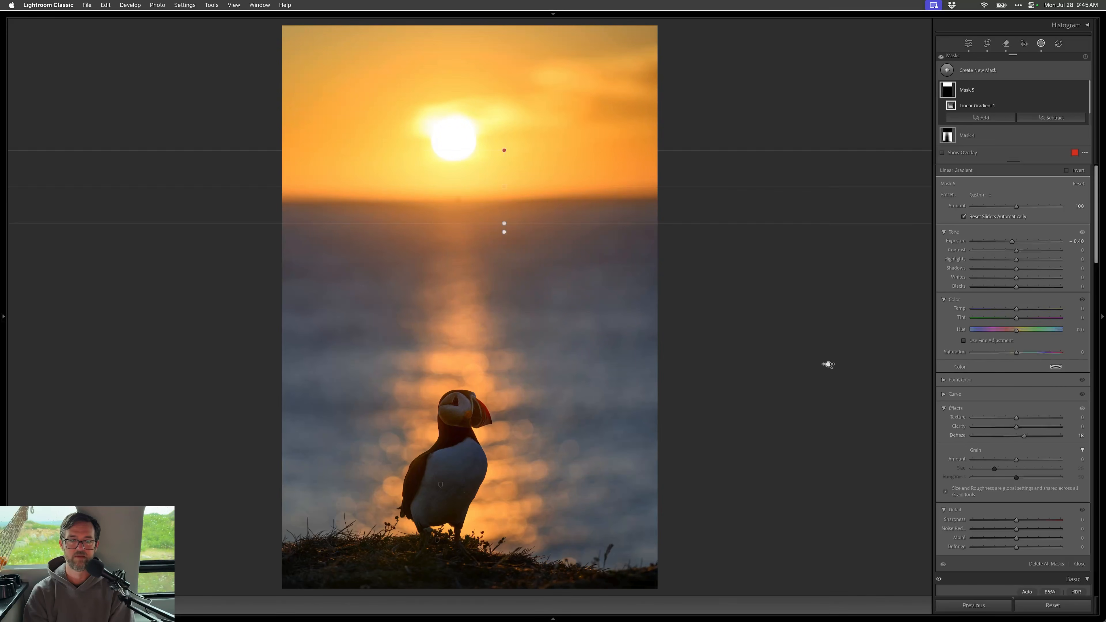
left_click(779, 351)
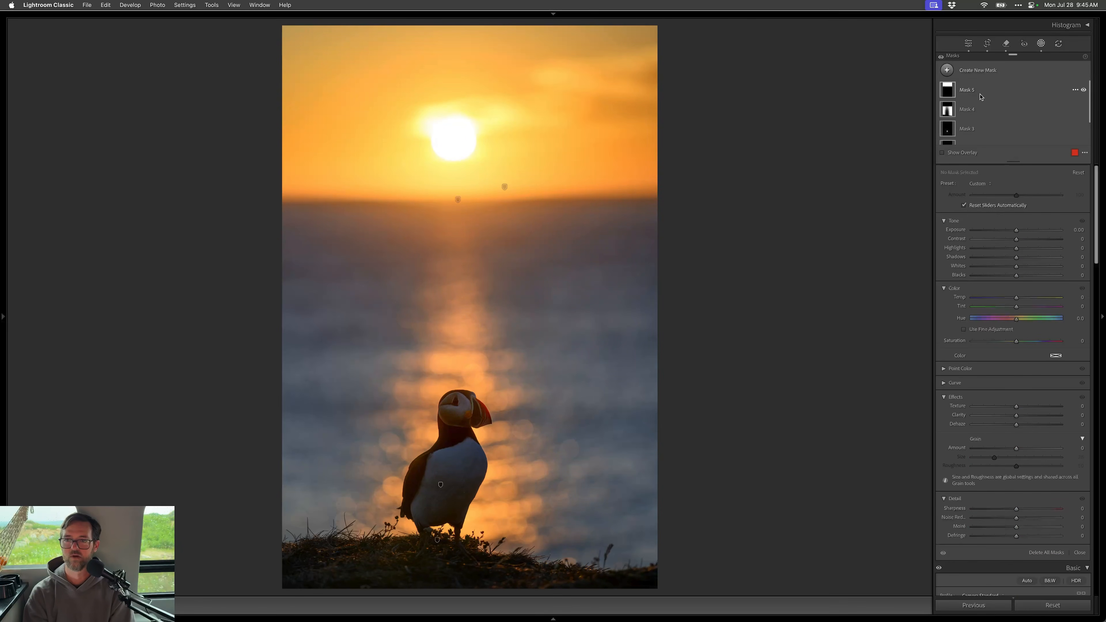
left_click(962, 90)
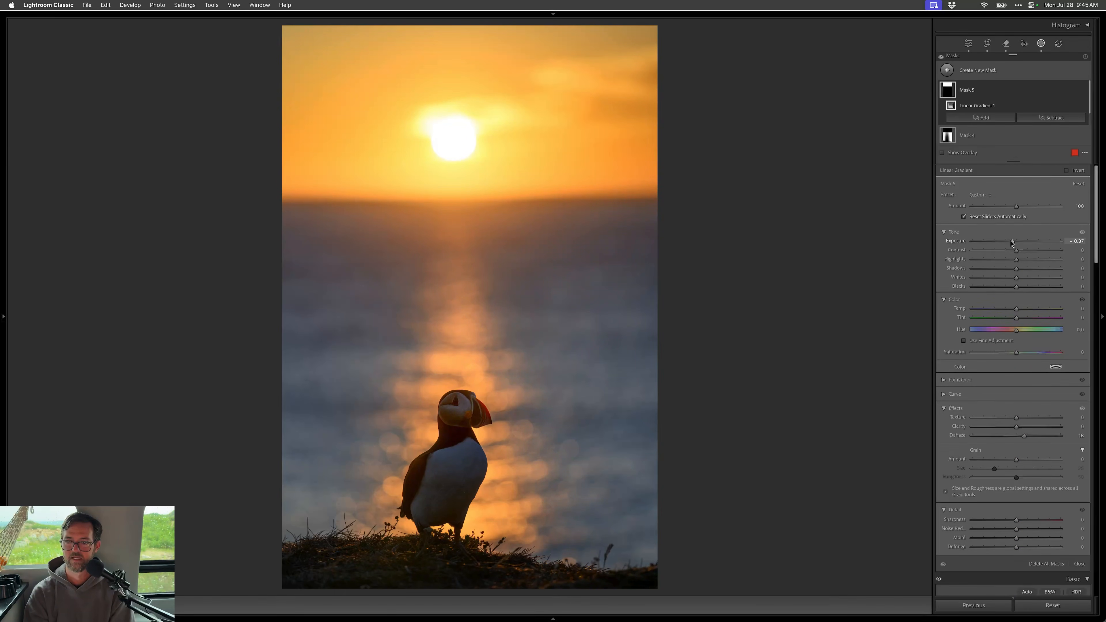
key("shift+w")
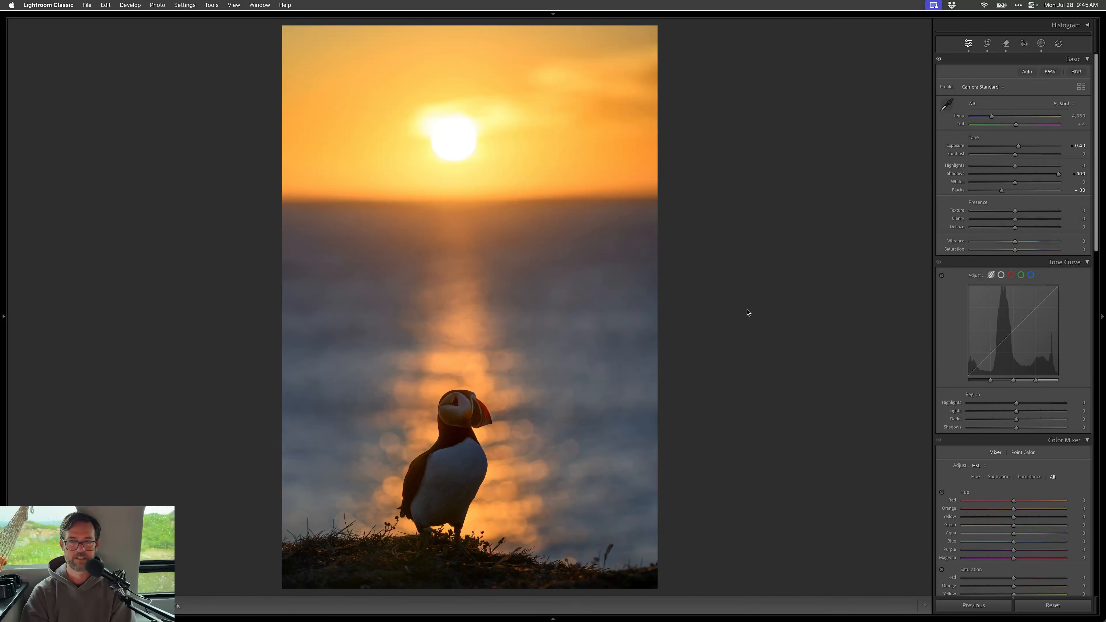
- Compare the edited sunset puffin photo with its unedited version
key("backslash")
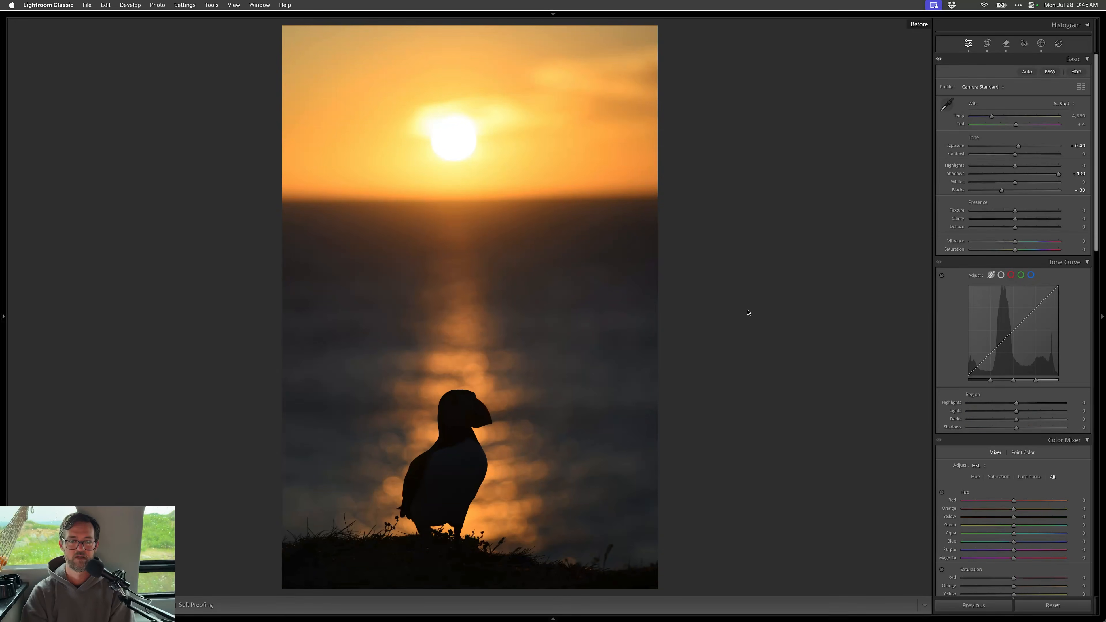
key("backslash")
key("backslash")
key("backslash")
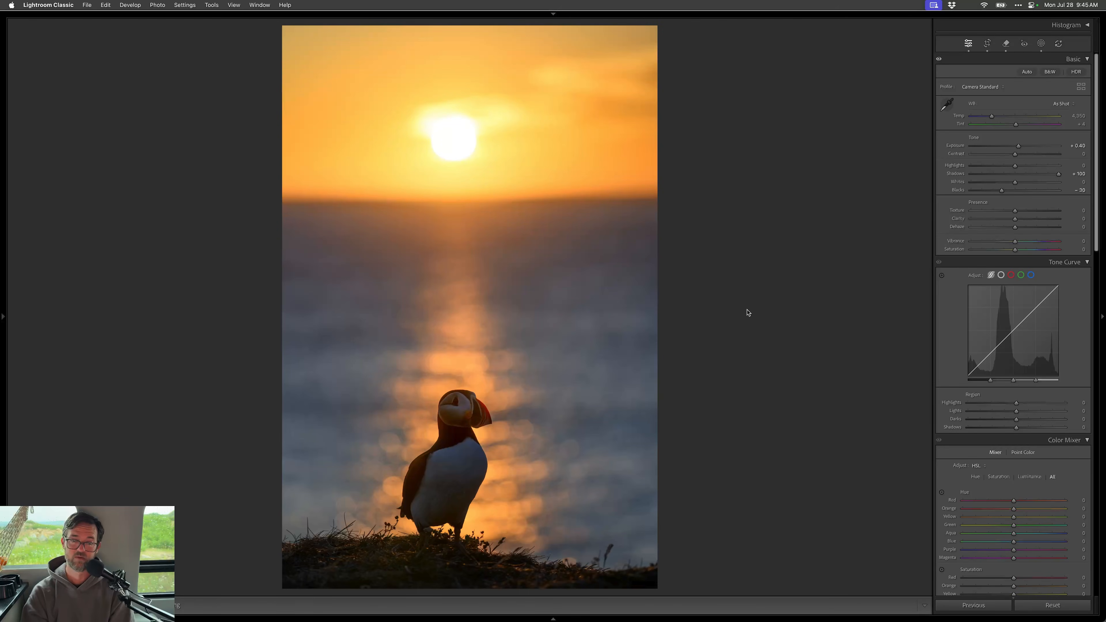
- Reopen the puffin's subject mask, sample the white chest with Point Color and set the sat shift to about -31
key("shift+w")
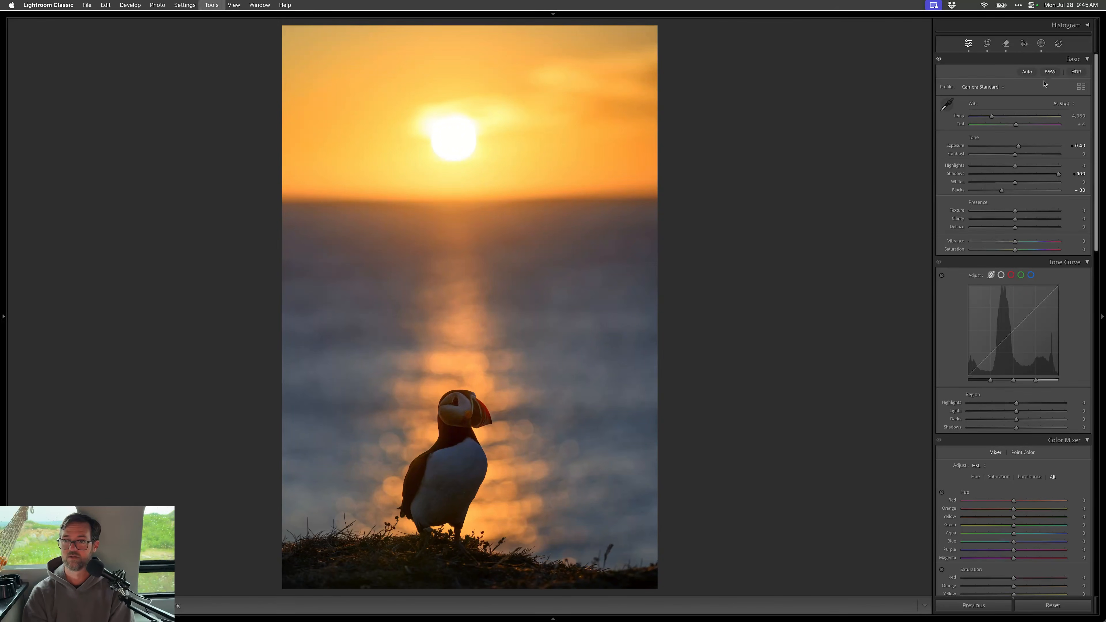
scroll(994, 123, "down", 2)
left_click(988, 114)
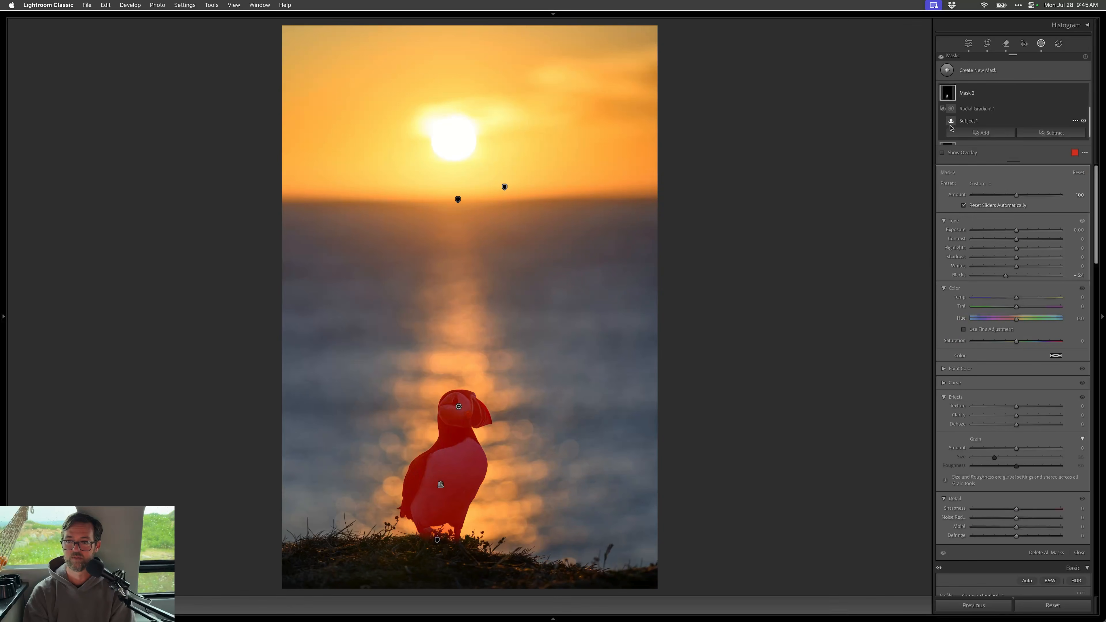
left_click_drag(1016, 298, 1019, 299)
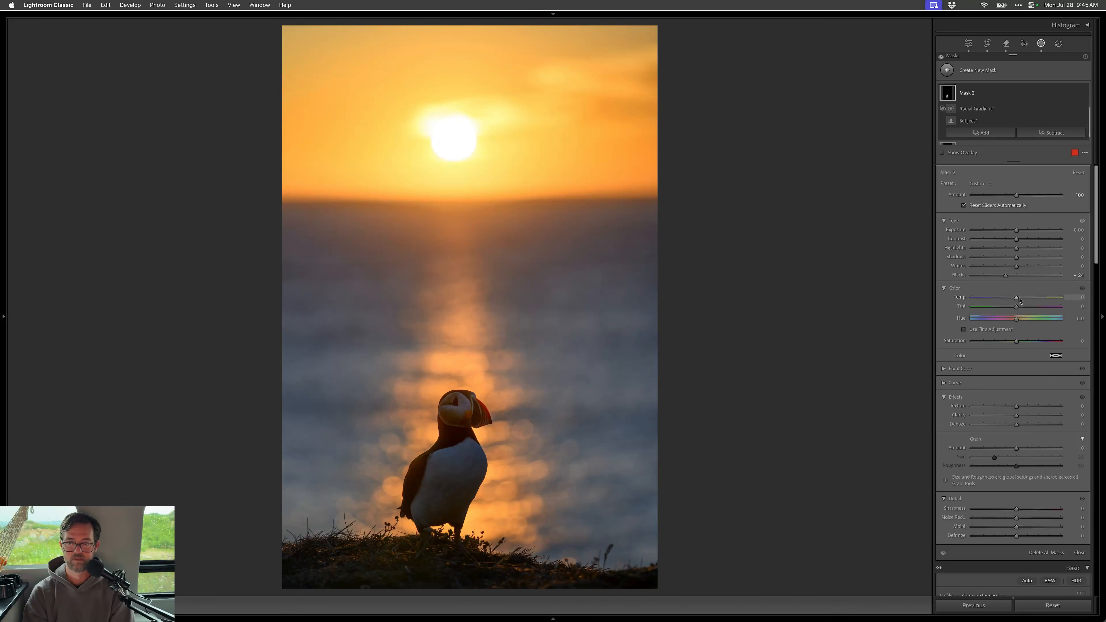
left_click(944, 369)
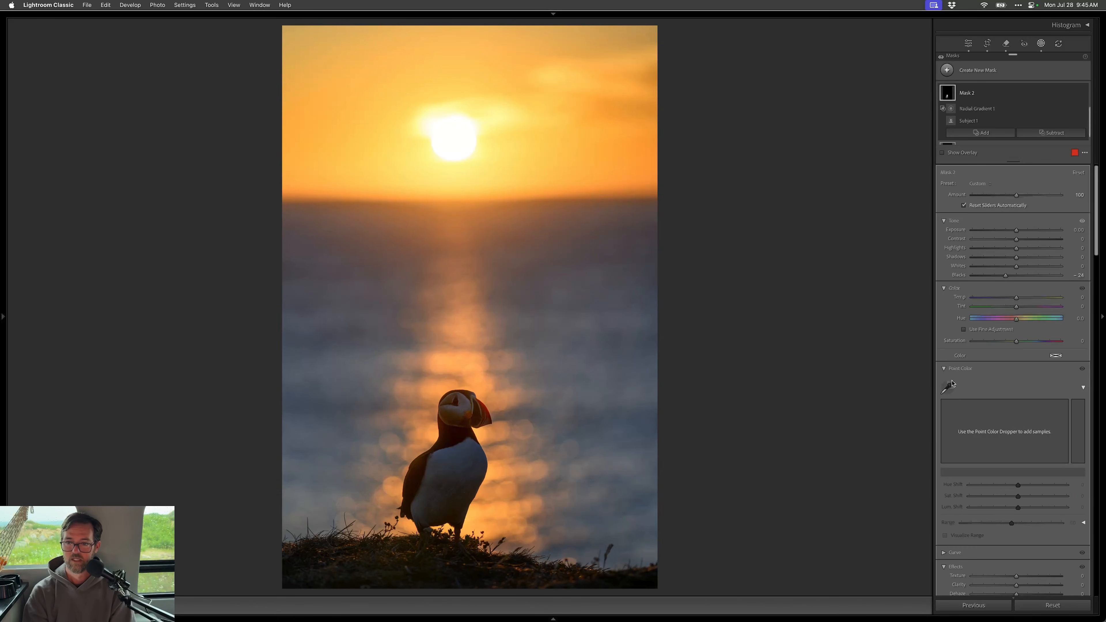
left_click(457, 455)
left_click_drag(1011, 497, 1003, 499)
- Try to sample additional bluish tones on the puffin's chest with Point Color
left_click(947, 388)
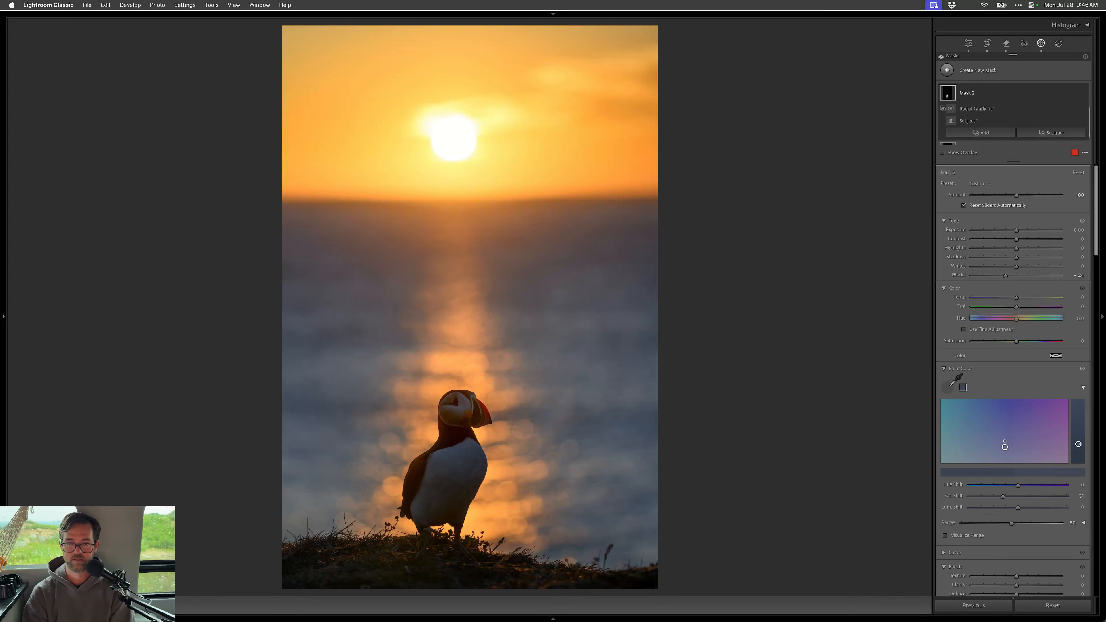
left_click(482, 450)
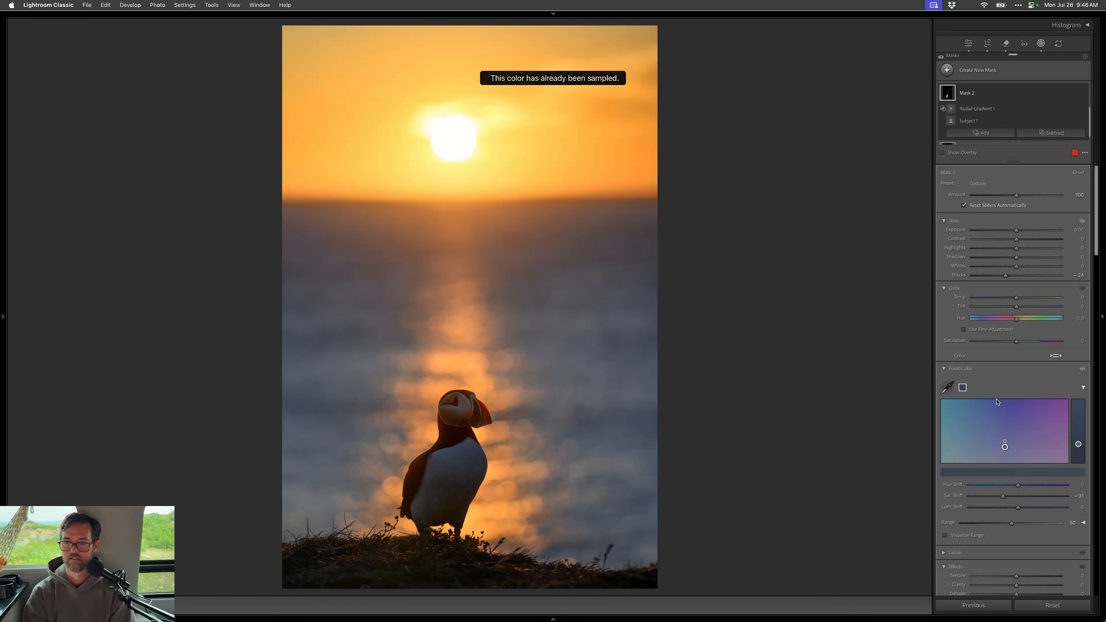
left_click(949, 386)
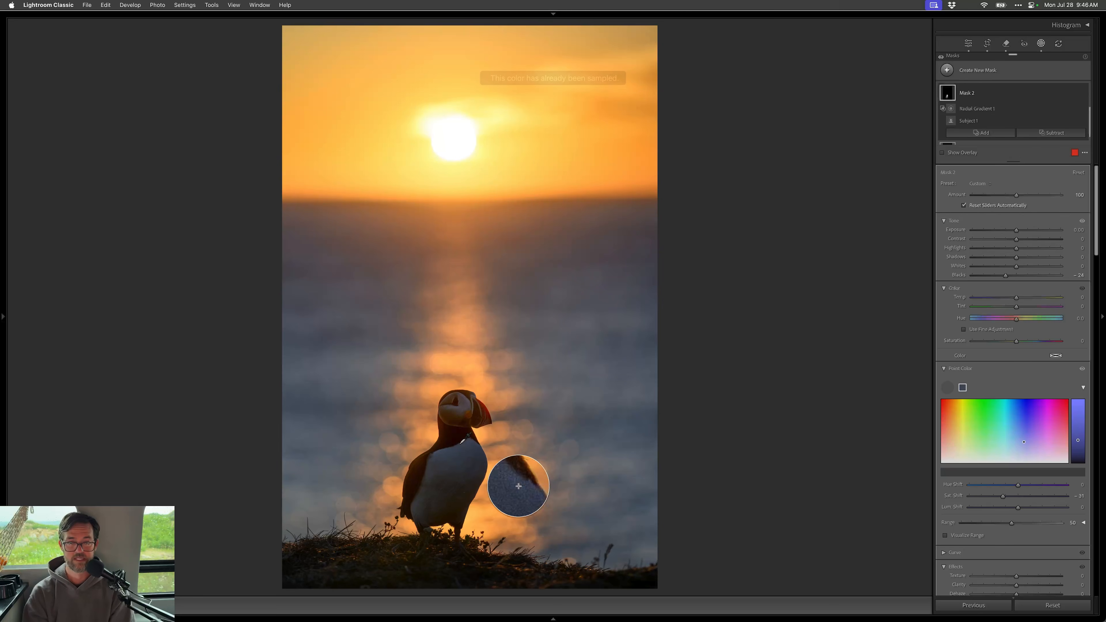
left_click(444, 451)
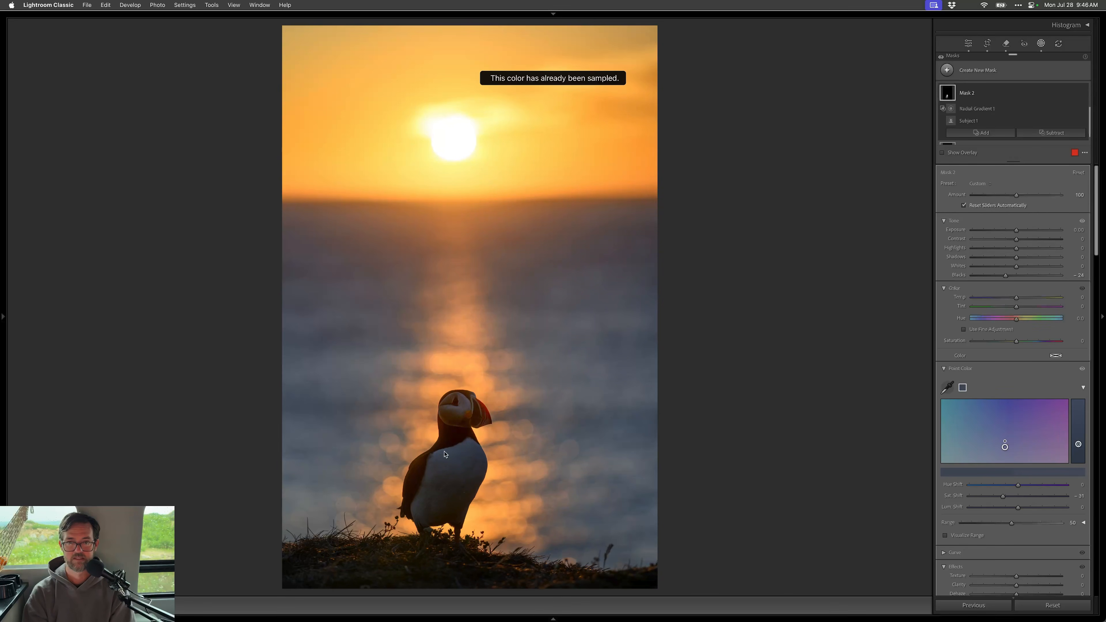
- Lower the sampled chest colour's sat shift to about -80 and leave masking
left_click_drag(1002, 497, 988, 499)
left_click_drag(987, 499, 977, 500)
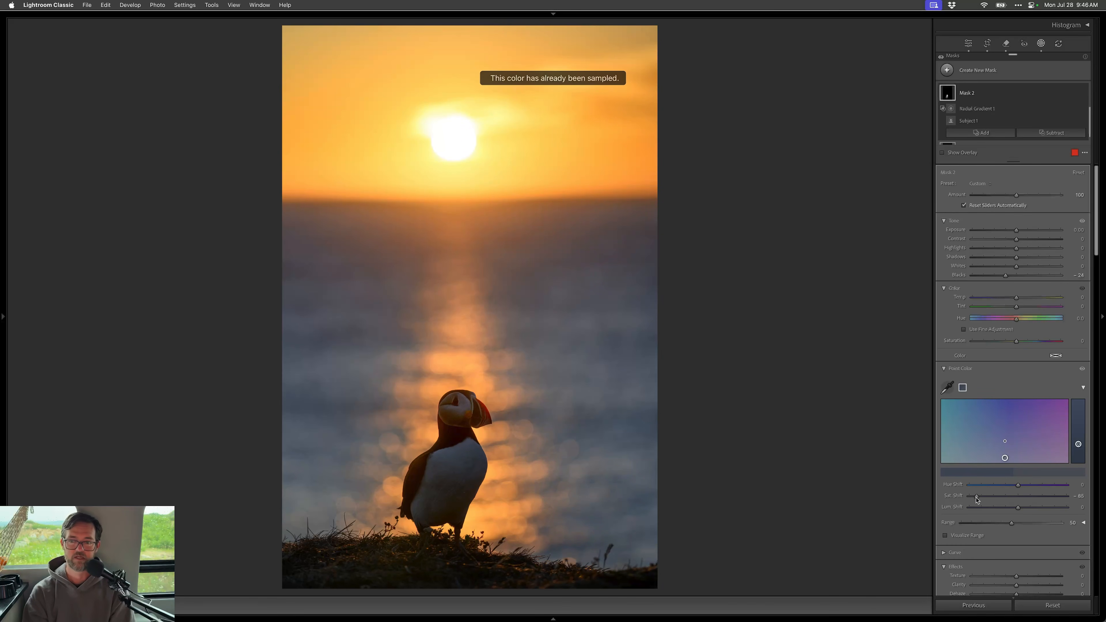
left_click(944, 368)
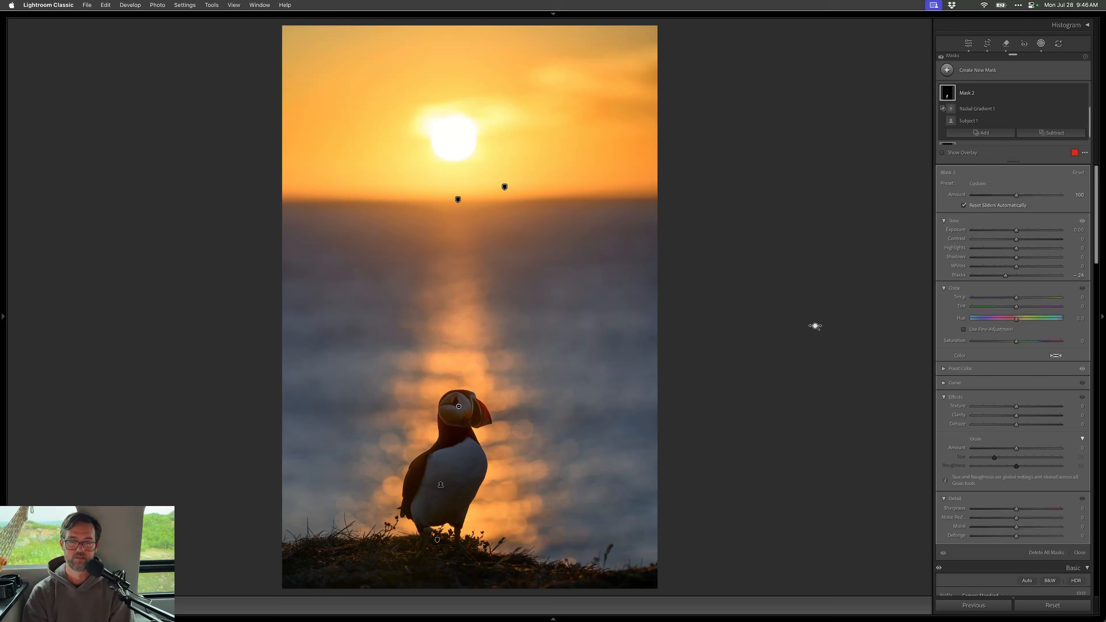
key("shift+w")
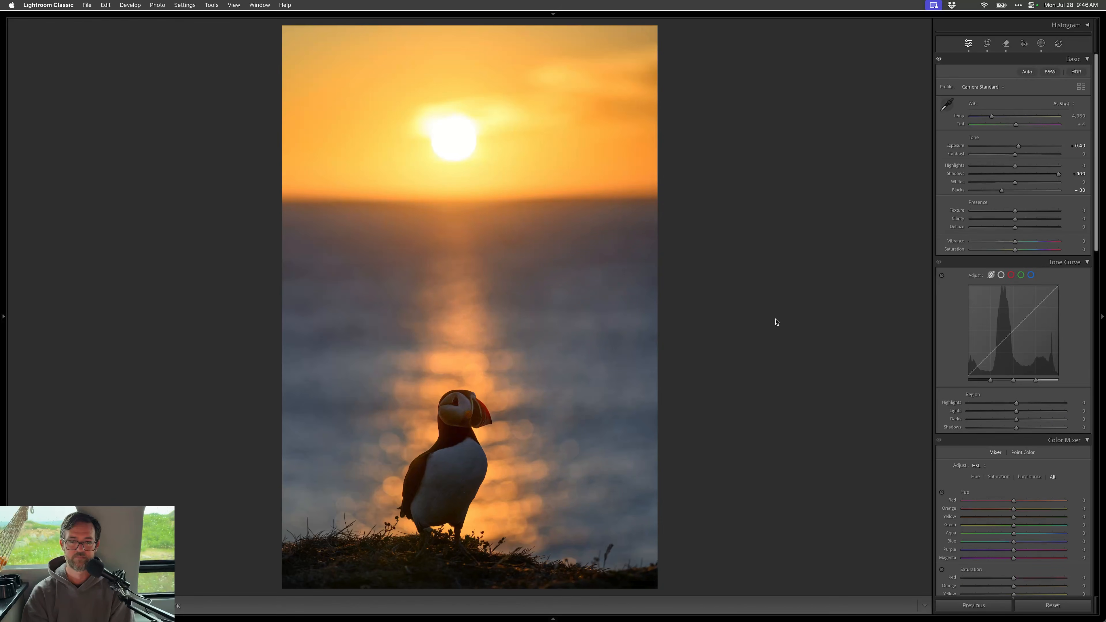
- Go to the next photo, the backlit puffin close-up, and set exposure to about +0.20, shadows to +40 and blacks to -30
key("Right")
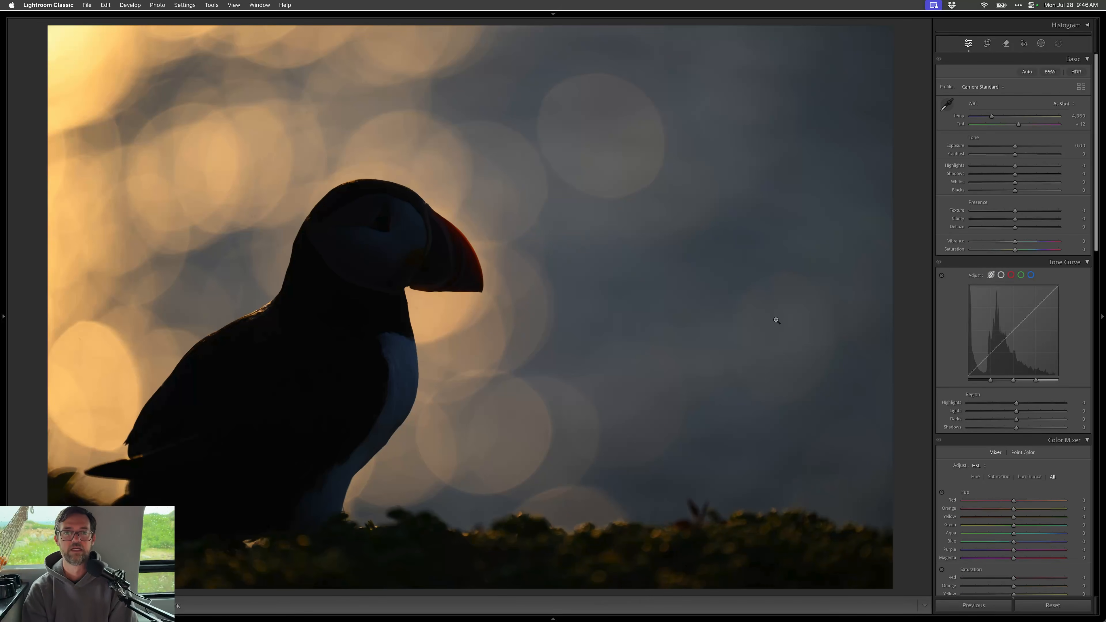
key("=")
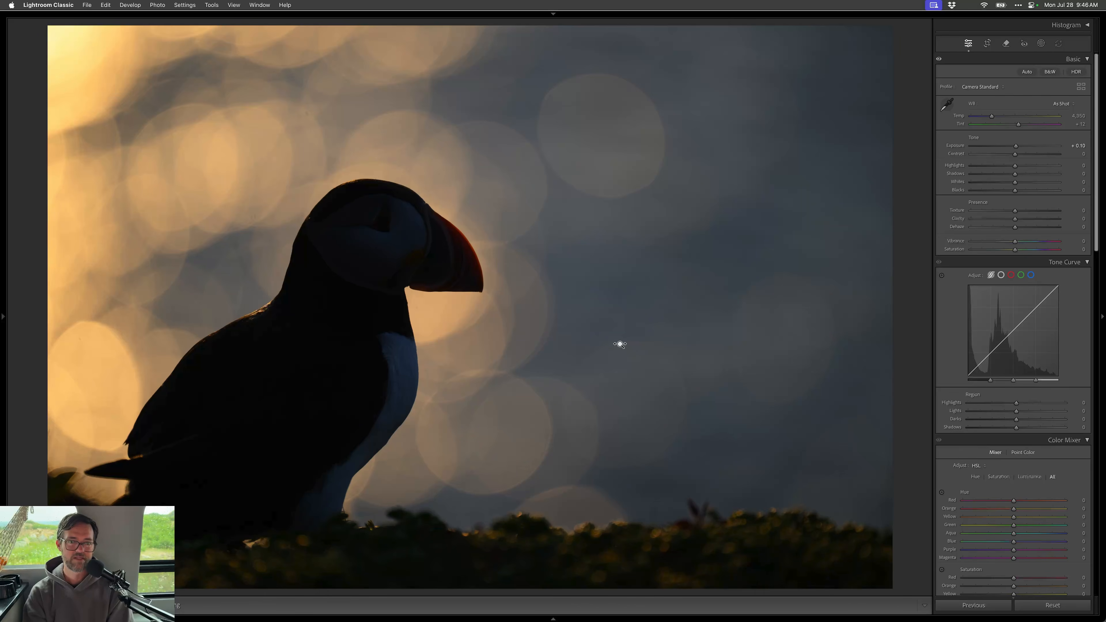
key("=")
key("=")
key("period")
key("period")
key("period")
key("=")
key("=")
key("=")
key("=")
key("=")
key("=")
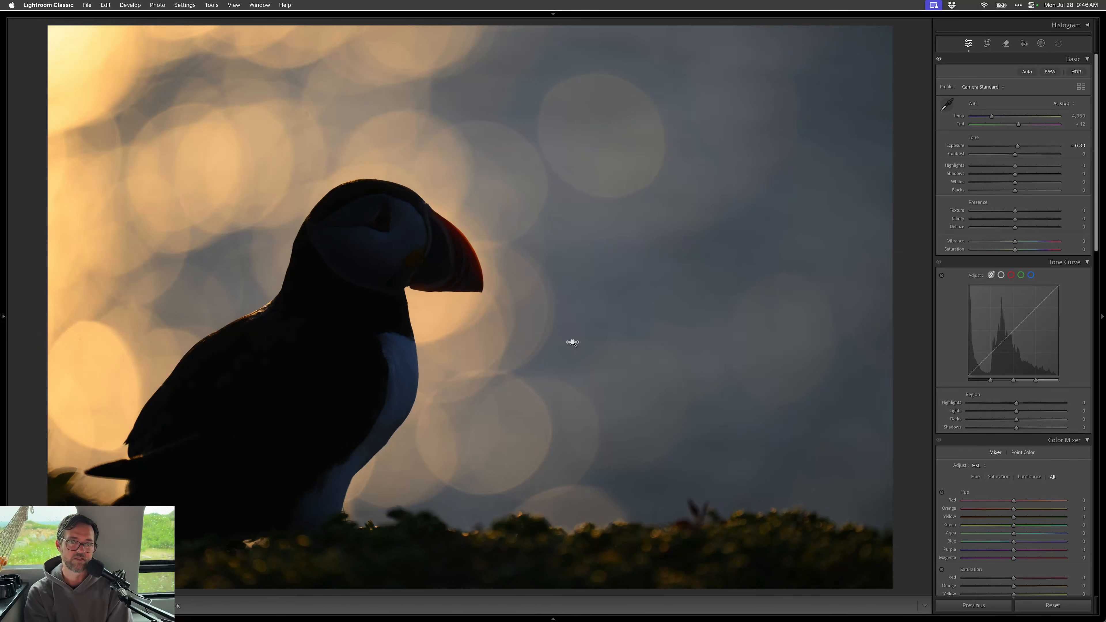
key("period")
key("period")
key("minus")
key("minus")
key("minus")
key("minus")
key("minus")
key("minus")
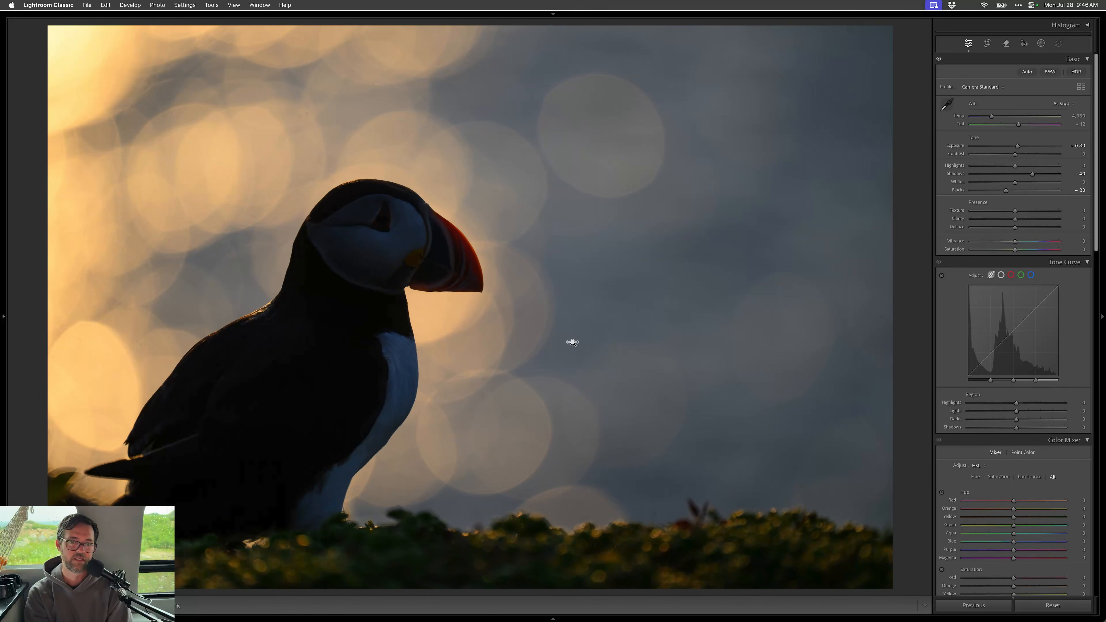
- Mask the grassy foreground with a linear gradient rising to just above the grass and set its exposure to about -0.31
key("m")
left_click_drag(446, 573, 446, 483)
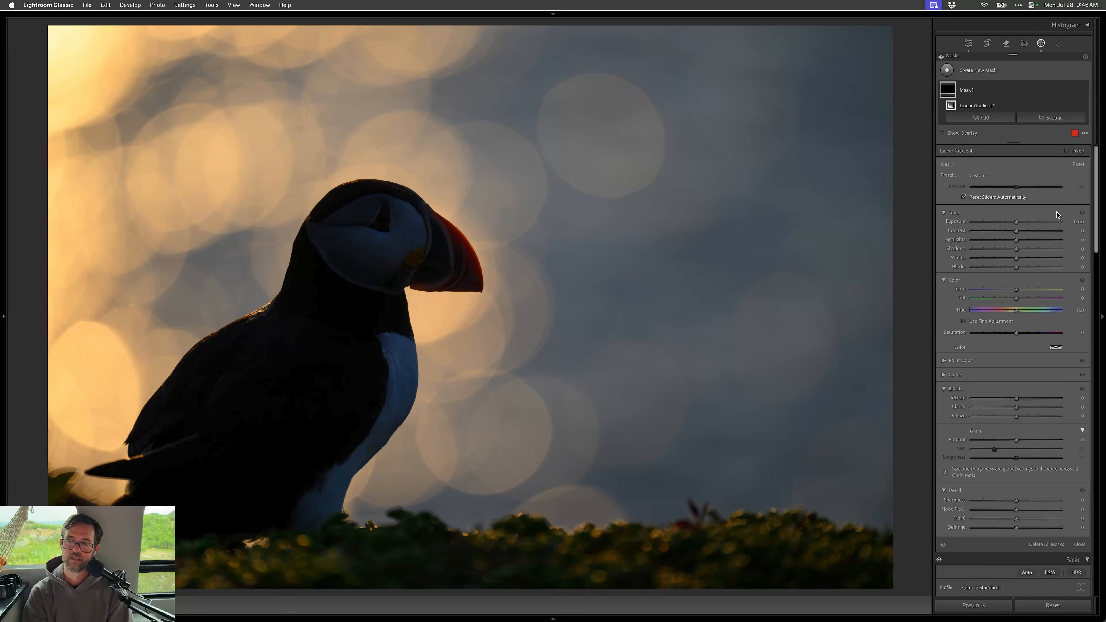
left_click_drag(1014, 223, 1013, 224)
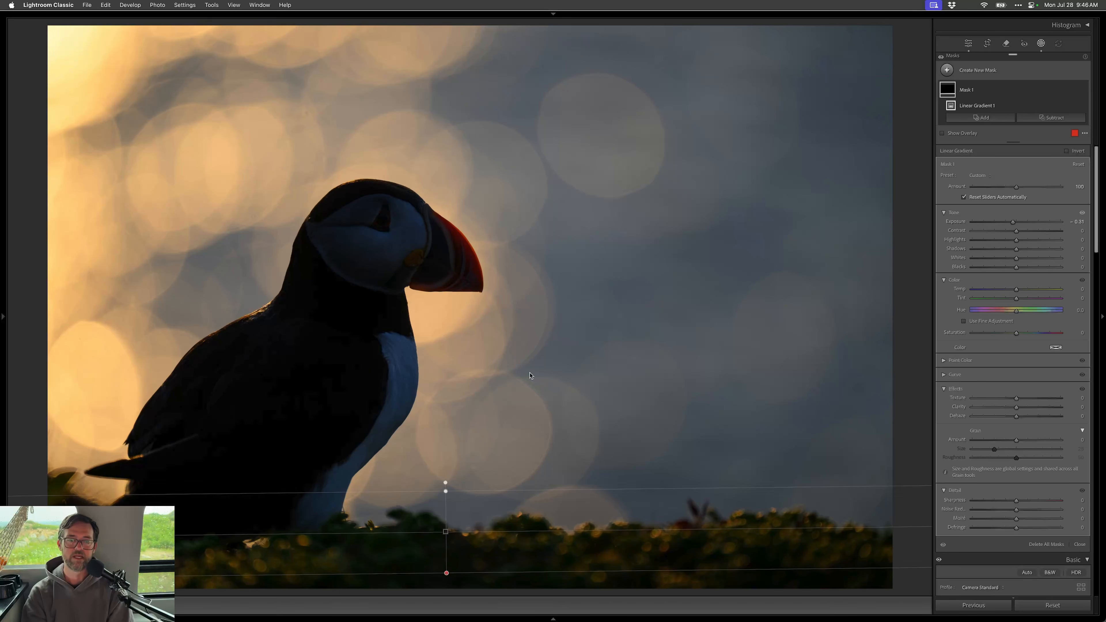
- Intersect a subject mask with a radial gradient around the puffin's head, feather 100, and set exposure about 0.73, shadows 15 and blacks -11
key("alt+super+s")
key("shift+m")
left_click_drag(393, 226, 617, 400)
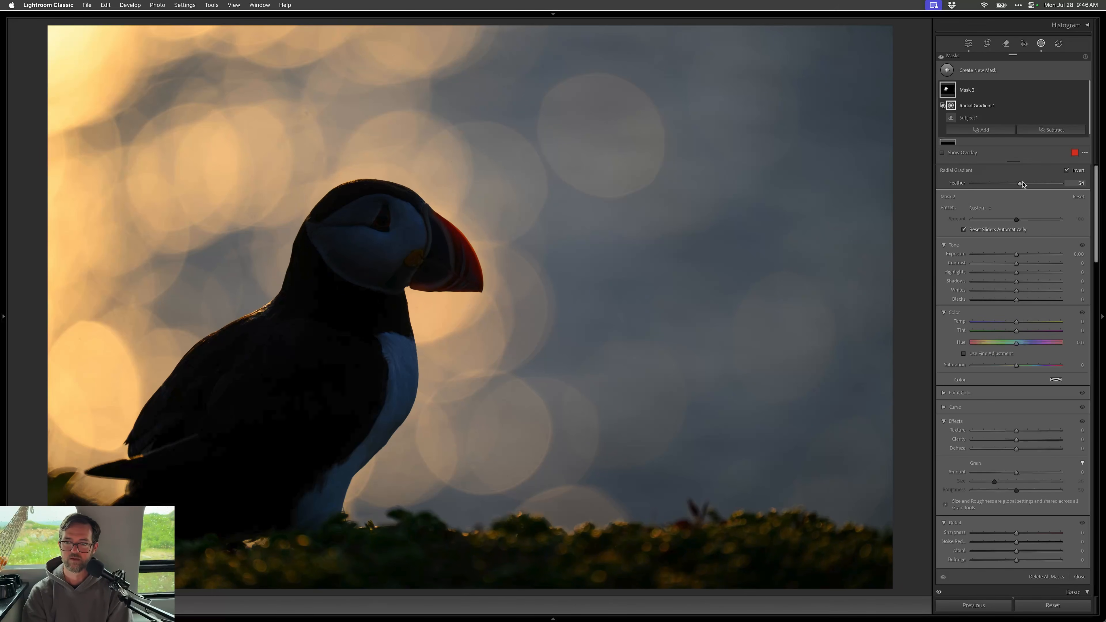
left_click_drag(1019, 256, 1025, 256)
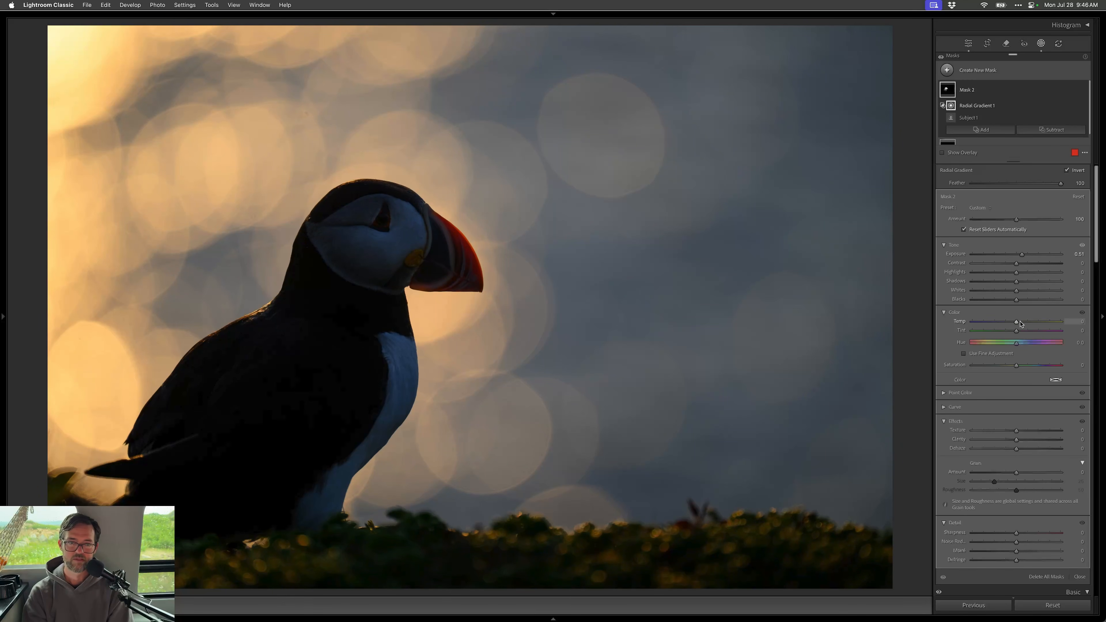
key("super+z")
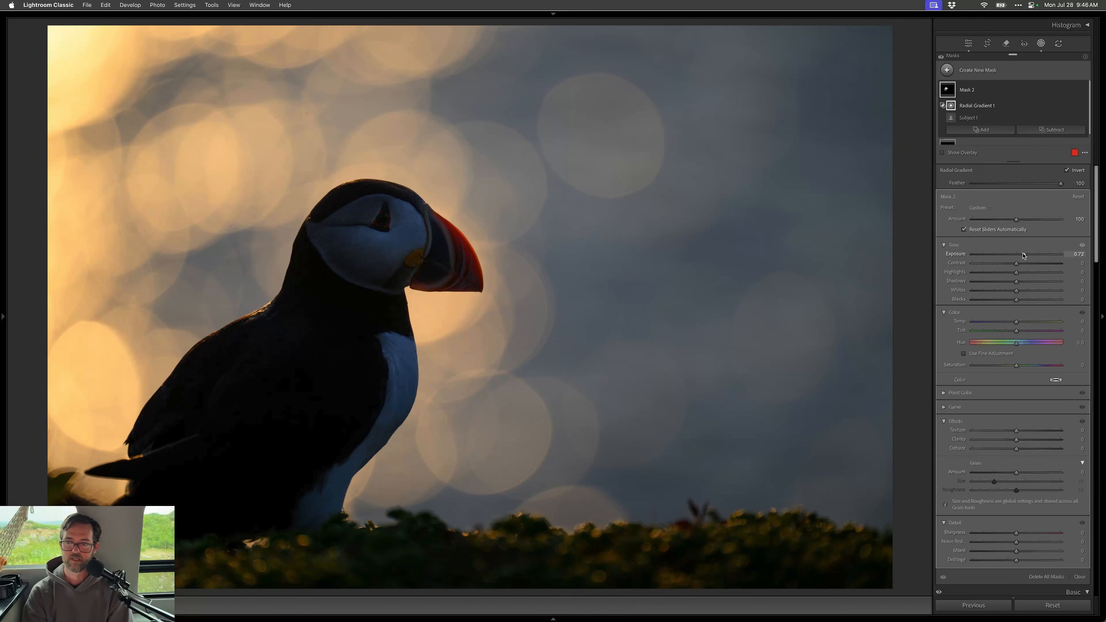
left_click_drag(1016, 281, 1010, 299)
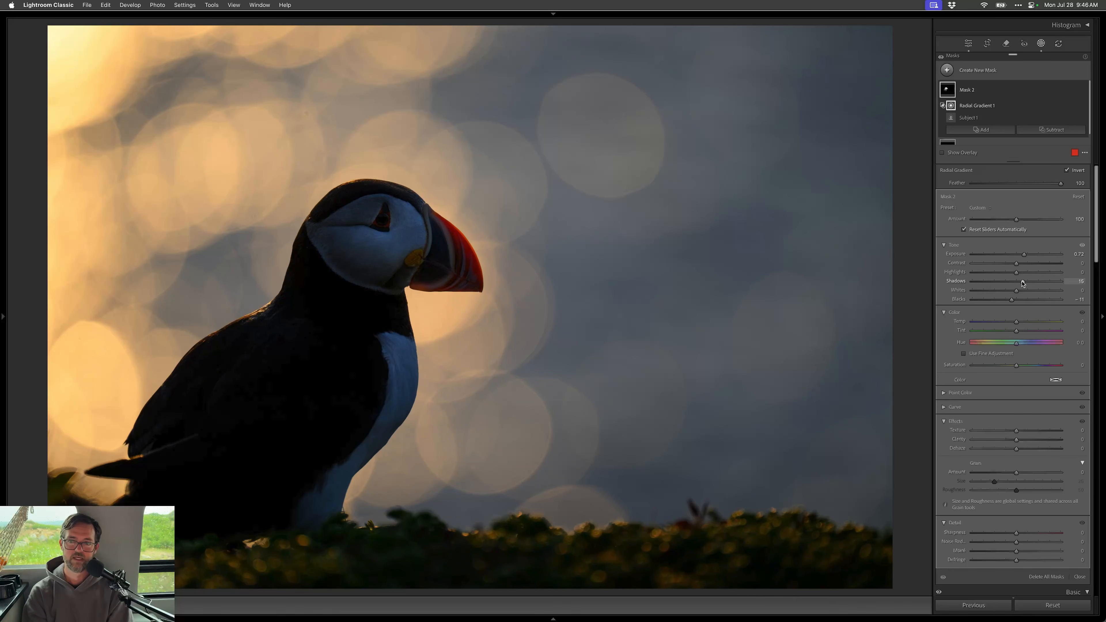
- Add a subject mask over the whole puffin and sample the bluish white of its face with Point Color
key("shift+s")
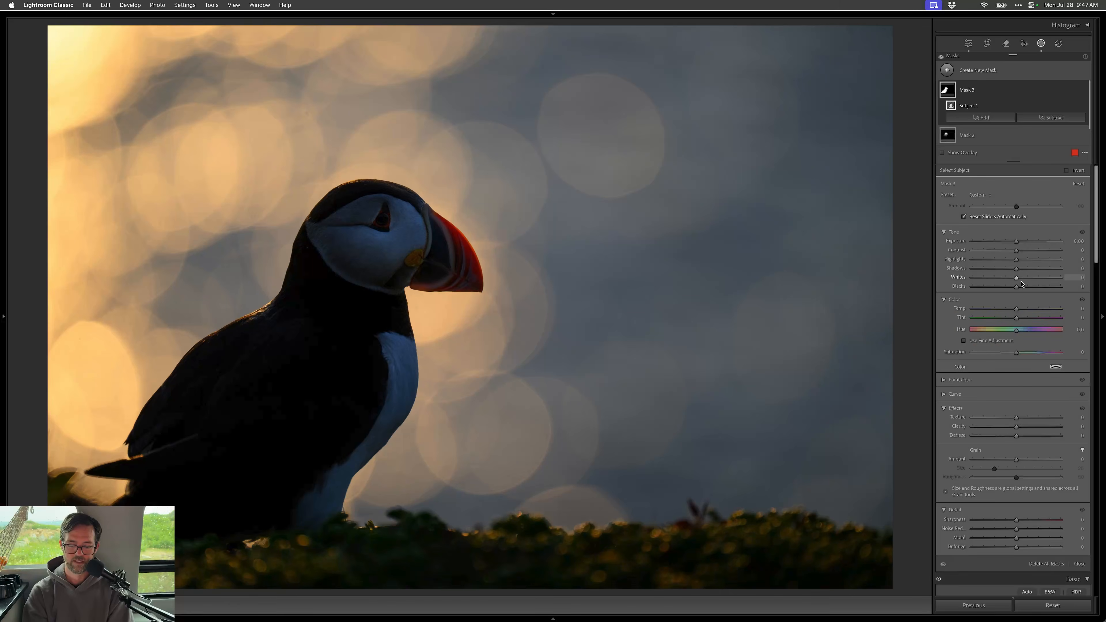
key("o")
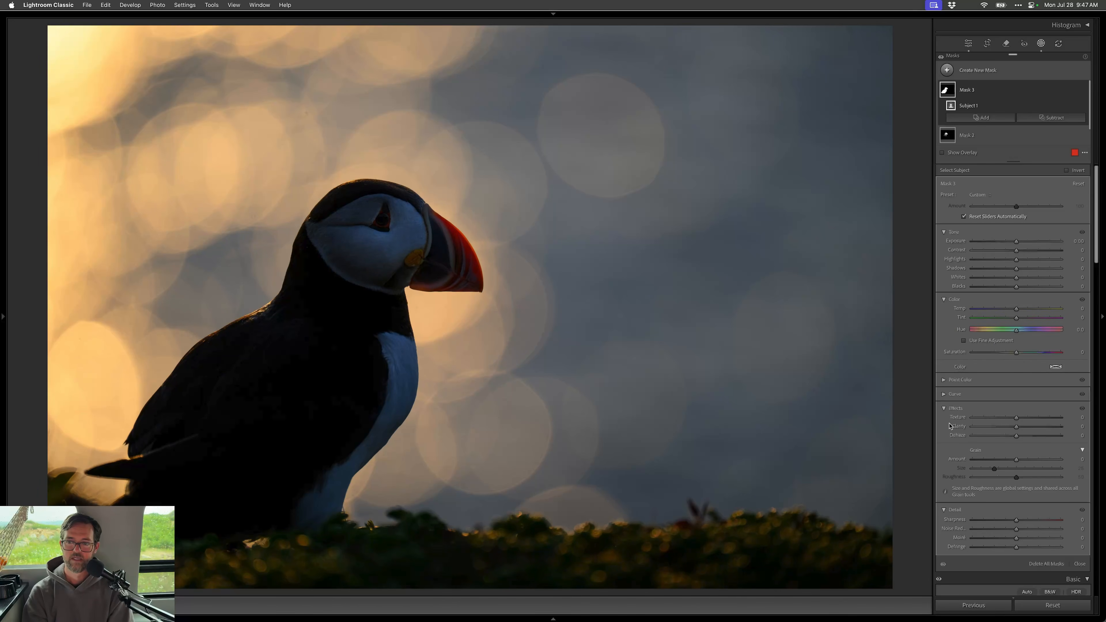
left_click(947, 380)
left_click(947, 398)
left_click(410, 218)
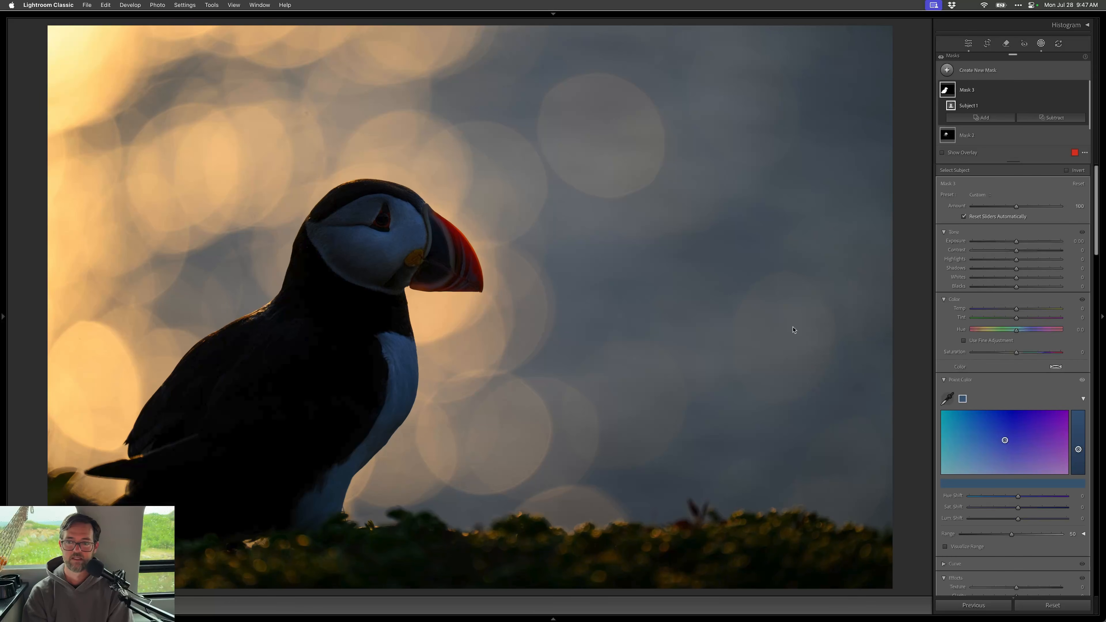
- Set the sampled face colour's sat shift to about -16 and warm the subject mask's temp to 24
left_click_drag(1018, 507, 1004, 509)
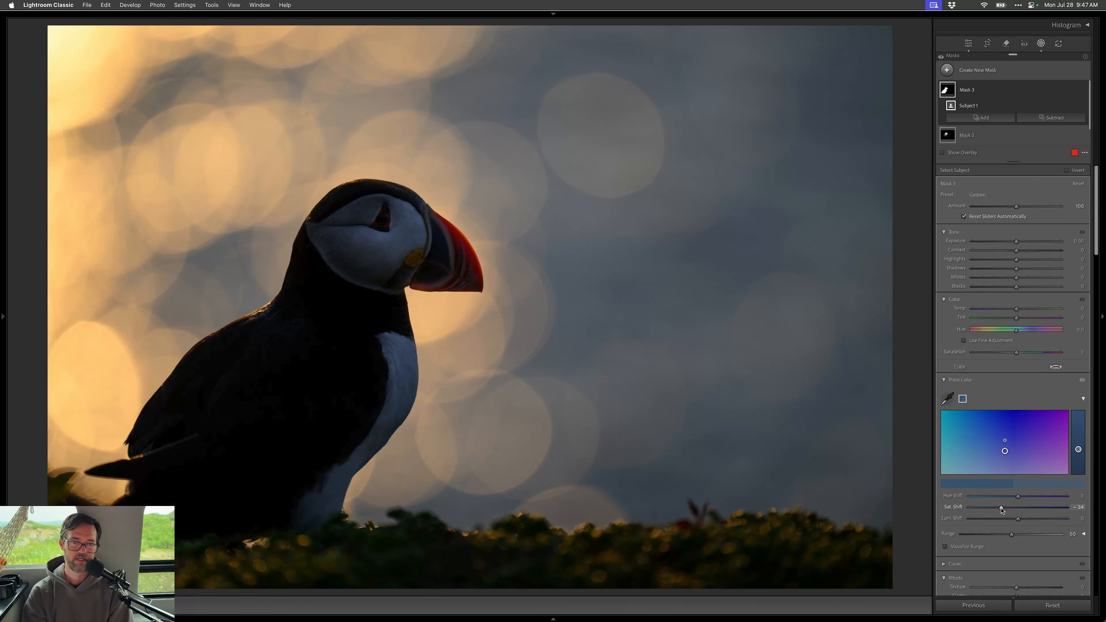
left_click_drag(1001, 510, 1002, 509)
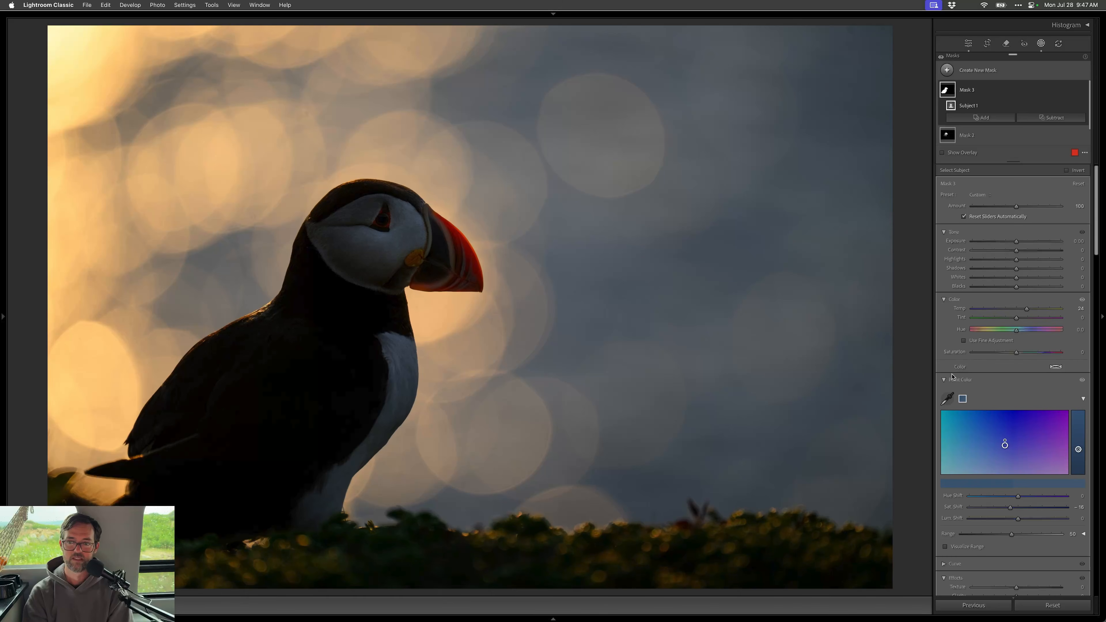
left_click(943, 380)
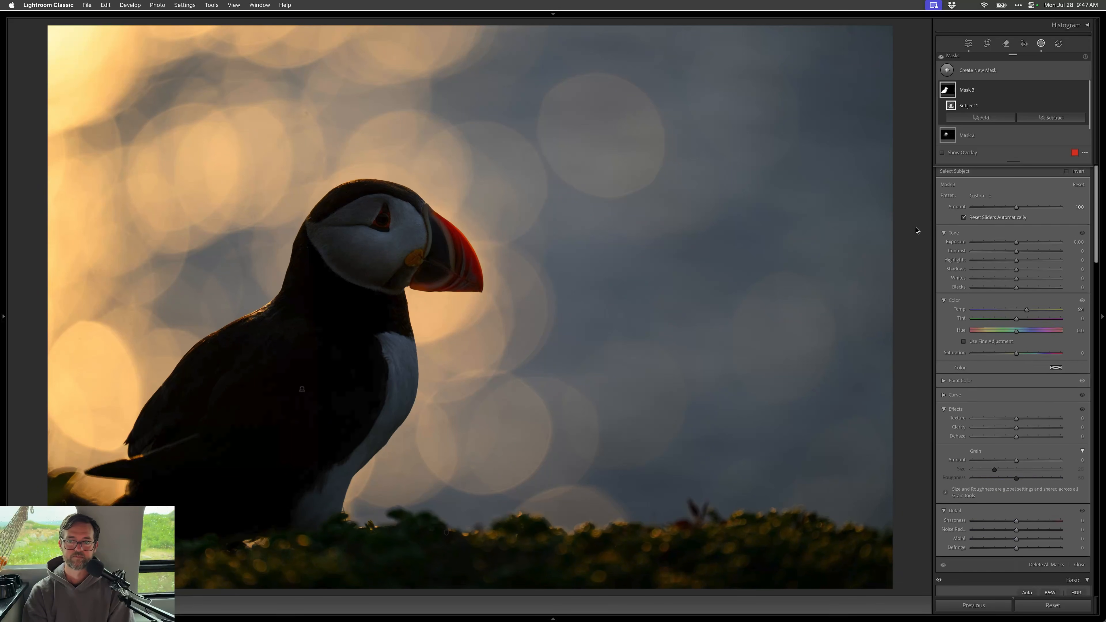
- Mask the bright upper-left bokeh with a diagonal linear gradient and set temp to about 8 and exposure to about -0.54
key("m")
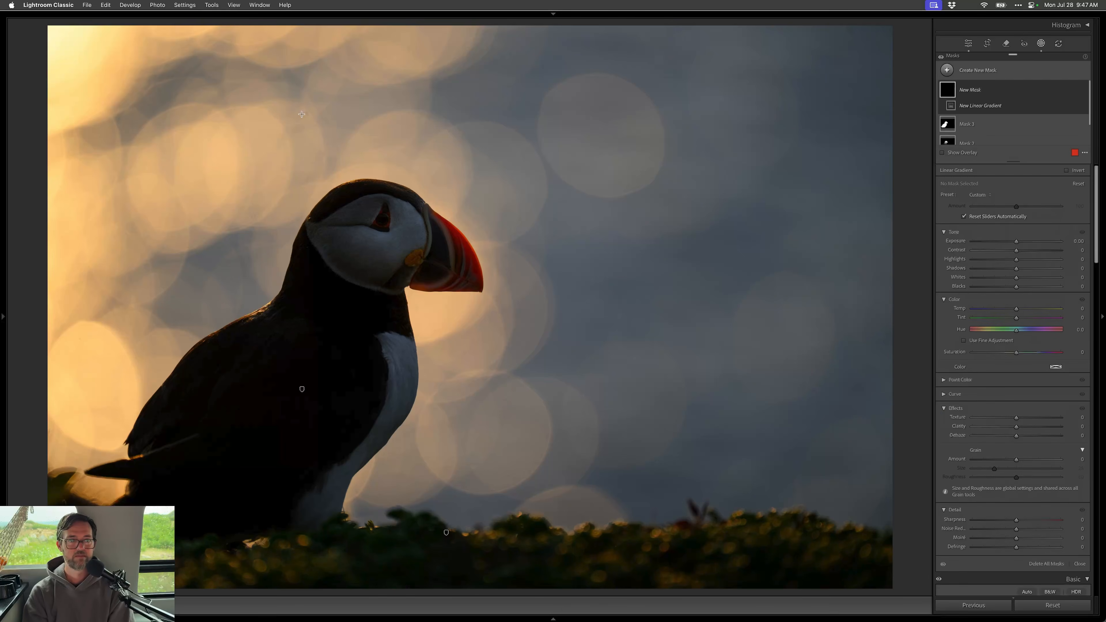
left_click_drag(190, 133, 618, 427)
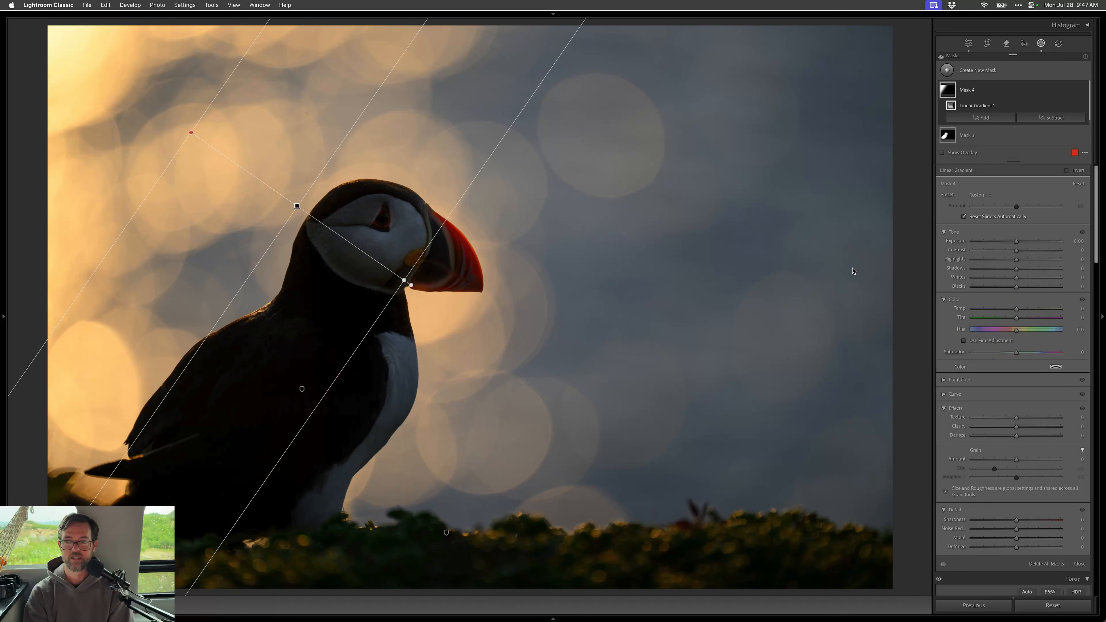
left_click_drag(1022, 310, 1024, 311)
left_click_drag(1017, 242, 1011, 242)
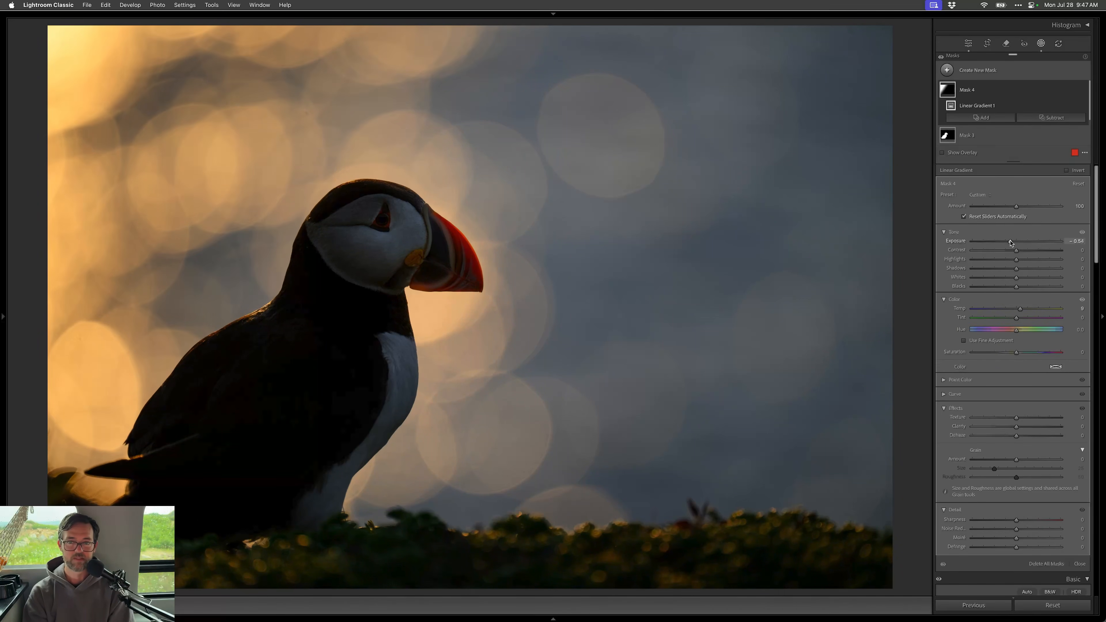
- Mask the right side of the background with a horizontal linear gradient, cool its temp to about -7 and leave masking
key("m")
left_click_drag(383, 240, 616, 238)
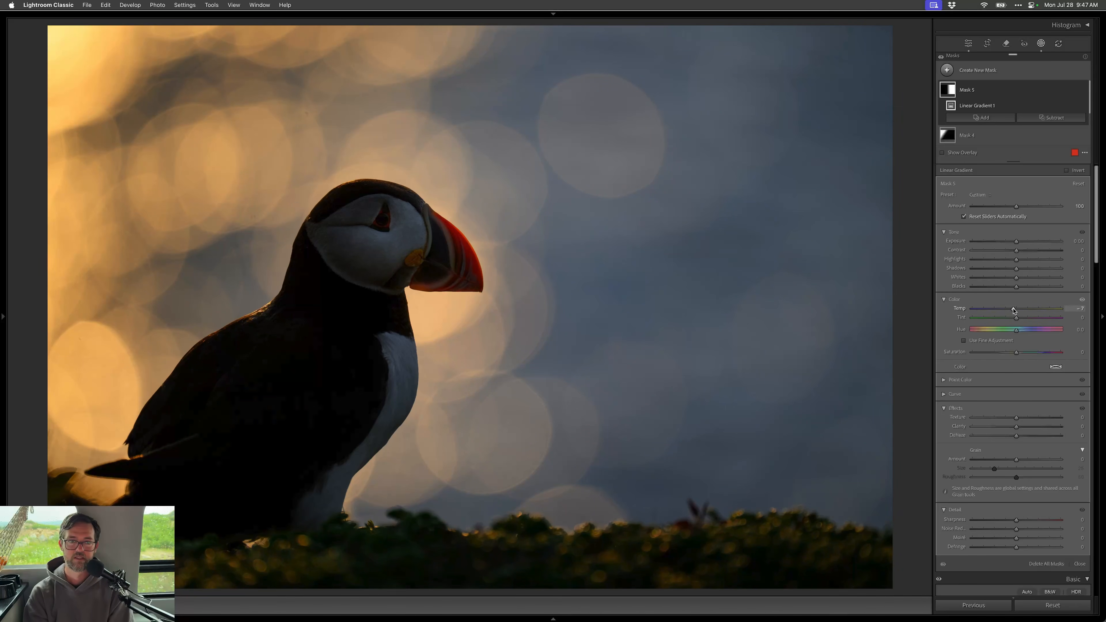
key("m")
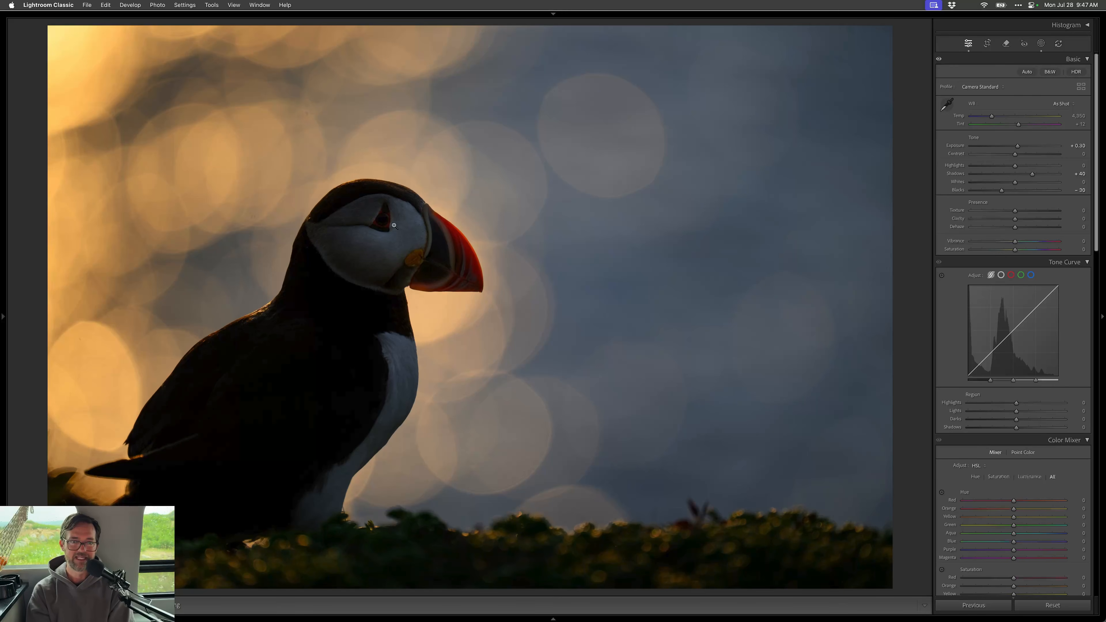
- Reopen the radial subject mask on the puffin's head, lower its amount to about 60 and leave masking
key("m")
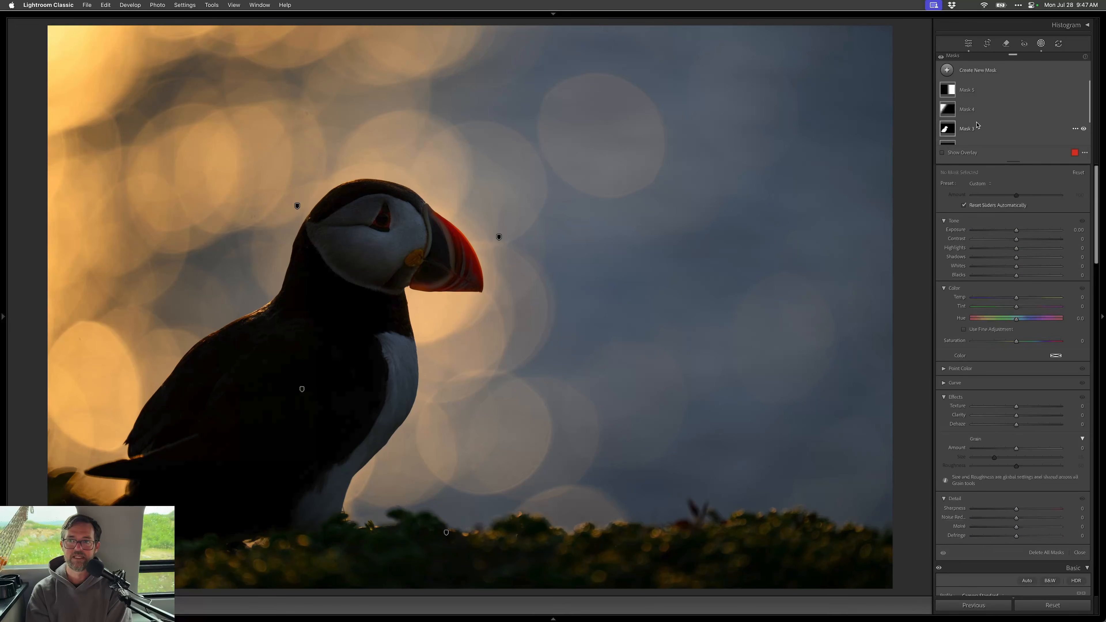
left_click(946, 127)
scroll(945, 122, "down", 2)
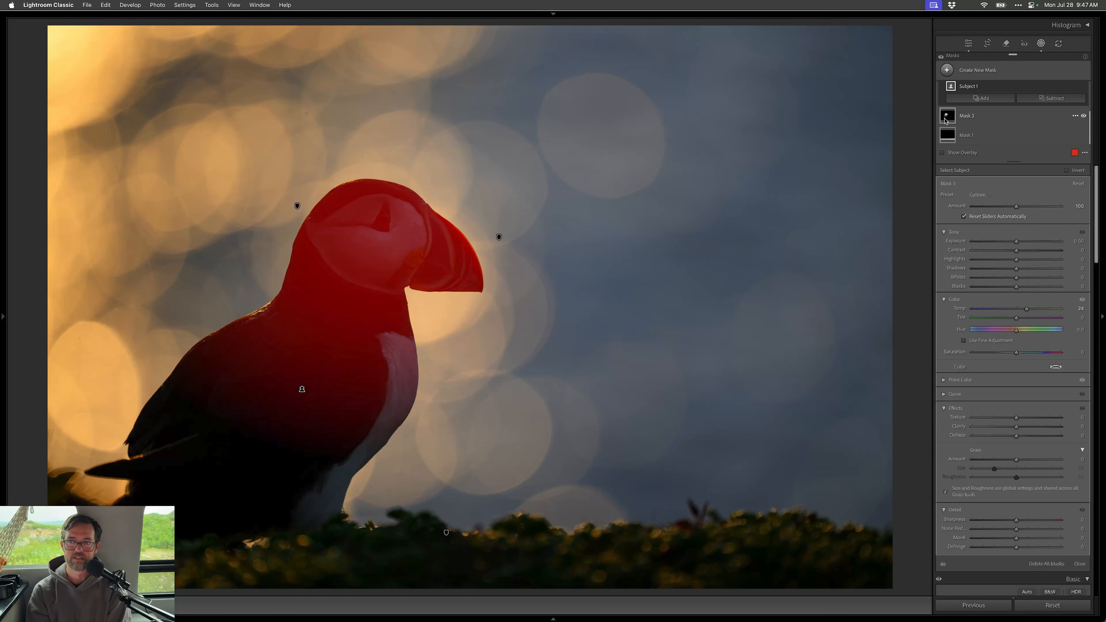
left_click(946, 119)
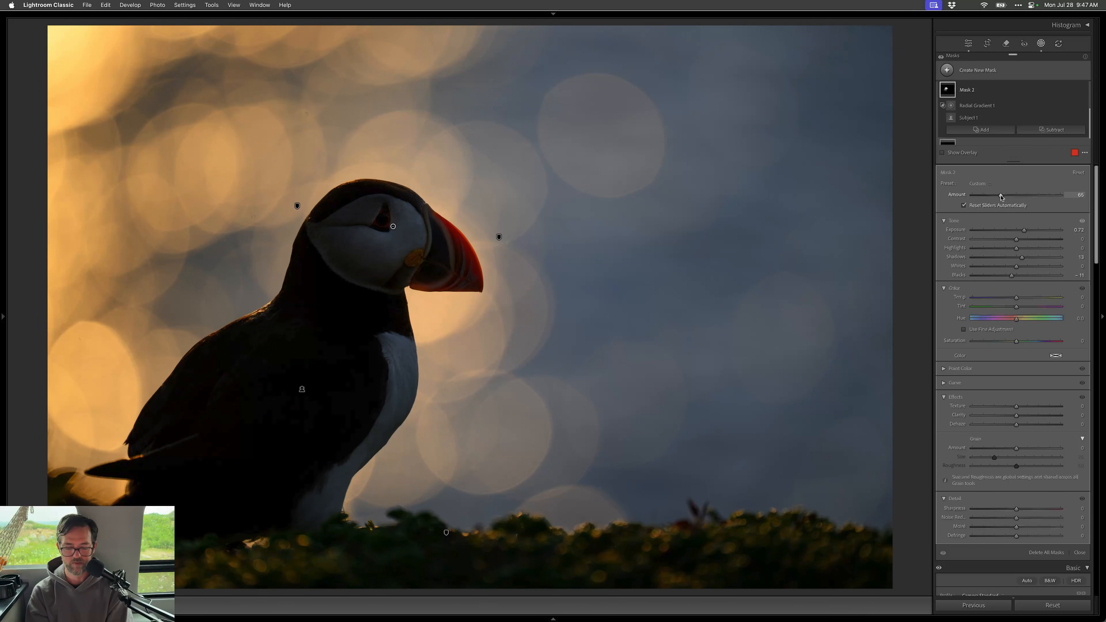
key("shift+w")
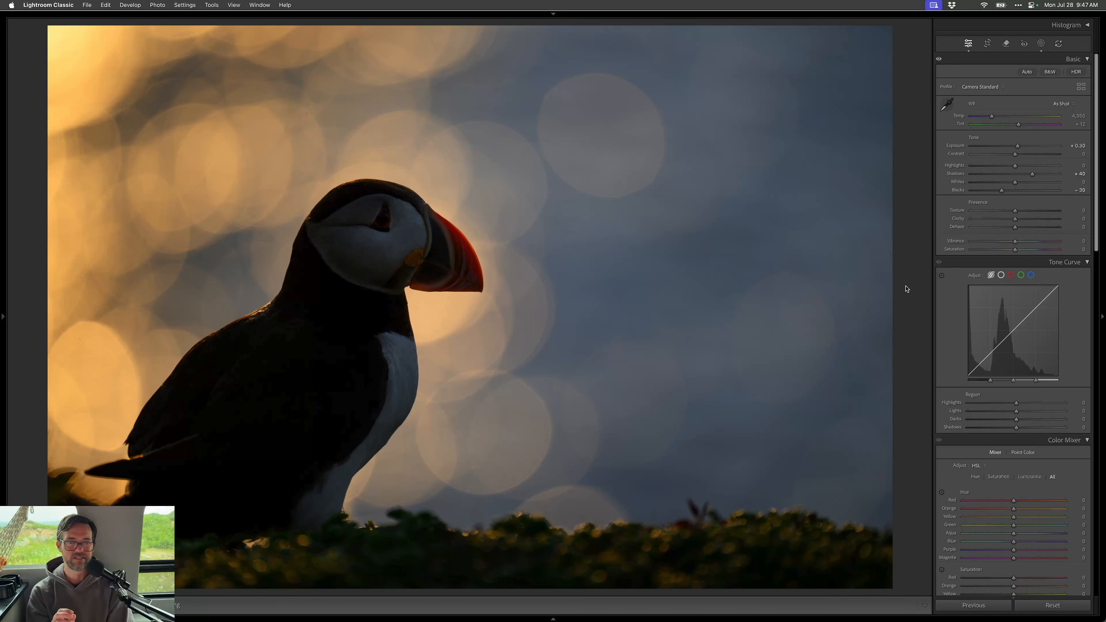
- Lower the photo's overall shadows to +20 and compare the edit with the before version
key("backslash")
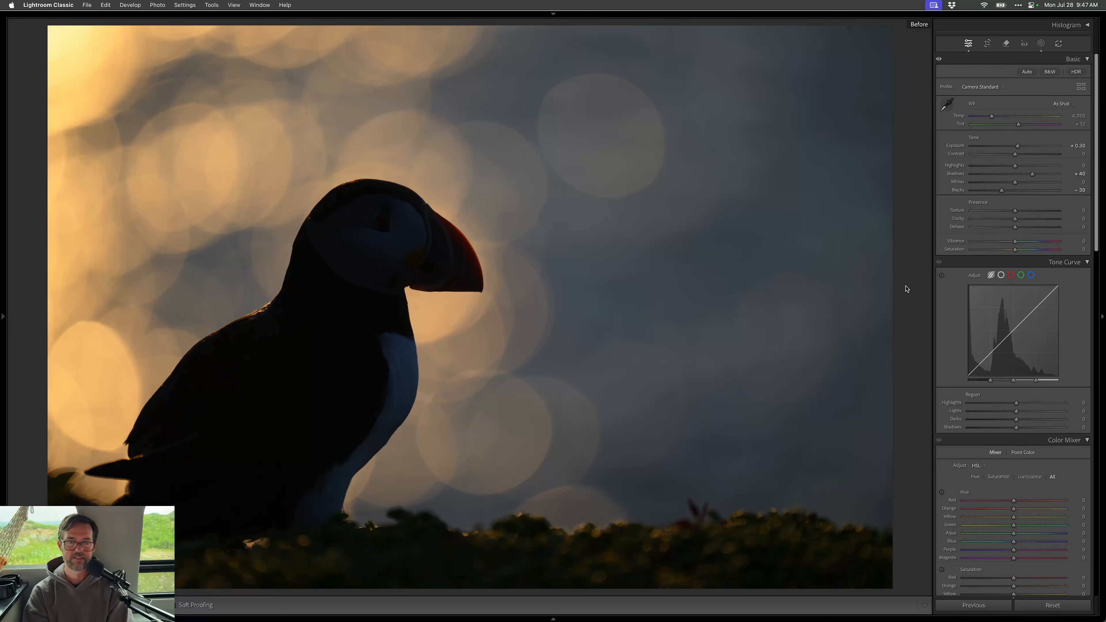
key("backslash")
key("backslash")
key("backslash")
left_click(1024, 174)
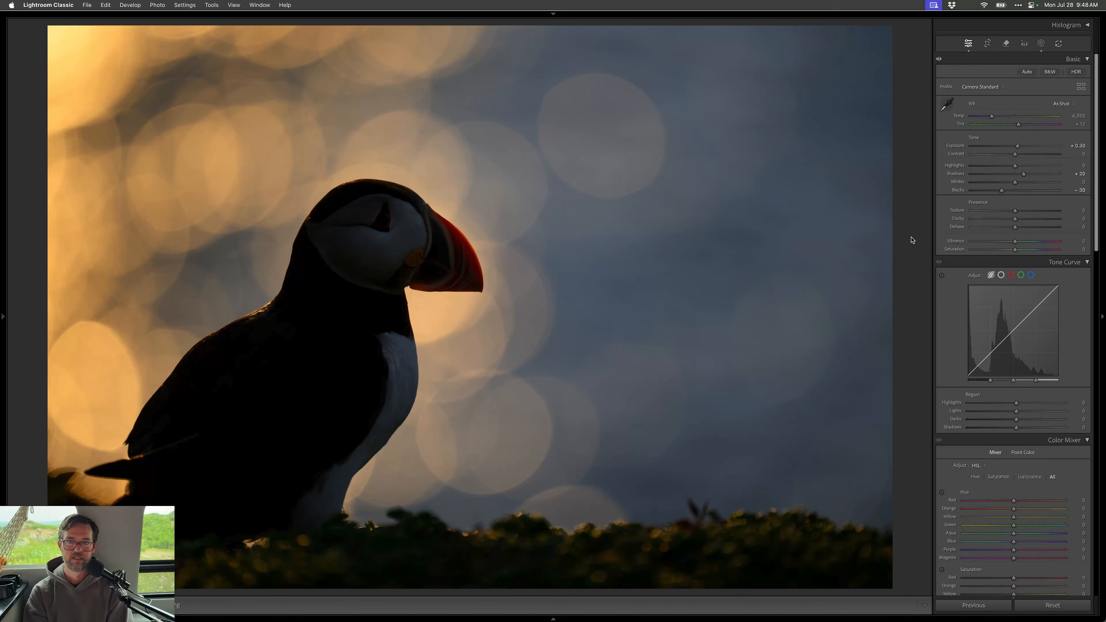
key("backslash")
key("backslash")
key("backslash")
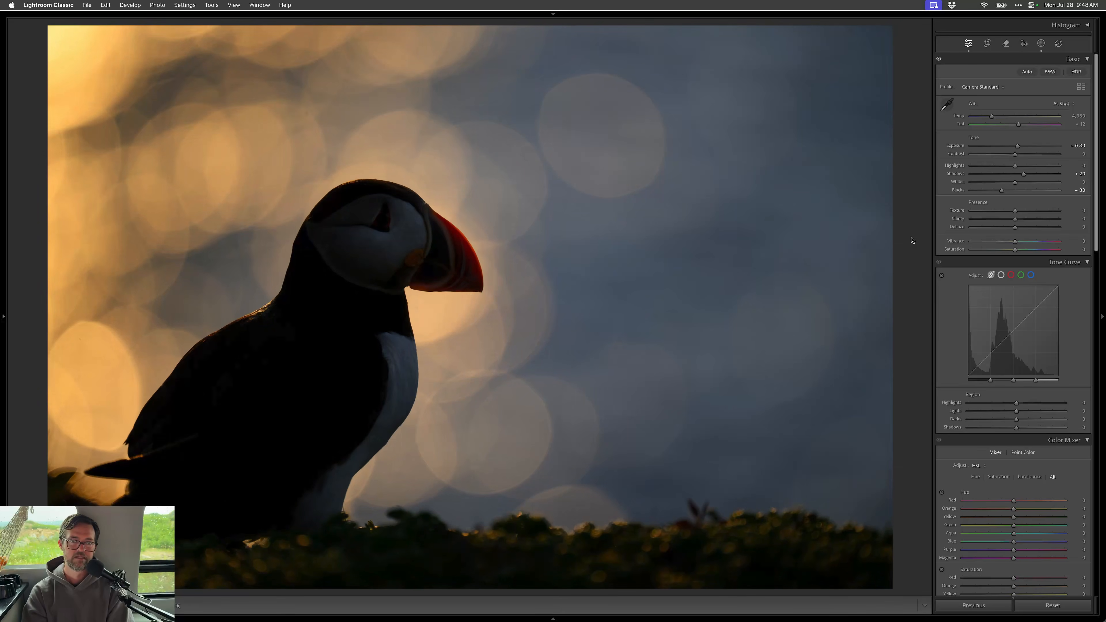
key("backslash")
- Go to the next puffin silhouette photo and set exposure to +0.80, highlights to +40 and blacks to -40
key("Right")
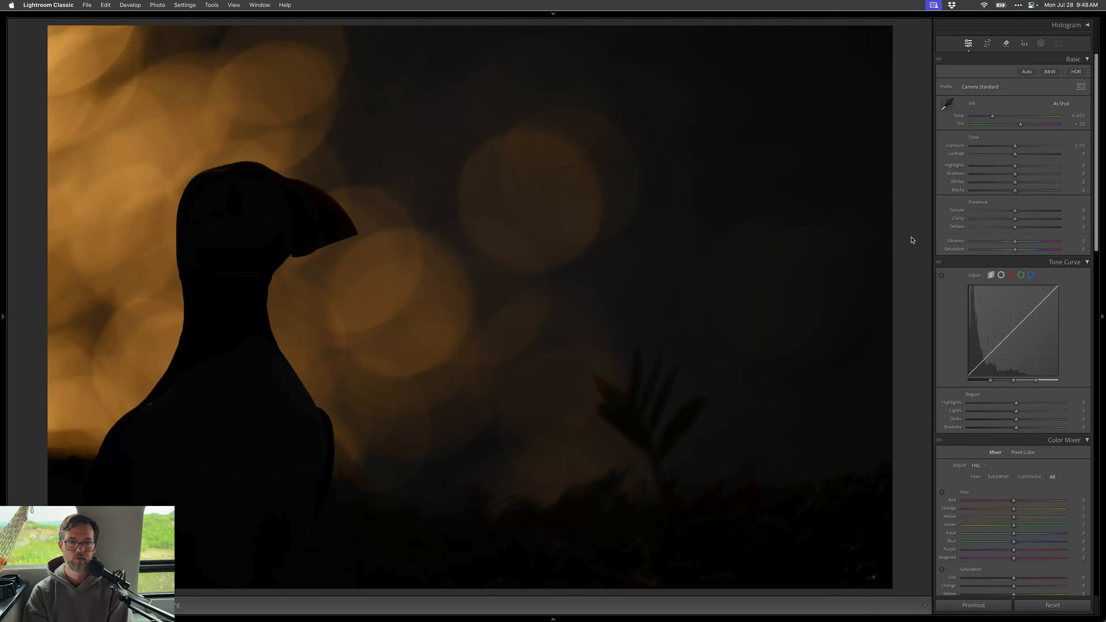
key("equal")
key("equal")
key("equal")
key("equal")
key("equal")
key("equal")
key("equal")
key("equal")
key("minus")
key("minus")
key("minus")
key("minus")
key("minus")
key("minus")
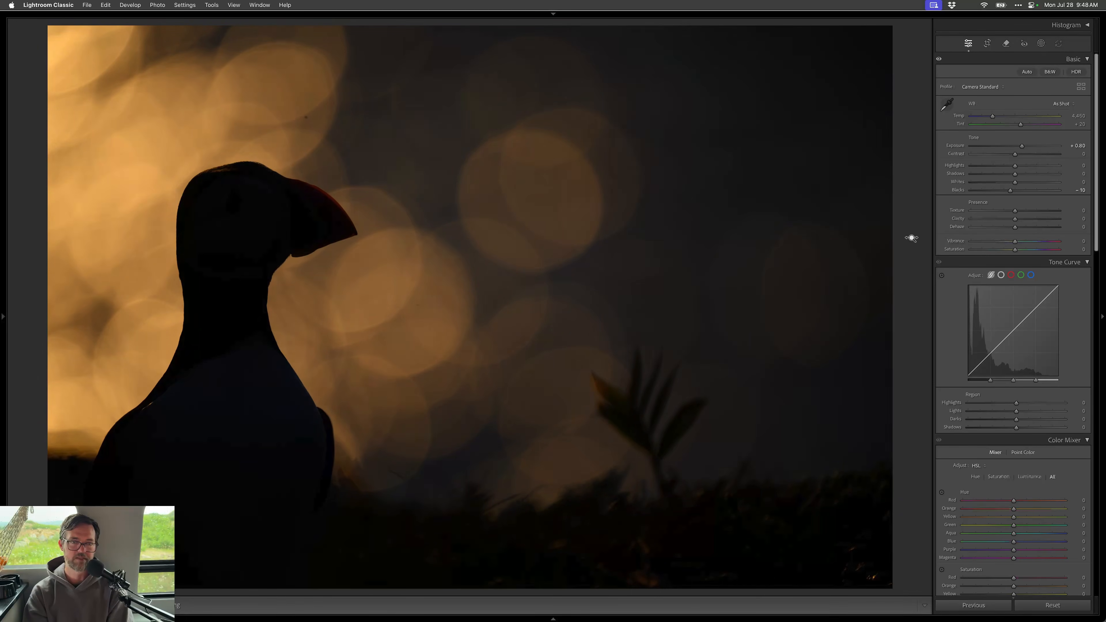
key("minus")
key("minus")
key("equal")
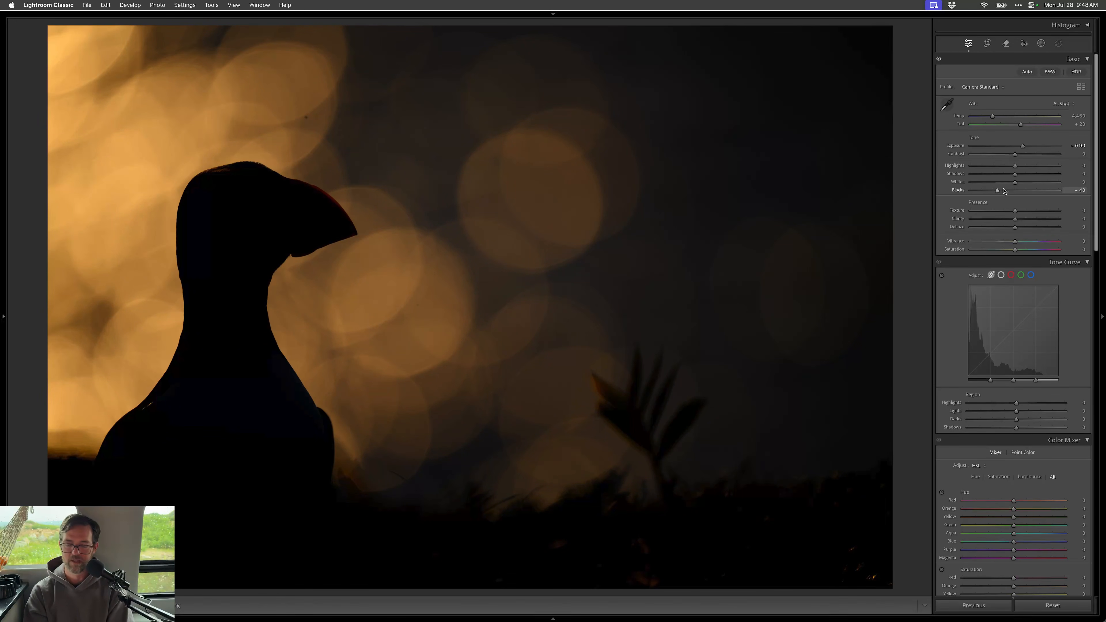
left_click_drag(1019, 171, 1032, 169)
left_click_drag(1015, 174, 1019, 174)
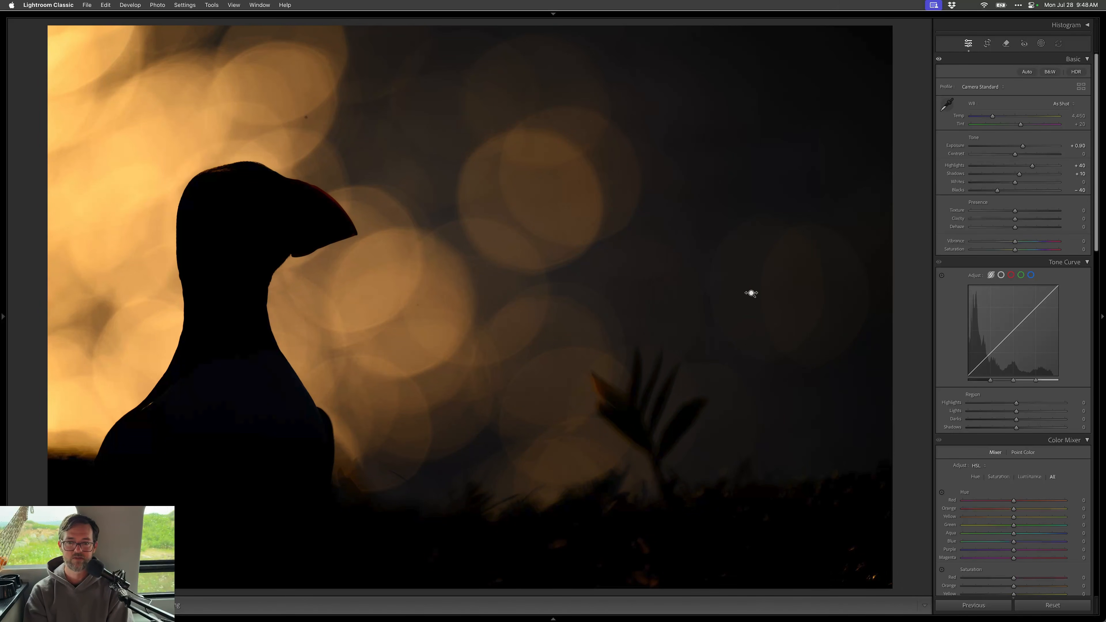
- Mask the dark right side with a linear gradient and set exposure to 0.67, blacks to -11 and temp to about -5
key("m")
left_click_drag(733, 307, 222, 400)
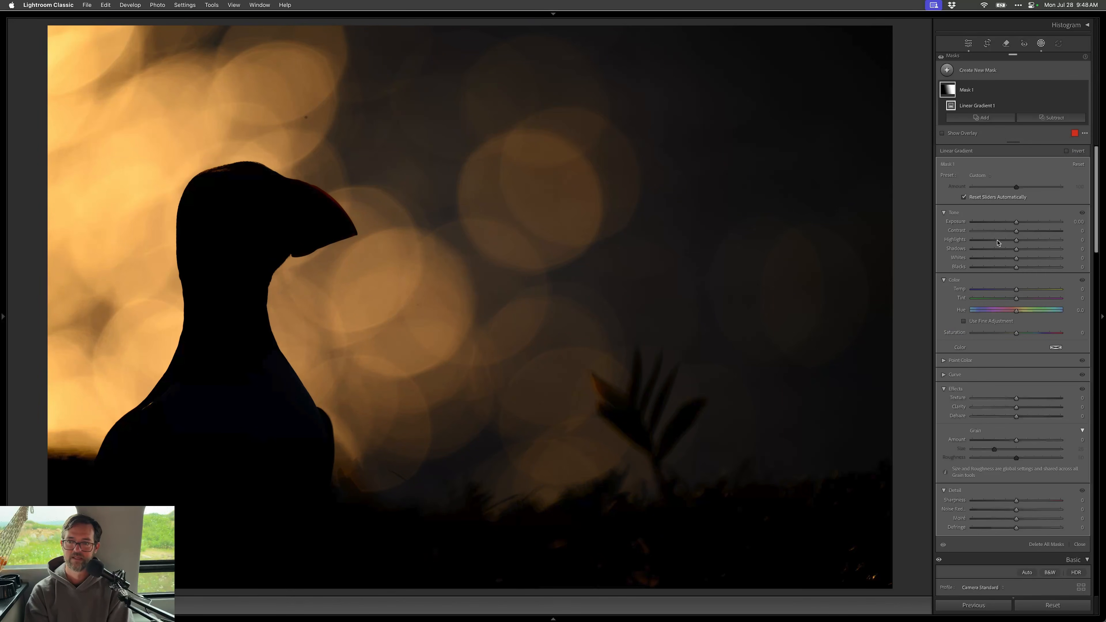
left_click_drag(1019, 221, 1027, 224)
left_click(1011, 267)
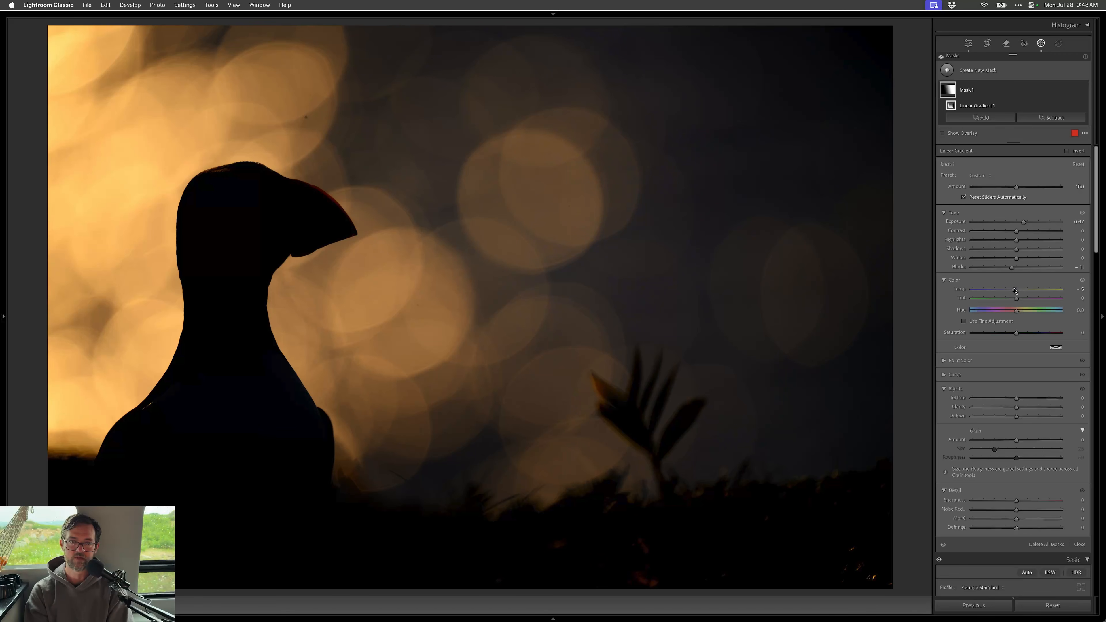
- Remove the dark spot in the bokeh above the puffin's head and the blemish along its left shoulder edge
key("q")
key("bracketleft")
left_click(306, 118)
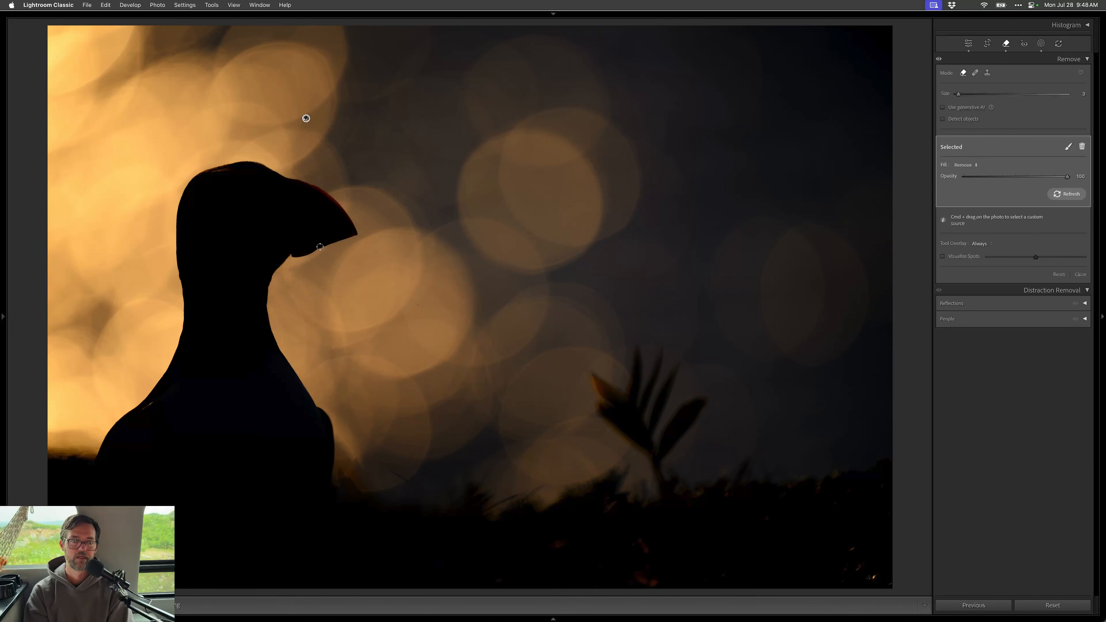
key("bracketright")
left_click_drag(156, 402, 145, 408)
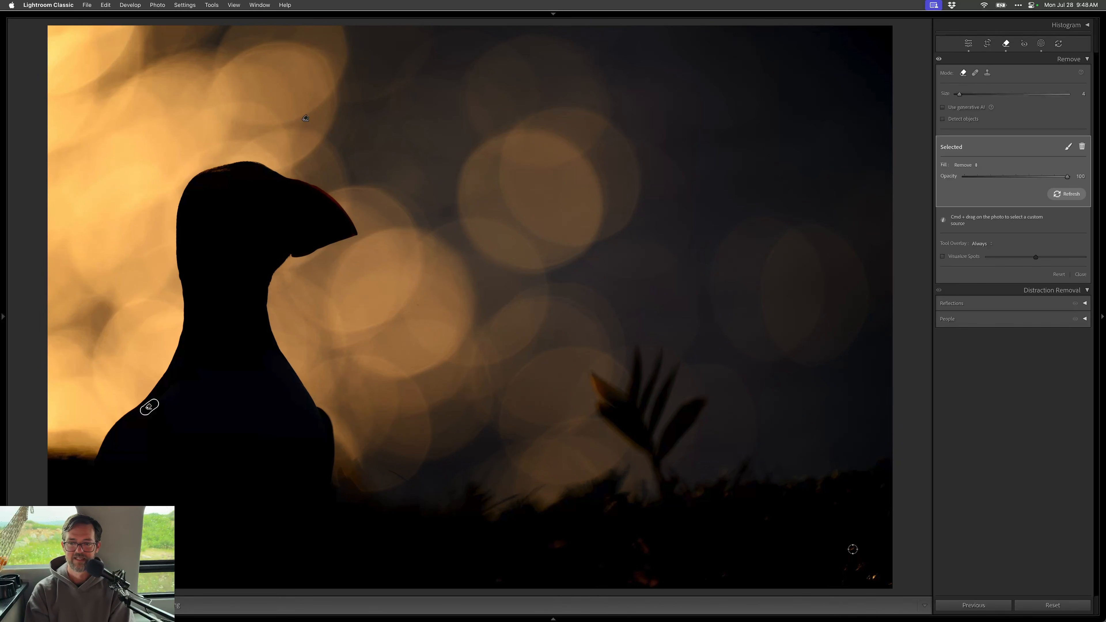
- Darken the lower-right ground with a linear gradient at exposure about -2.88, highlights -77 and whites -84, and compare before and after
key("shift+w")
key("m")
left_click_drag(802, 556, 798, 503)
left_click_drag(1017, 241, 978, 277)
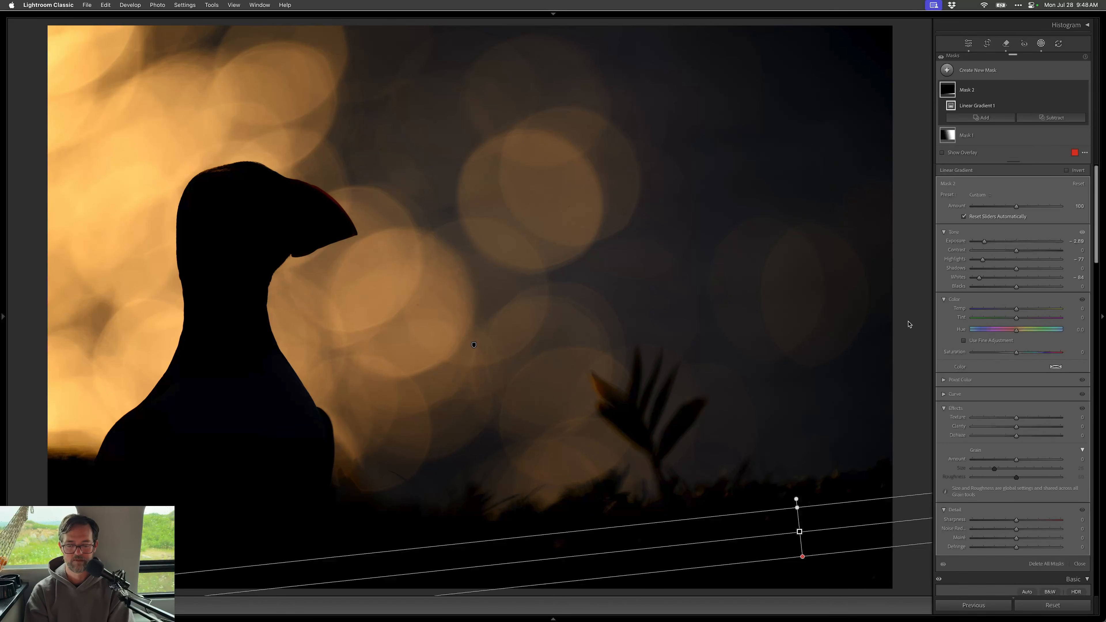
key("m")
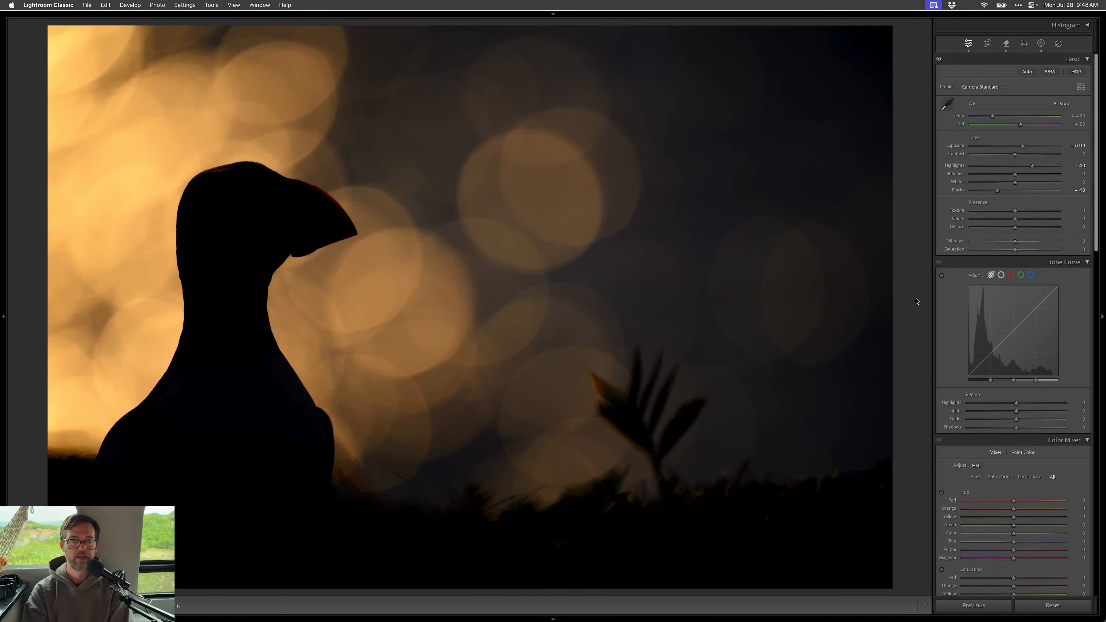
key("backslash")
key("backslash")
key("backslash")
key("backslash")
key("backslash")
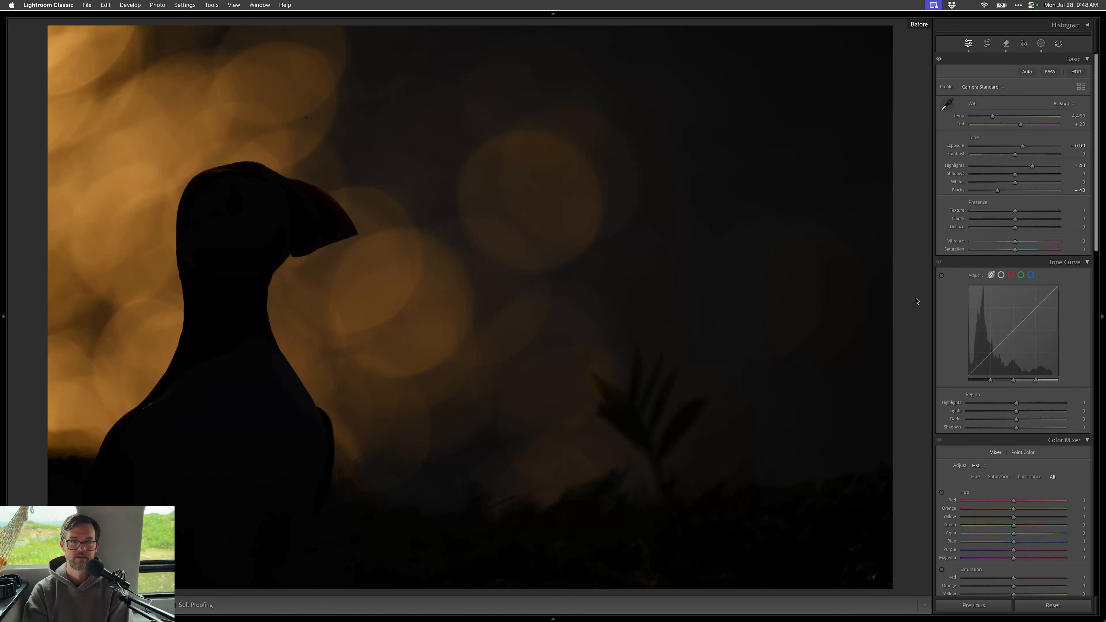
key("backslash")
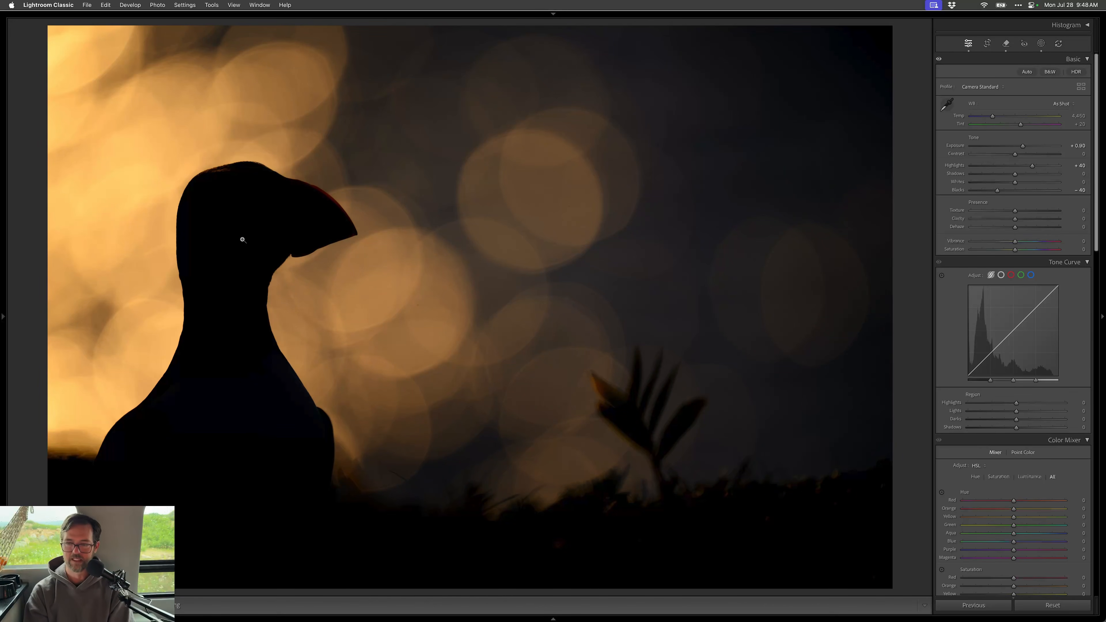
- Mask the bright left bokeh with a linear gradient, set exposure to -0.42 and highlights to about -10, and compare before and after
key("shift+w")
mouse_move(952, 111)
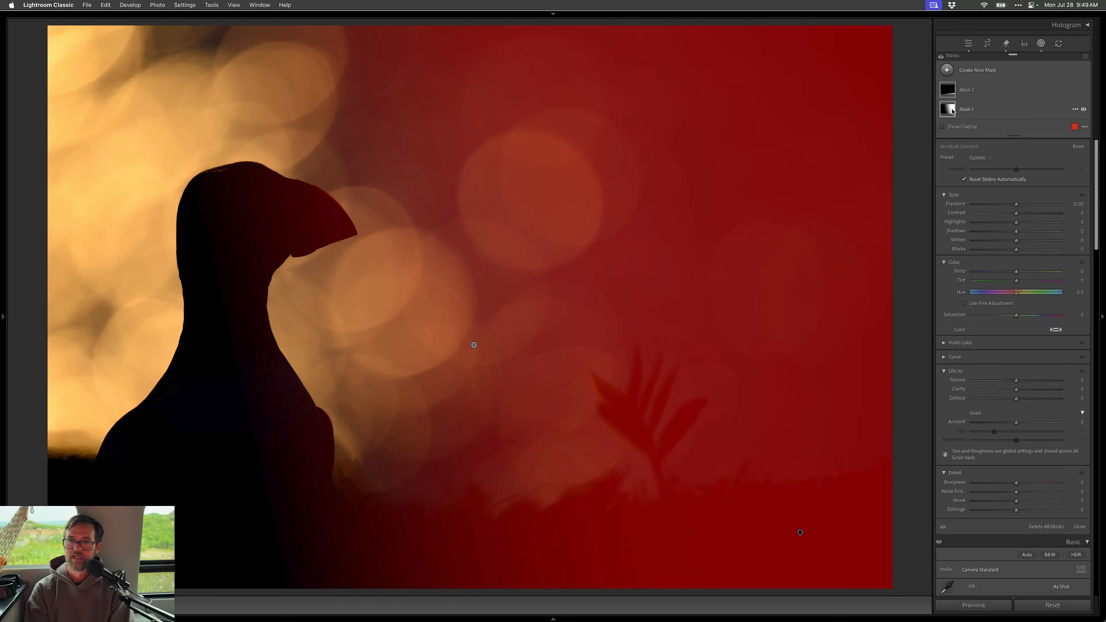
key("m")
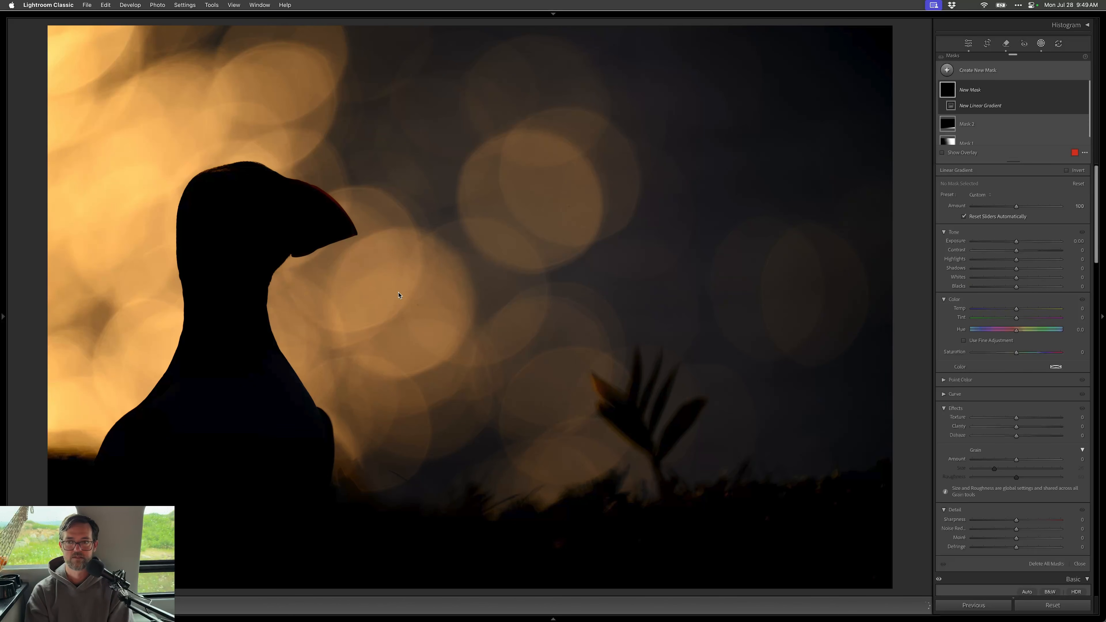
left_click_drag(397, 295, 531, 257)
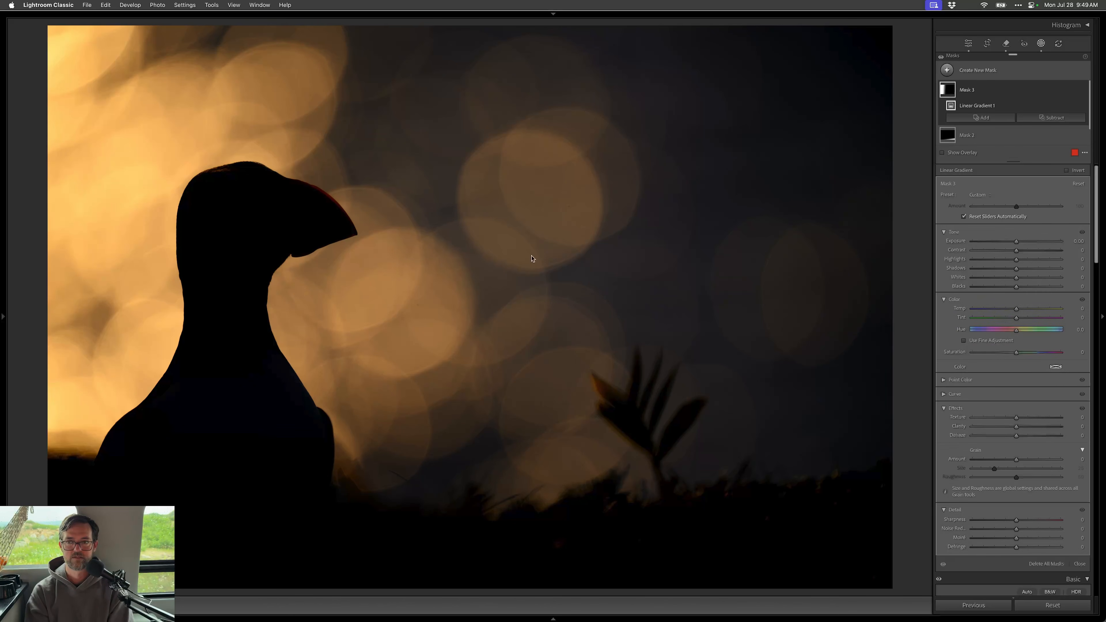
left_click(1011, 242)
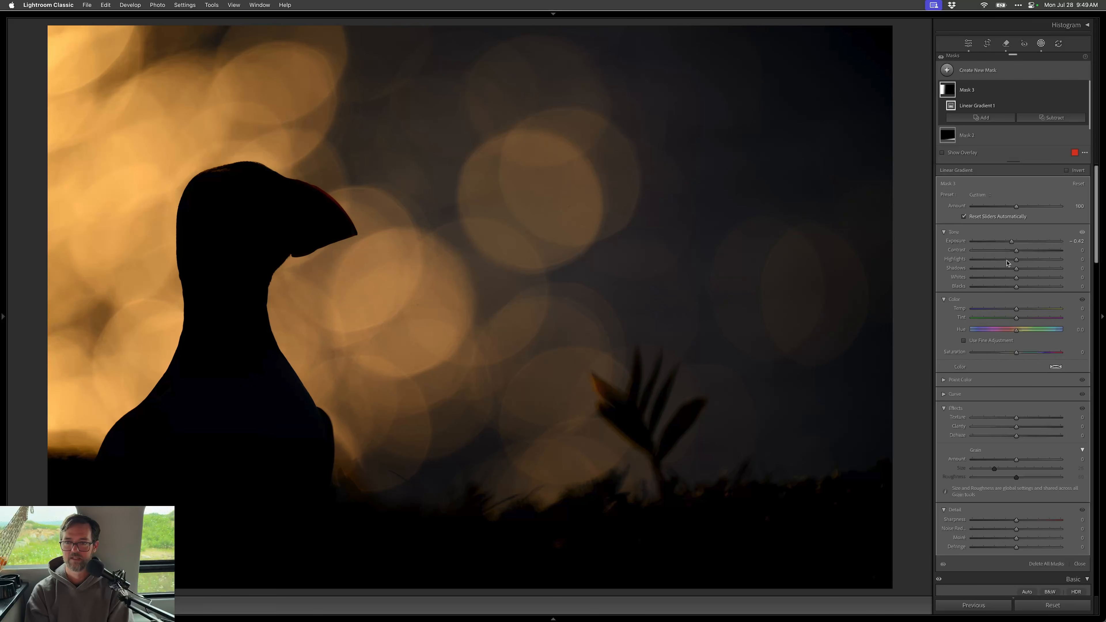
left_click_drag(1005, 262, 1011, 262)
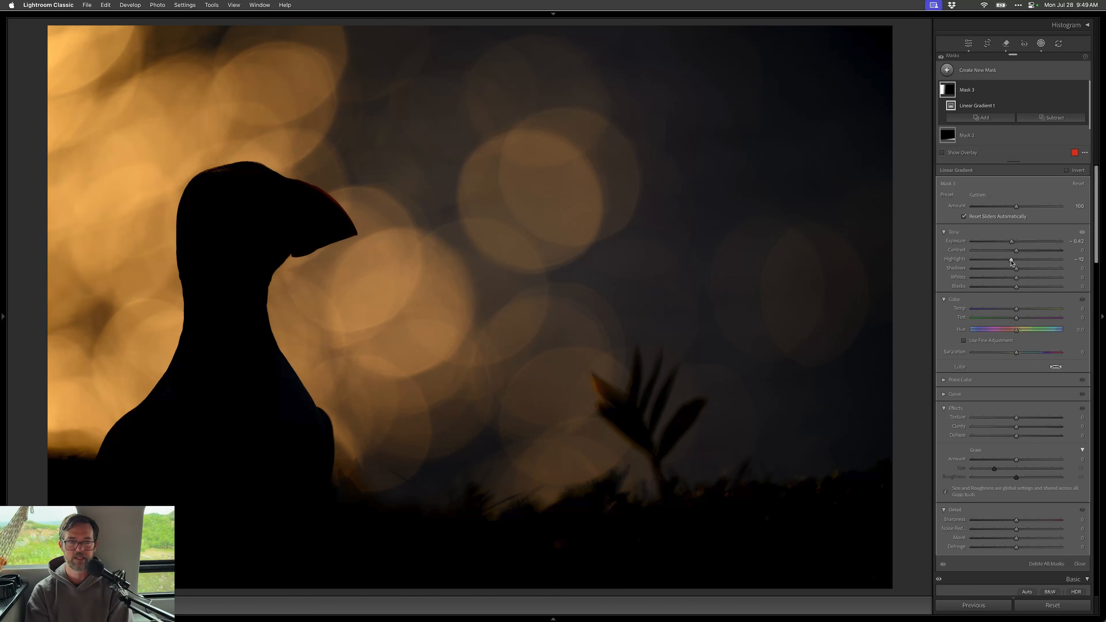
key("shift+w")
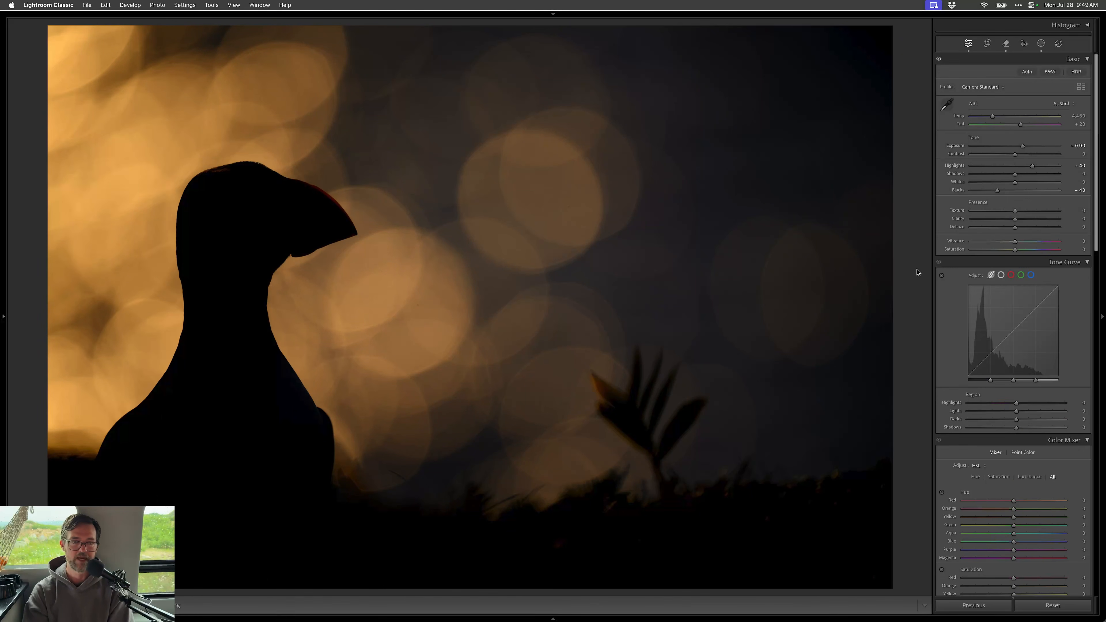
key("backslash")
key("backslash")
key("backslash")
key("backslash")
key("backslash")
key("backslash")
- Go to the next photo of the puffin on rocks and crop it tighter at the original aspect, placing the bird toward the lower right
key("Right")
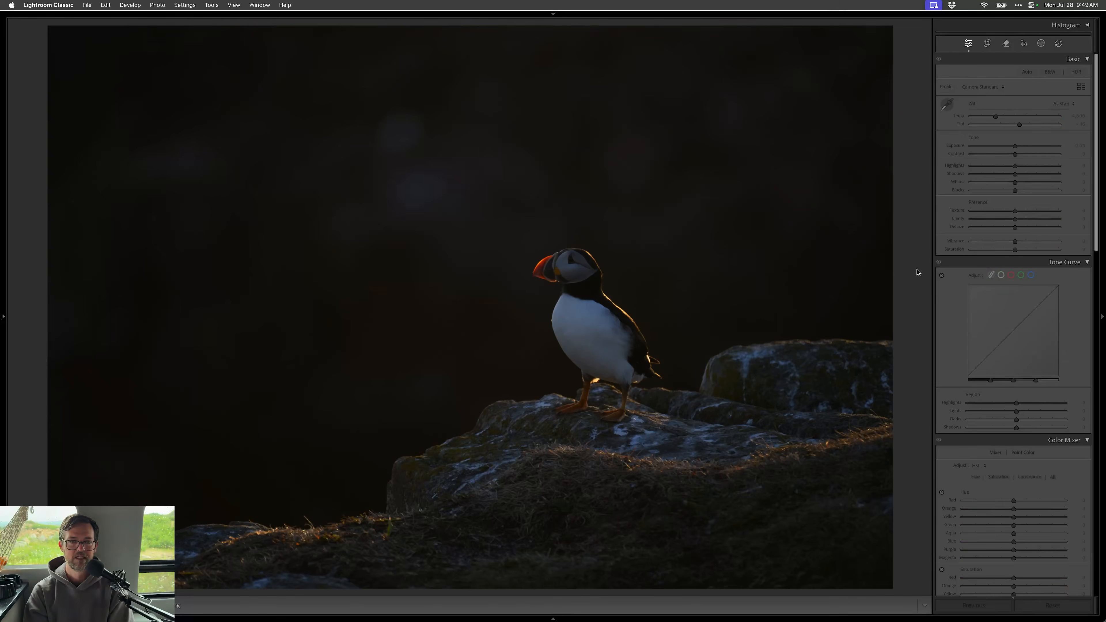
key("r")
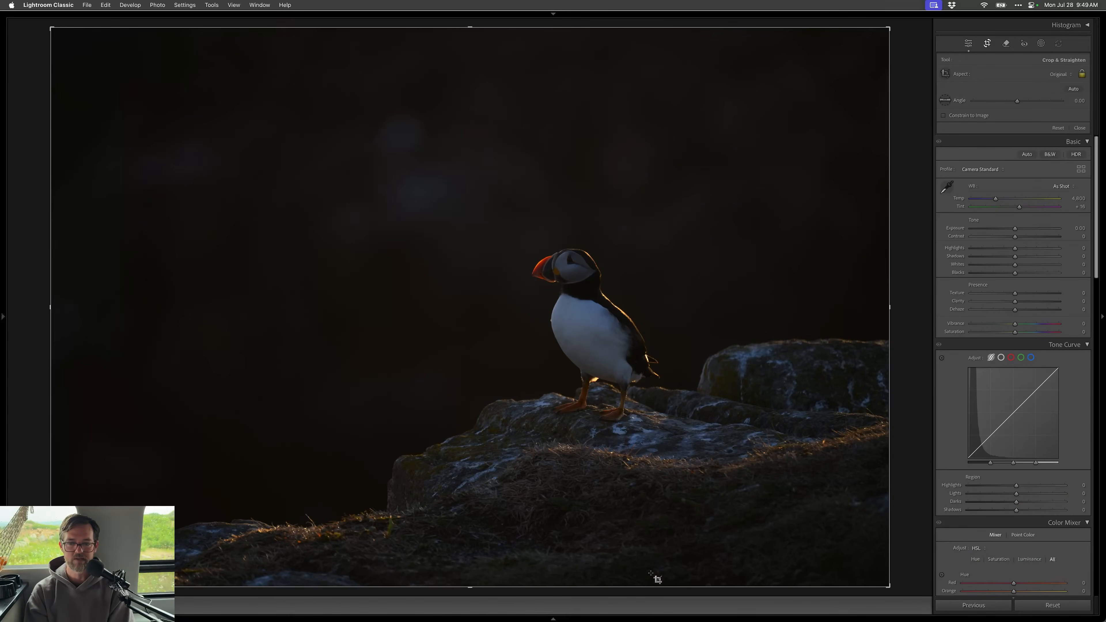
left_click_drag(642, 584, 642, 541)
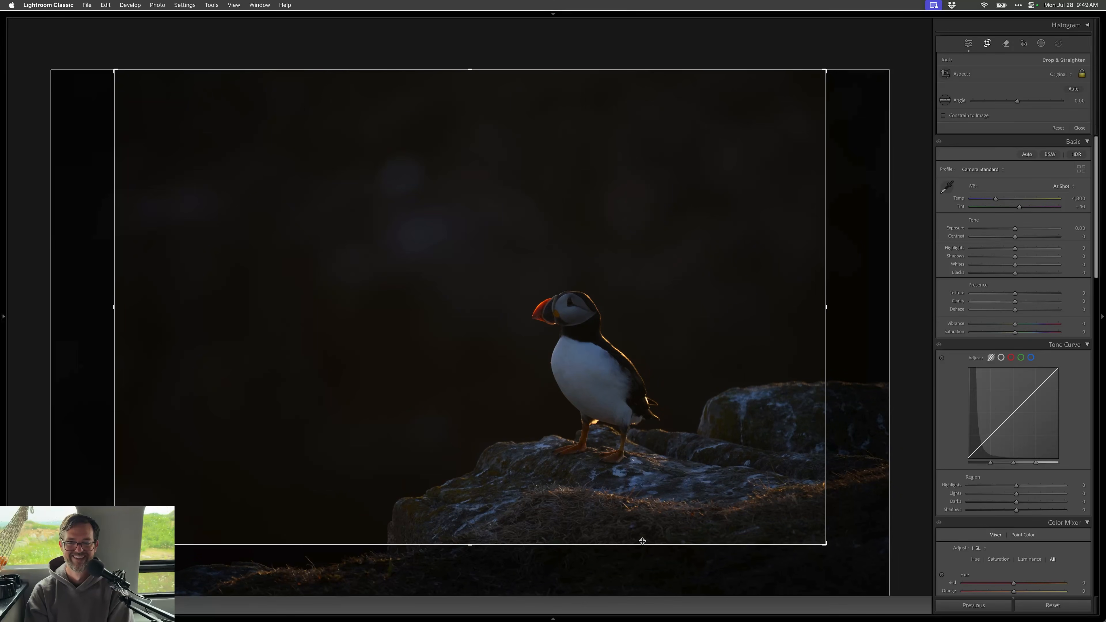
left_click_drag(649, 328, 735, 334)
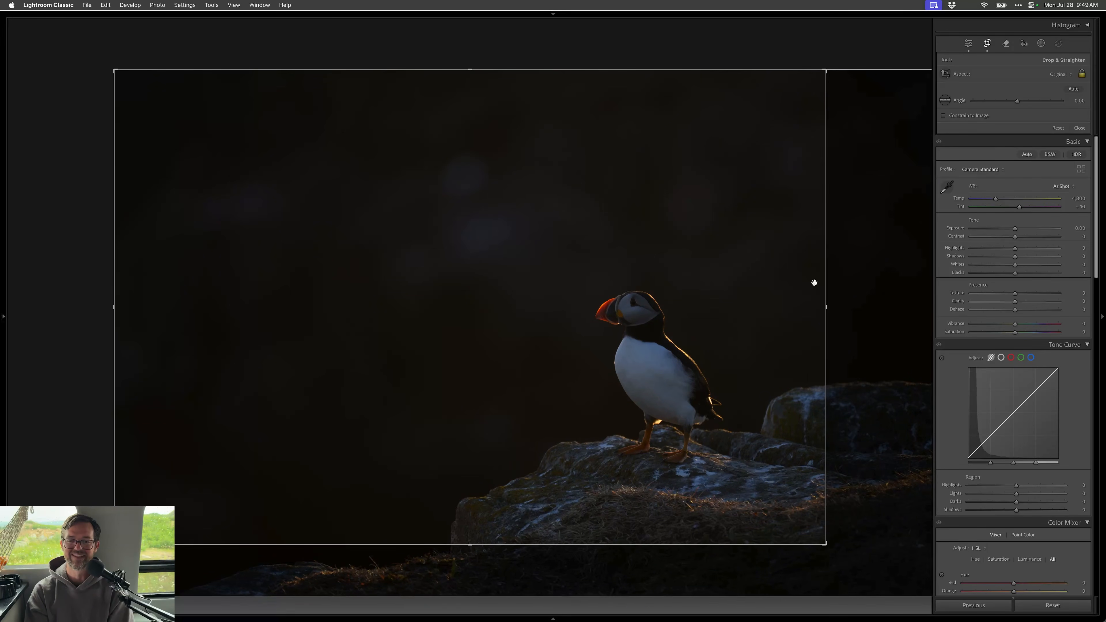
left_click_drag(822, 287, 808, 286)
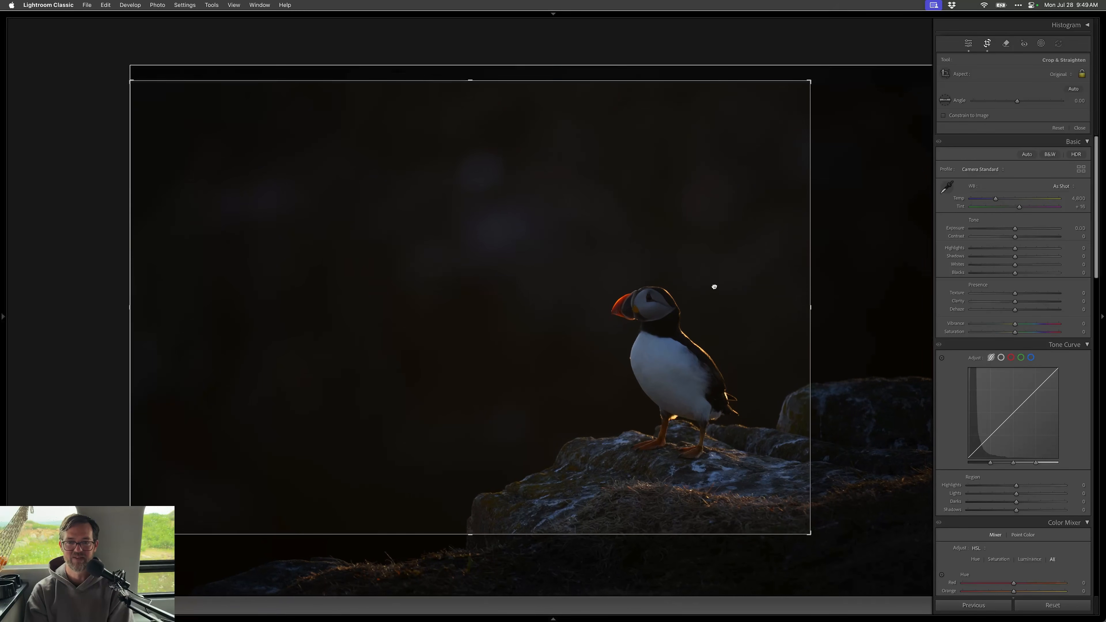
key("Return")
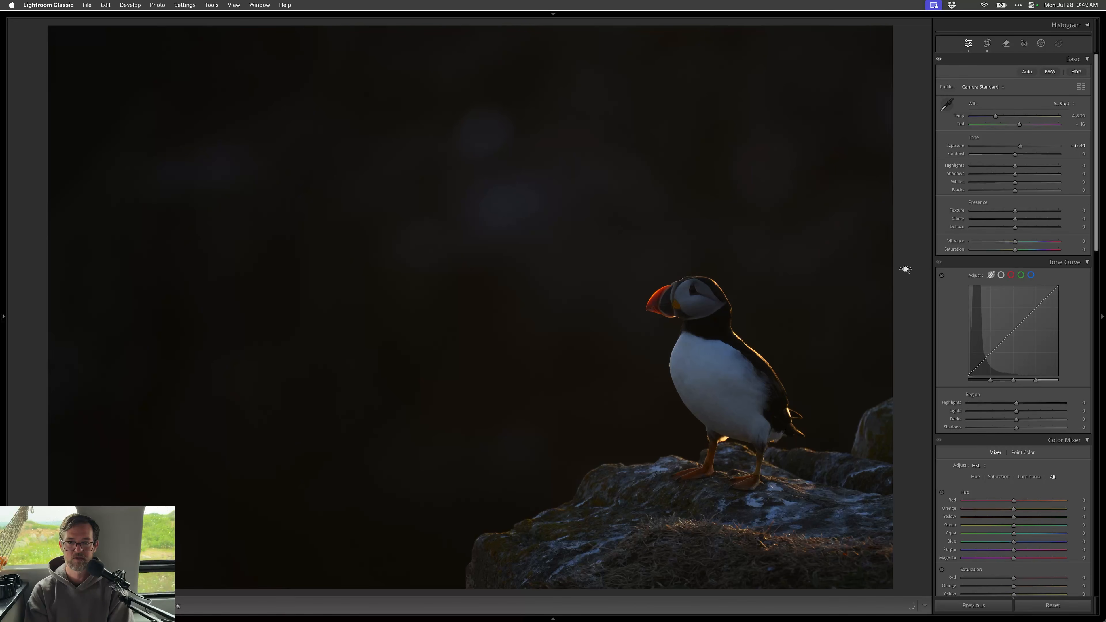
- Set the cropped photo's exposure to +0.60, shadows to +10 and blacks to -20
key("super+shift+z")
key("super+shift+z")
key("super+shift+z")
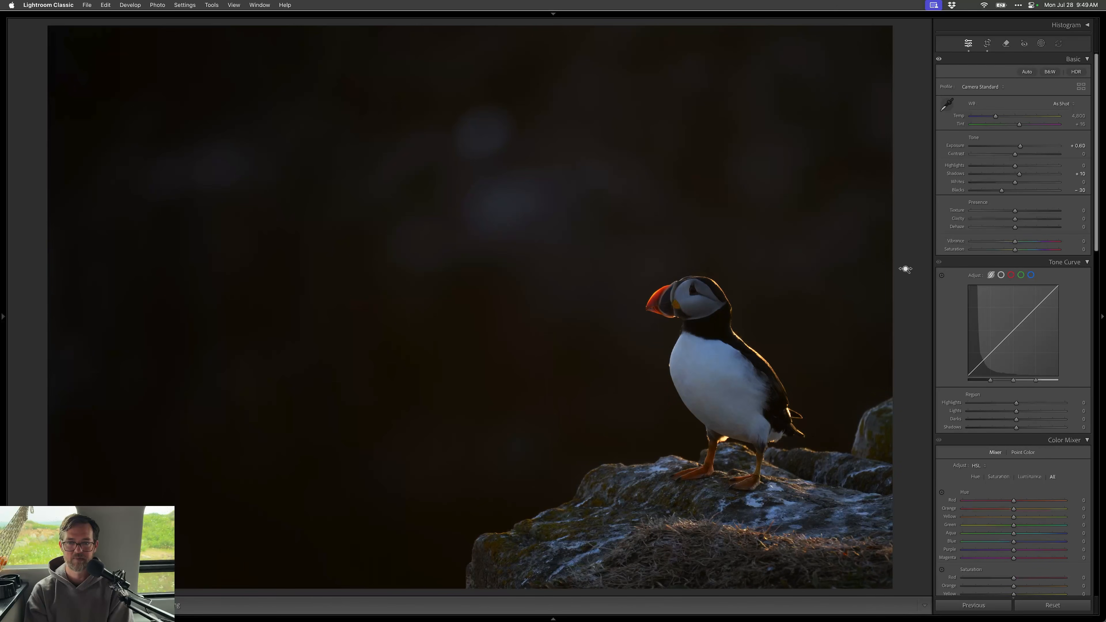
key("super+shift+z")
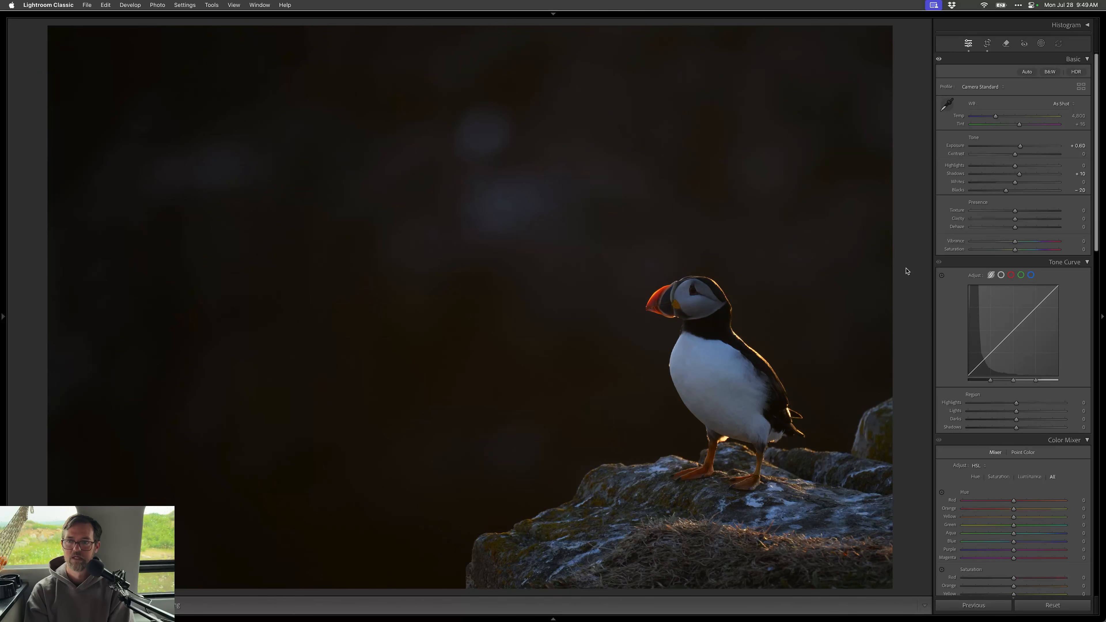
- Mask the photo's background and darken it with exposure about -0.16 and blacks about -15
left_click(1042, 44)
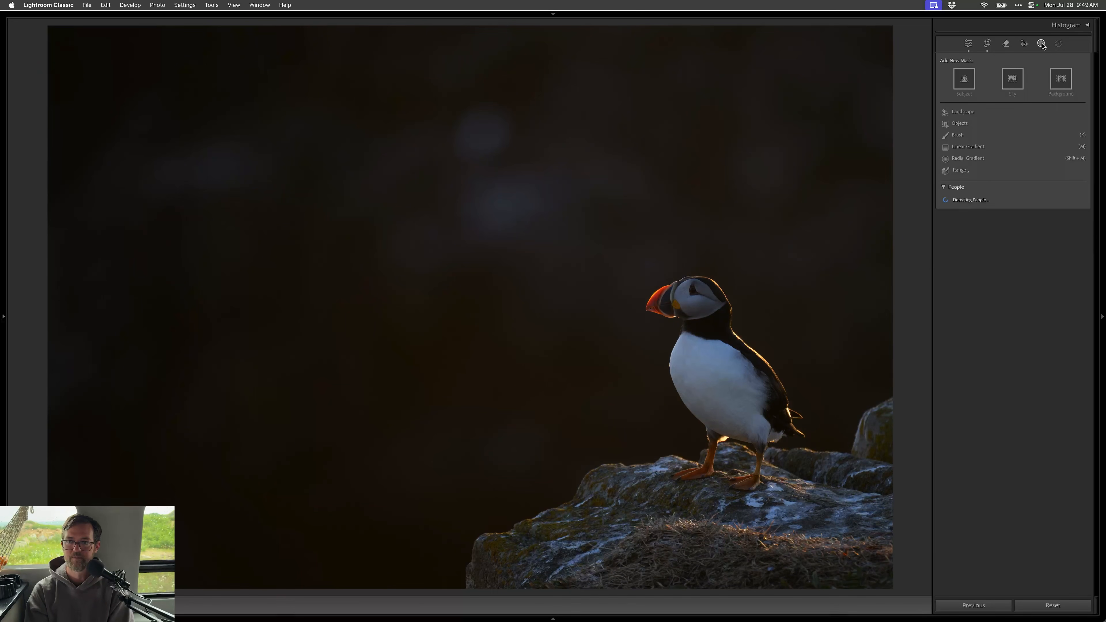
left_click(1036, 83)
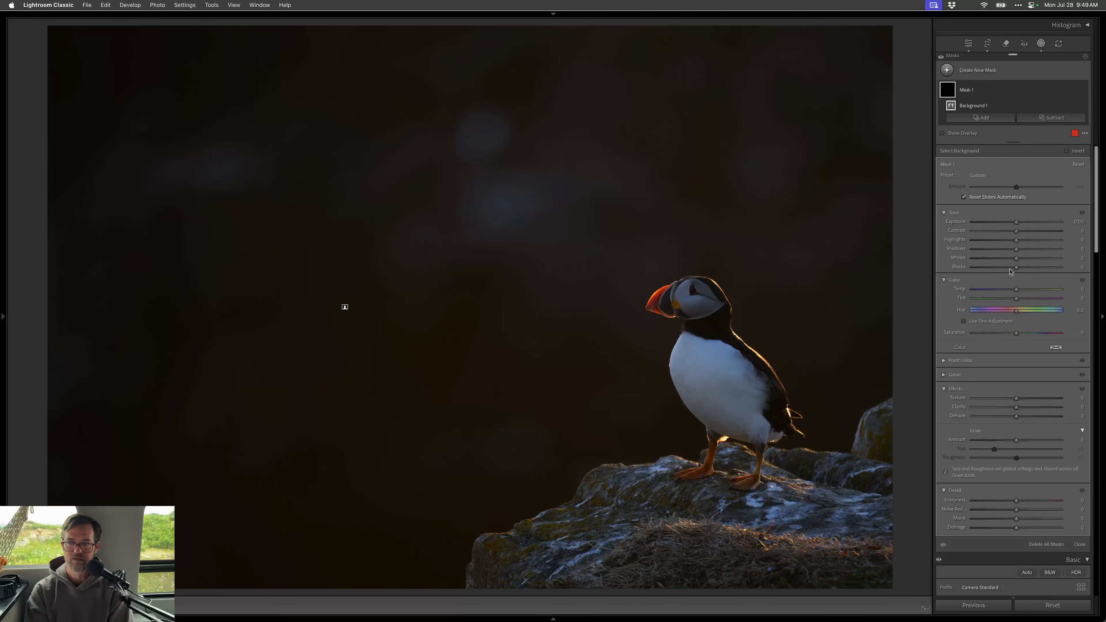
left_click(1010, 269)
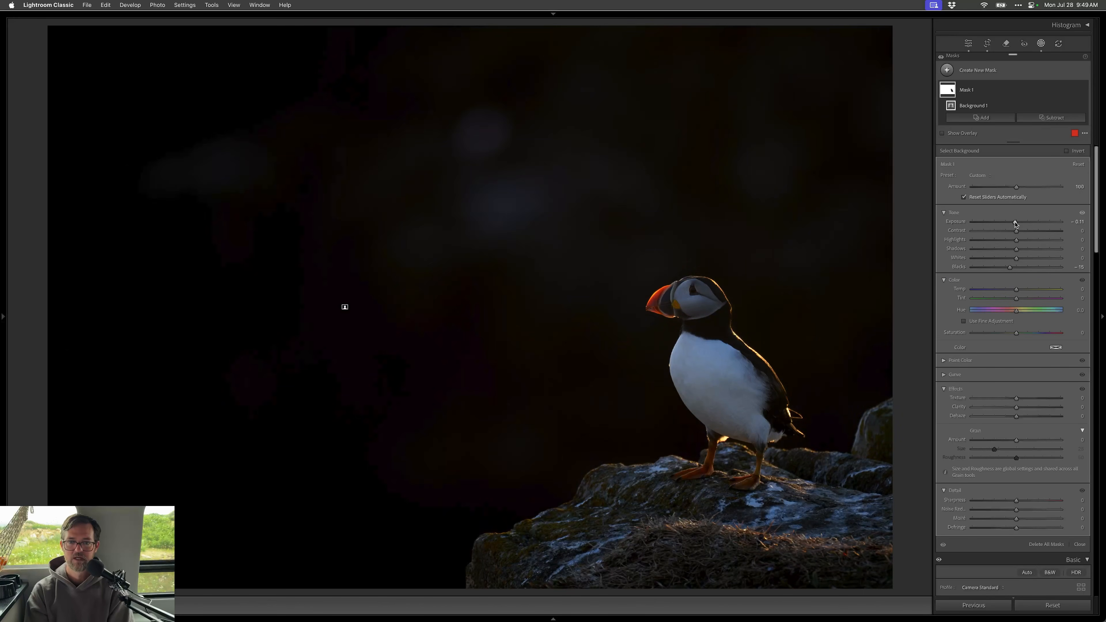
mouse_move(1015, 222)
left_mouse_down()
mouse_move(985, 222)
mouse_move(1015, 223)
left_mouse_up()
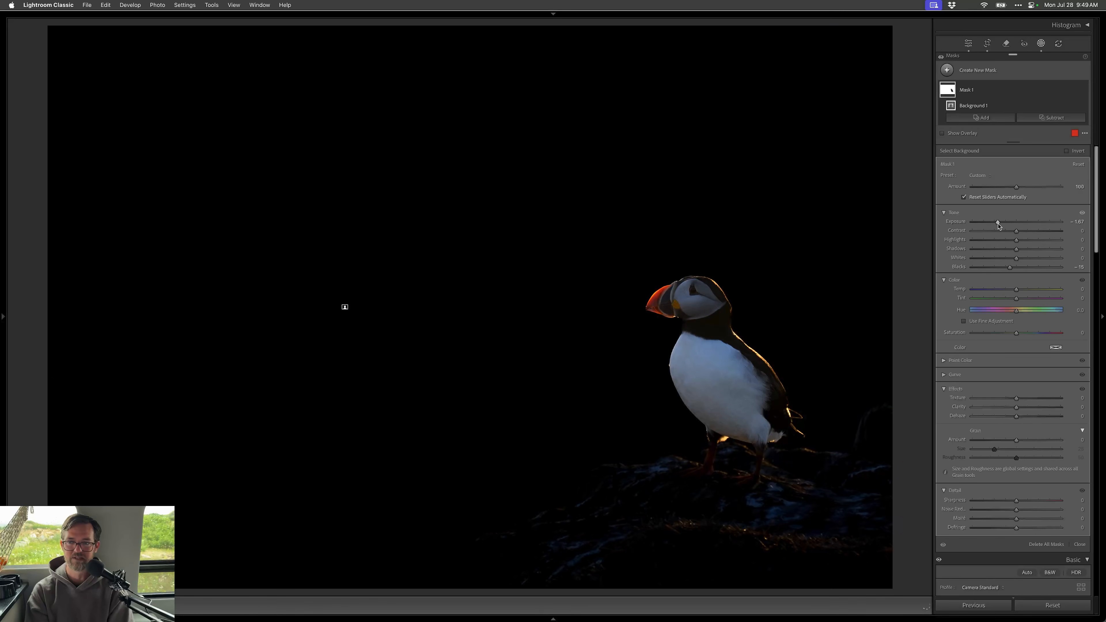
left_click_drag(1016, 224, 1014, 224)
- Mask the puffin's head with a subject selection intersected by a radial gradient, and set exposure to 0.80, highlights to about 13 and blacks to about -16
key("alt+s")
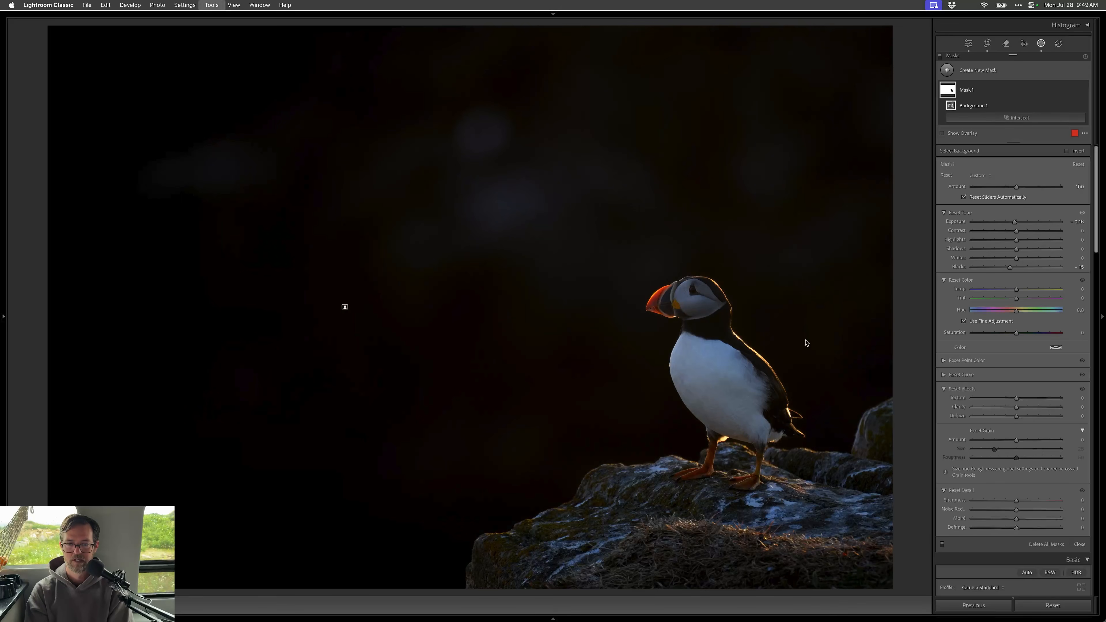
key("alt+shift+m")
left_click_drag(701, 298, 825, 351)
left_click_drag(1018, 252, 1025, 256)
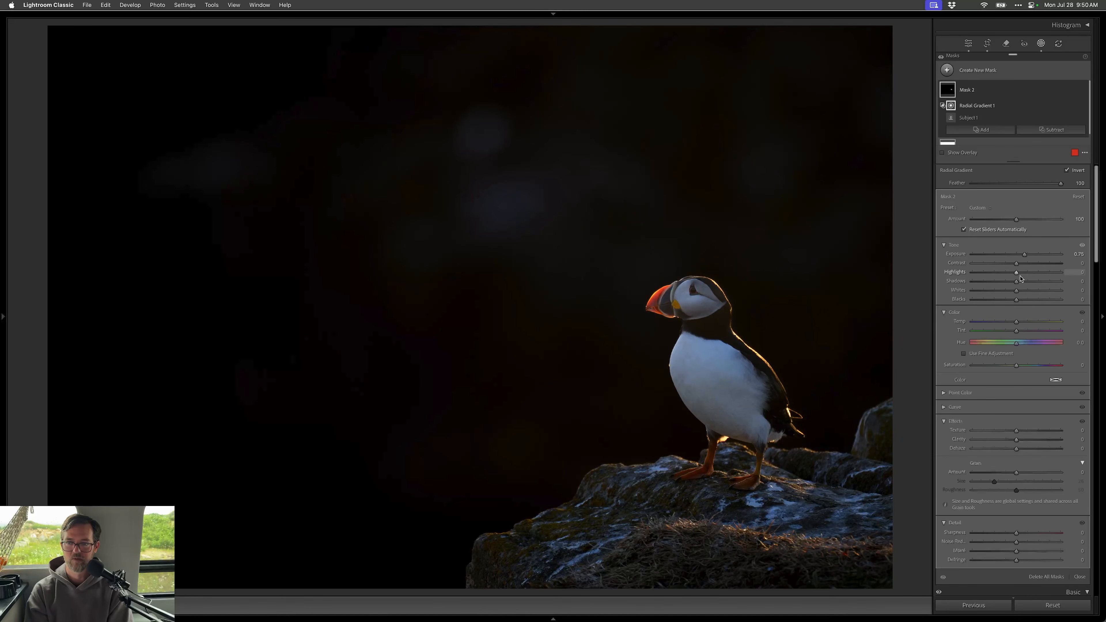
left_click_drag(1017, 300, 1010, 301)
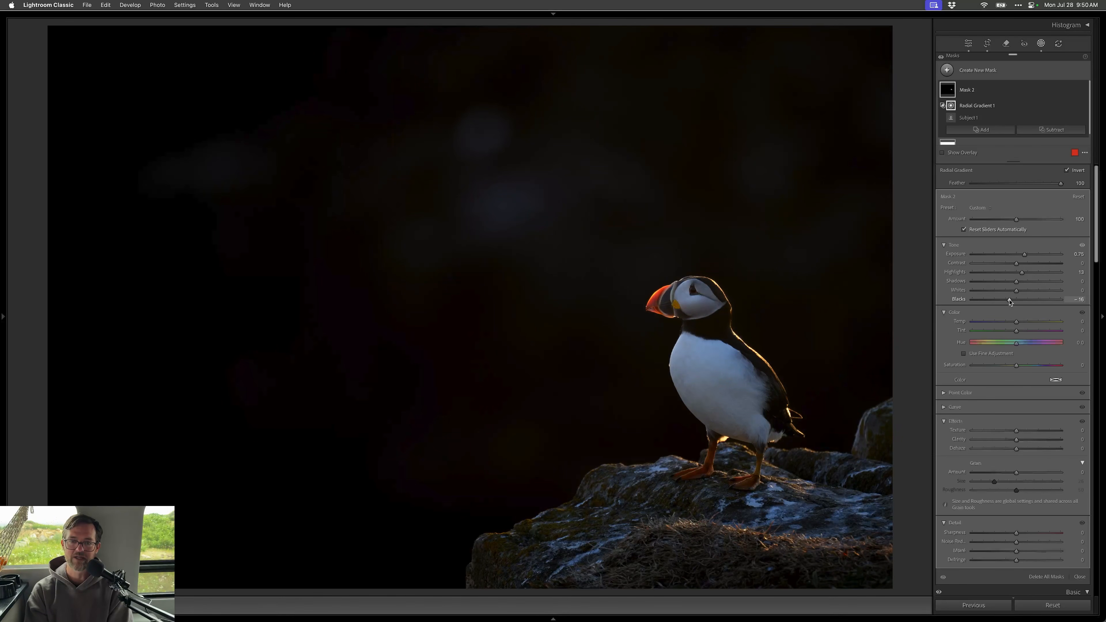
left_click_drag(1024, 257, 1025, 257)
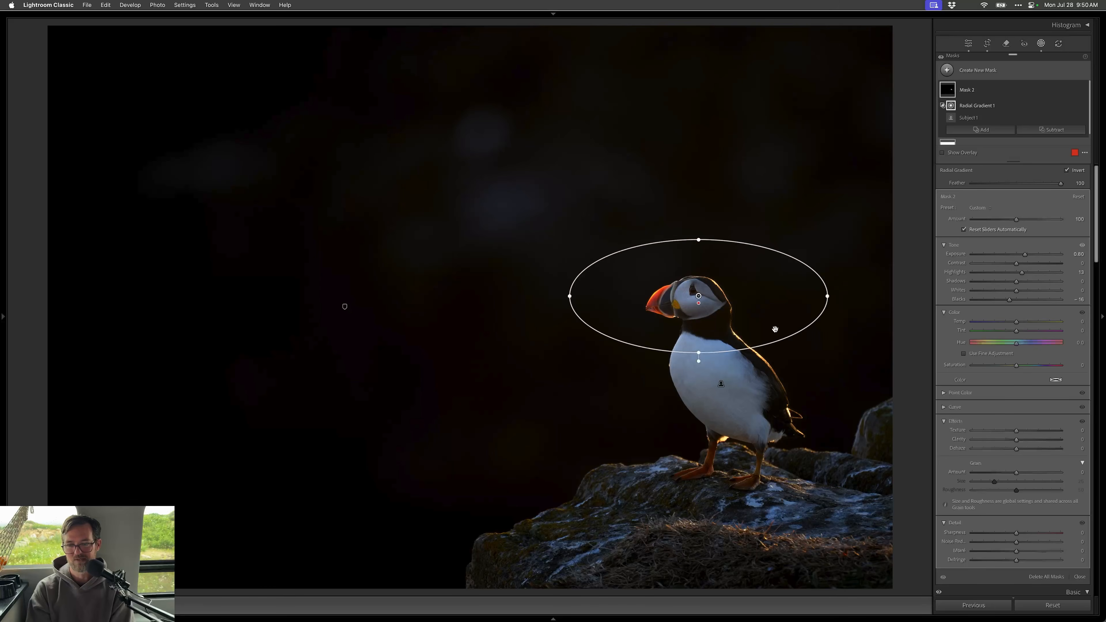
- Create a landscape mask of the Mountains area for the rocks and subtract the stray area at the photo's left with a linear gradient
key("m")
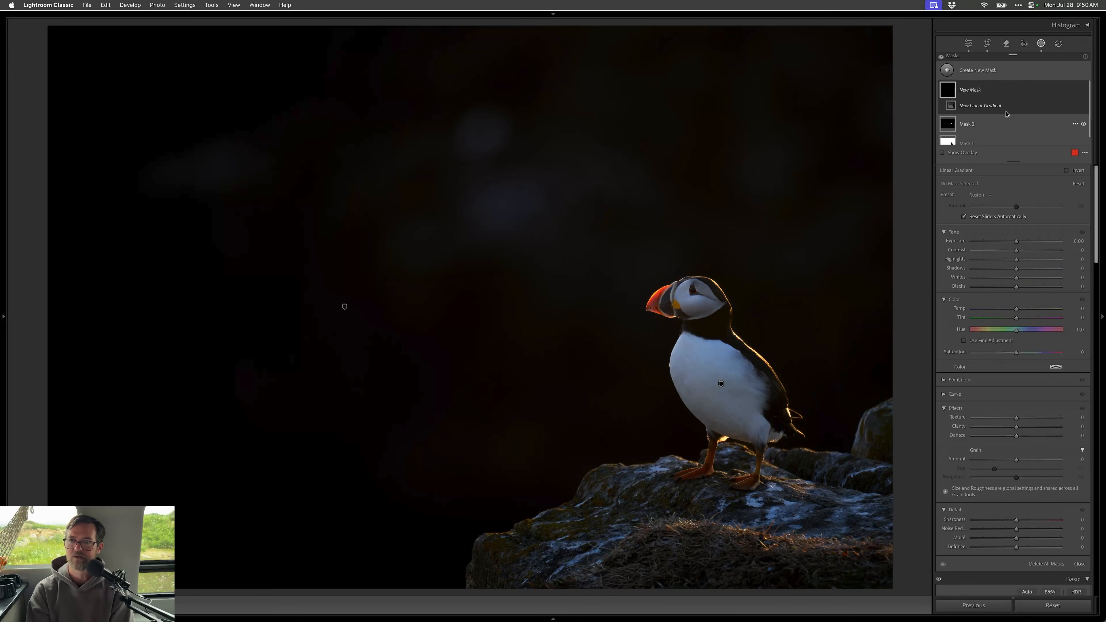
left_click(976, 73)
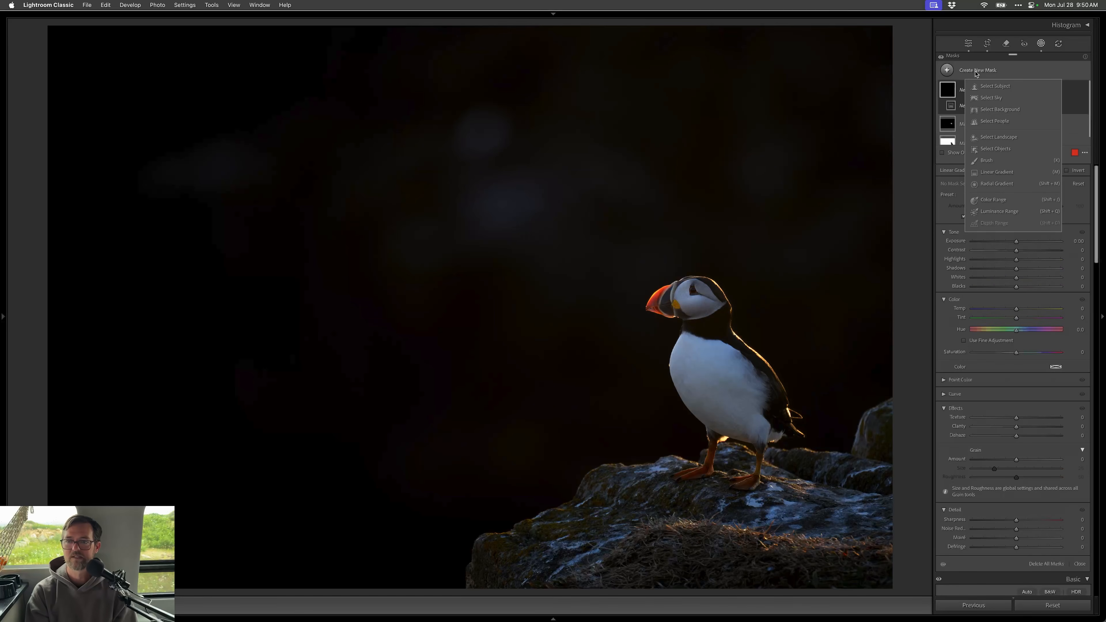
left_click(990, 137)
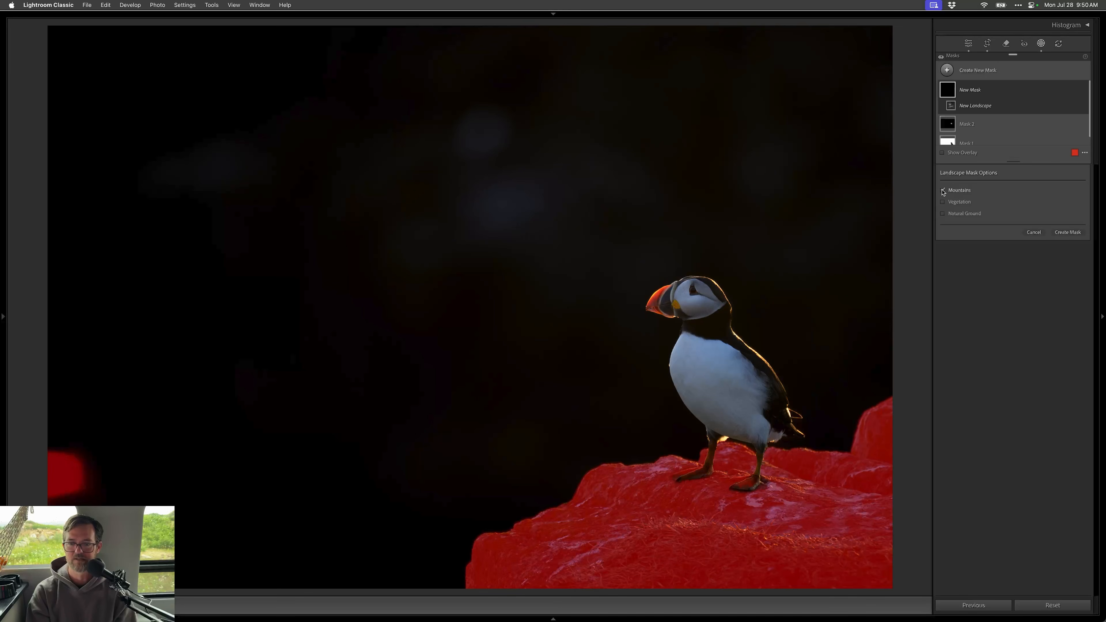
left_click(1065, 232)
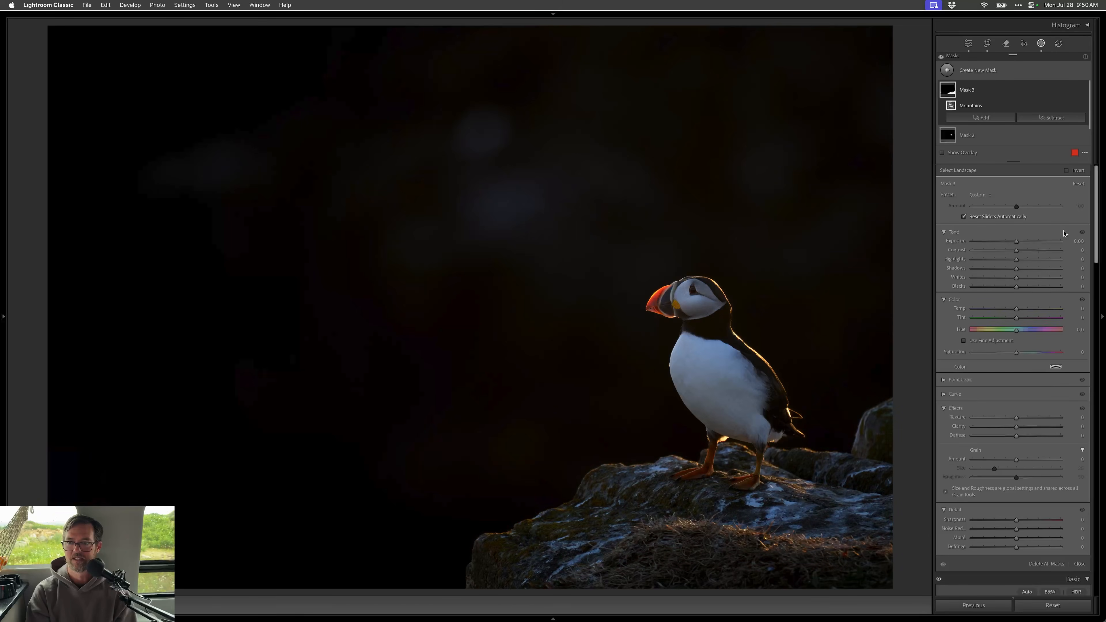
left_click(1040, 121)
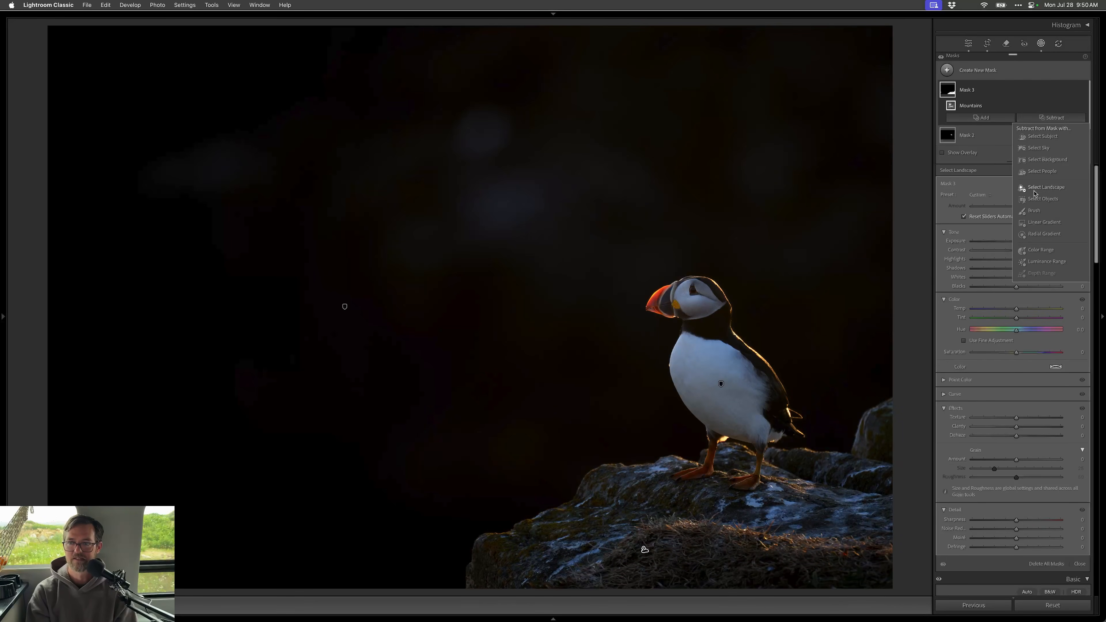
left_click(1035, 226)
left_click_drag(286, 469, 436, 468)
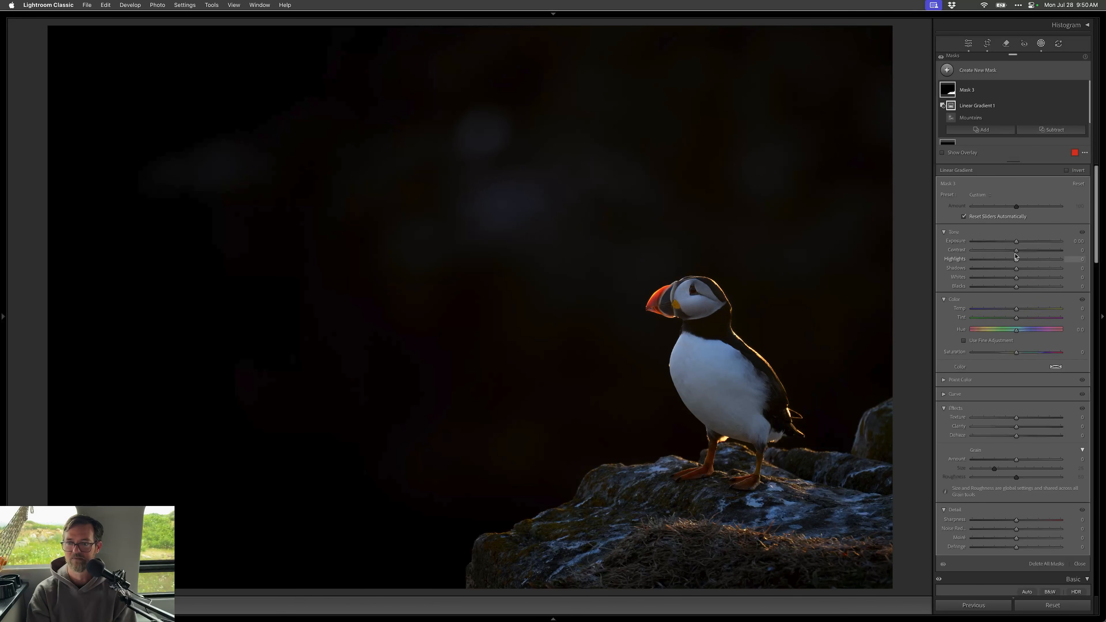
- Set the rock mask's exposure to about -0.26, temperature to 14 and whites to about -43, and compare with the mask off and on
mouse_move(948, 89)
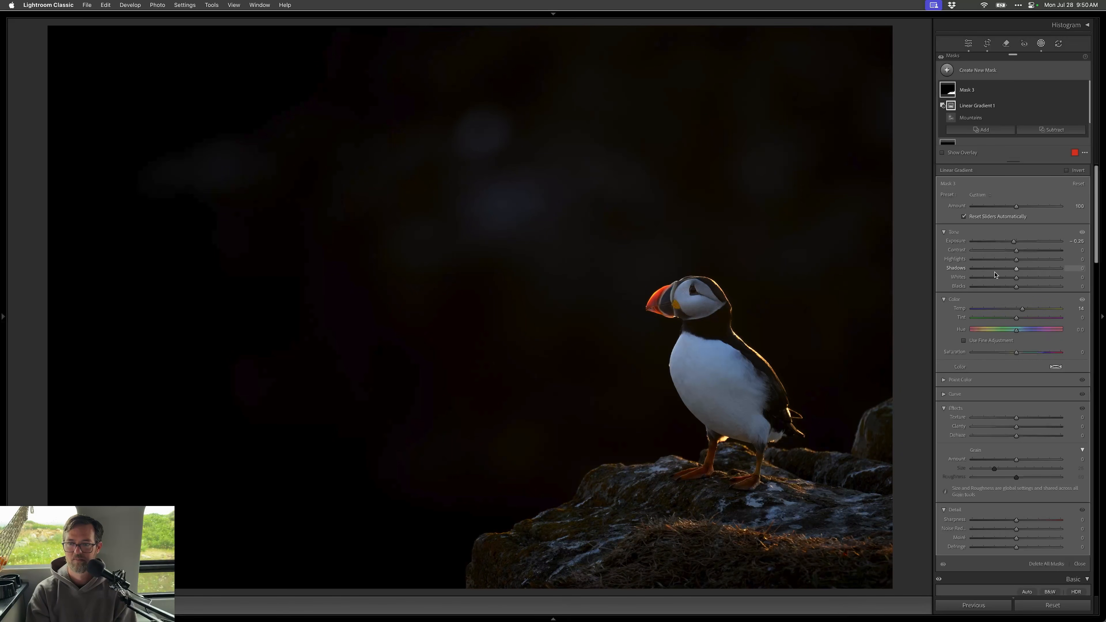
left_click_drag(994, 279, 991, 281)
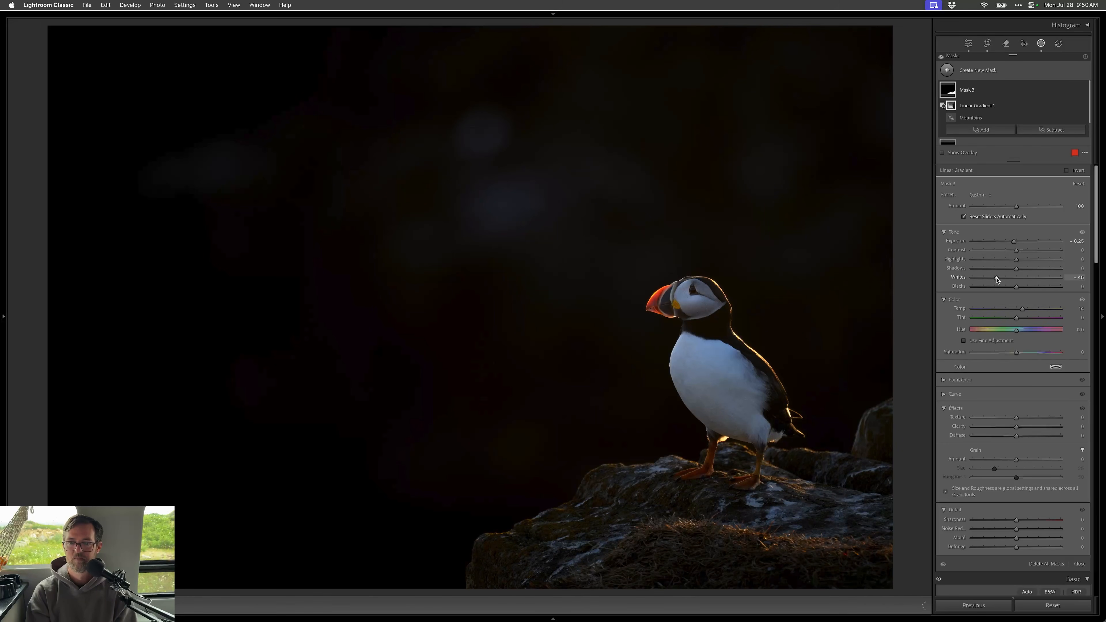
left_click(1083, 90)
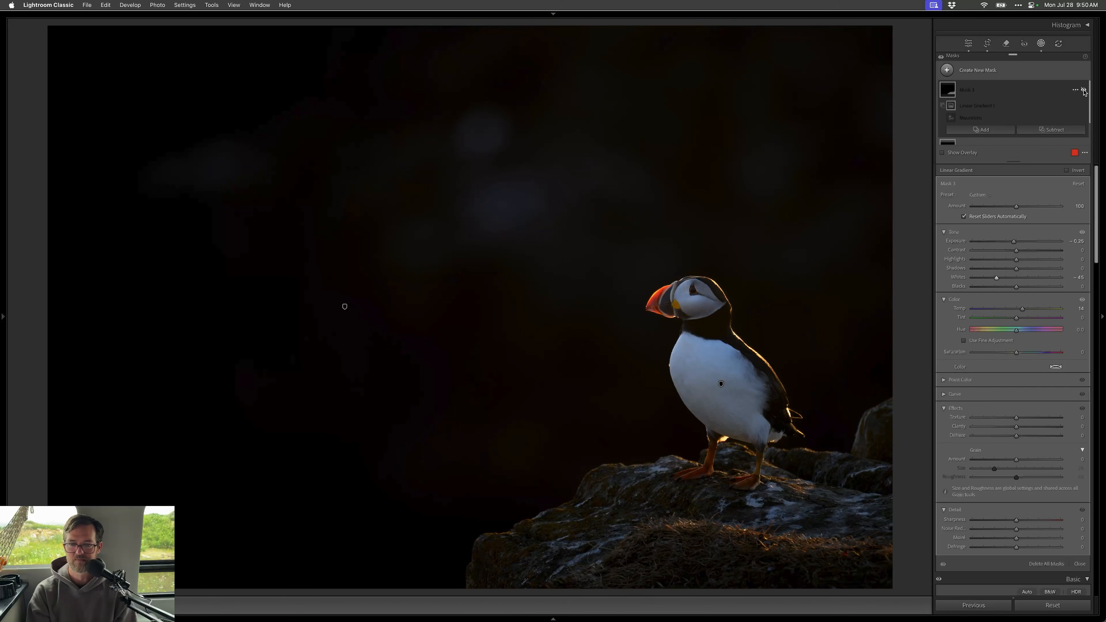
left_click(1083, 90)
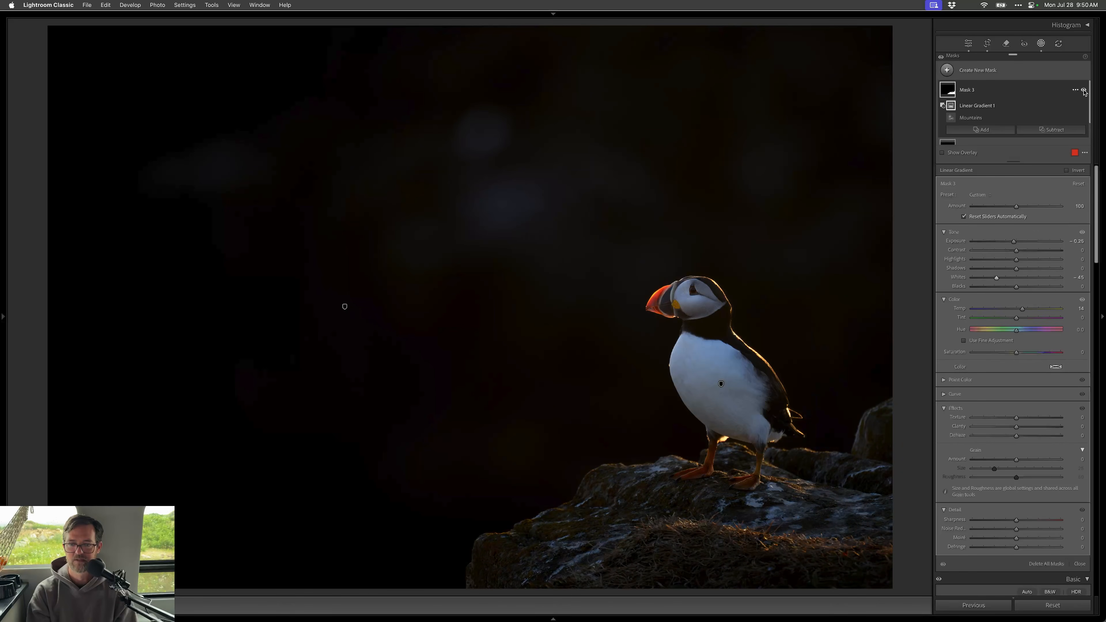
left_click(1083, 90)
left_click(1083, 90)
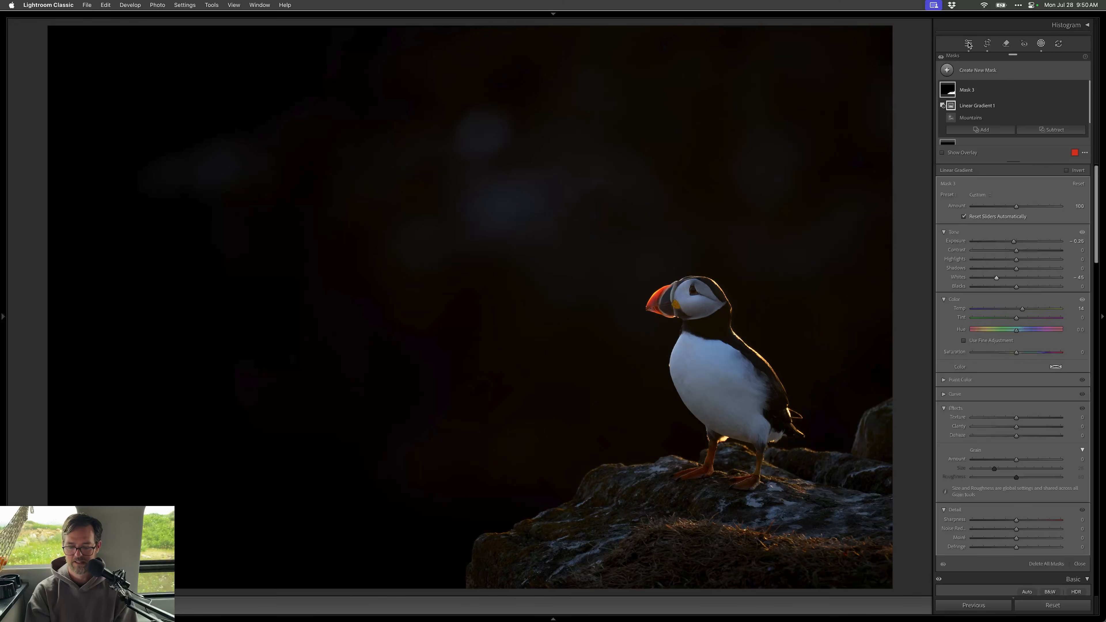
- Dim the bokeh above the puffin with a wide radial gradient at highlights about -50 and whites about -61, and compare before and after
key("shift+m")
left_click_drag(526, 197, 775, 309)
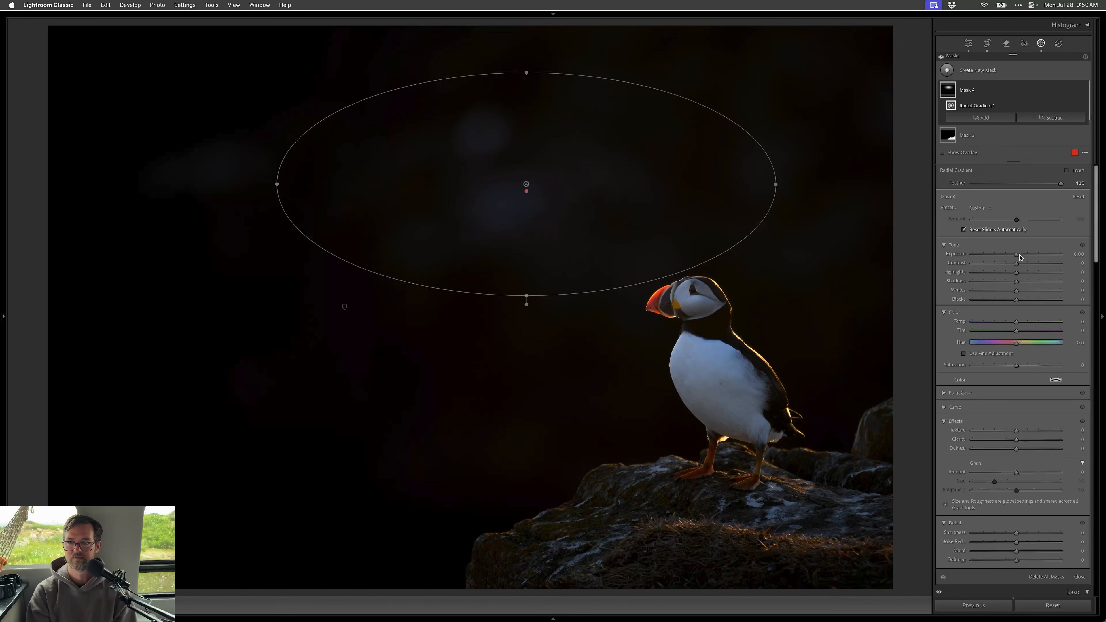
left_click(991, 272)
left_click(990, 290)
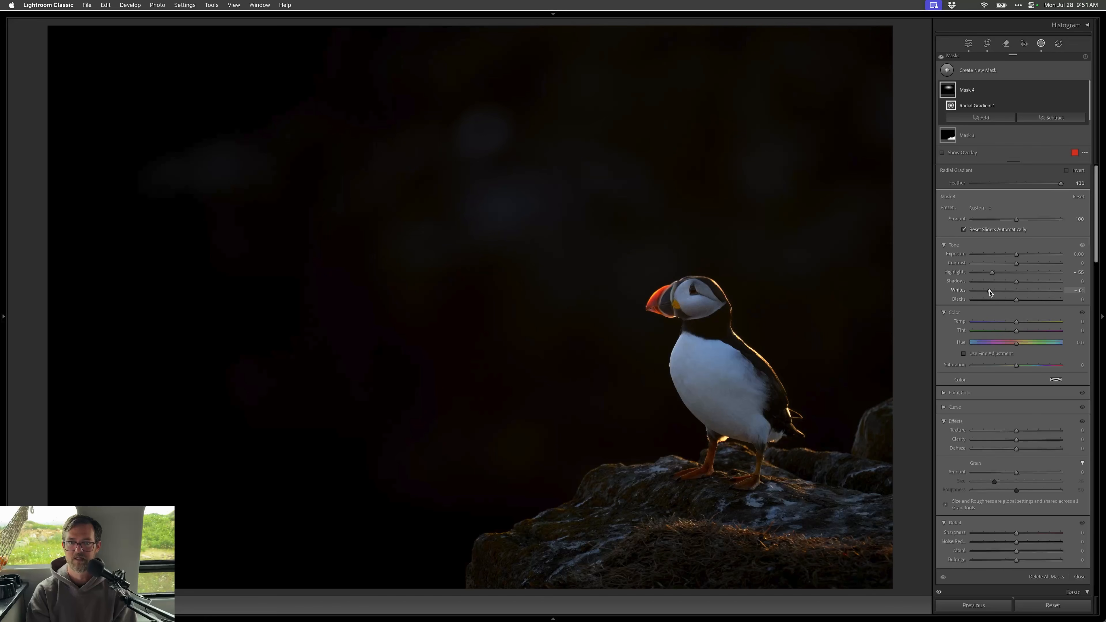
left_click_drag(989, 292, 988, 291)
left_click(968, 44)
key("backslash")
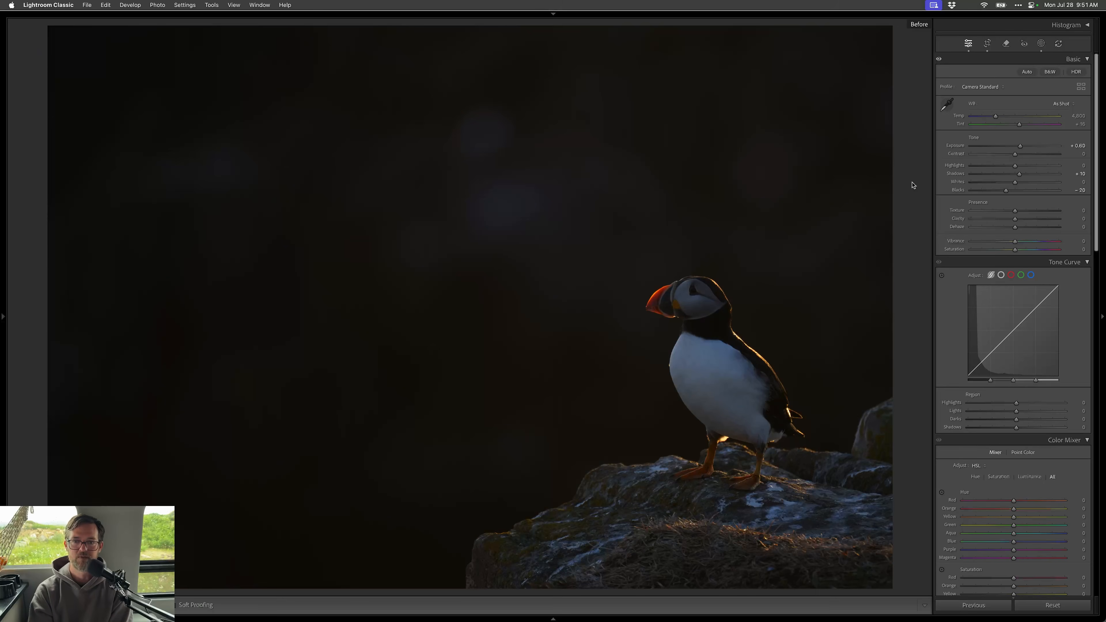
key("backslash")
key("backslash")
key("backslash")
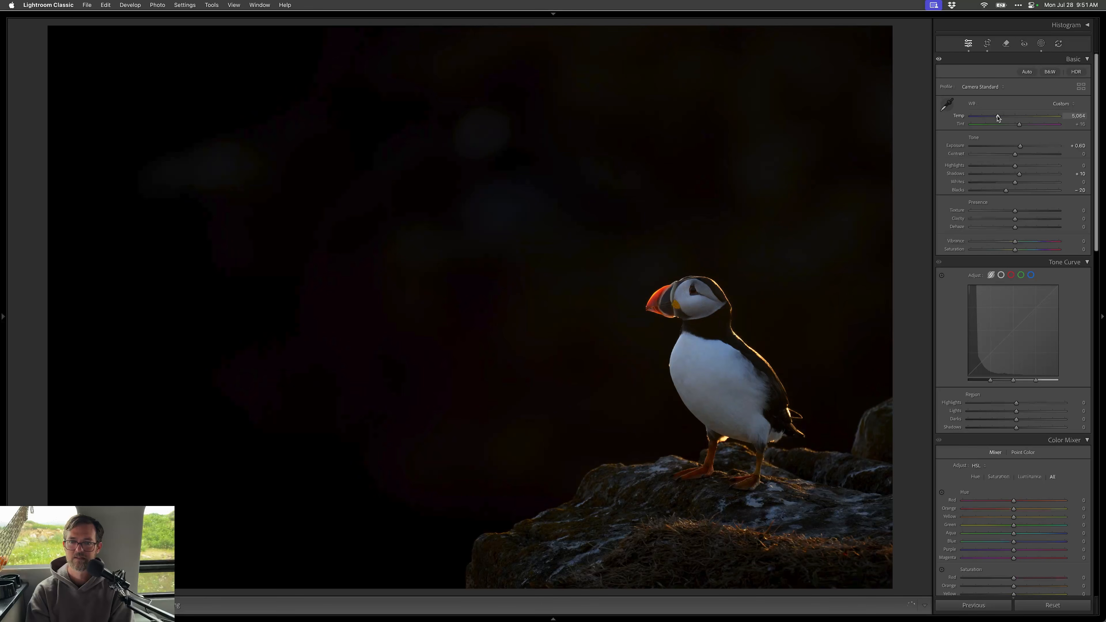
- Go to the next photo of the flying puffin, zoom in on the bird and open the Remove tool
key("Right")
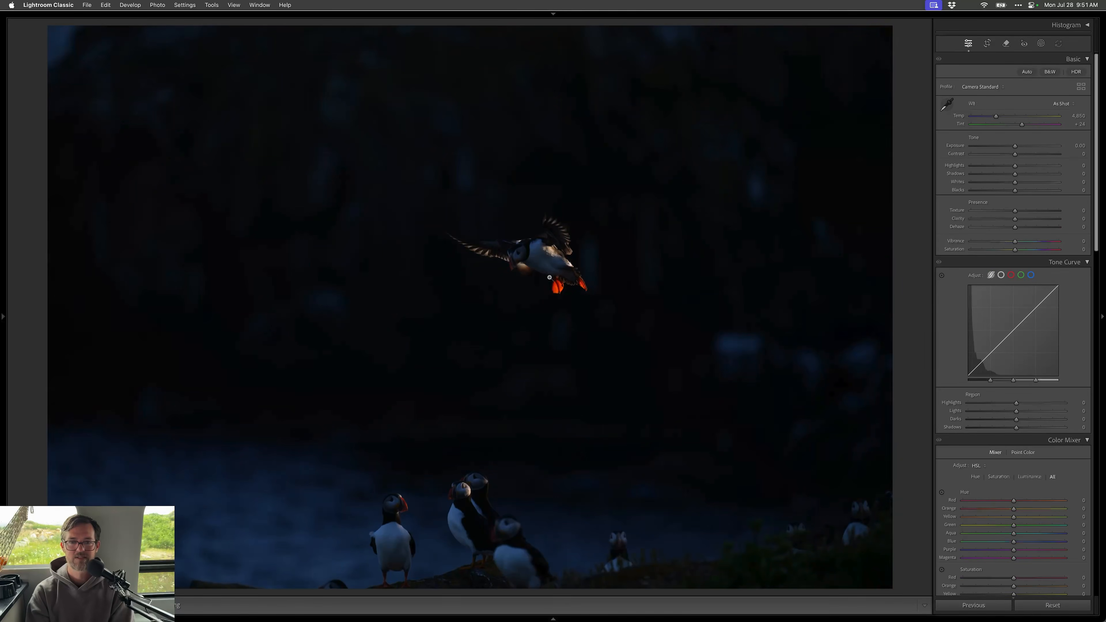
left_click(549, 277)
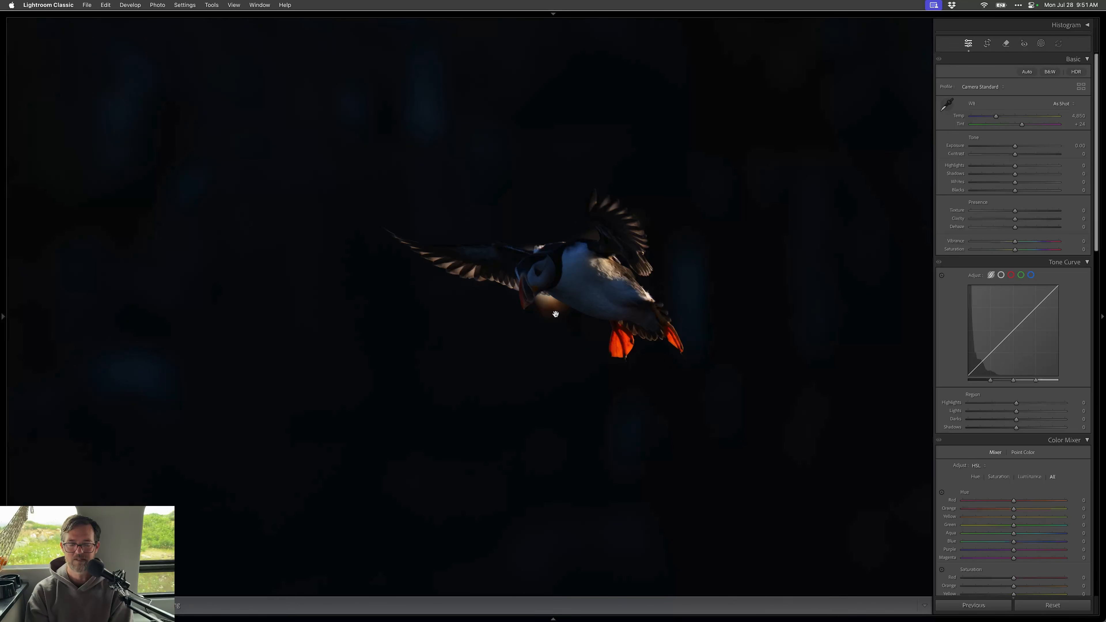
key("q")
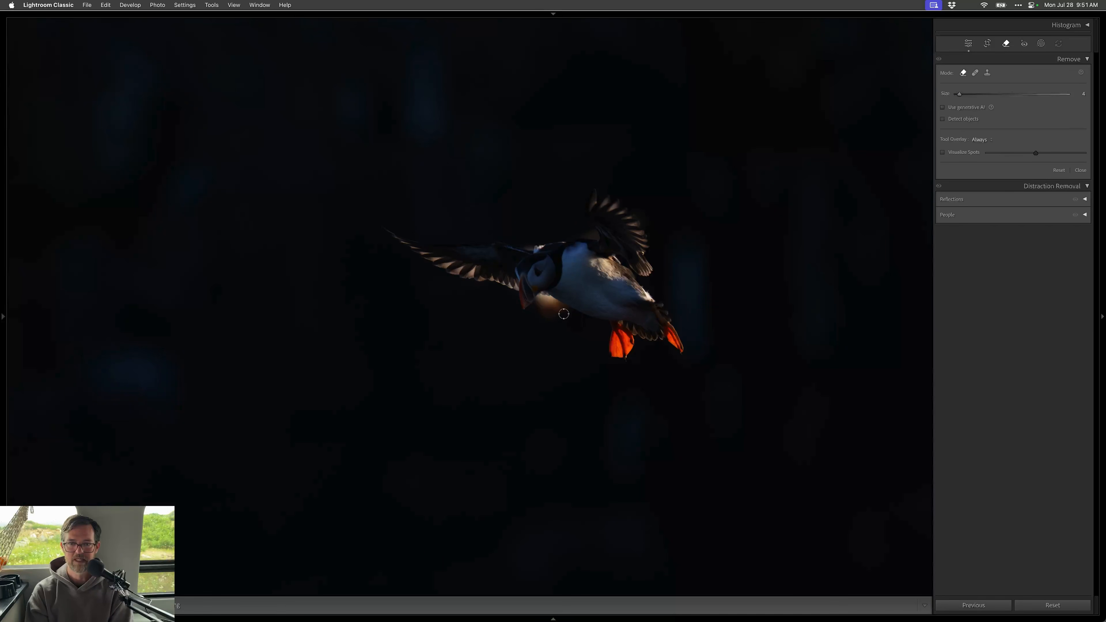
- Try to remove the orange glow below the puffin's head in Remove mode with a custom source, and delete that attempt
left_click_drag(566, 312, 552, 304)
mouse_move(538, 301)
left_mouse_down()
mouse_move(541, 316)
mouse_move(570, 321)
mouse_move(545, 315)
left_mouse_up()
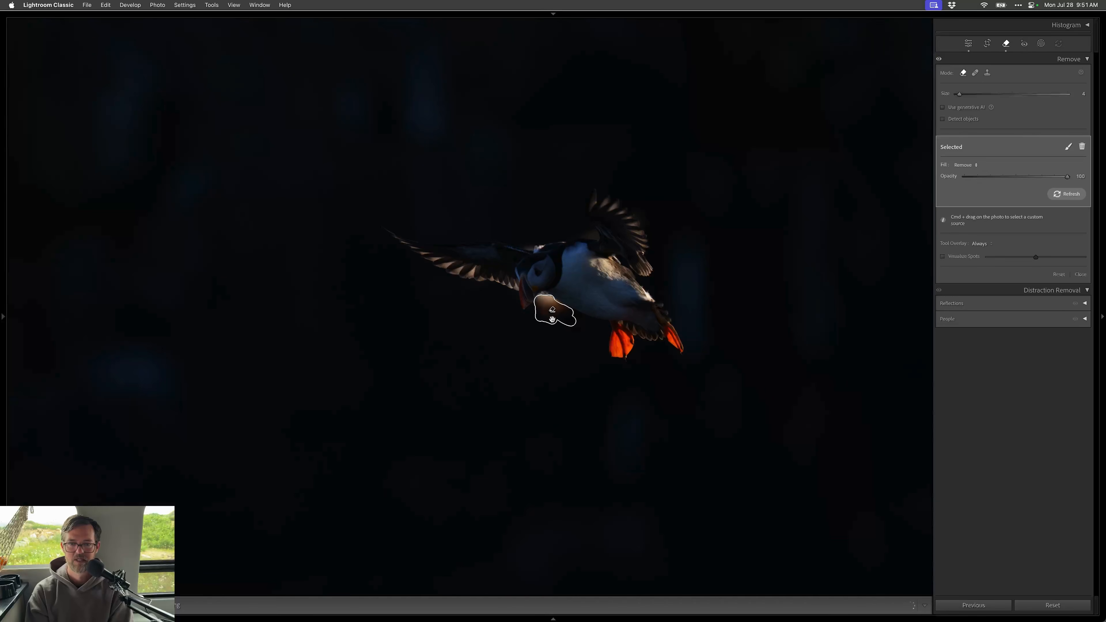
left_click_drag(444, 408, 545, 483)
key("BackSpace")
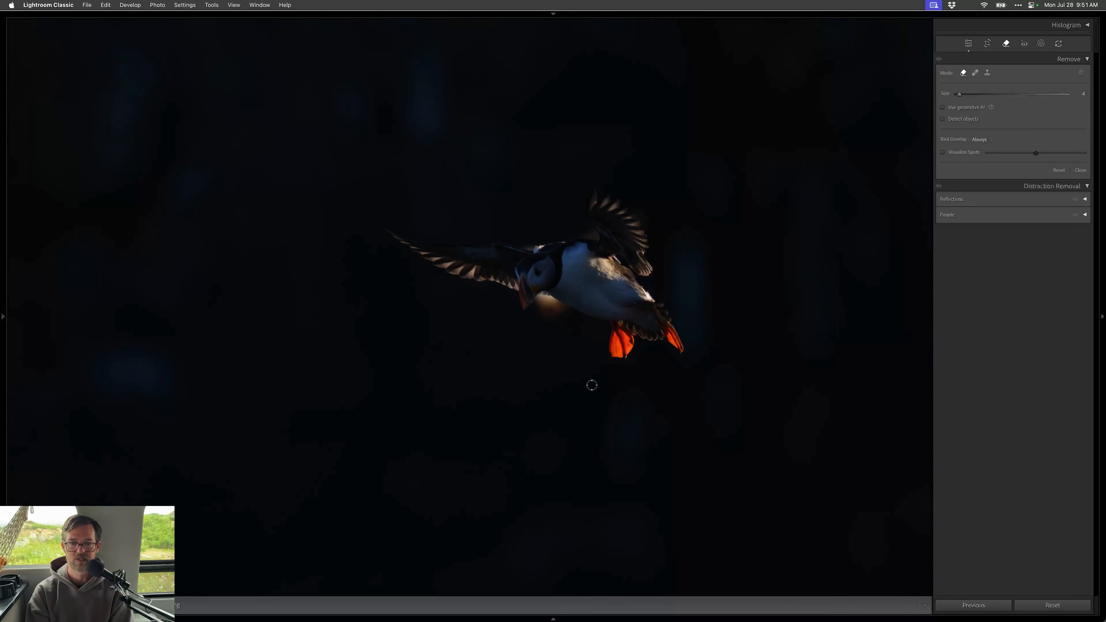
- Clone the dark background from below over the orange glow under the puffin's head, and check the retouch without the overlay and at full view
left_click(987, 72)
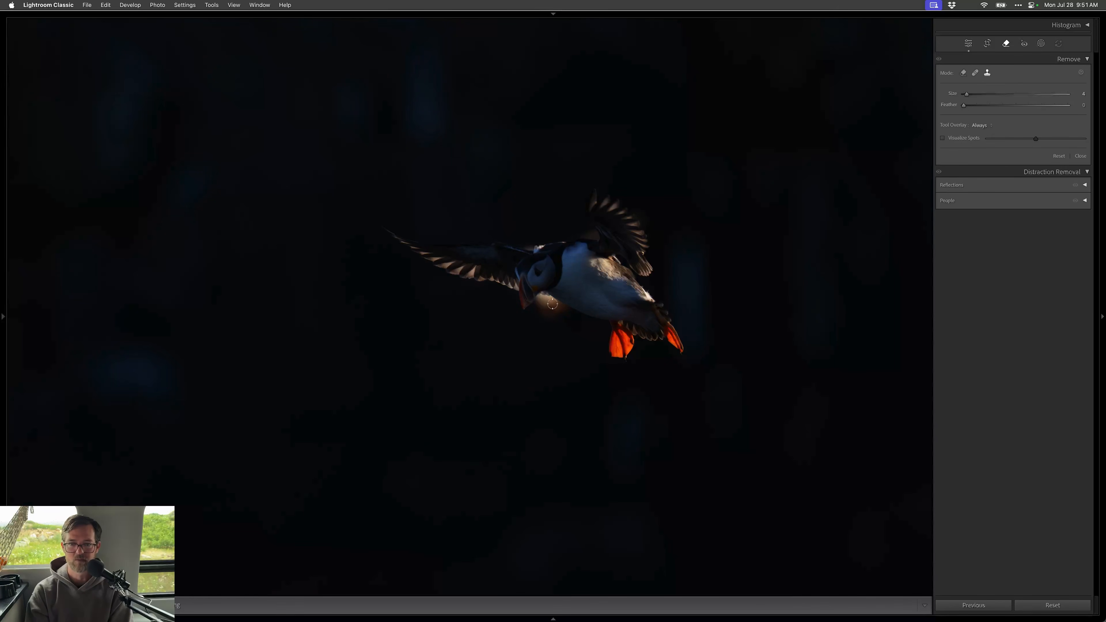
key("z")
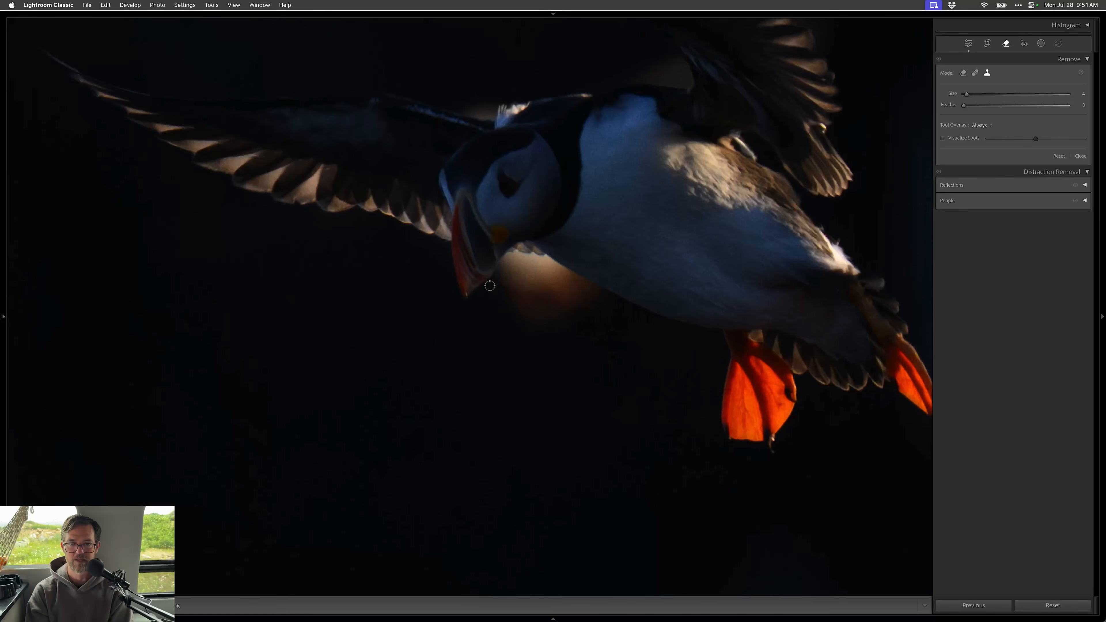
mouse_move(489, 285)
left_mouse_down()
mouse_move(509, 256)
mouse_move(544, 260)
mouse_move(622, 306)
left_mouse_up()
mouse_move(546, 271)
left_mouse_down()
mouse_move(508, 269)
mouse_move(480, 304)
mouse_move(533, 269)
mouse_move(485, 306)
mouse_move(540, 277)
mouse_move(616, 310)
mouse_move(529, 283)
mouse_move(494, 300)
mouse_move(531, 290)
mouse_move(499, 308)
mouse_move(553, 318)
mouse_move(505, 331)
mouse_move(607, 314)
mouse_move(515, 290)
mouse_move(580, 307)
mouse_move(570, 325)
left_mouse_up()
left_click_drag(701, 322, 540, 449)
key("shift+h")
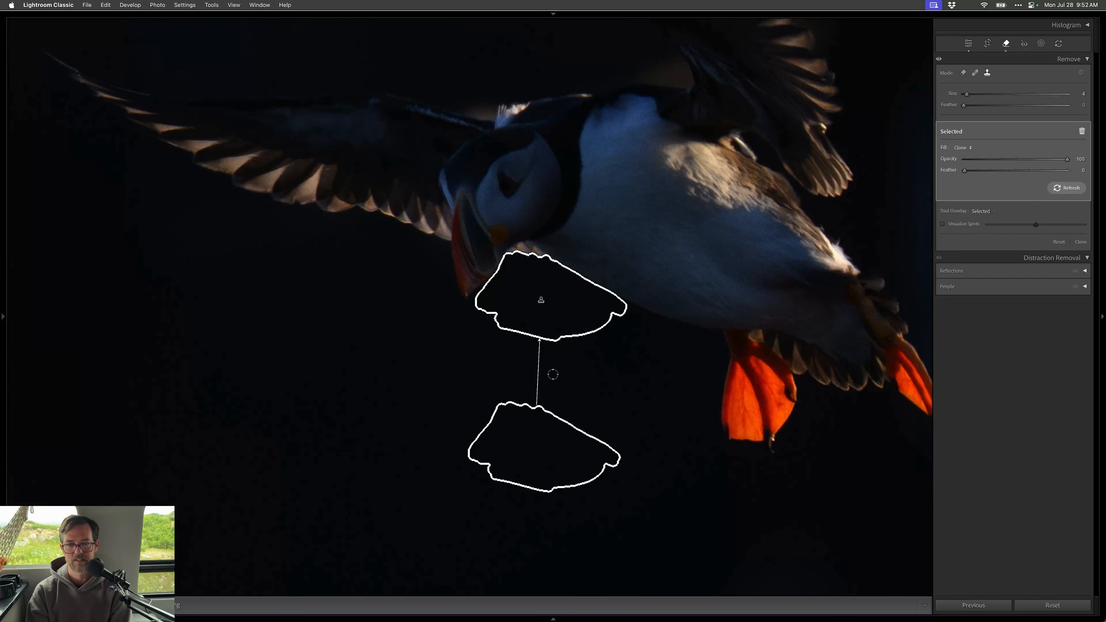
key("h")
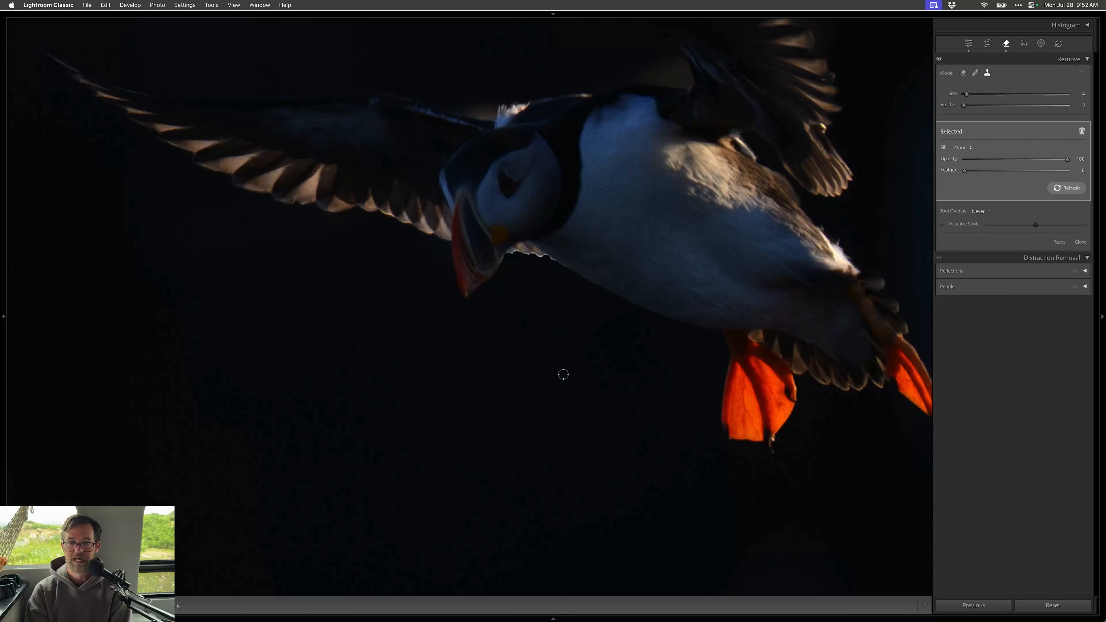
key("h")
key("q")
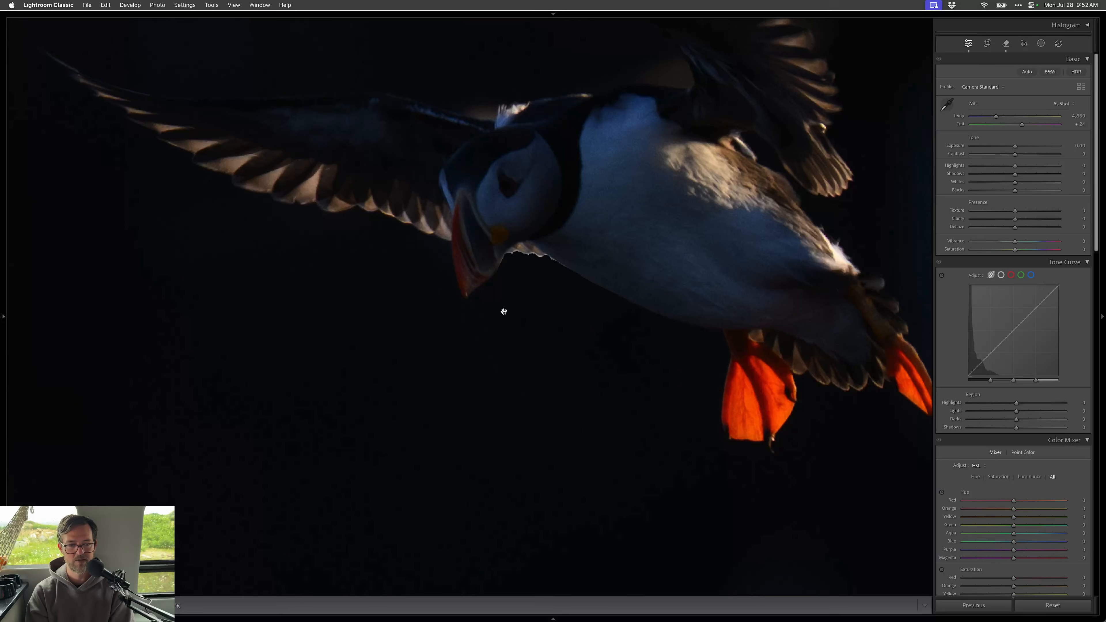
left_click(503, 312)
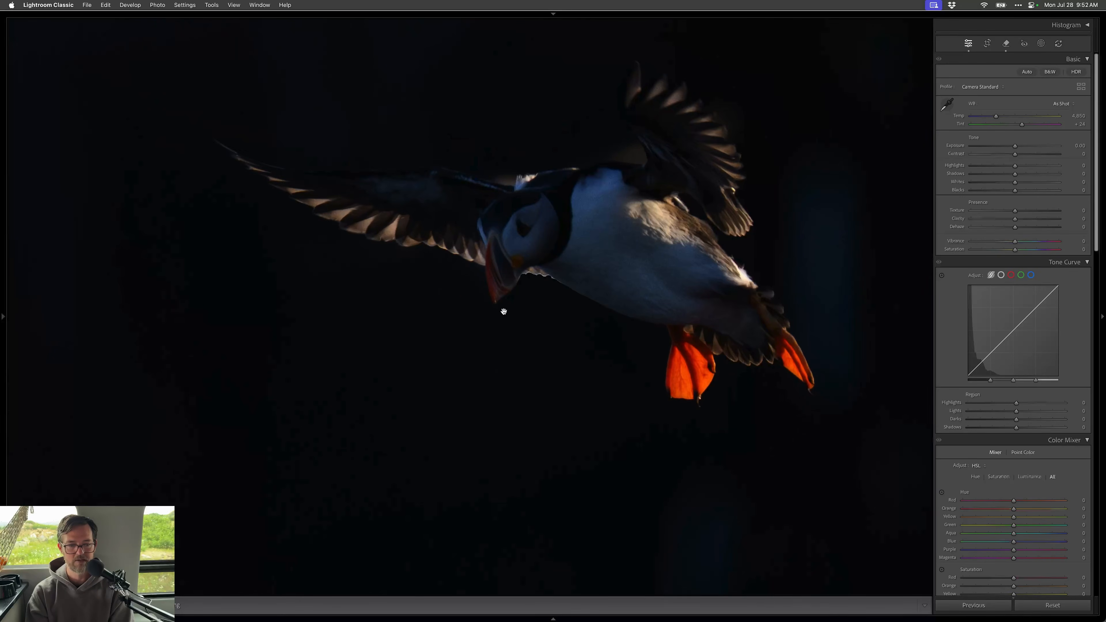
left_click(555, 322)
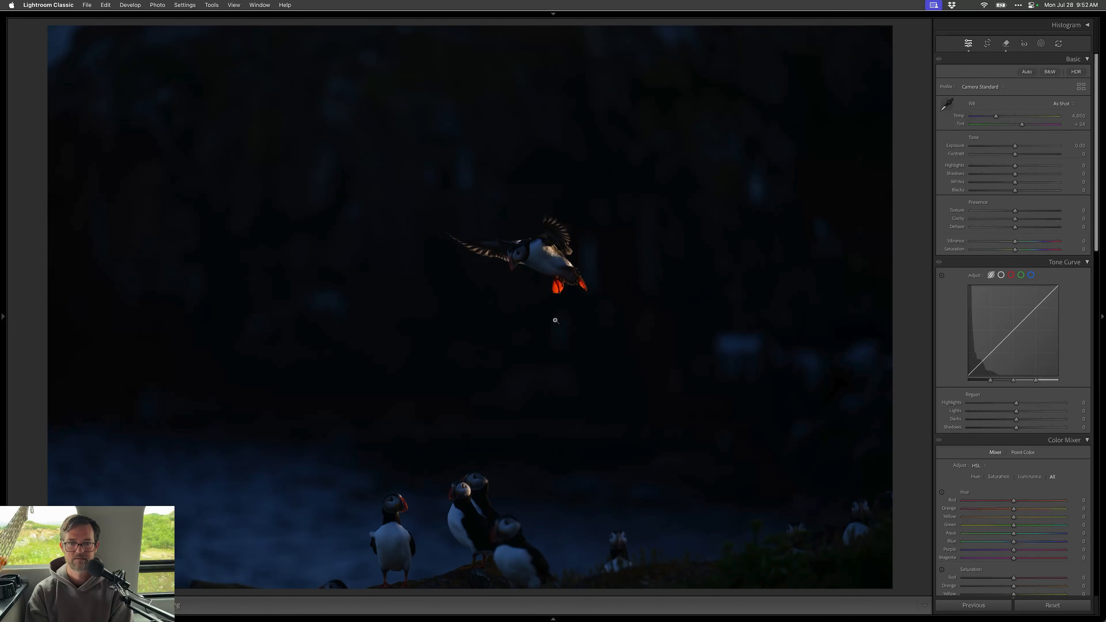
- Unlock the crop's aspect ratio and crop the flying puffin photo lower and tighter, cutting away part of the dark area above the bird
key("r")
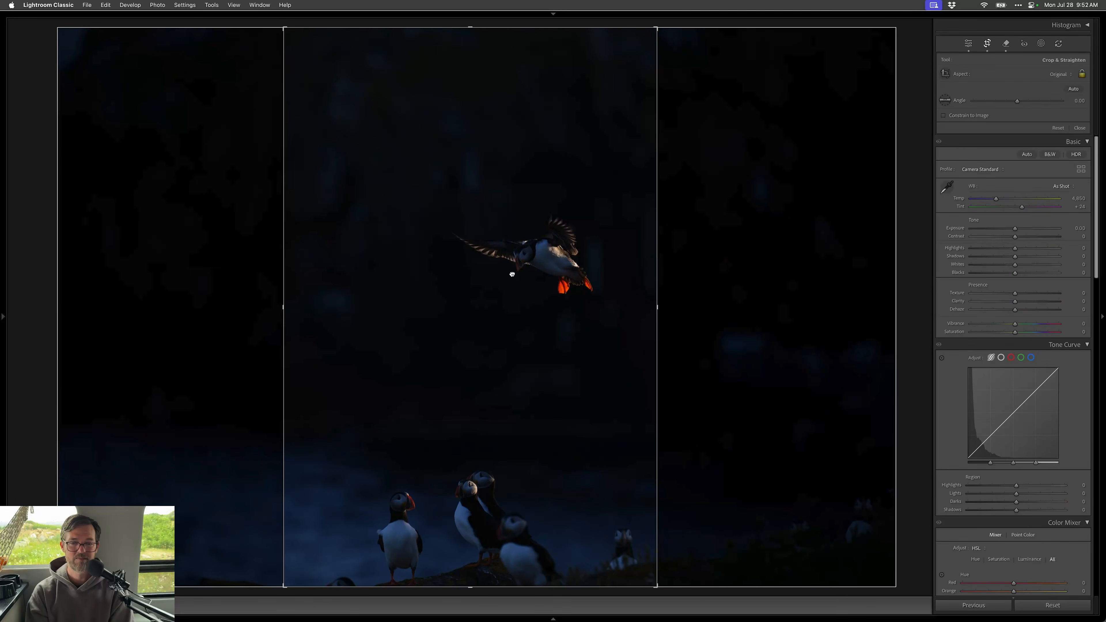
left_click(1081, 74)
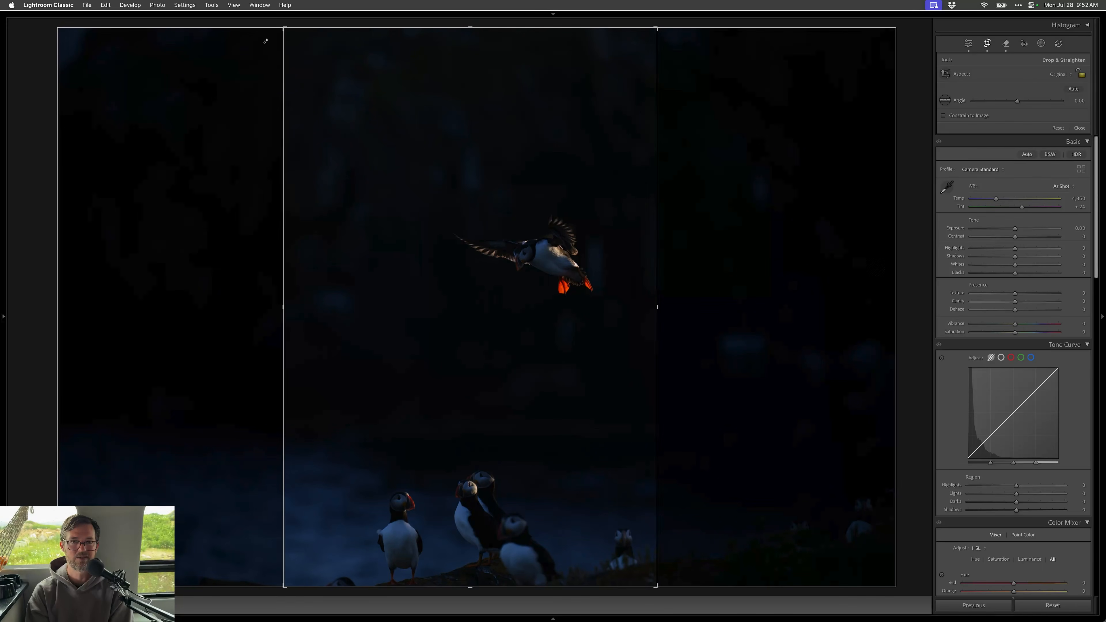
left_click_drag(283, 27, 245, 103)
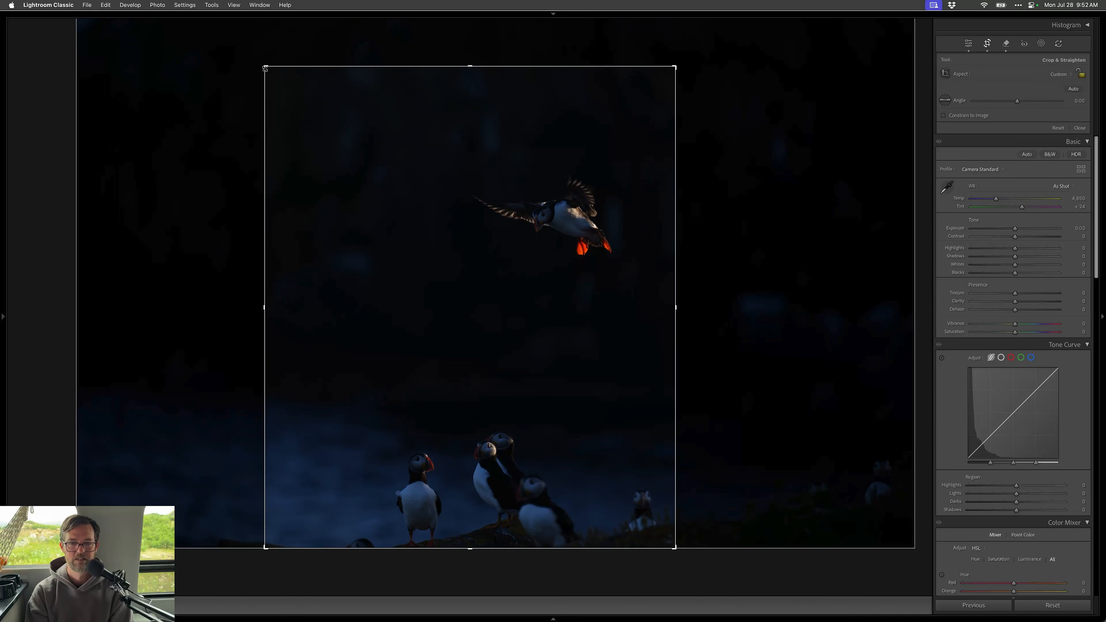
- Remove the cut-off puffin head at the lower edge and the dark patch in the lower left corner of the photo
key("q")
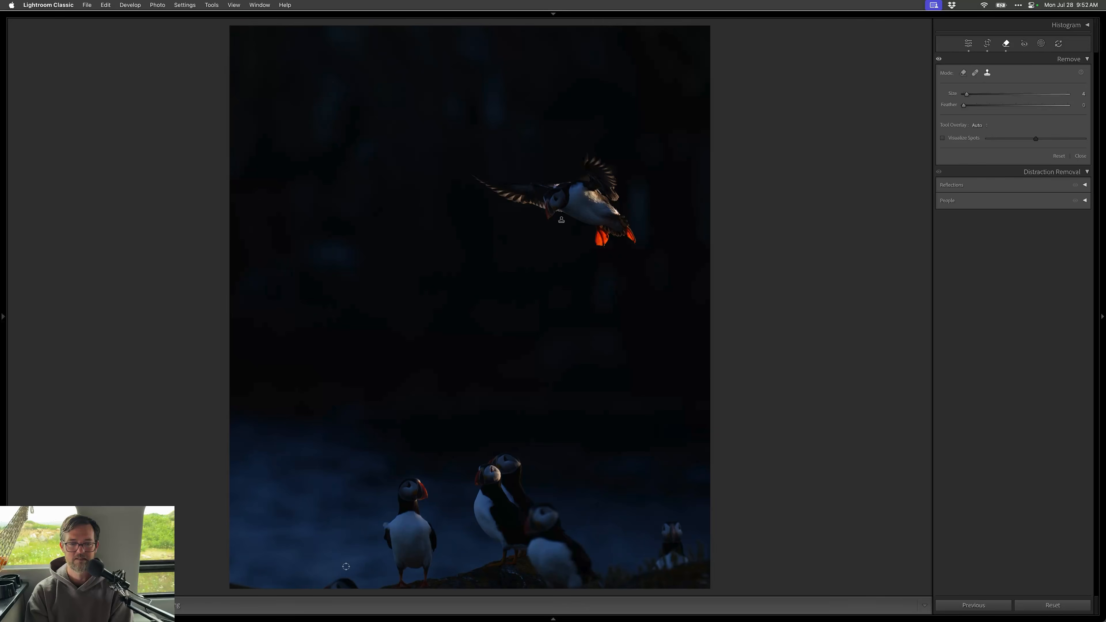
left_click(963, 73)
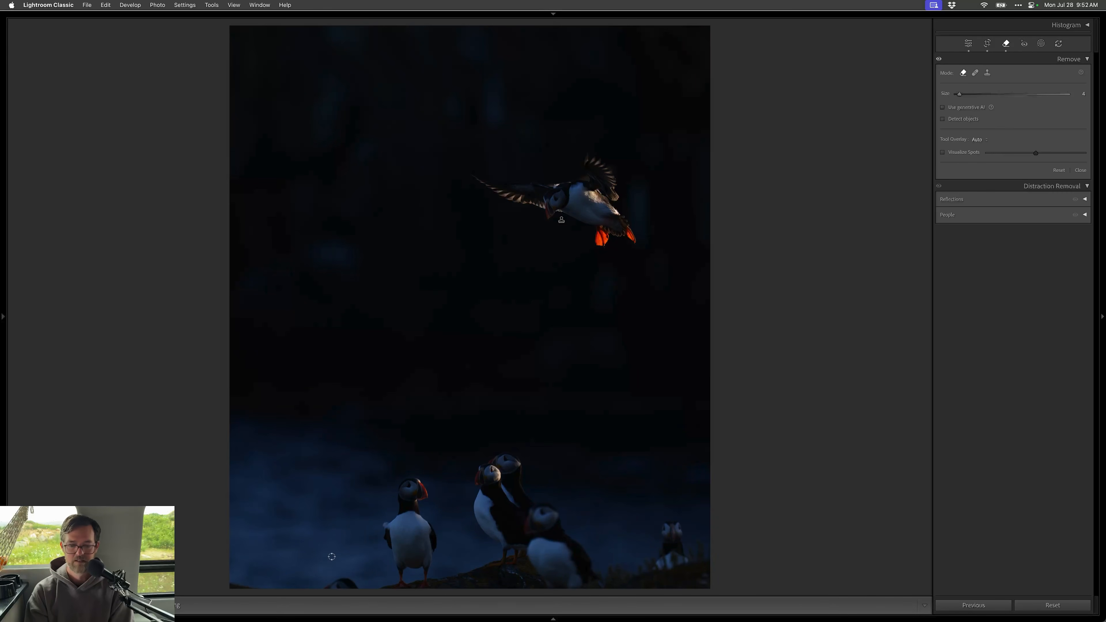
scroll(331, 556, "up", 3)
mouse_move(348, 580)
left_mouse_down()
mouse_move(322, 586)
mouse_move(356, 587)
mouse_move(323, 591)
left_mouse_up()
left_click_drag(256, 585, 225, 588)
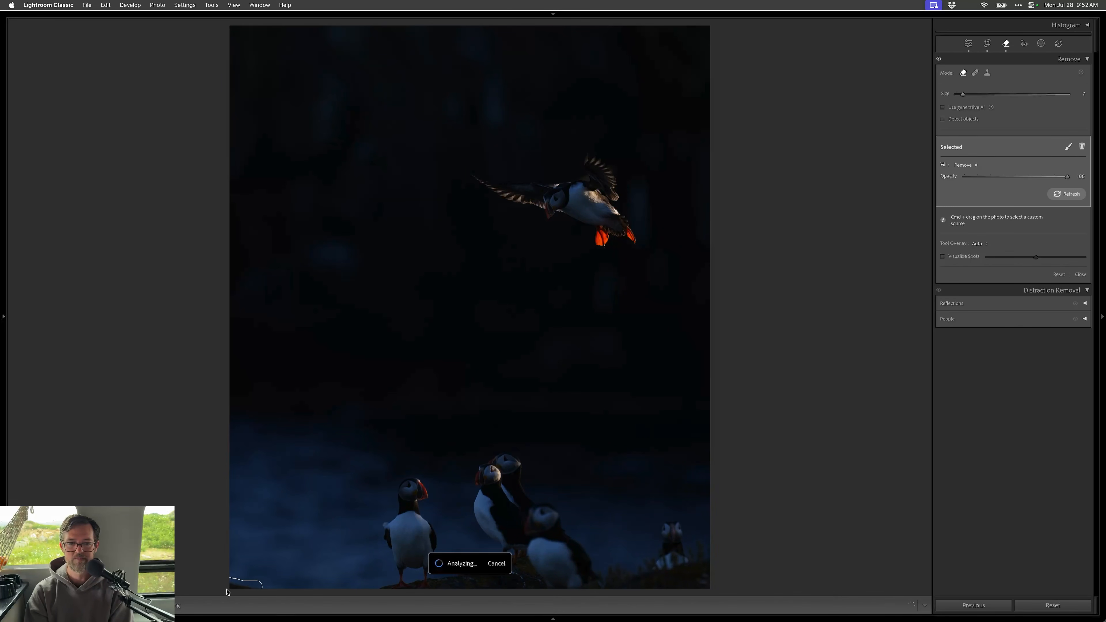
key("q")
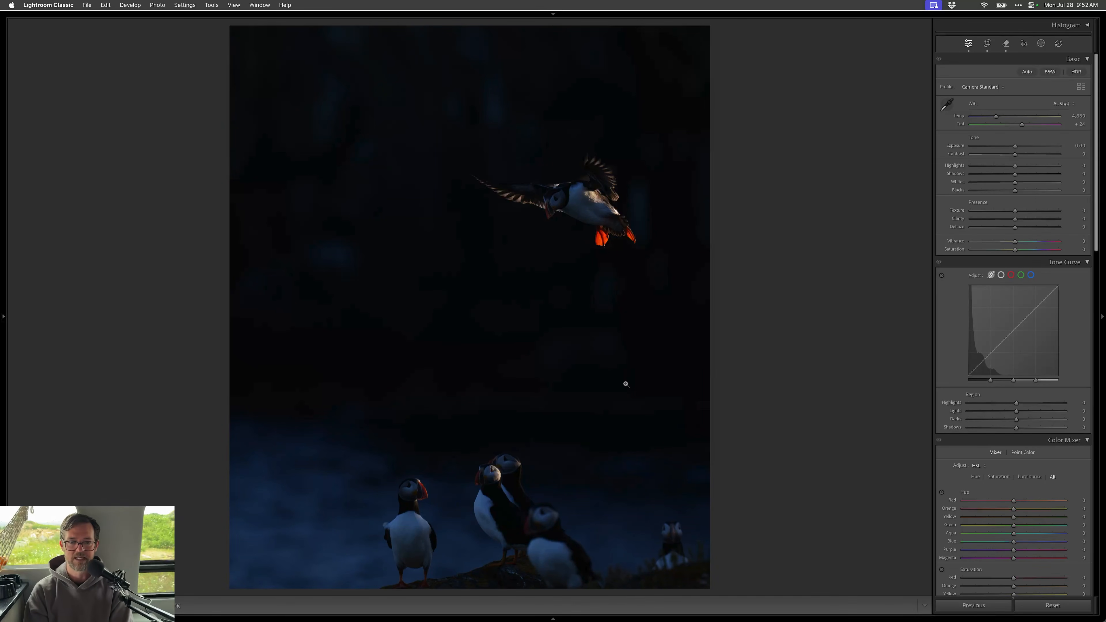
- Mask the flying puffin with an object selection and set exposure 0.49, highlights 18, shadows about 57, blacks -2 and temp 20
key("shift+w")
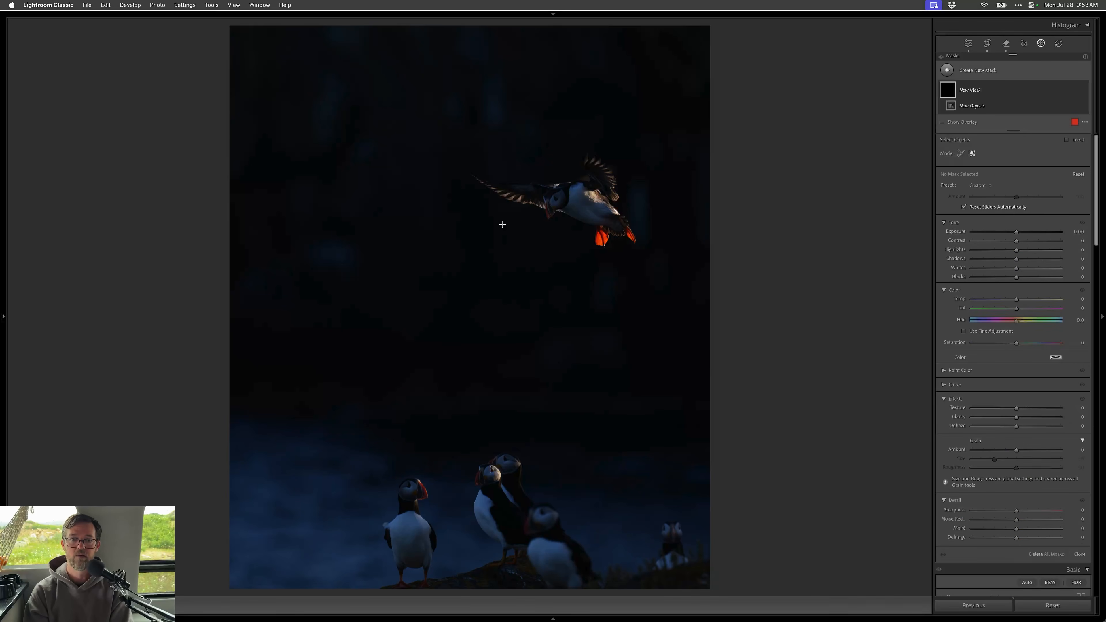
left_click_drag(465, 155, 647, 258)
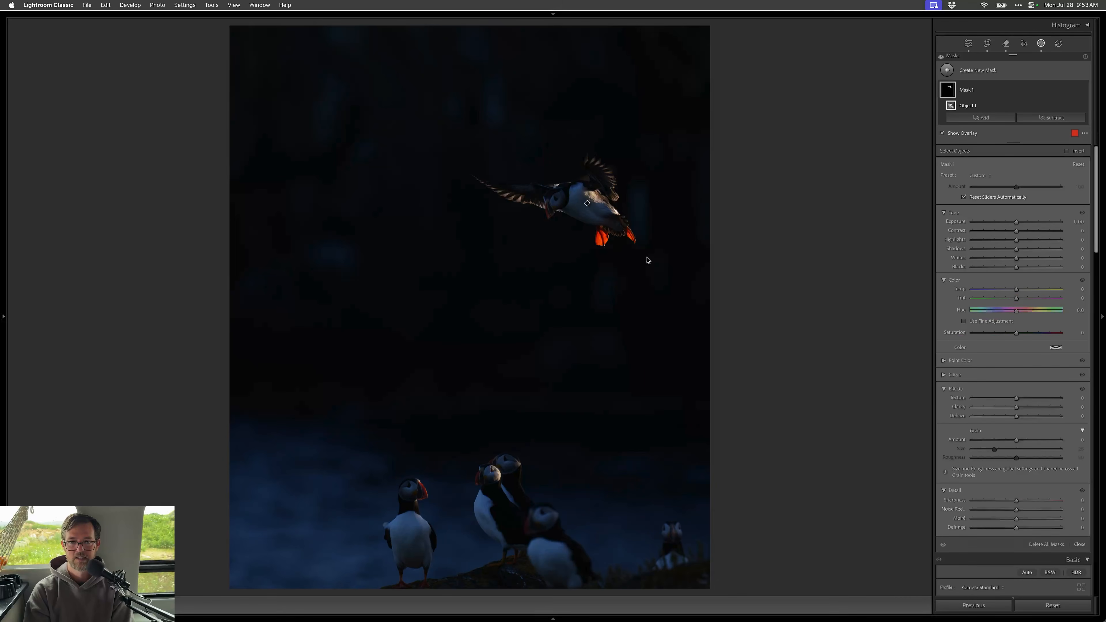
key("o")
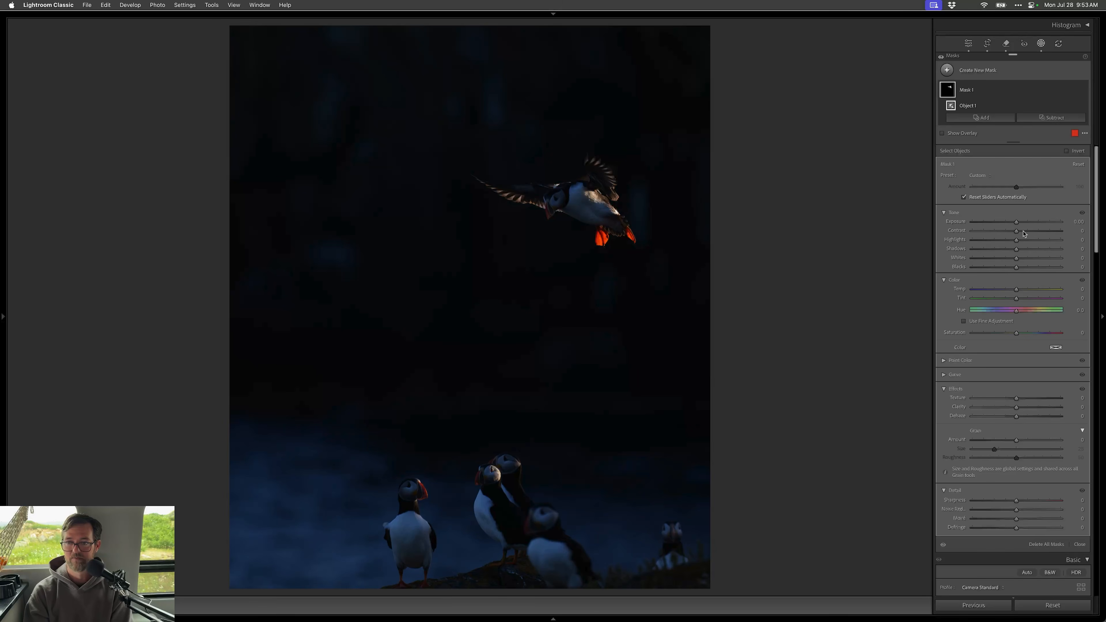
left_click_drag(1020, 223, 1013, 269)
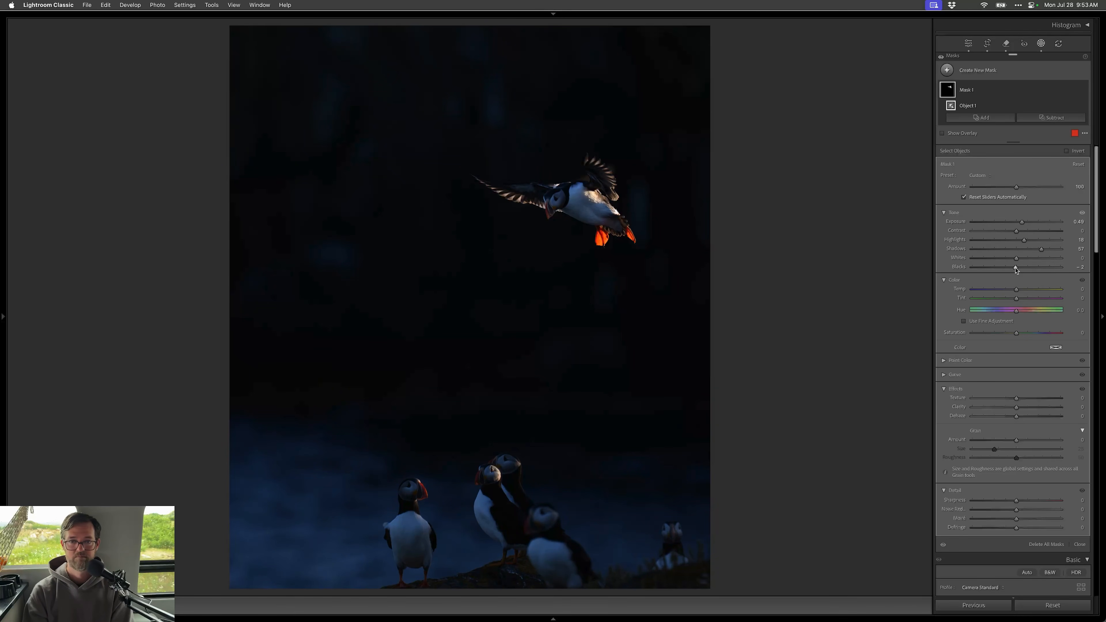
left_click_drag(1028, 292, 1025, 292)
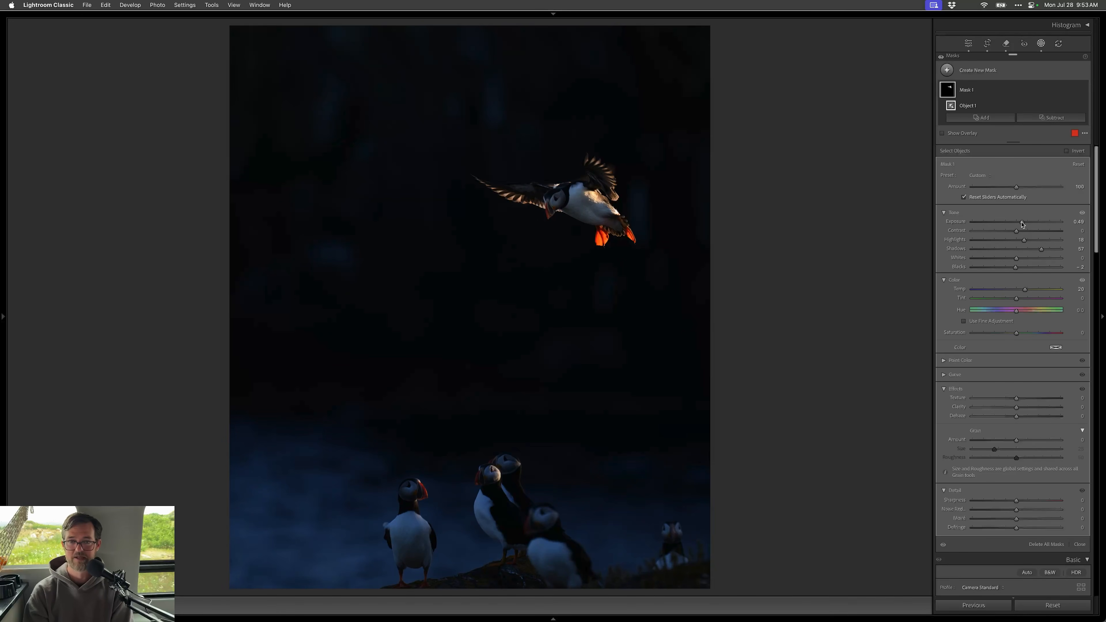
- Set the flying puffin mask's exposure to 1.00 and highlights to 17, and compare the photo before and after
left_click_drag(1022, 223, 1025, 223)
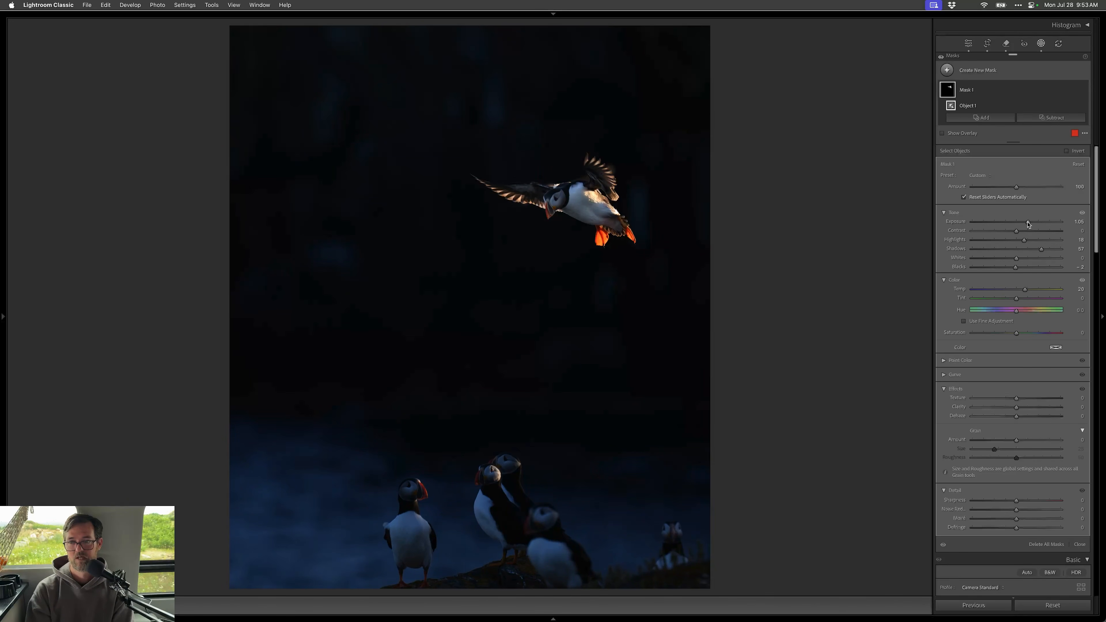
left_click(1017, 241)
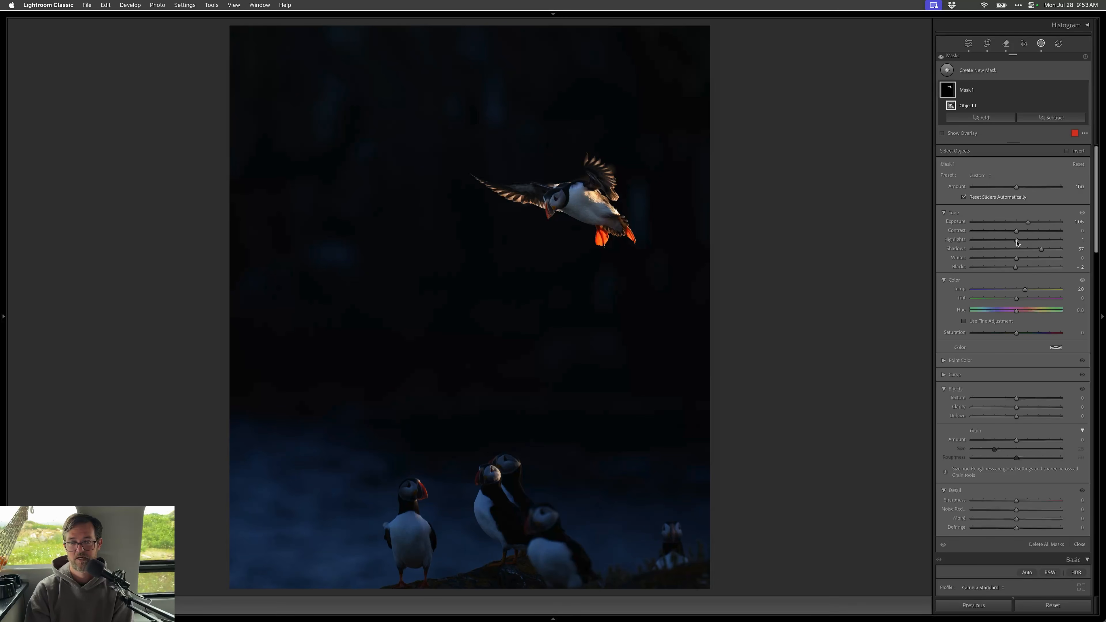
left_click_drag(1017, 240, 1024, 241)
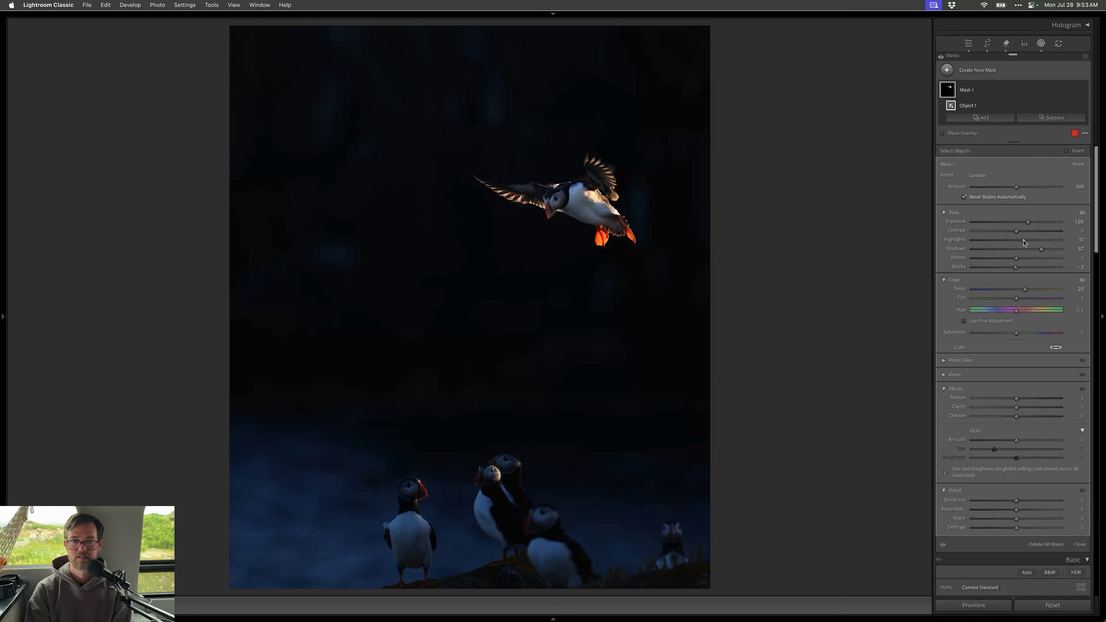
key("shift+w")
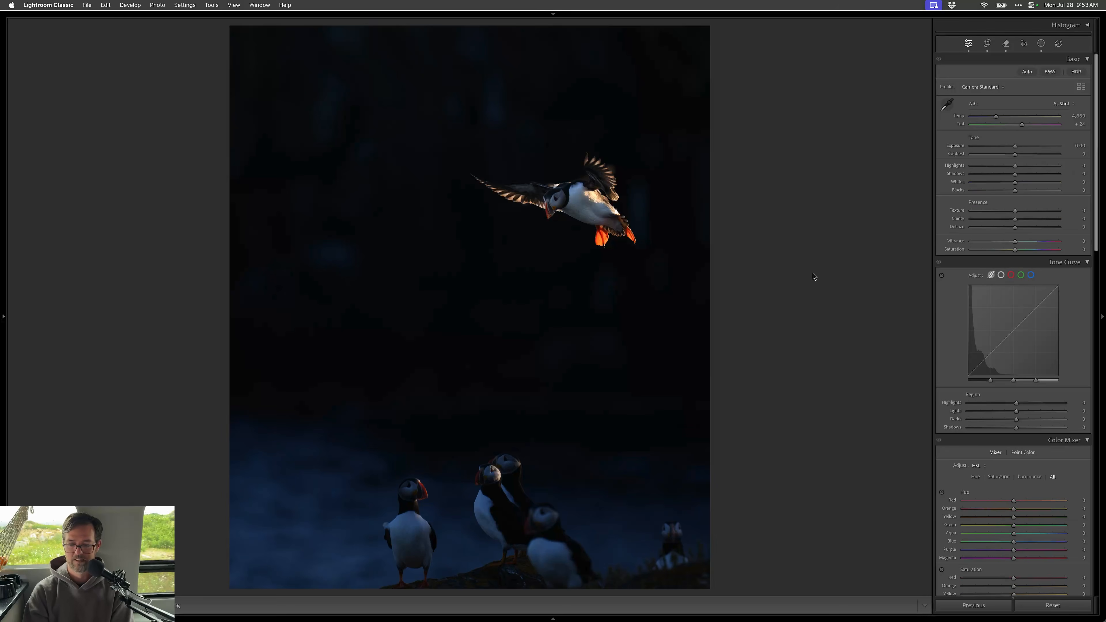
key("backslash")
key("backslash")
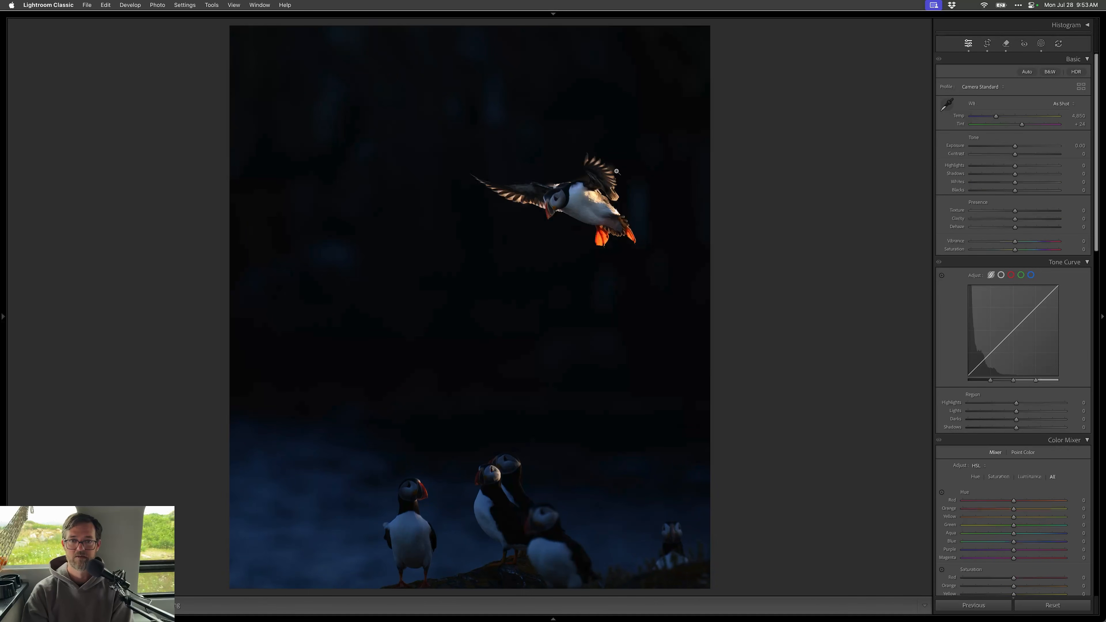
- Add a subtracting brush to the flying puffin's mask with size 0.9 and feather 12
left_click(612, 177)
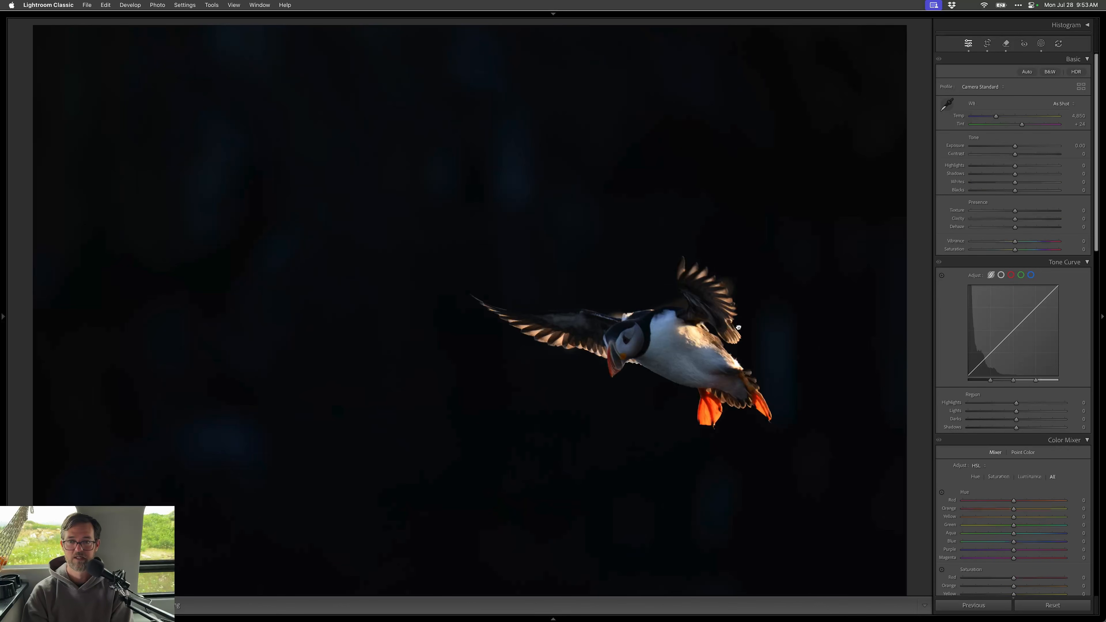
key("shift+w")
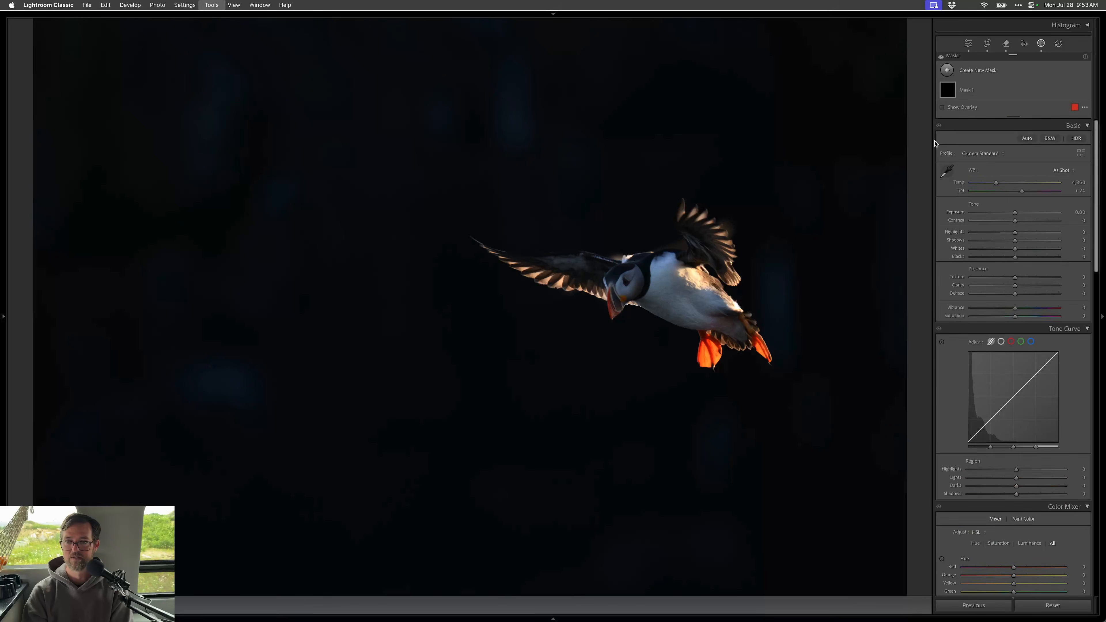
left_click(1036, 123)
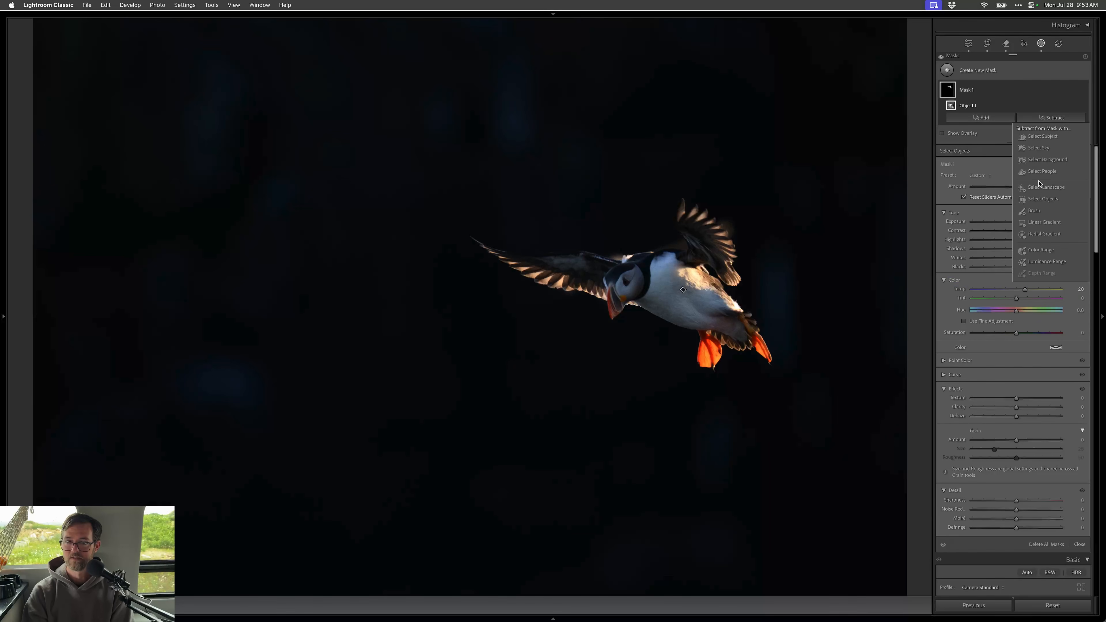
left_click(1031, 209)
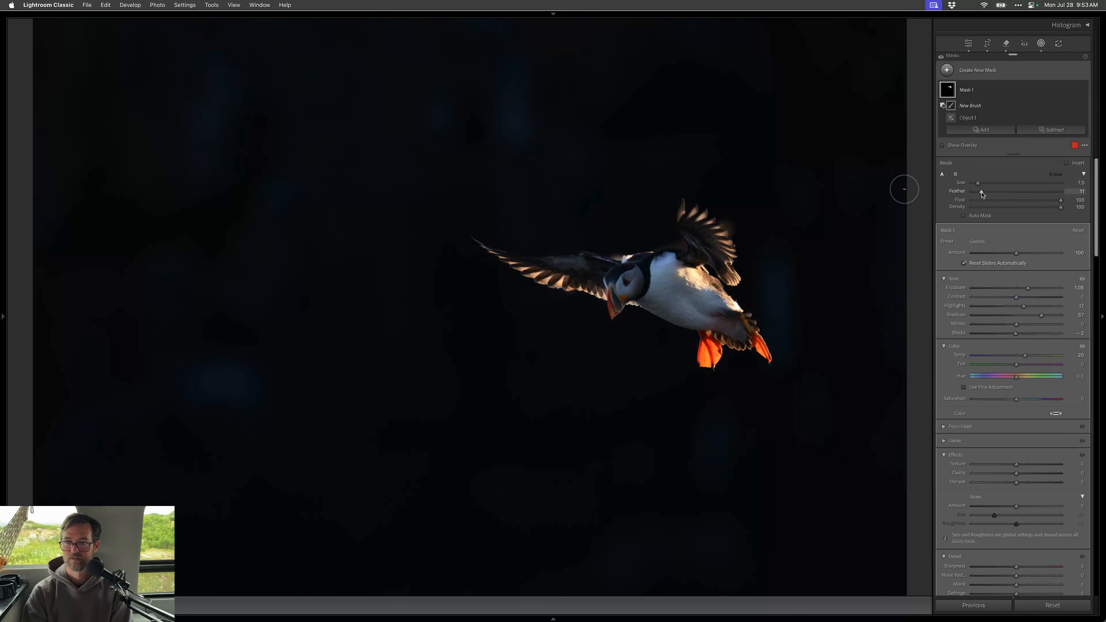
key("bracketleft")
key("bracketleft")
key("bracketleft")
key("bracketleft")
key("bracketleft")
key("bracketleft")
left_click(983, 194)
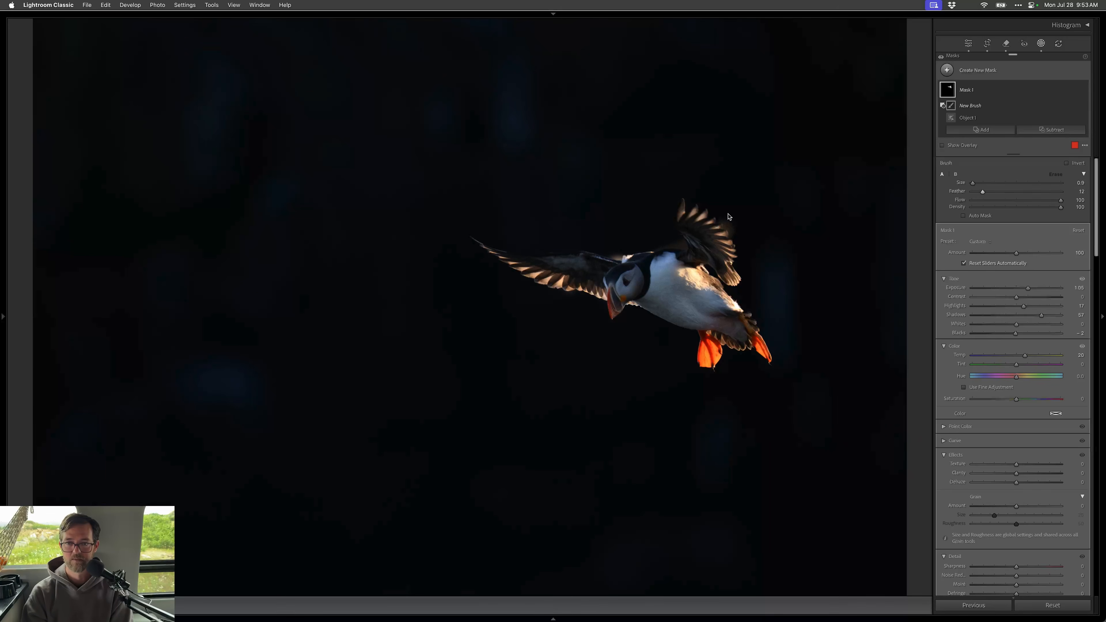
- Brush the bright halo beside the puffin's raised wing out of the mask, and compare the full photo before and after
key("alt")
left_click_drag(747, 226, 738, 265)
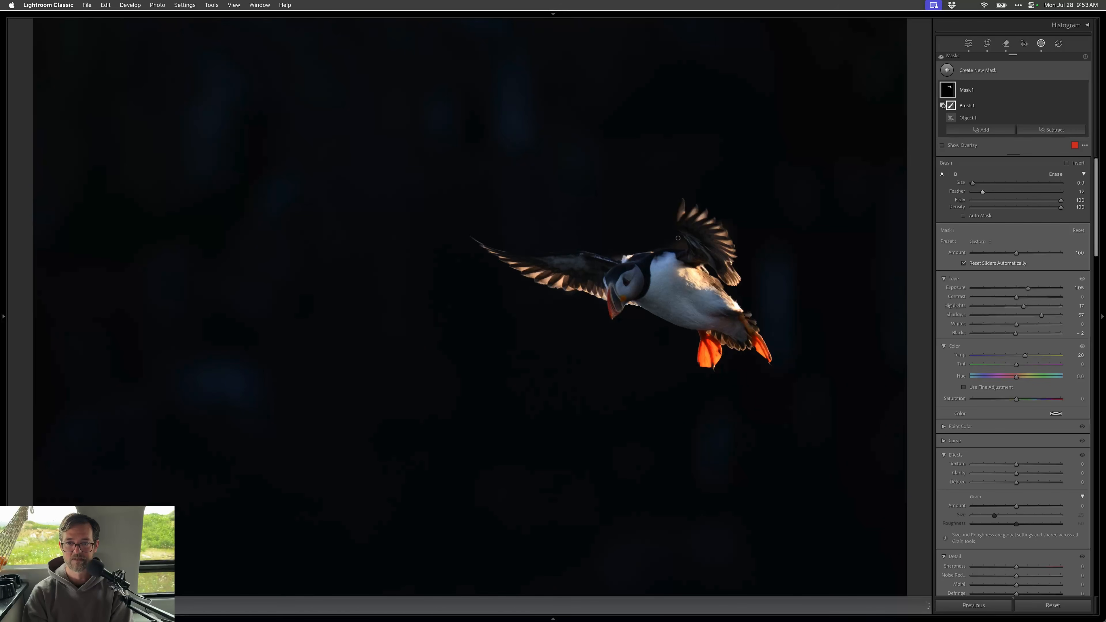
key("shift+w")
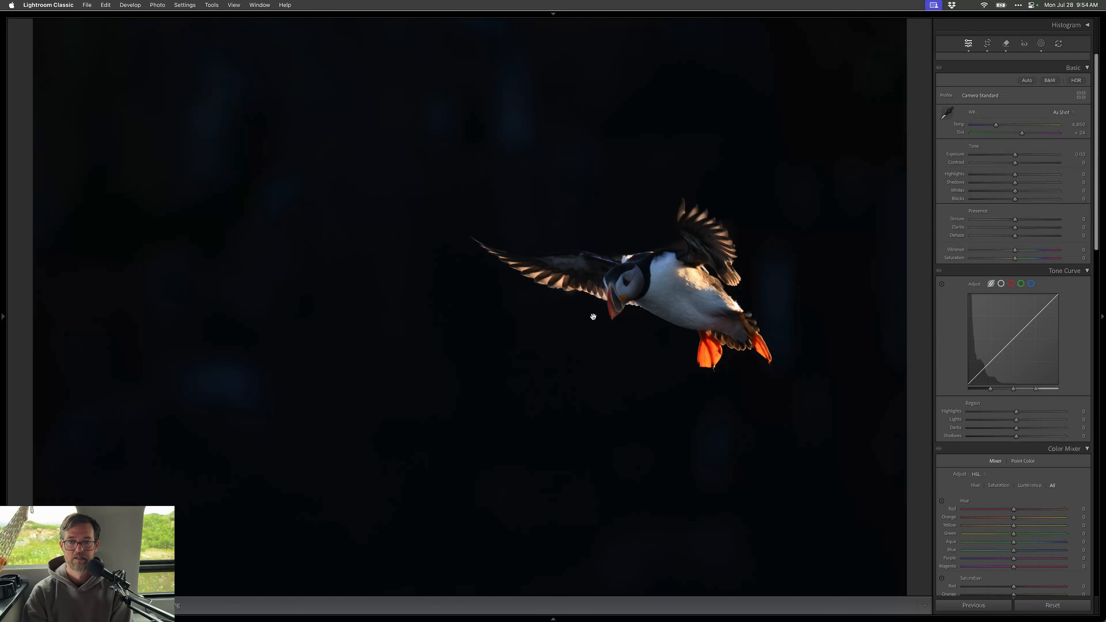
left_click(597, 320)
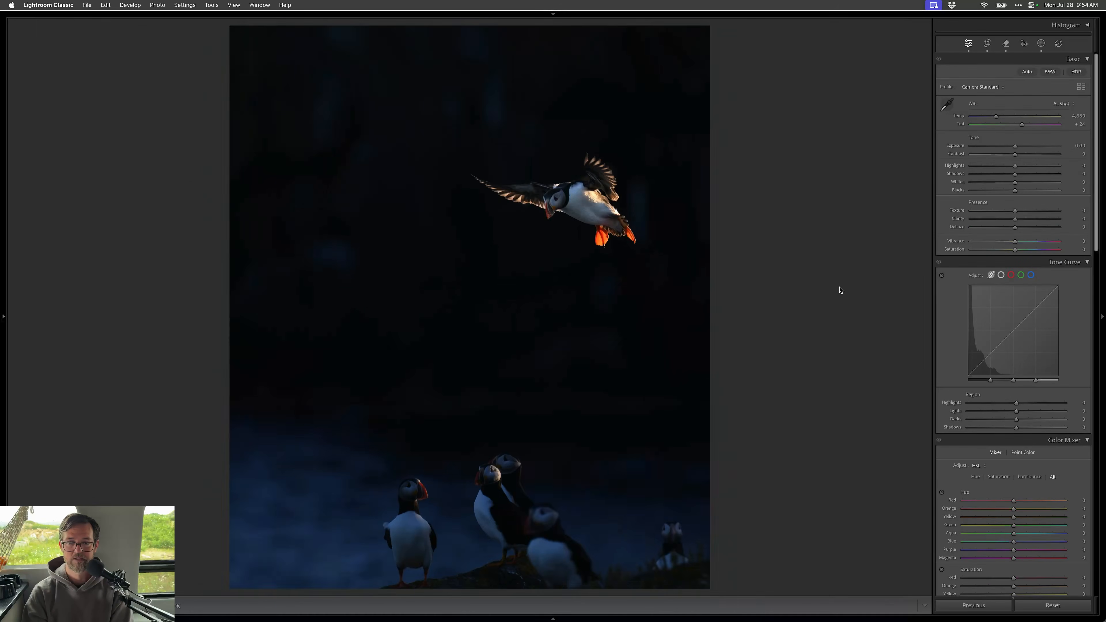
key("backslash")
key("backslash")
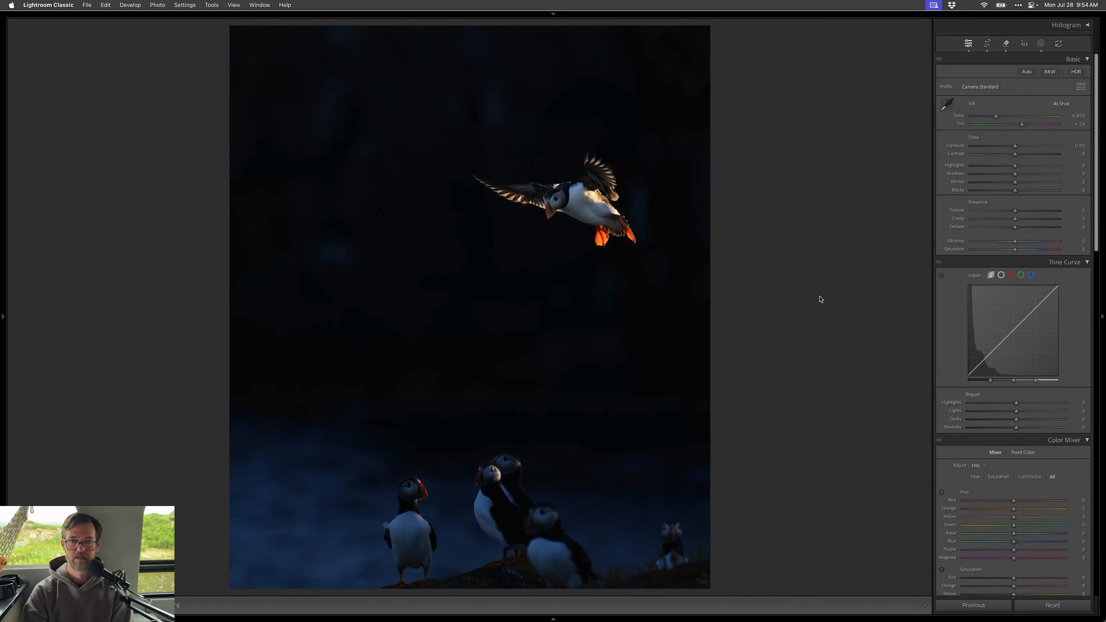
key("backslash")
key("backslash")
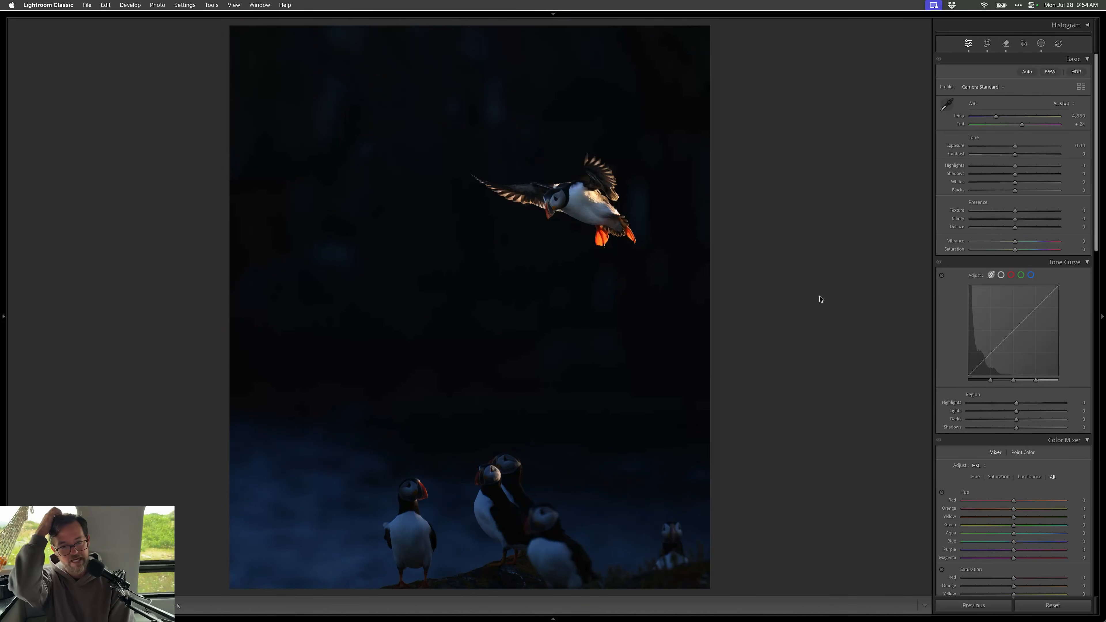
- Go to the next photo of the standing puffin and crop it slightly tighter at the original aspect, with the bird closer to the left edge
key("Right")
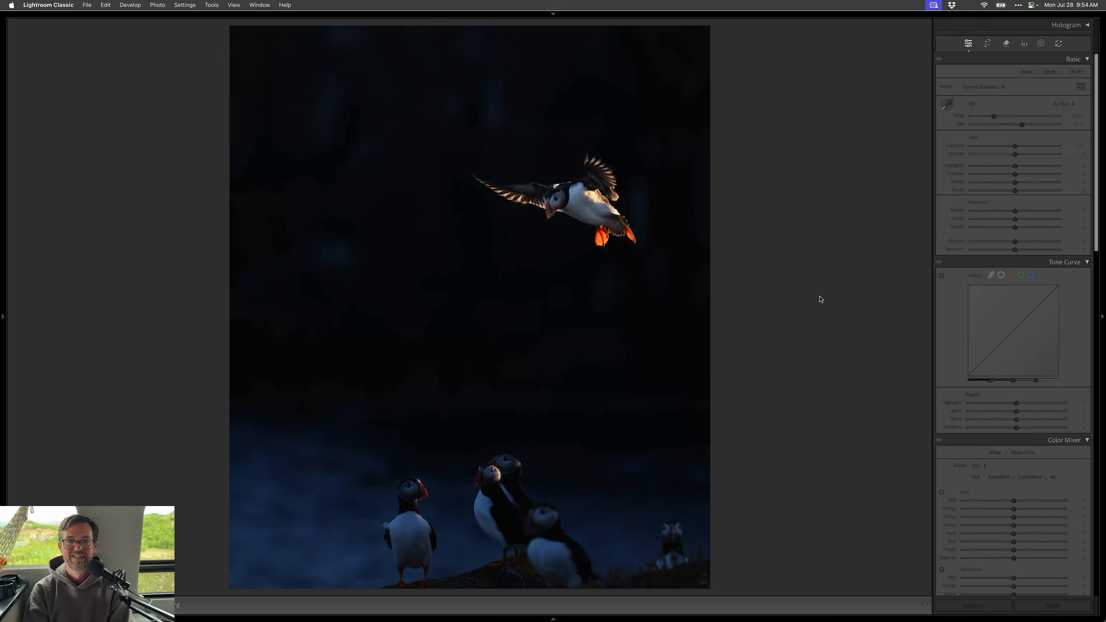
key("r")
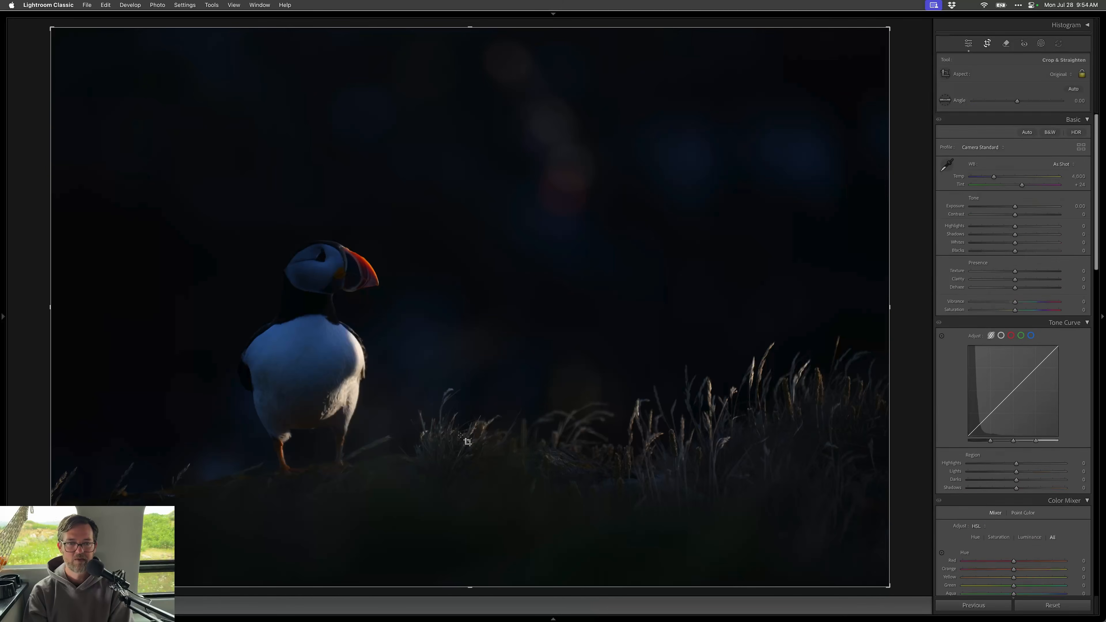
left_click_drag(50, 307, 104, 311)
left_click_drag(399, 313, 446, 314)
key("Return")
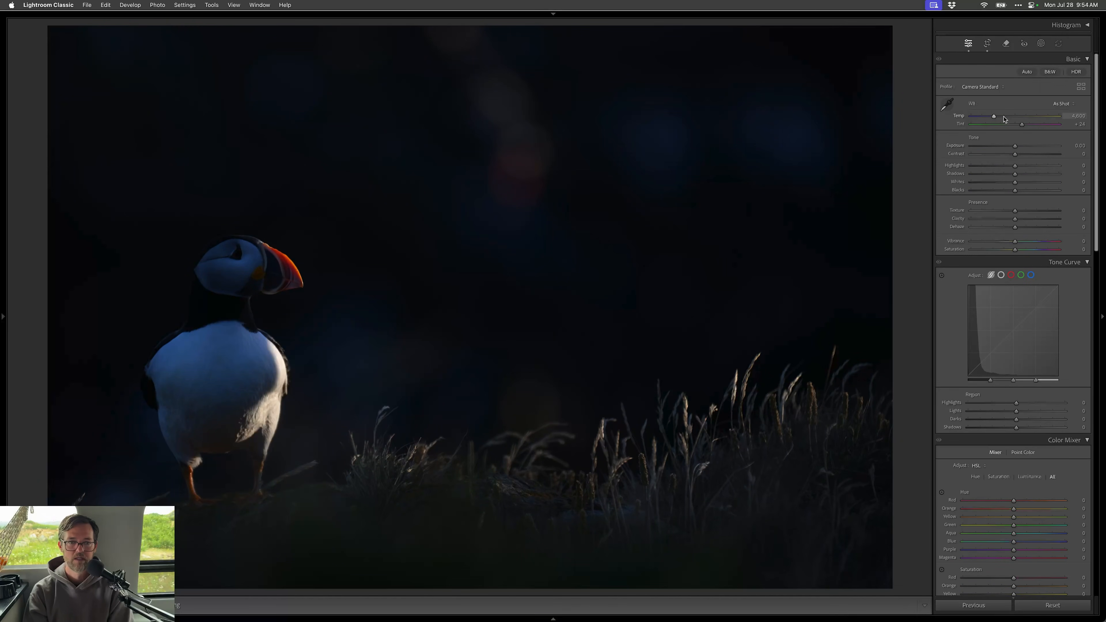
- Warm the standing puffin photo to a temp of 6,801 and set exposure to +0.25 and highlights to +10
left_click_drag(1004, 118, 1007, 119)
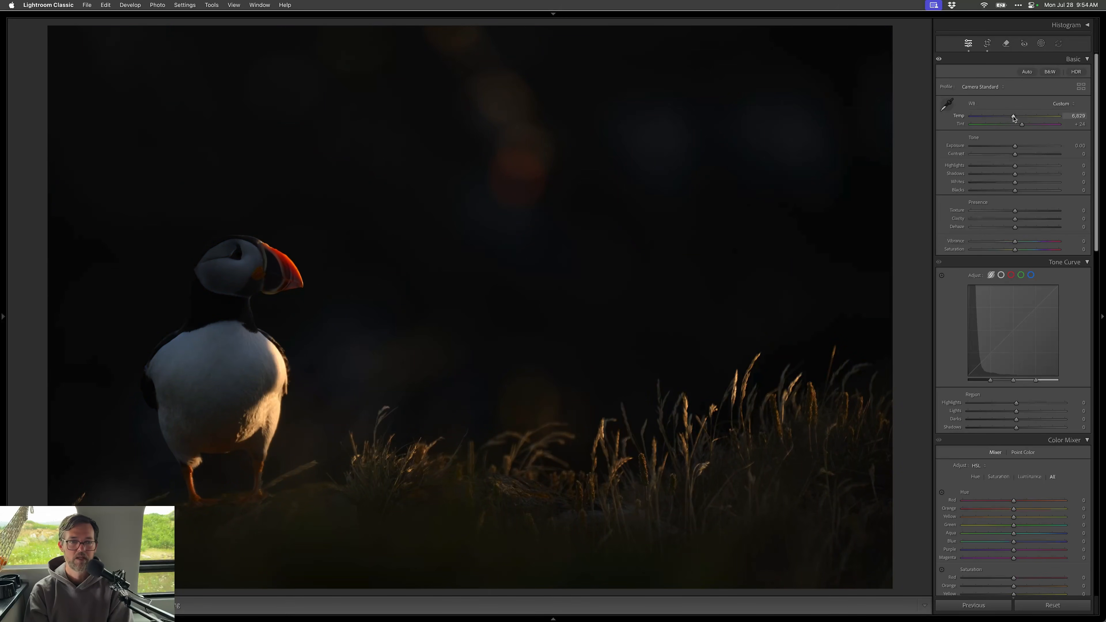
left_click_drag(1013, 116, 1012, 117)
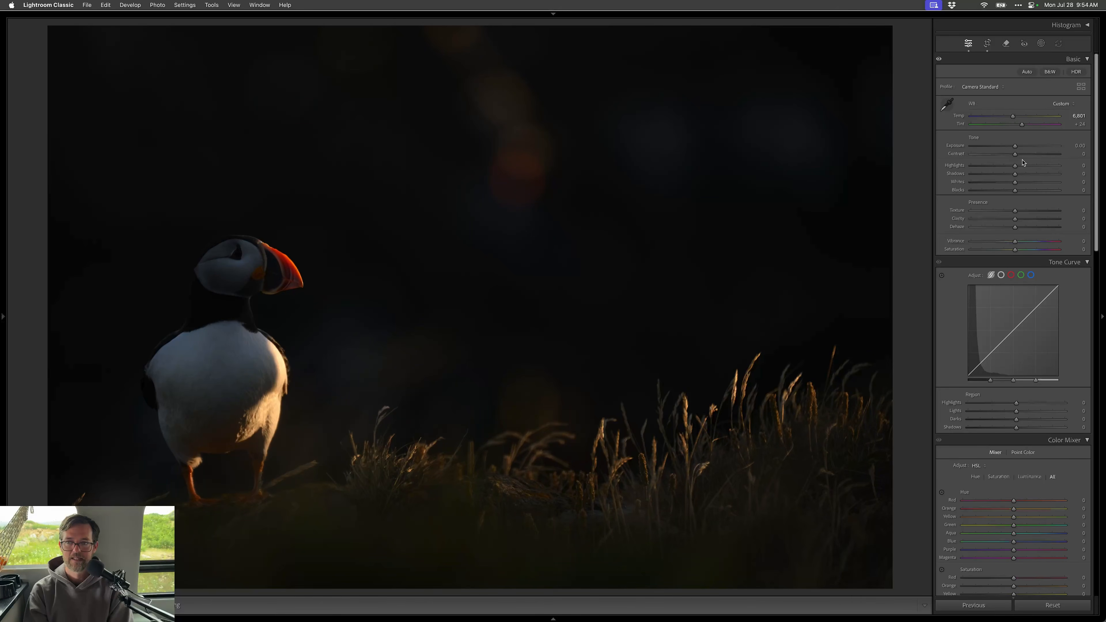
left_click_drag(1016, 150, 1018, 149)
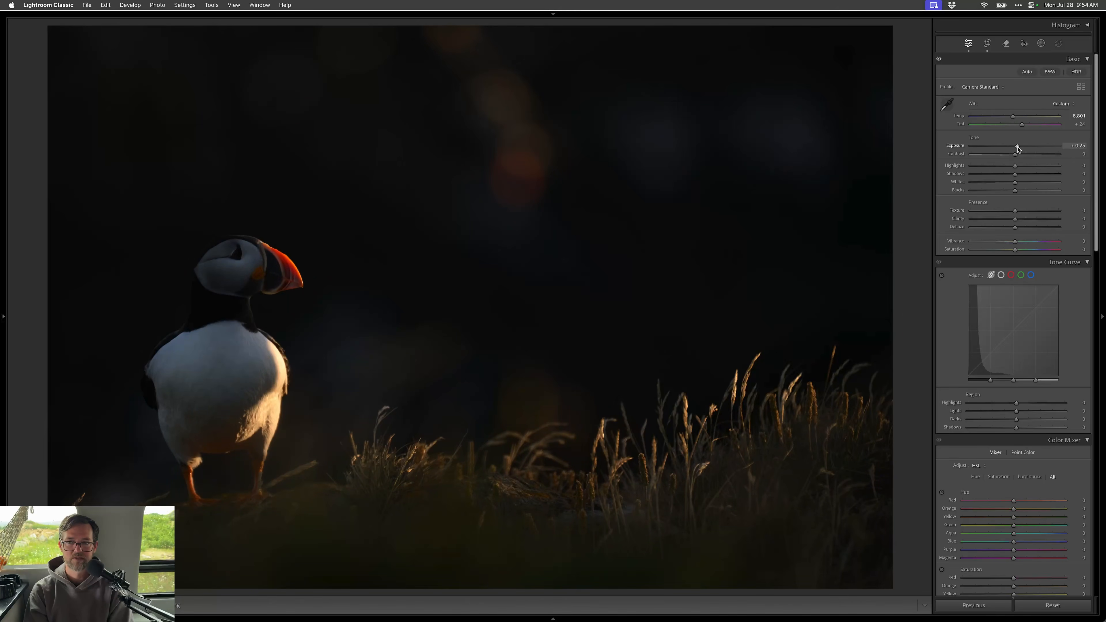
left_click(1022, 166)
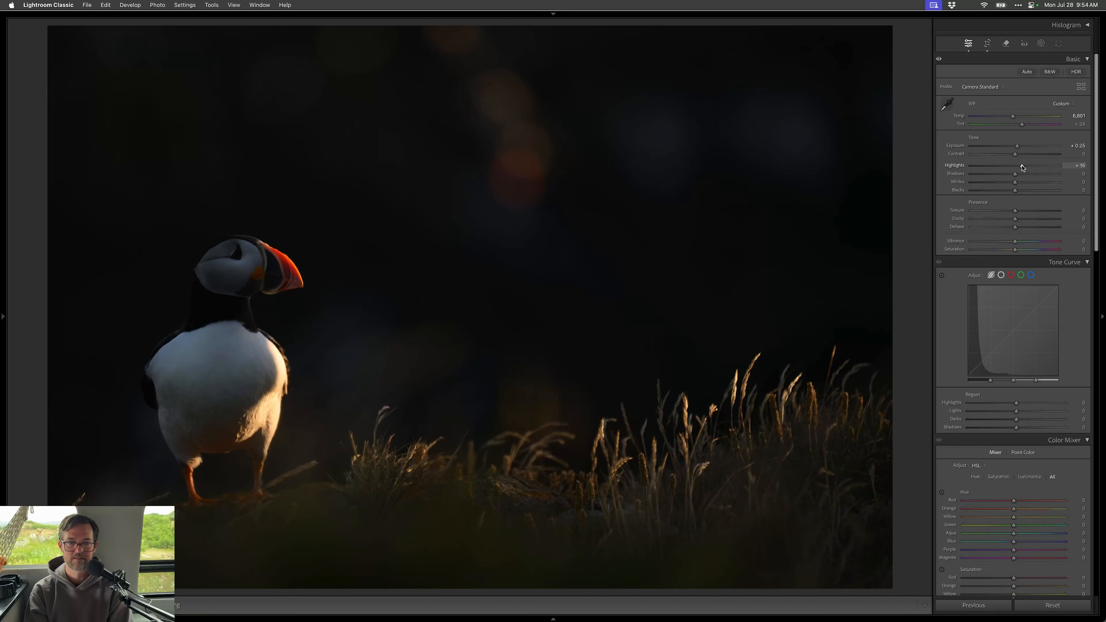
left_click_drag(1022, 167, 1019, 169)
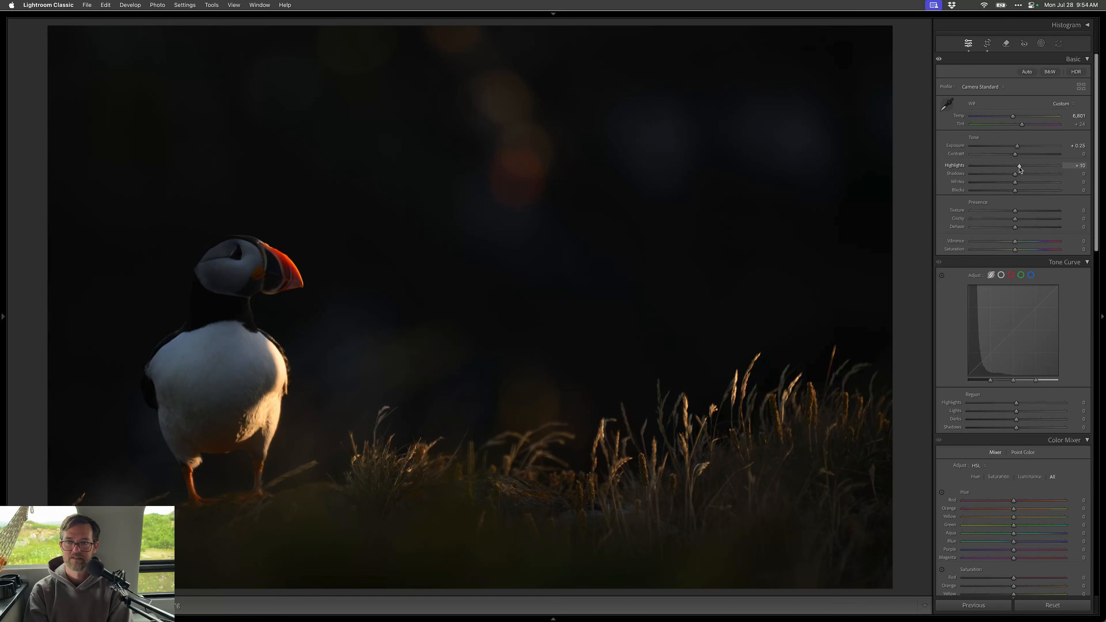
- Set the standing puffin photo's shadows to +21 and create a Select Subject mask of the bird
left_click(1024, 175)
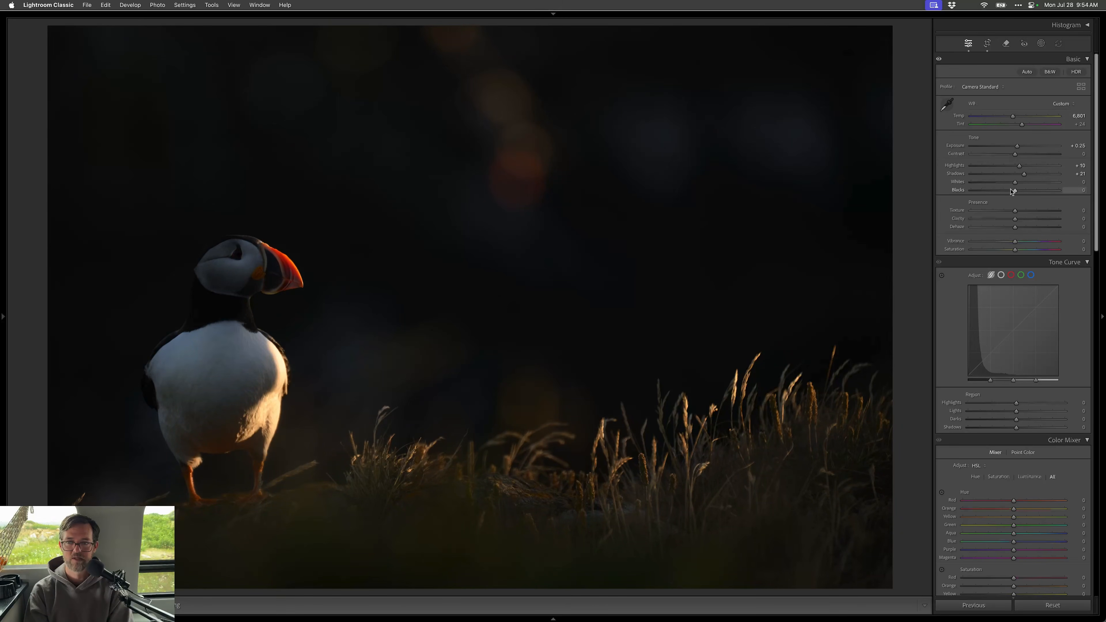
key("shift+s")
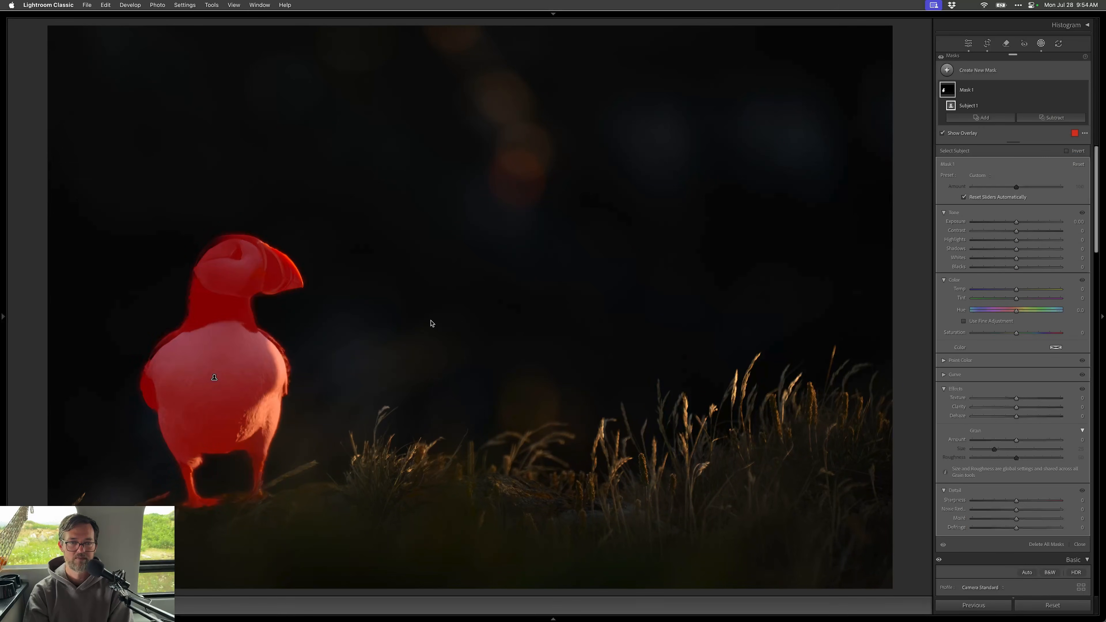
- Intersect the puffin mask with a radial gradient positioned over the bird, and raise the mask's exposure to about 0.6
key("shift+m")
left_click_drag(237, 262, 354, 489)
mouse_move(355, 264)
left_mouse_down()
mouse_move(338, 263)
mouse_move(347, 280)
left_mouse_up()
left_click_drag(303, 248, 287, 282)
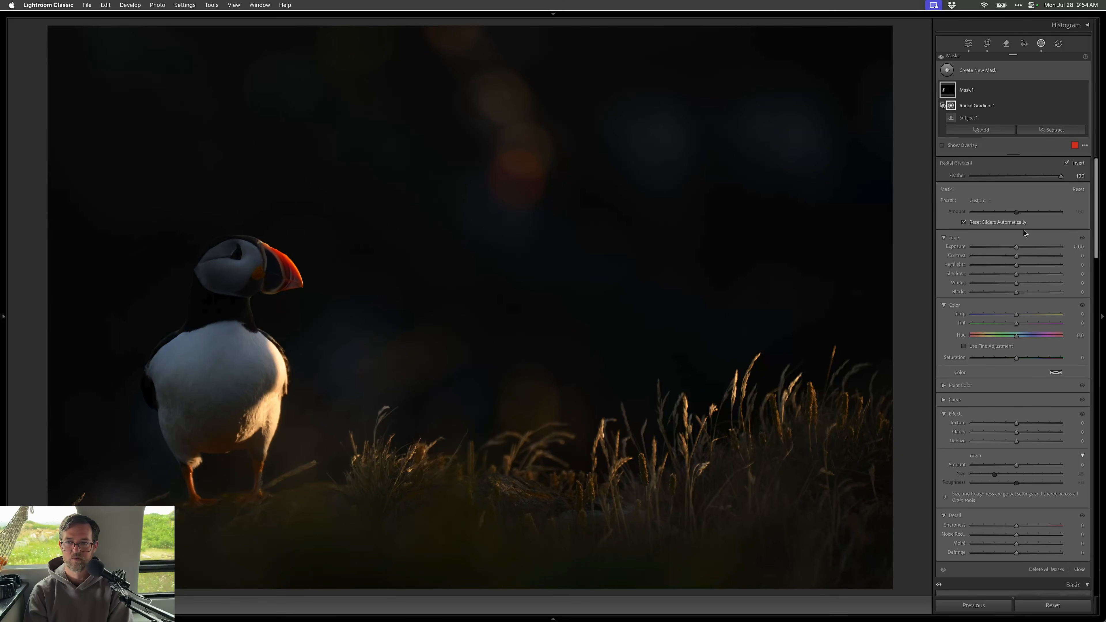
left_click_drag(188, 526, 177, 595)
left_click_drag(263, 324, 274, 278)
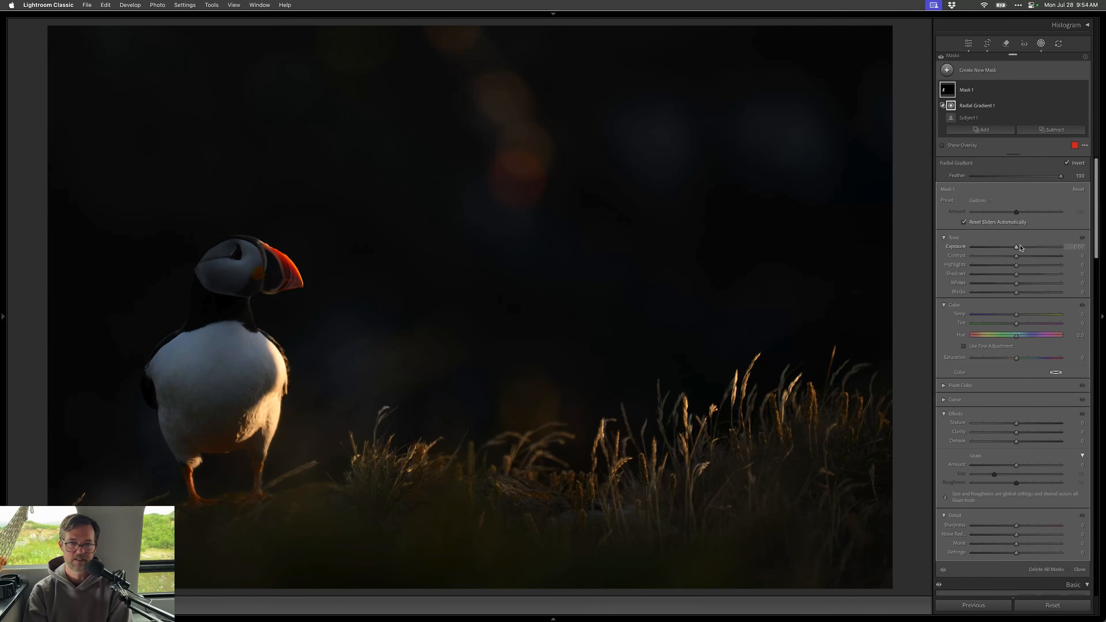
left_click_drag(1020, 248, 1021, 248)
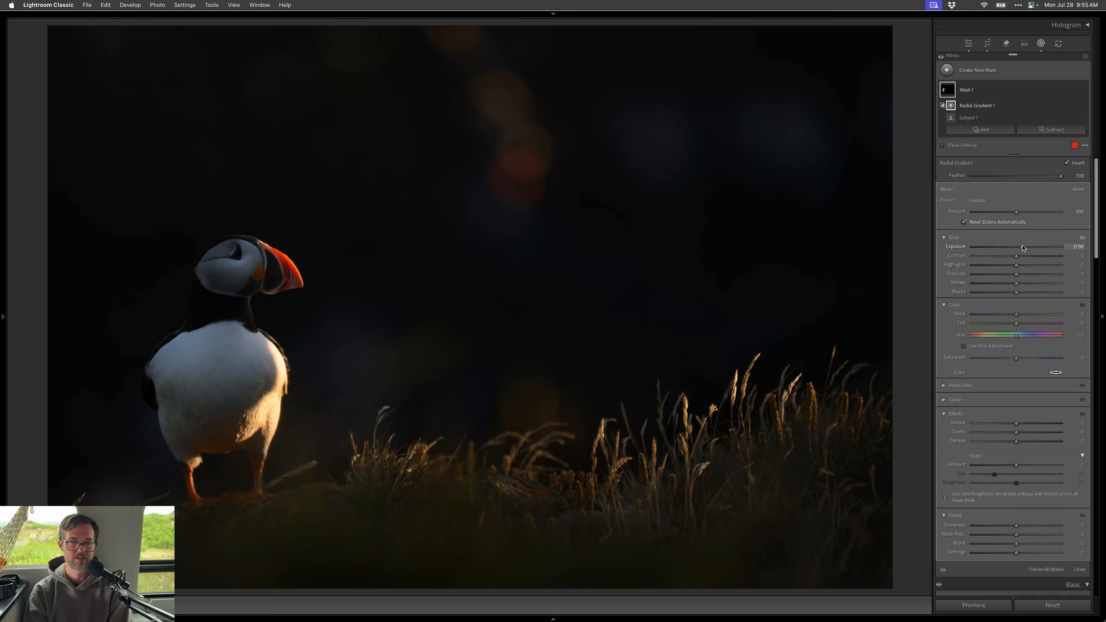
- Create a second mask that selects the background behind the puffin, and check its coverage
left_click(975, 71)
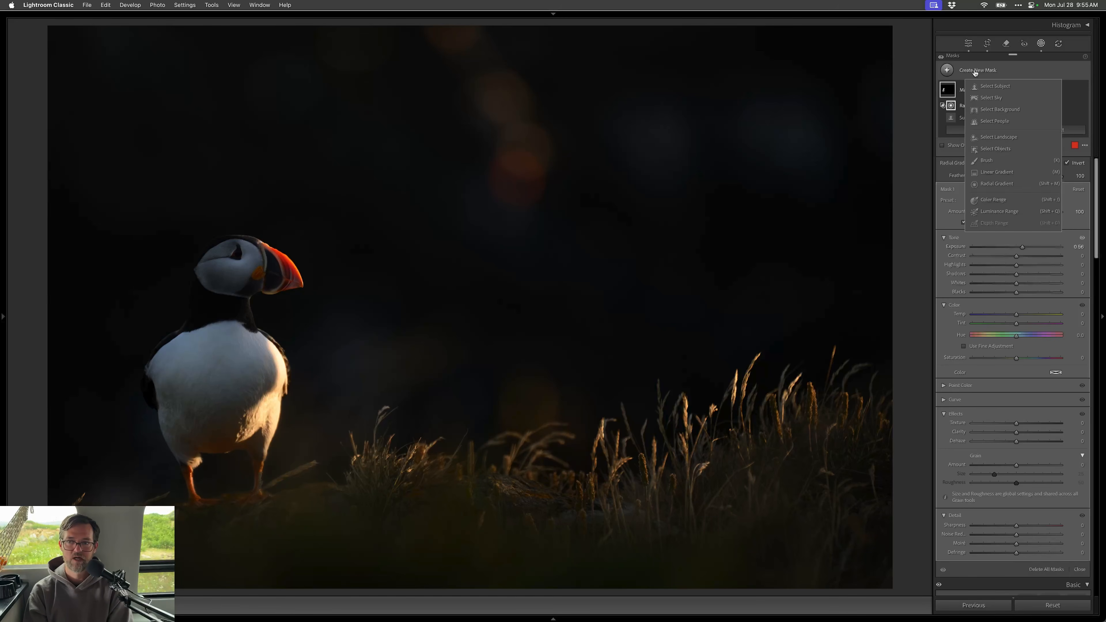
left_click(985, 112)
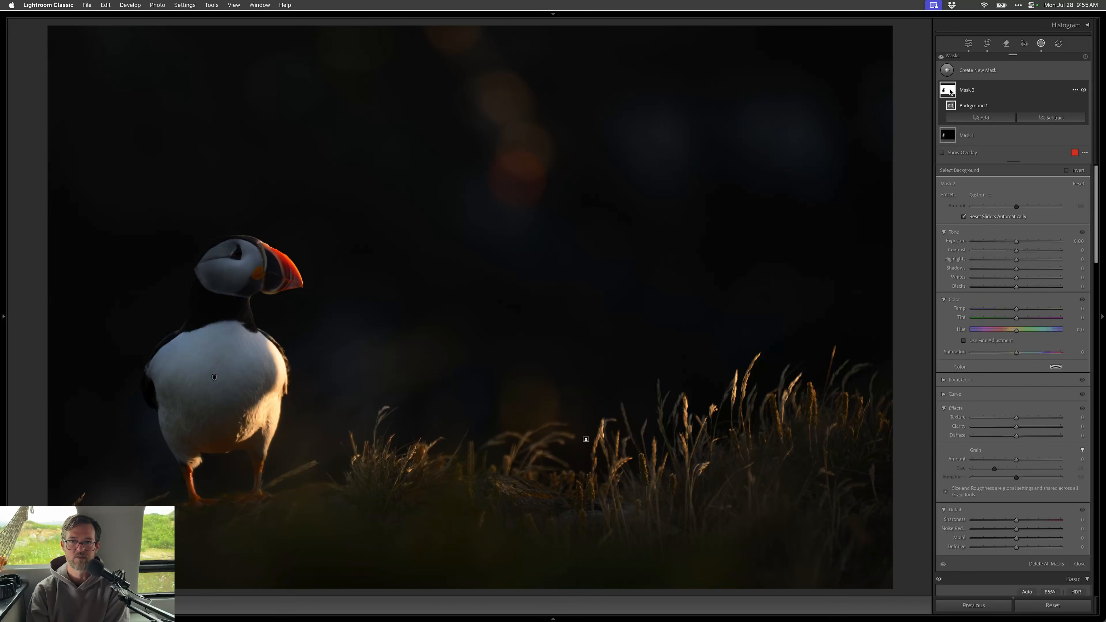
mouse_move(950, 91)
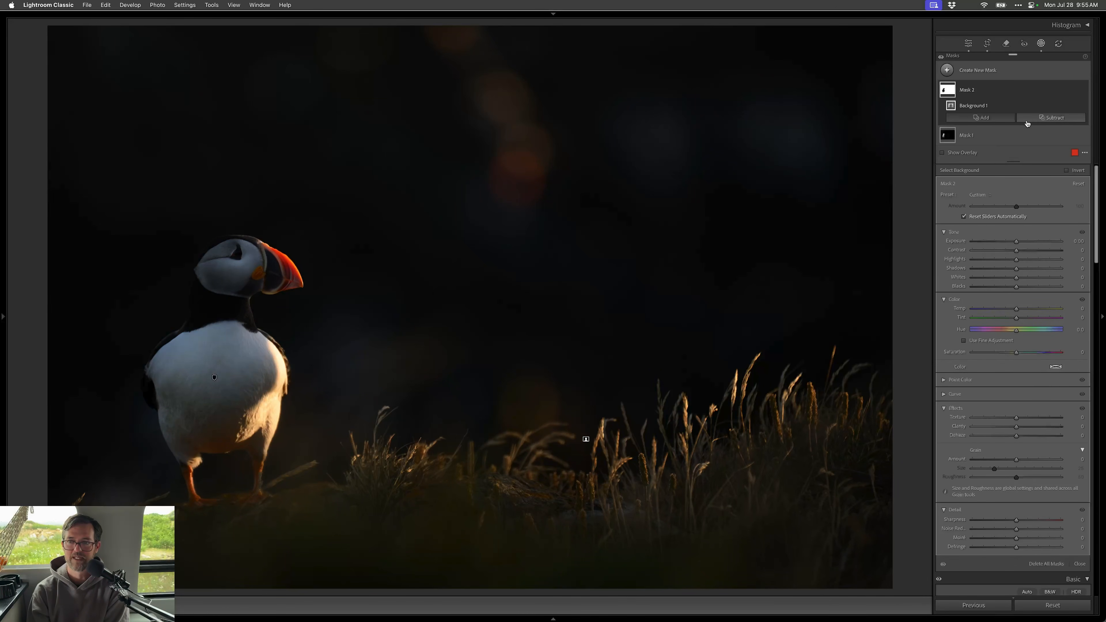
- Try subtracting the grass from the background mask with a color range sampled among the stalks
left_click(1039, 120)
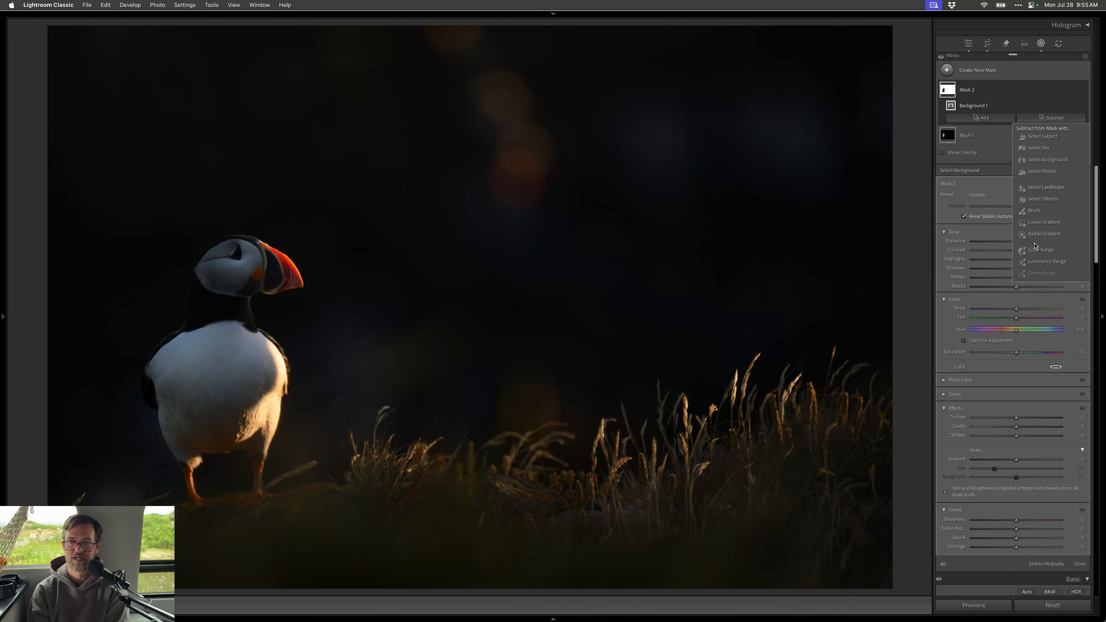
left_click(1041, 249)
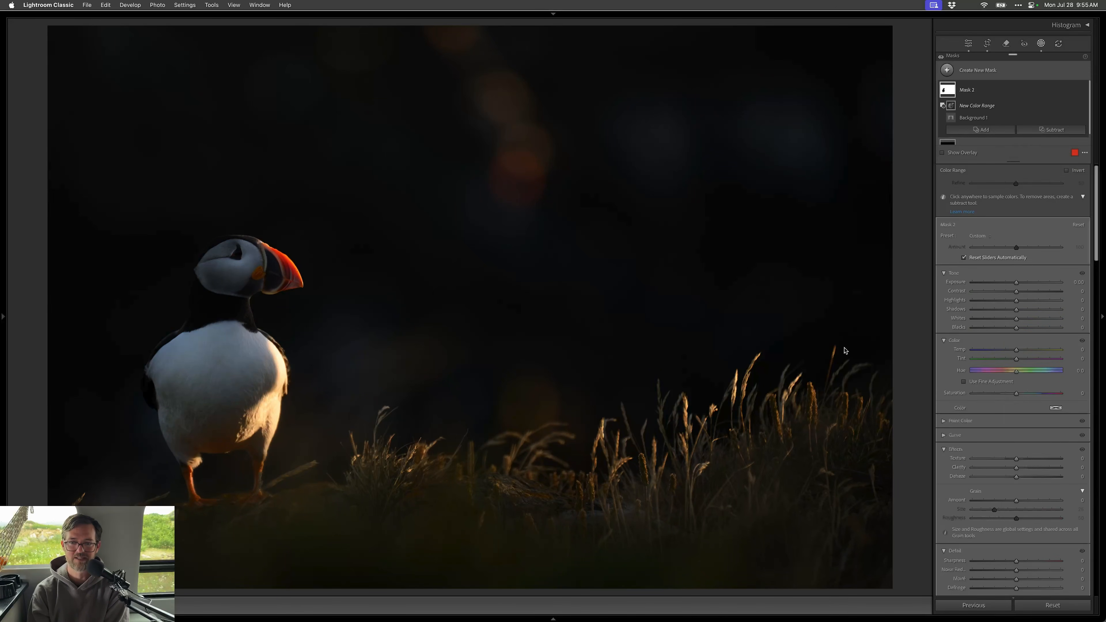
left_click(734, 394)
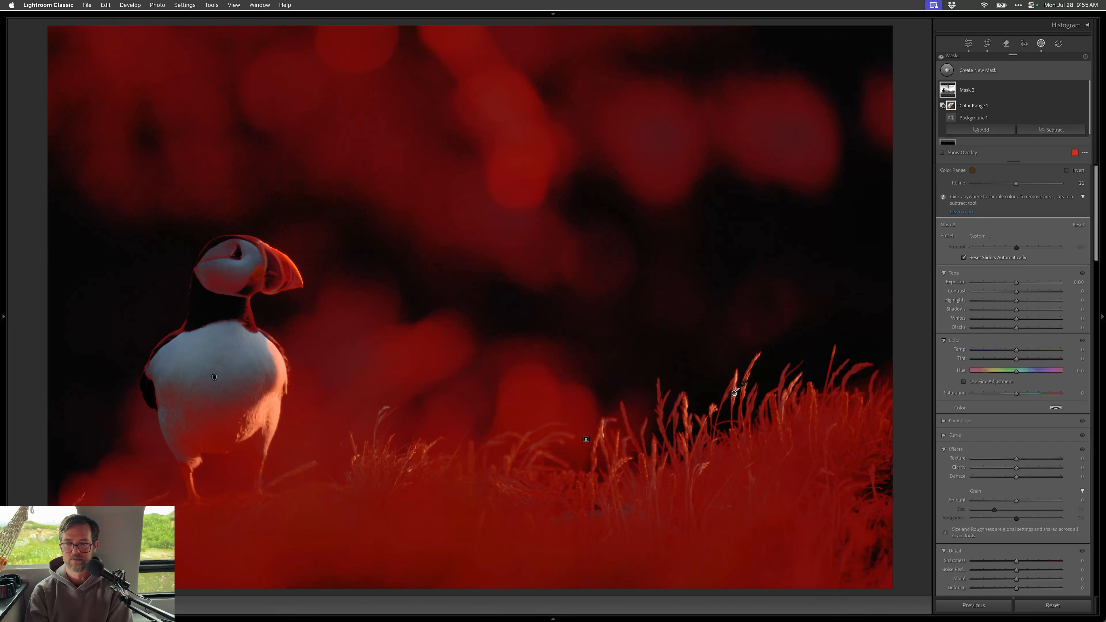
key("super+z")
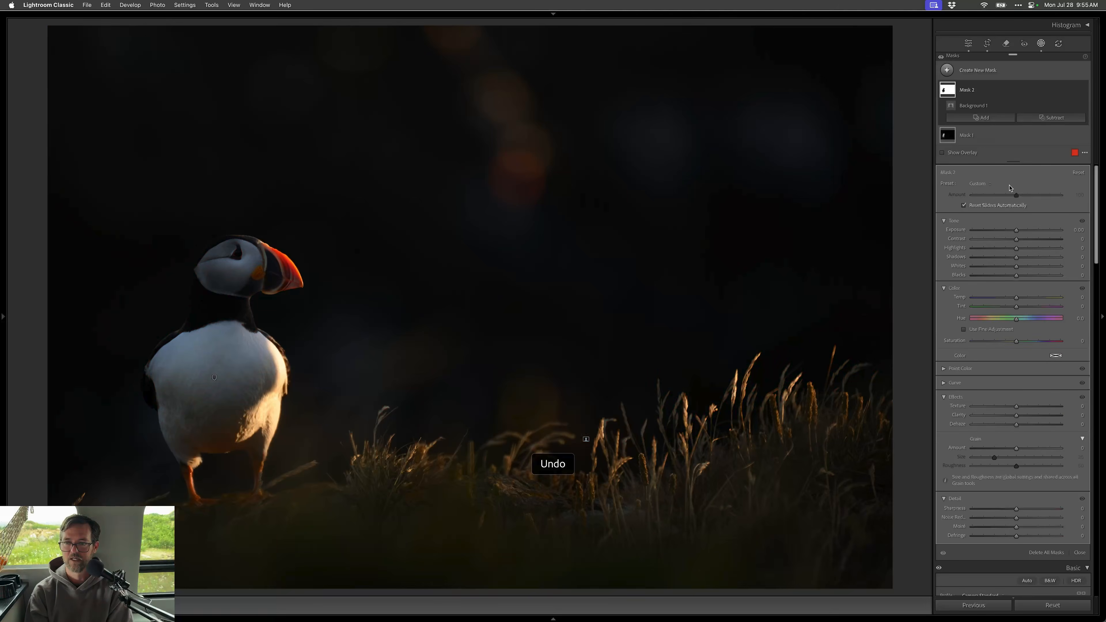
- Try the color range subtraction again with a sample from a bright grass head, and inspect the resulting mask
left_click(1047, 118)
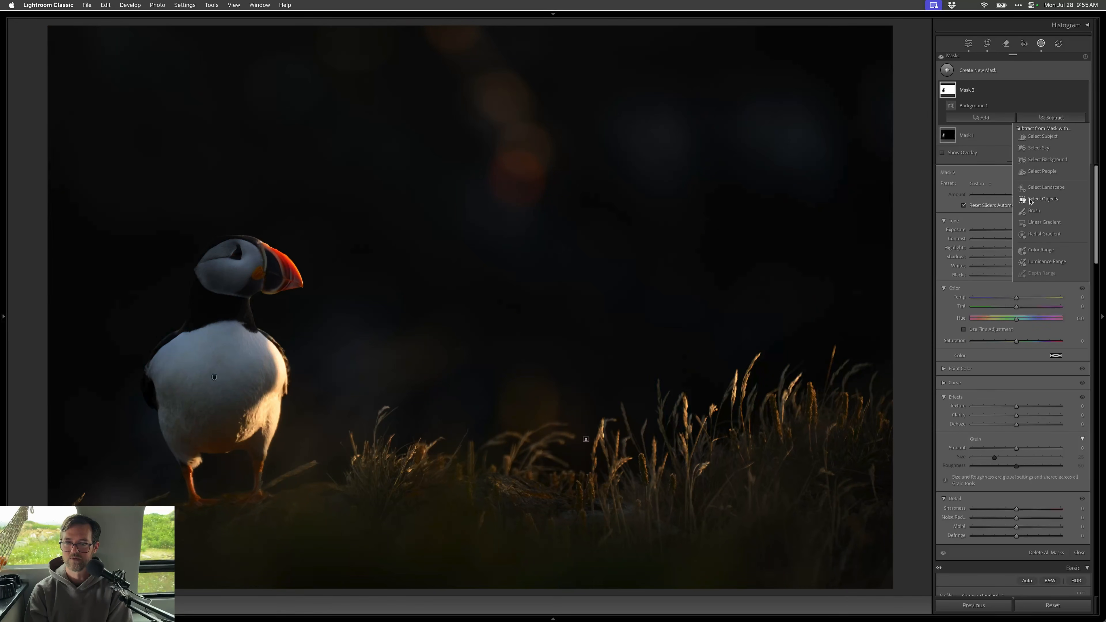
left_click(1033, 249)
left_click(725, 383)
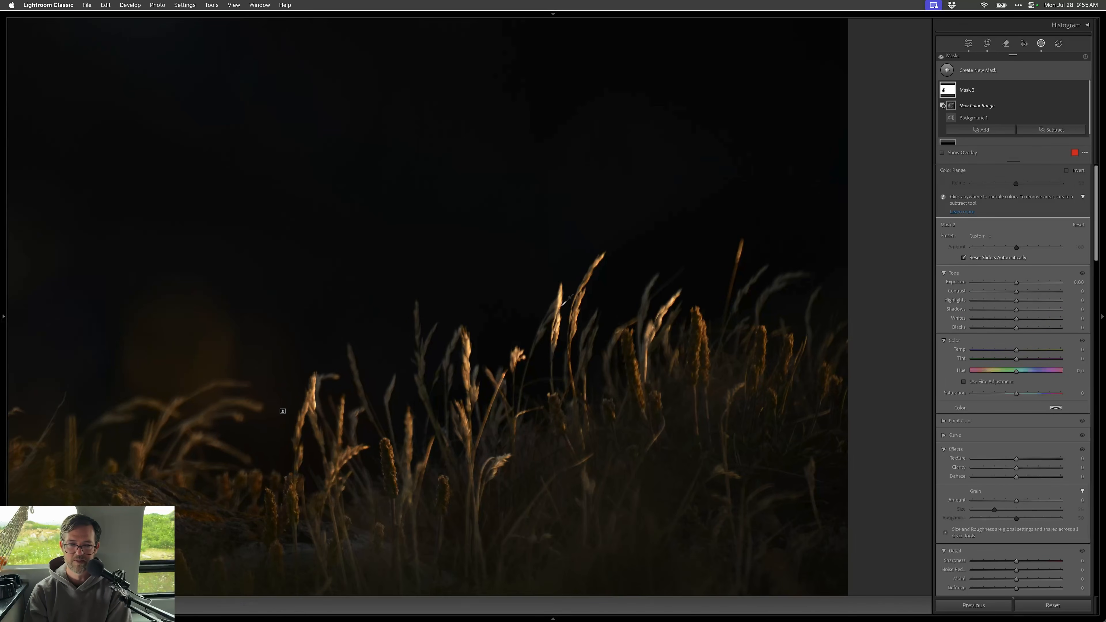
left_click(561, 297)
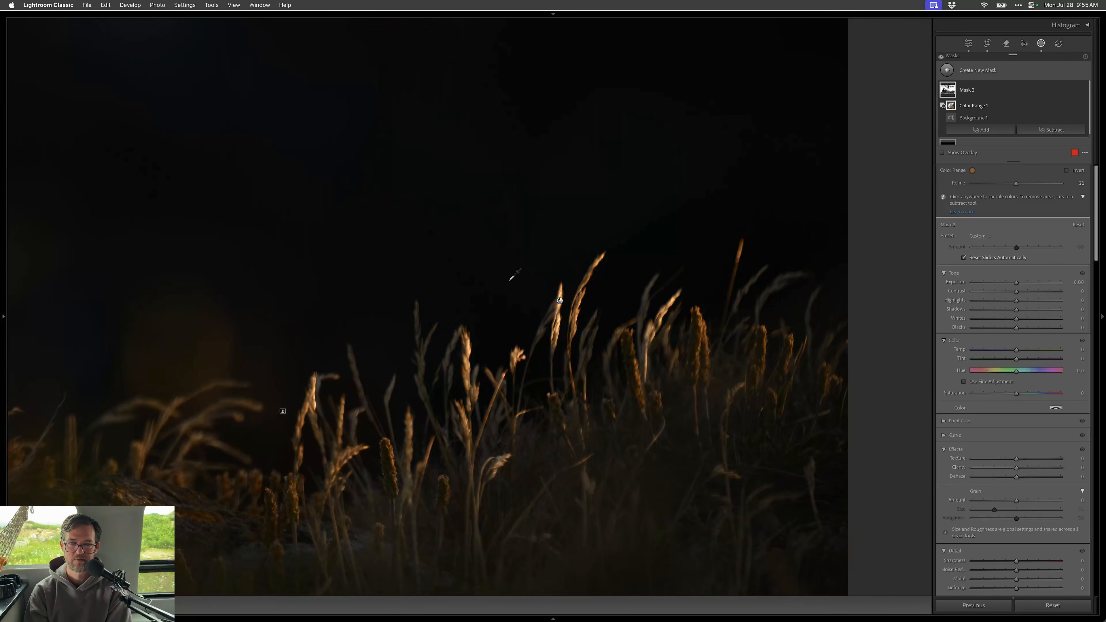
left_click(509, 282)
mouse_move(948, 91)
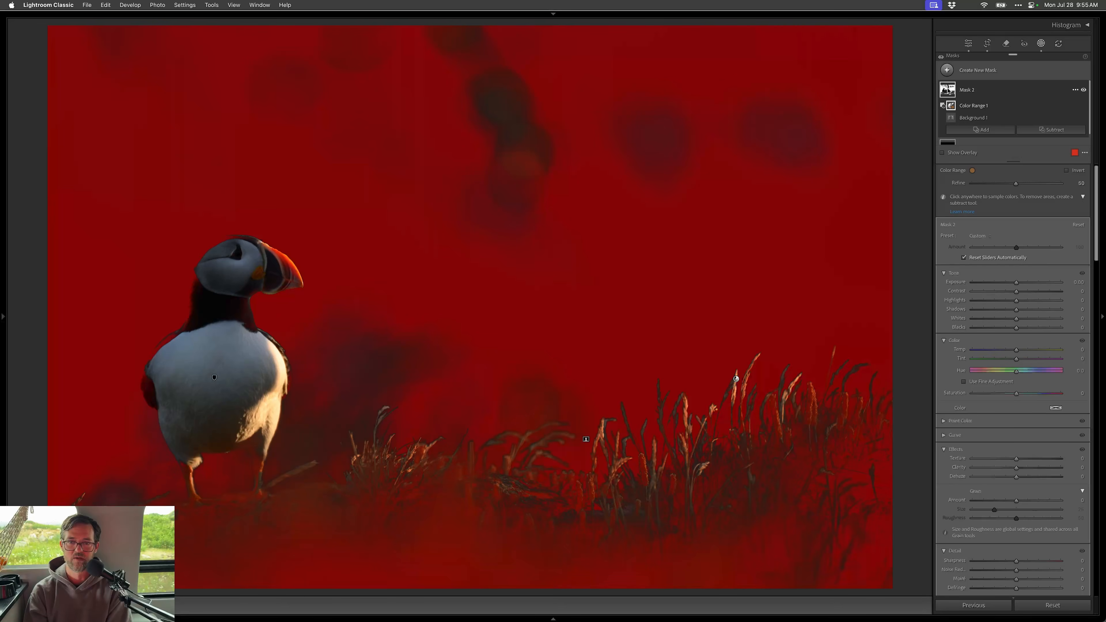
key("super+z")
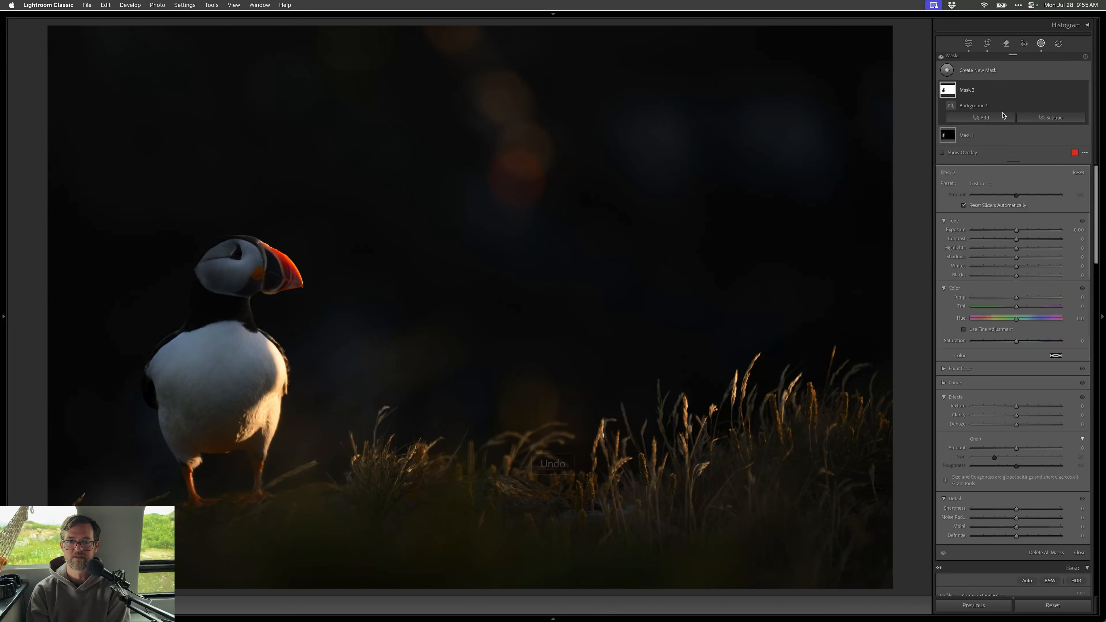
- Subtract a luminance range from the background mask to exclude the lit grass, with the lower limit at about 38/99 and the upper at 100/100
left_click(1040, 117)
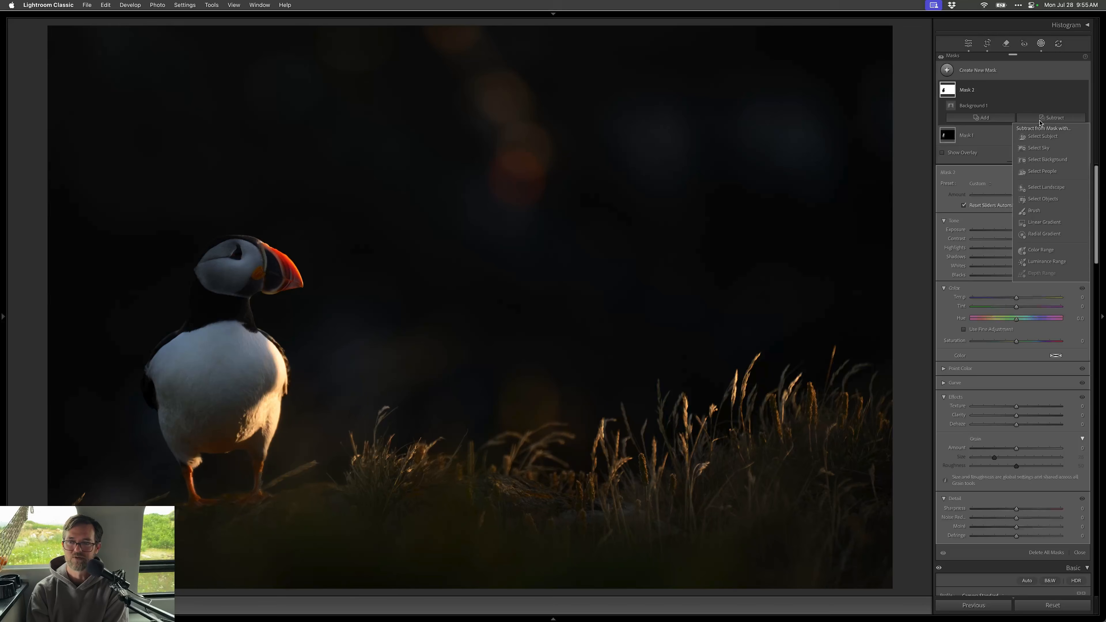
left_click(1039, 262)
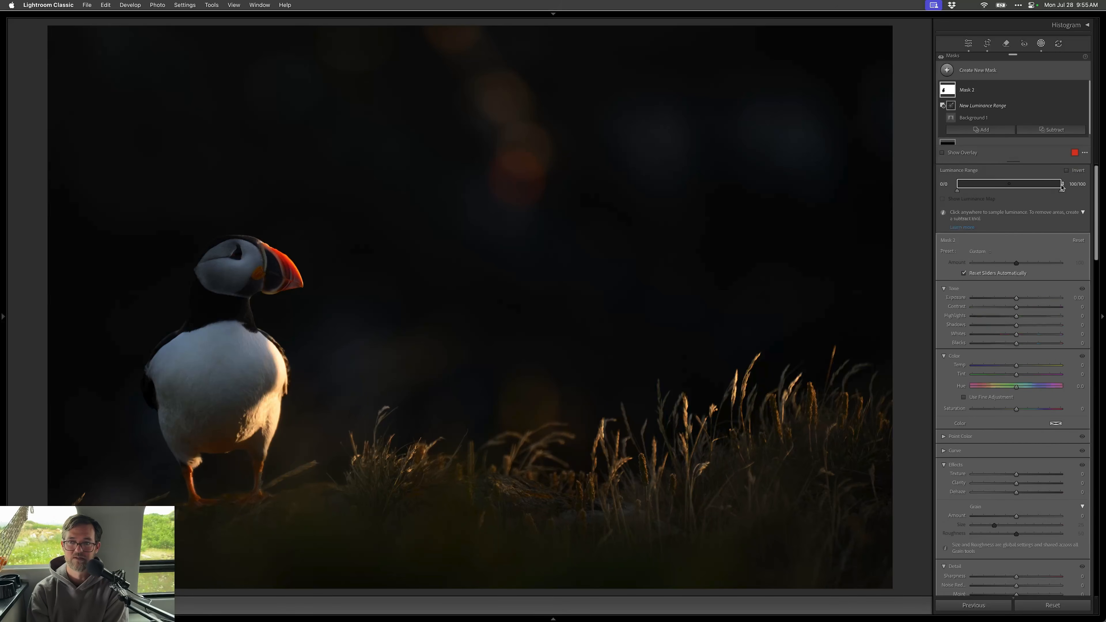
left_click_drag(1061, 186, 998, 185)
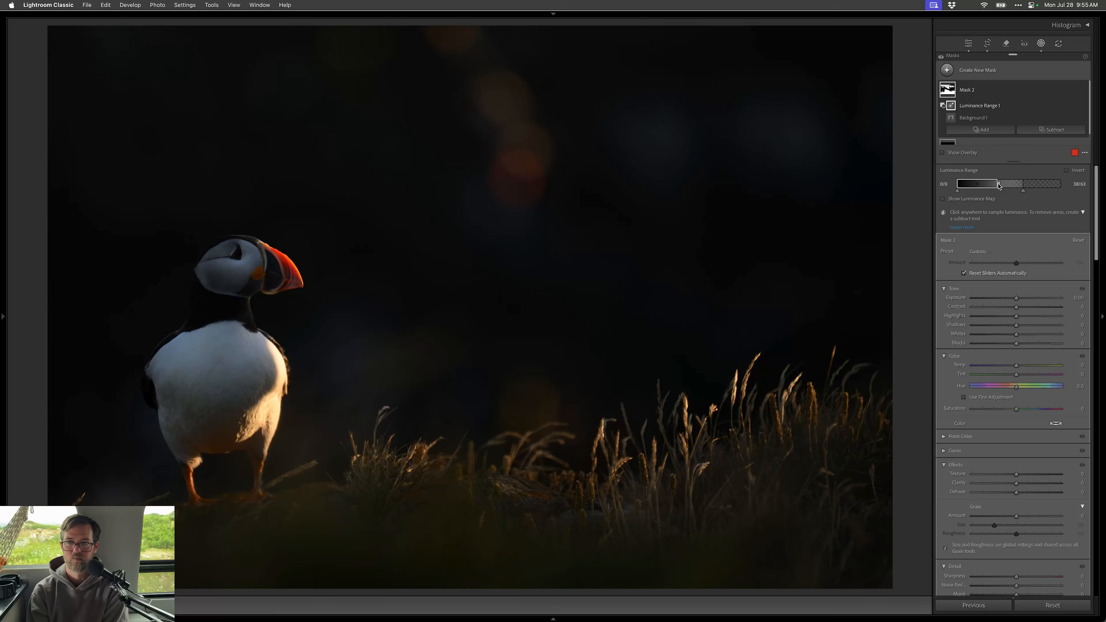
key("o")
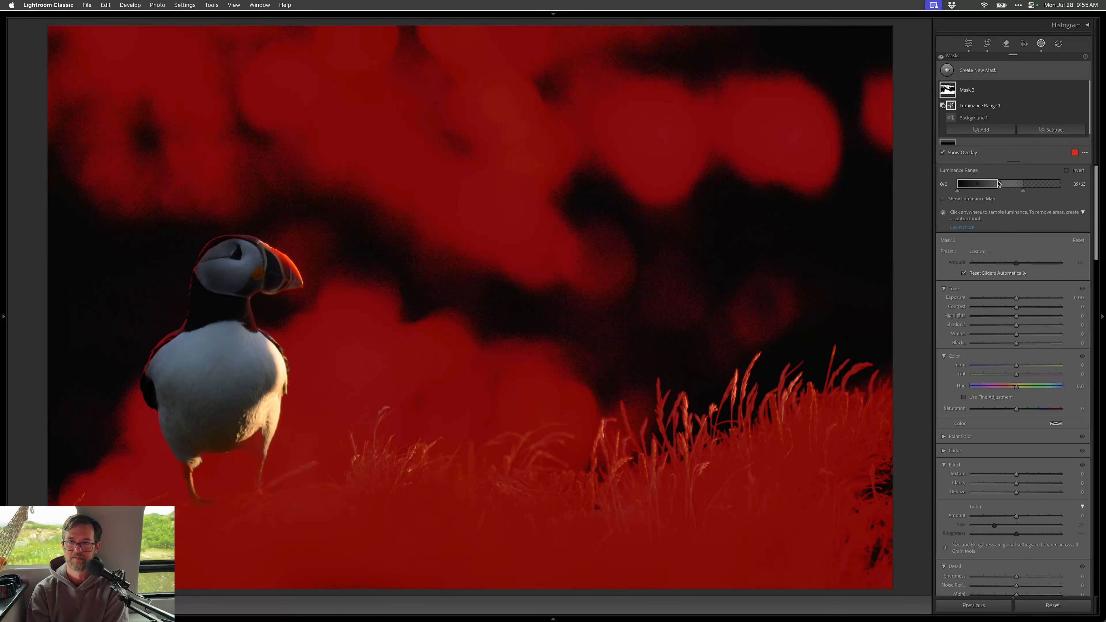
left_click_drag(998, 185, 1062, 186)
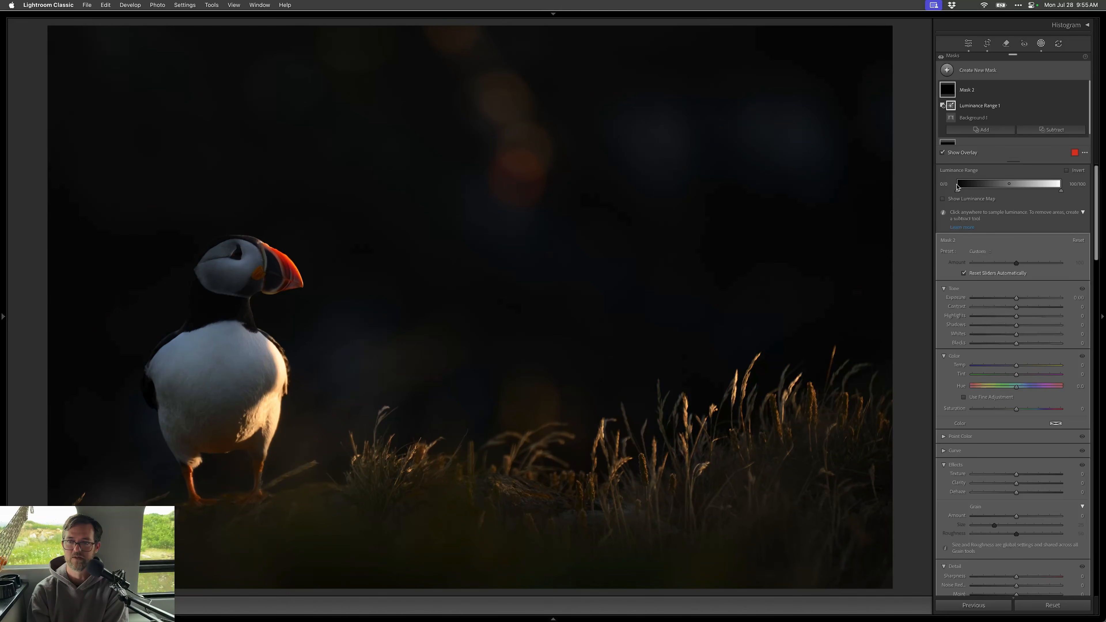
key("F7")
left_click_drag(957, 186, 1056, 181)
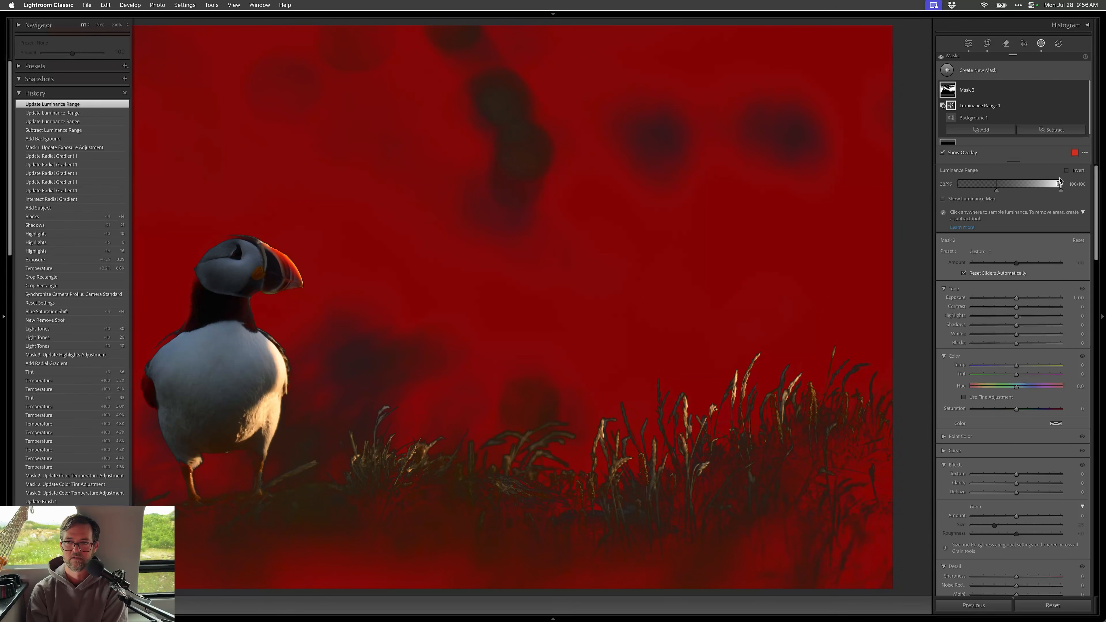
left_click_drag(1058, 182, 1059, 182)
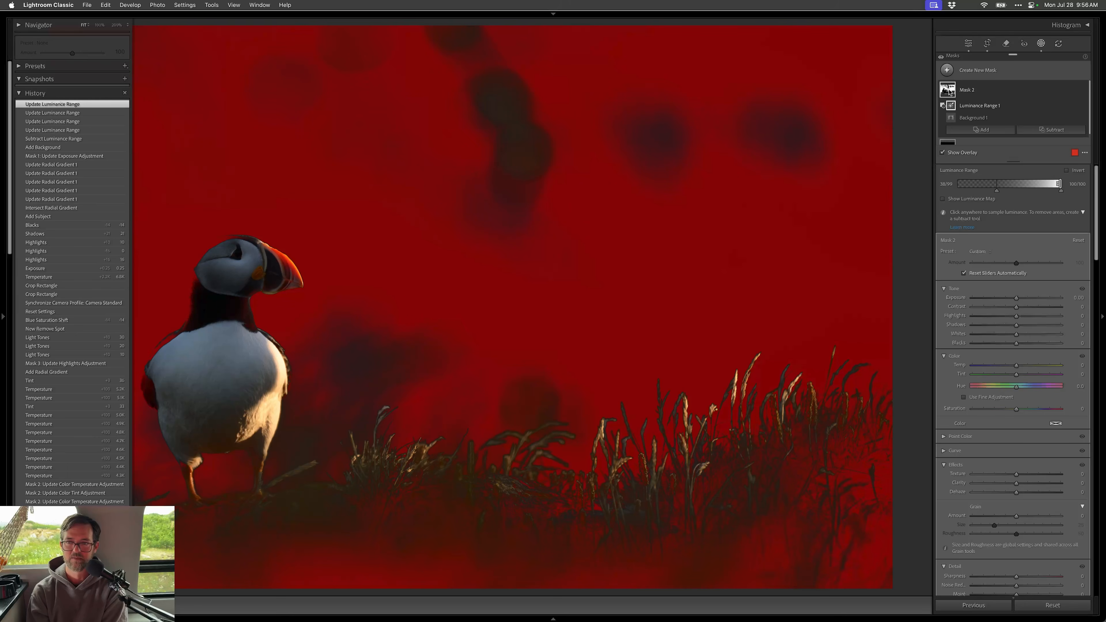
- Add a brush to the background mask and paint in the blurred spots and the area above the grass, with size up to 16 and feather raised to about 59
left_click(985, 130)
left_click(961, 227)
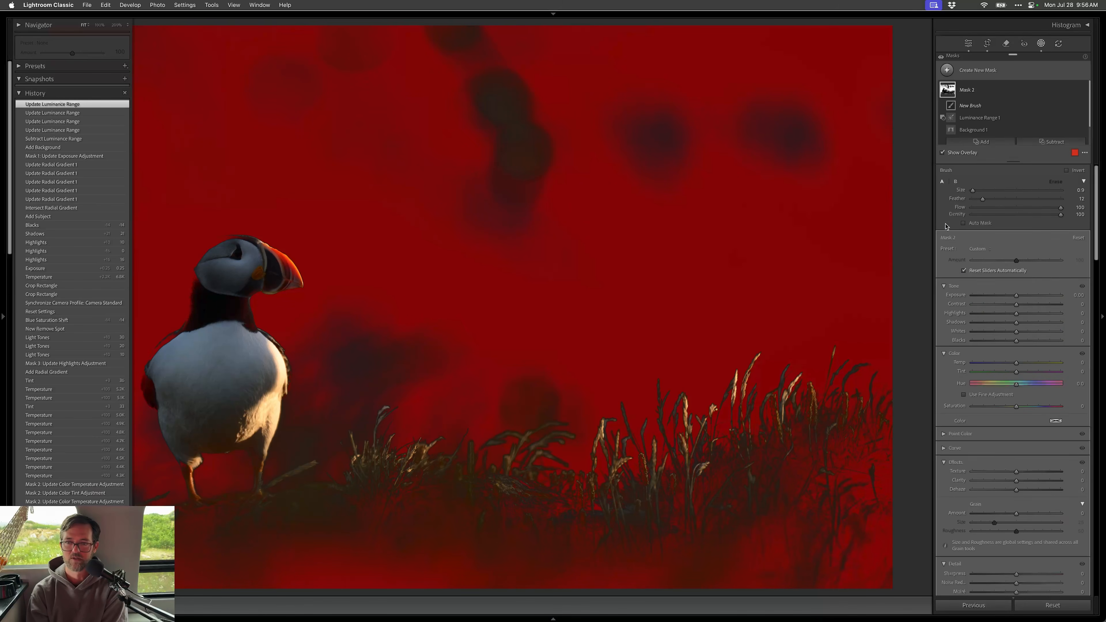
scroll(623, 238, "up", 10)
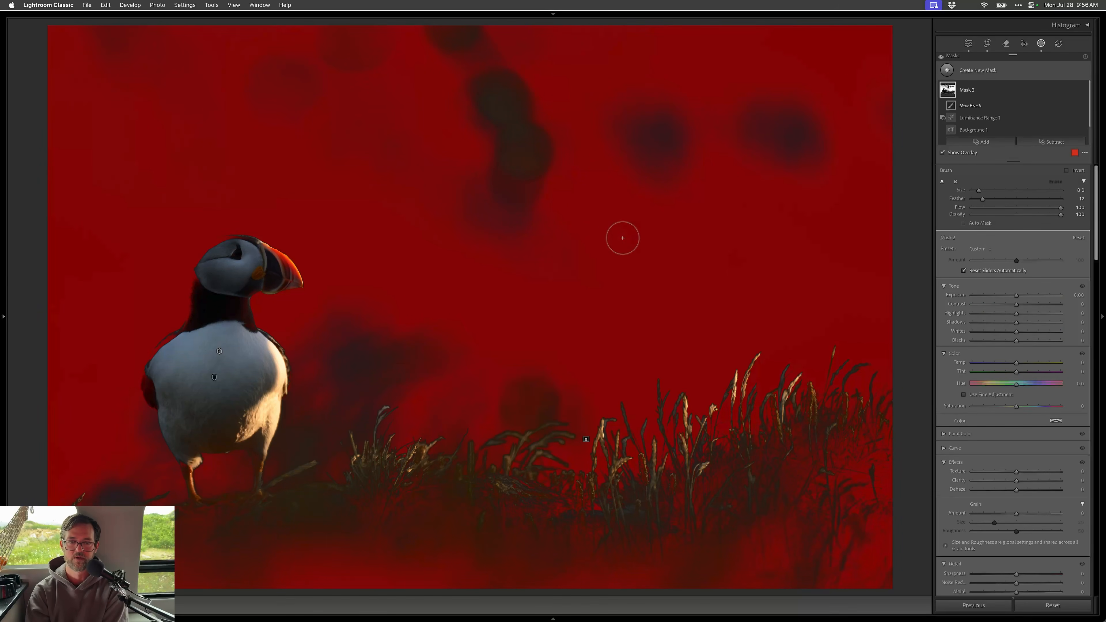
mouse_move(503, 361)
left_mouse_down()
mouse_move(531, 378)
mouse_move(501, 398)
mouse_move(520, 405)
mouse_move(563, 393)
left_mouse_up()
mouse_move(410, 349)
left_mouse_down()
mouse_move(316, 437)
mouse_move(327, 341)
mouse_move(327, 385)
mouse_move(357, 343)
mouse_move(330, 340)
mouse_move(368, 306)
mouse_move(405, 226)
mouse_move(318, 161)
left_mouse_up()
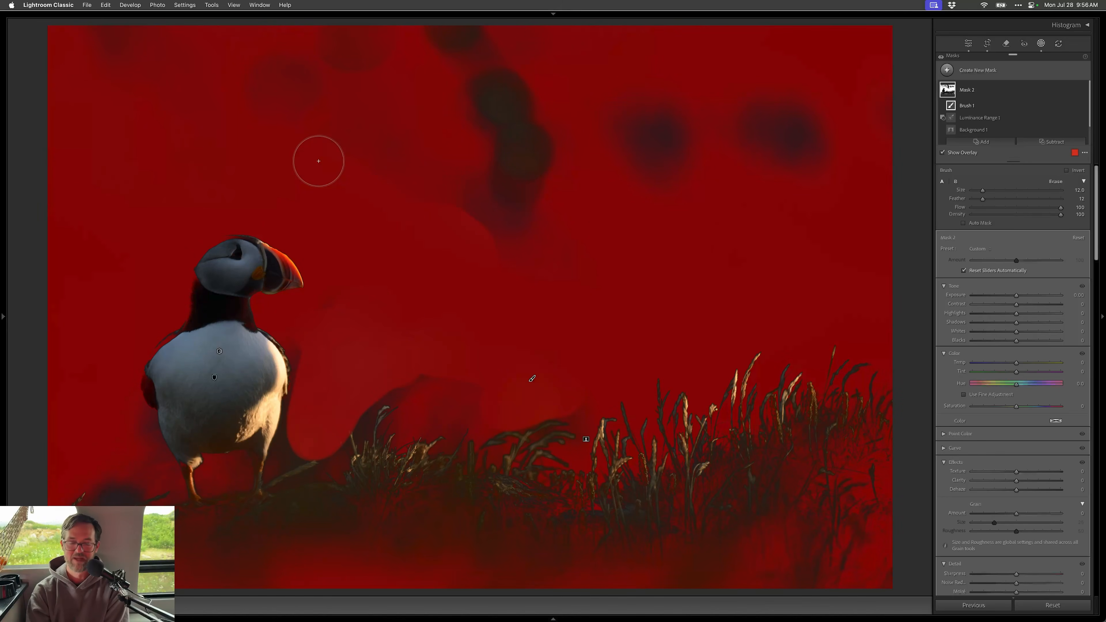
scroll(318, 162, "up", 5)
mouse_move(343, 284)
left_mouse_down()
mouse_move(659, 237)
mouse_move(592, 262)
mouse_move(806, 183)
mouse_move(854, 111)
mouse_move(435, 163)
mouse_move(213, 92)
mouse_move(199, 36)
mouse_move(60, 78)
mouse_move(189, 170)
mouse_move(397, 129)
mouse_move(514, 145)
left_mouse_up()
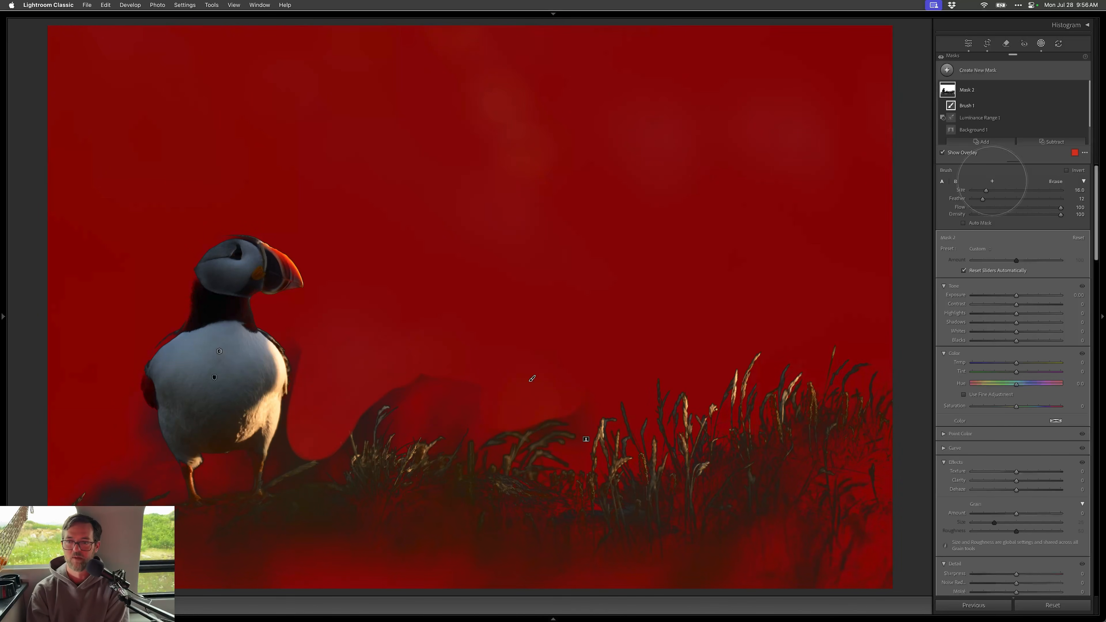
left_click(1023, 199)
mouse_move(519, 397)
left_mouse_down()
mouse_move(454, 375)
mouse_move(372, 372)
mouse_move(343, 412)
mouse_move(727, 358)
left_mouse_up()
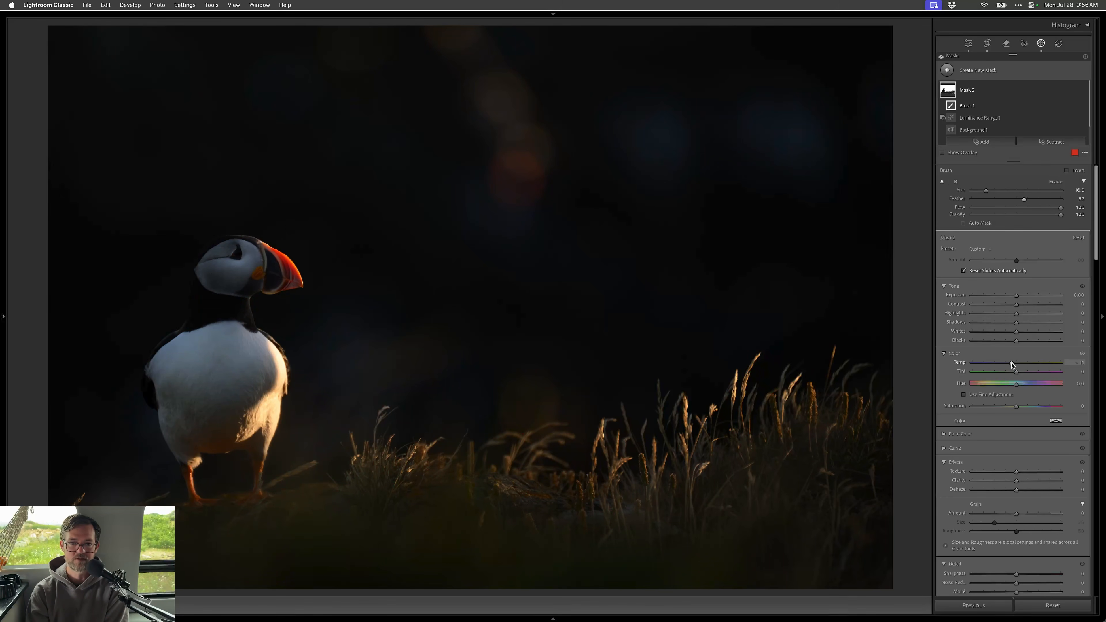
- Cool the background mask to a temp of about -34, and compare the photo with the mask off and on
left_click_drag(1008, 363, 1006, 363)
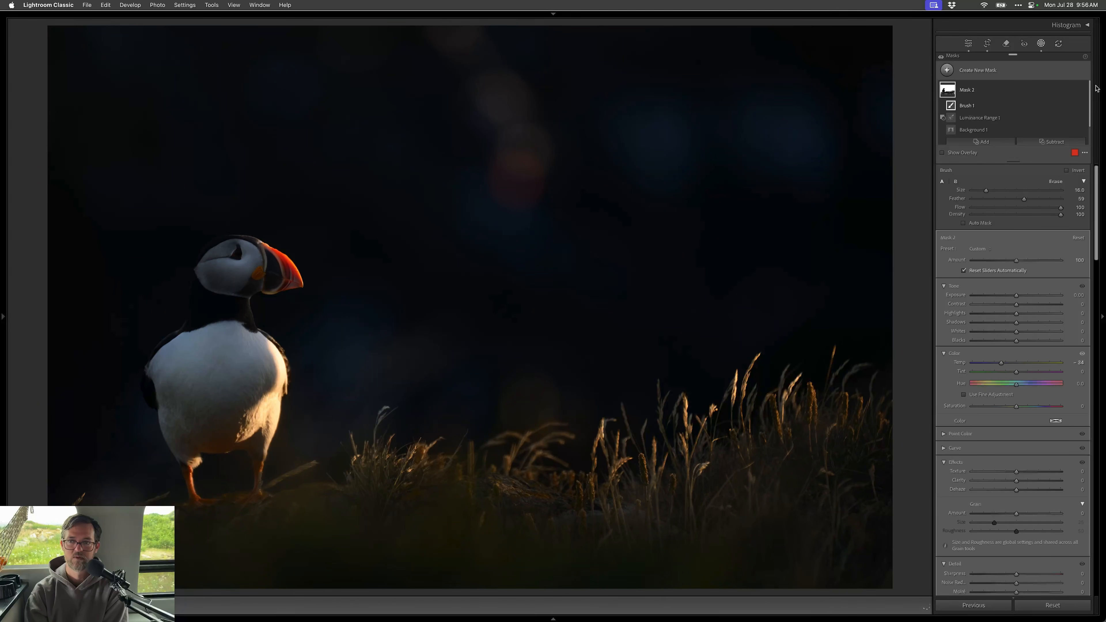
left_click(1083, 90)
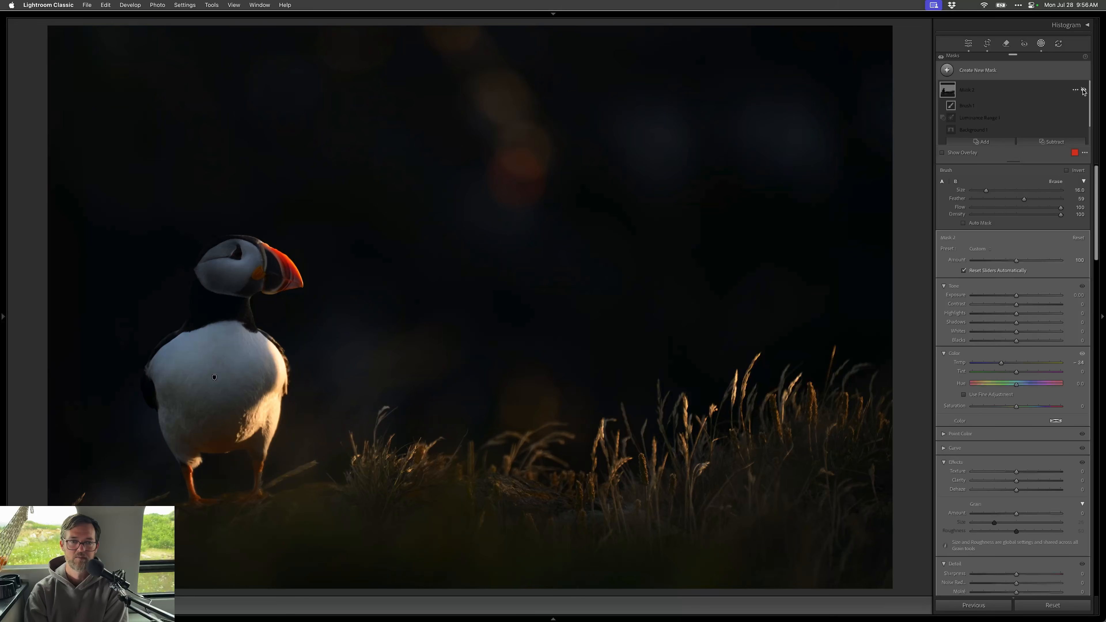
left_click(1083, 89)
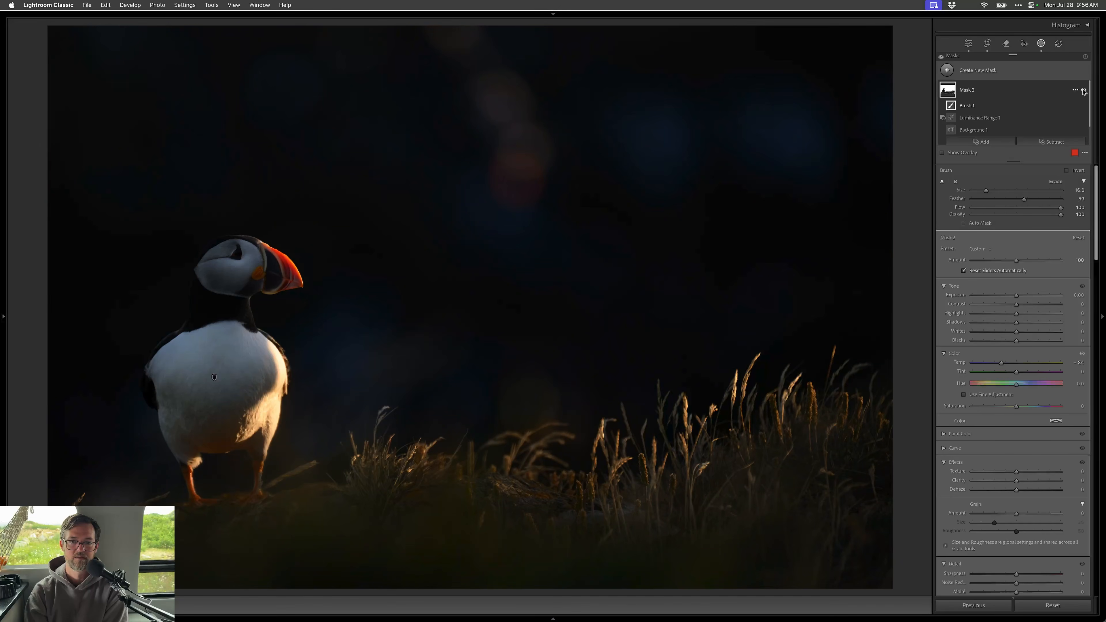
- Subtract a brush with size 0.5 and feather 59 from the background mask over the lit grass beside the puffin
left_click(983, 142)
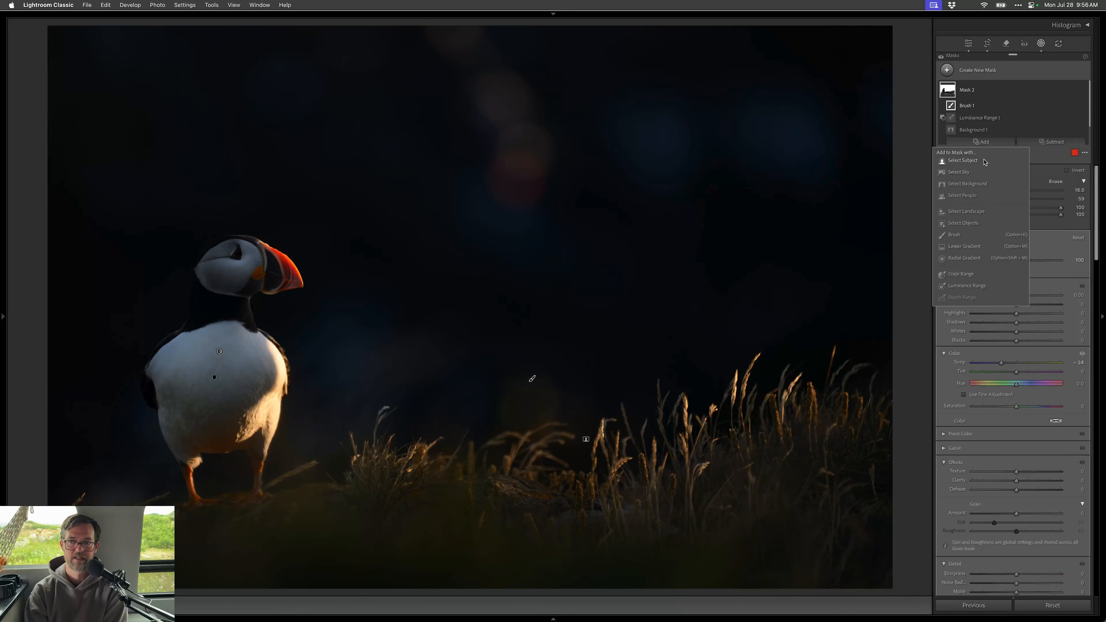
left_click(1051, 141)
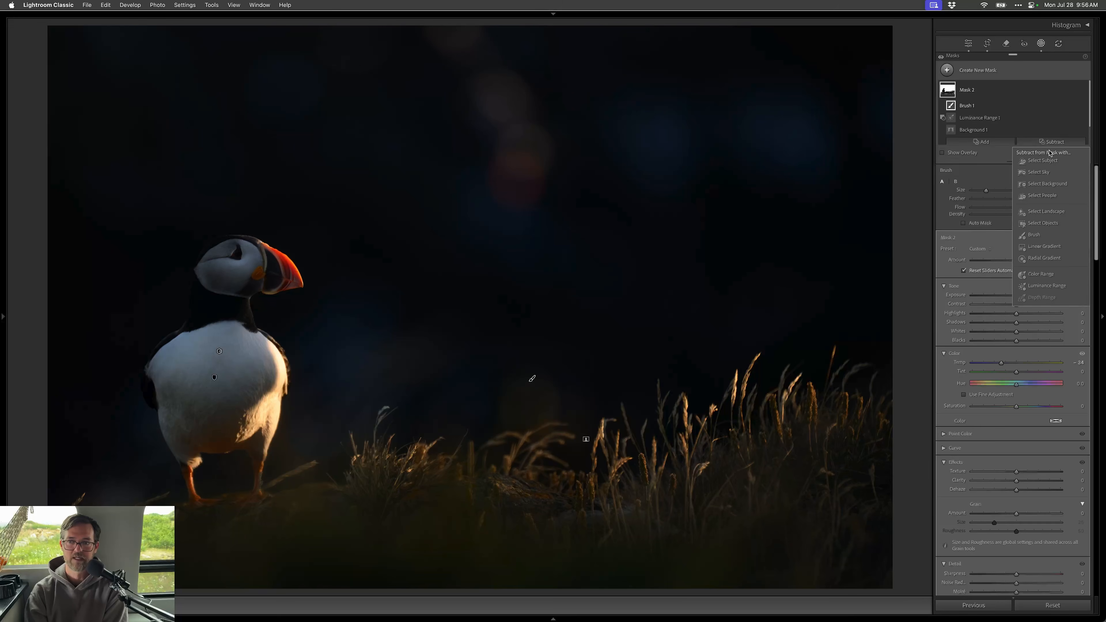
left_click(1038, 236)
left_click_drag(985, 191, 972, 192)
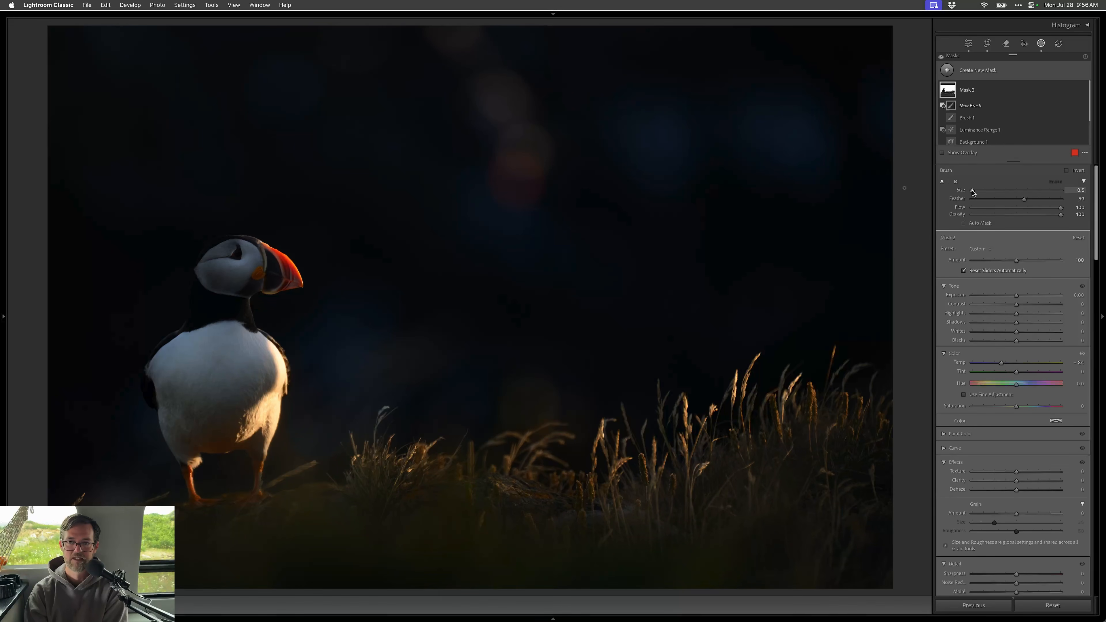
key("alt")
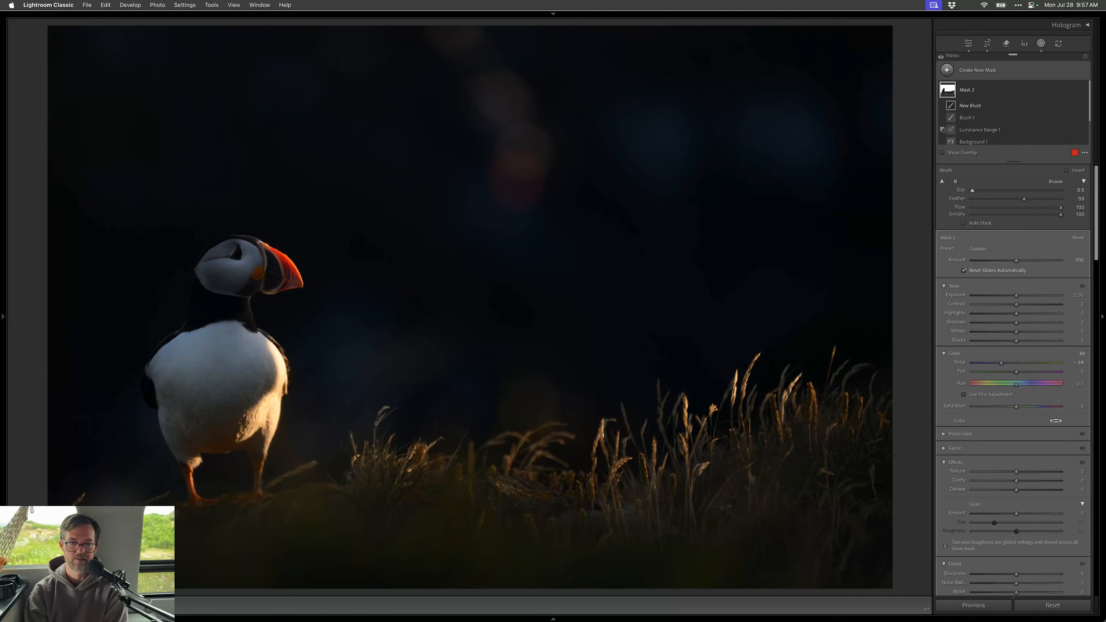
left_click_drag(375, 439, 374, 445)
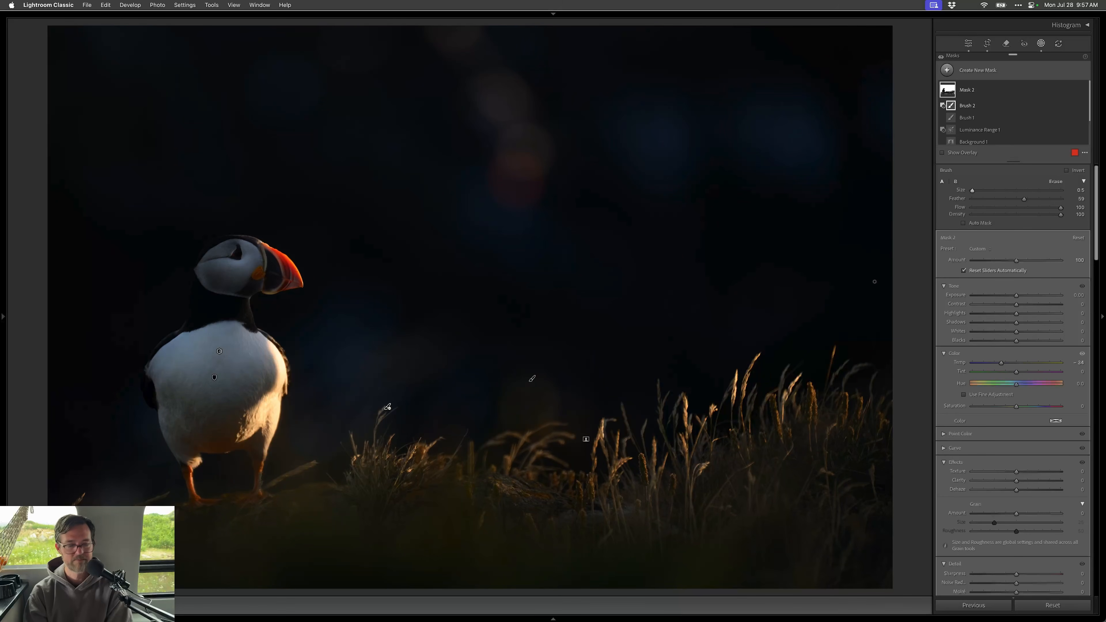
key("shift+w")
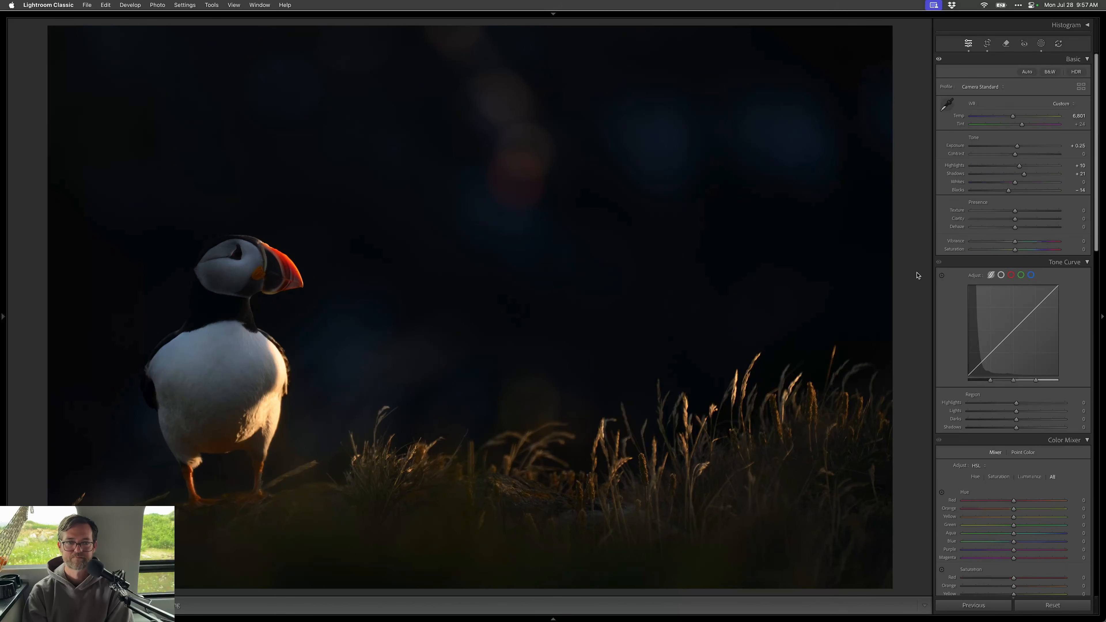
- Compare the sunlit puffin and grass photo before and after the edits
key("backslash")
key("backslash")
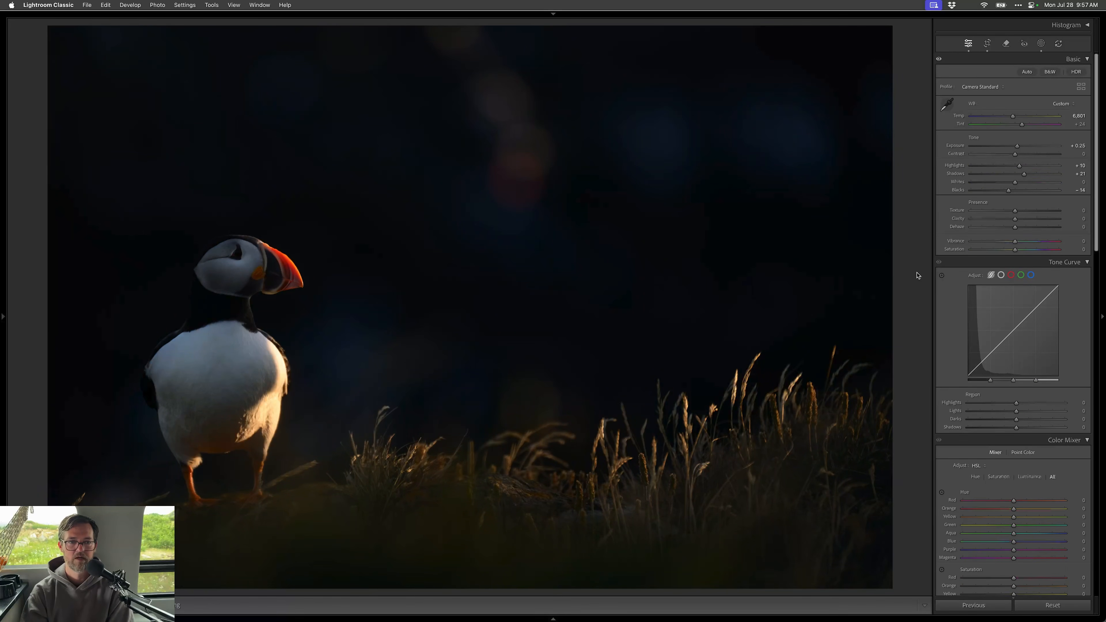
key("backslash")
key("backslash")
key("backslash")
key("backslash")
- Go to the next photo, the puffin portrait on deep blue, and set exposure to +0.70, highlights to -20 and shadows to +70
key("Right")
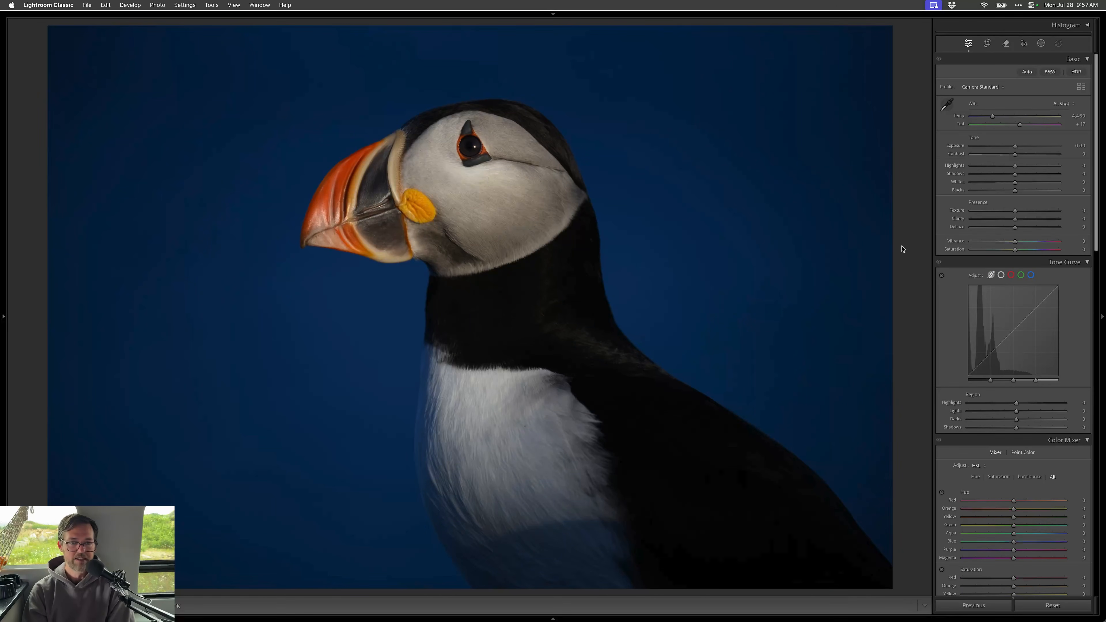
key("plus")
key("plus")
key("plus")
key("plus")
key("plus")
key("plus")
key("plus")
key("period")
key("period")
key("shift+minus")
key("period")
key("shift+plus")
key("shift+plus")
key("shift+plus")
key("plus")
key("plus")
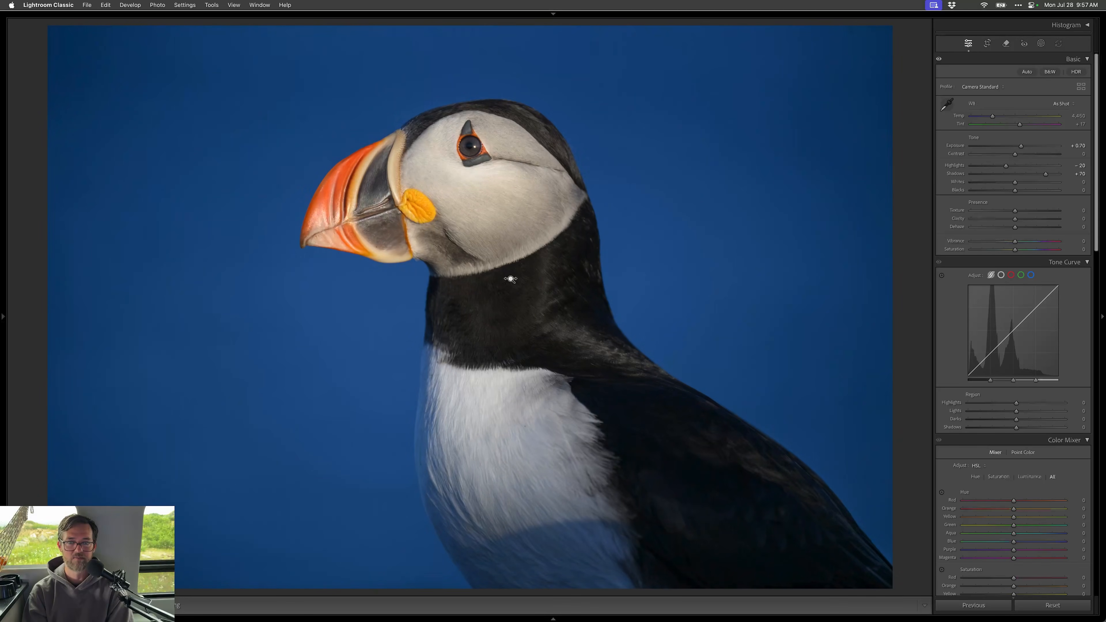
- Lower the portrait's shadows to +60 and its blacks to -30
key("minus")
key("minus")
key("period")
key("period")
key("minus")
key("minus")
key("shift+minus")
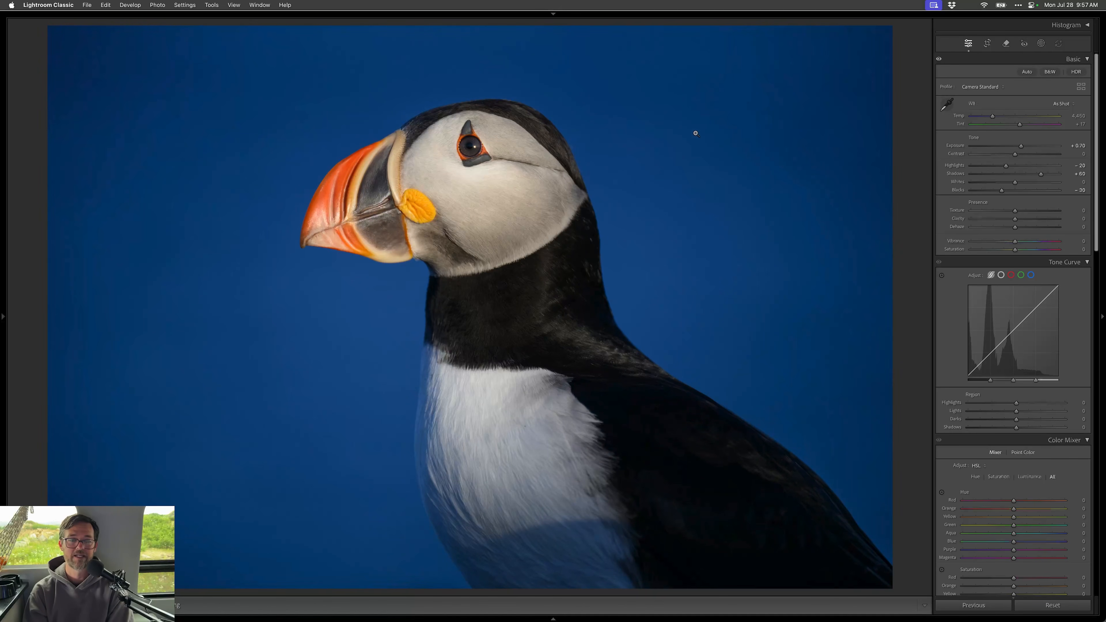
- Crop the portrait tighter around the puffin's head and chest at the original aspect, and compare it with the unedited version
key("r")
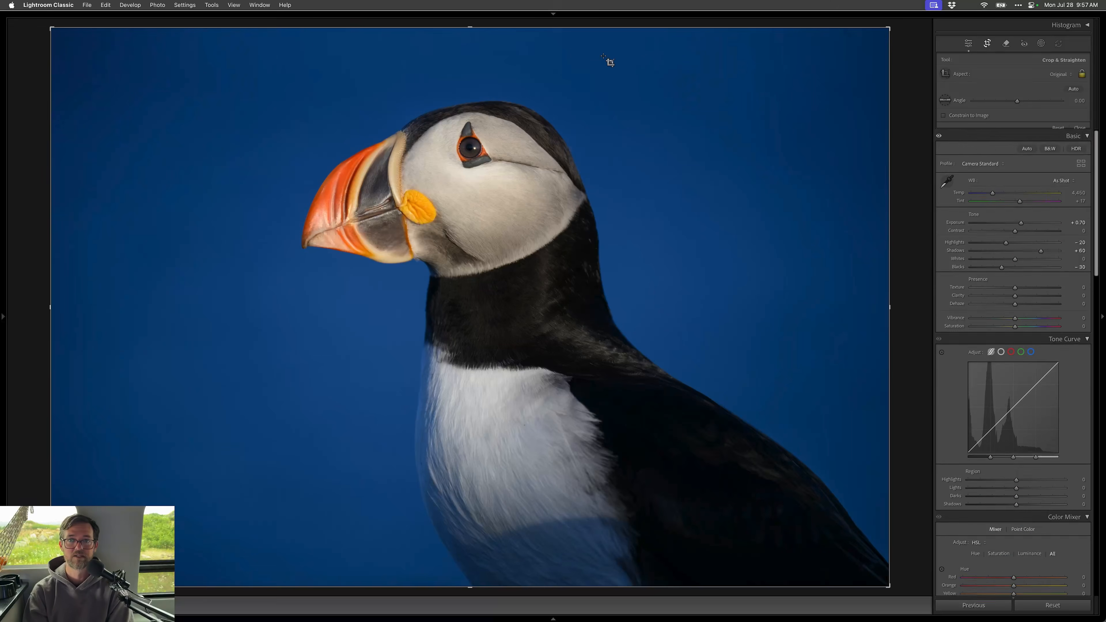
left_click_drag(578, 43, 574, 64)
left_click_drag(558, 211, 575, 225)
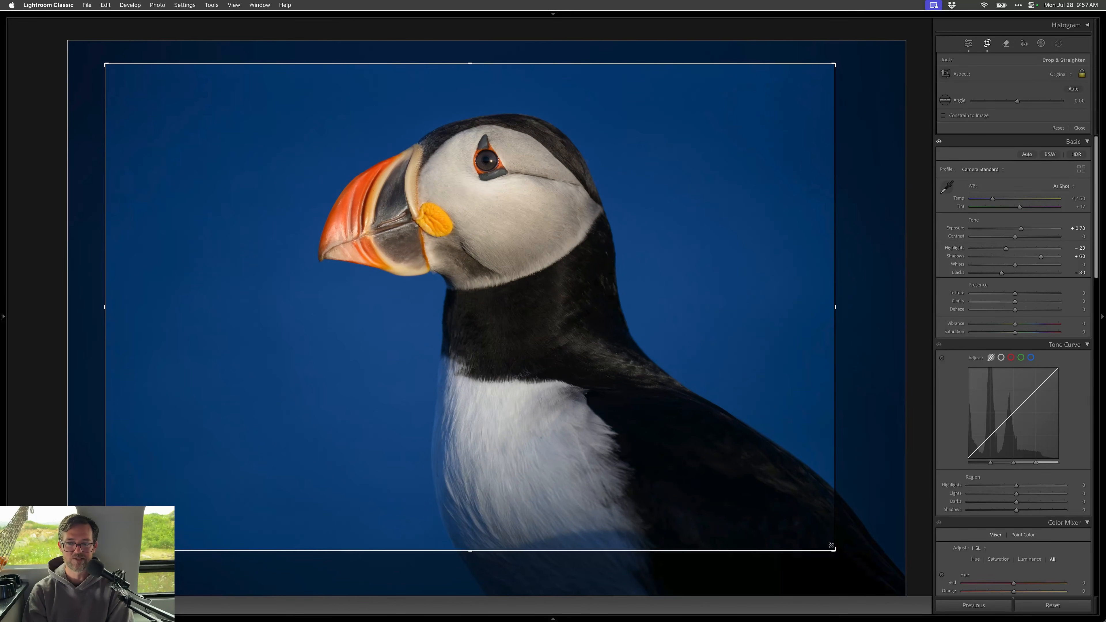
left_click_drag(832, 546, 817, 538)
key("Return")
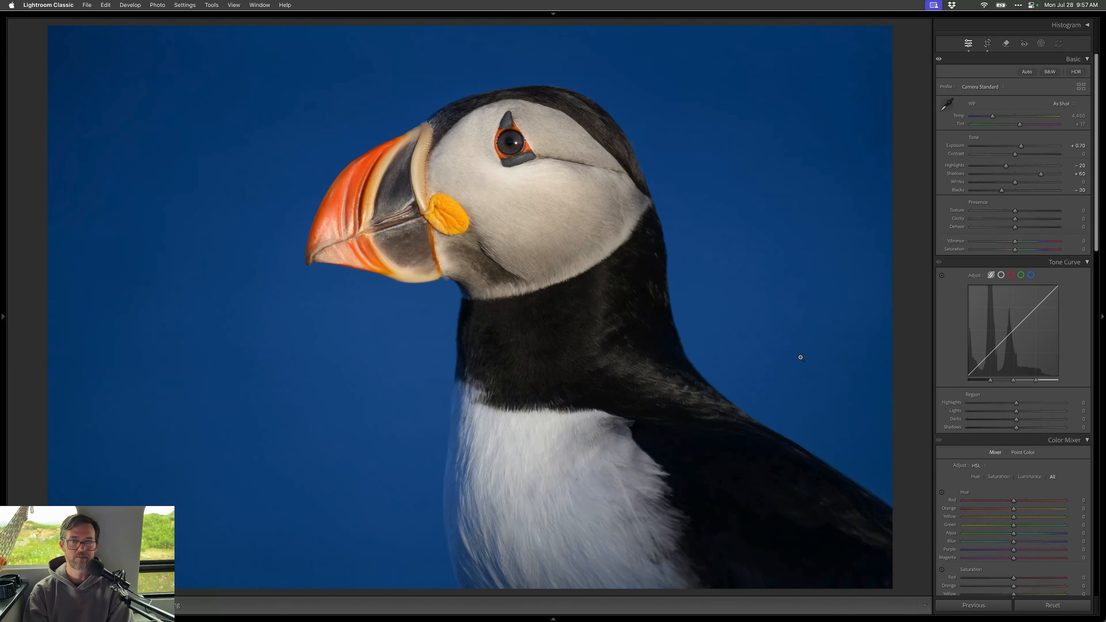
key("backslash")
key("backslash")
- Go to the next photo with two puffins, and set the temp to 6,000, shadows to +40 and blacks to -30
key("Right")
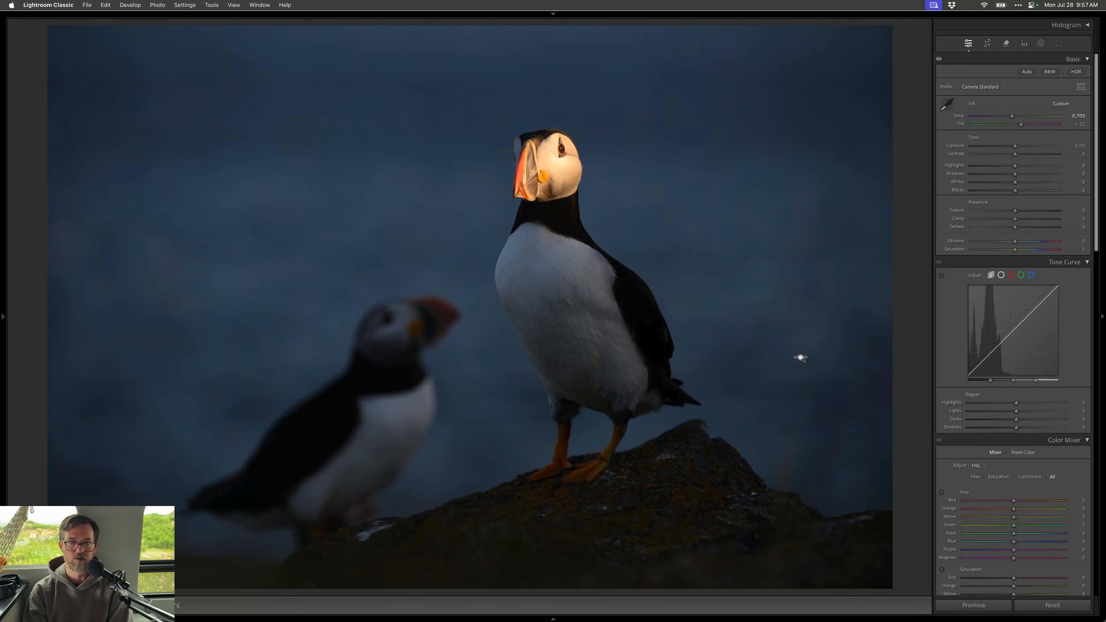
key("shift+equal")
key("shift+minus")
key("shift+minus")
key("equal")
key("equal")
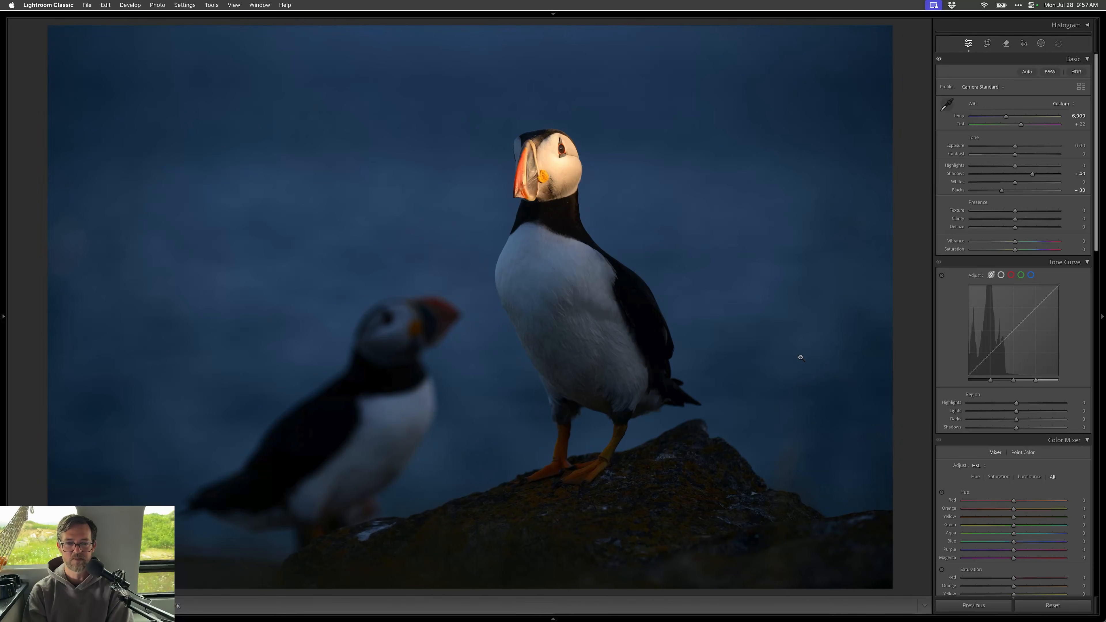
- Straighten the two-puffin photo by an angle of 0.87 with a slightly tighter crop
key("r")
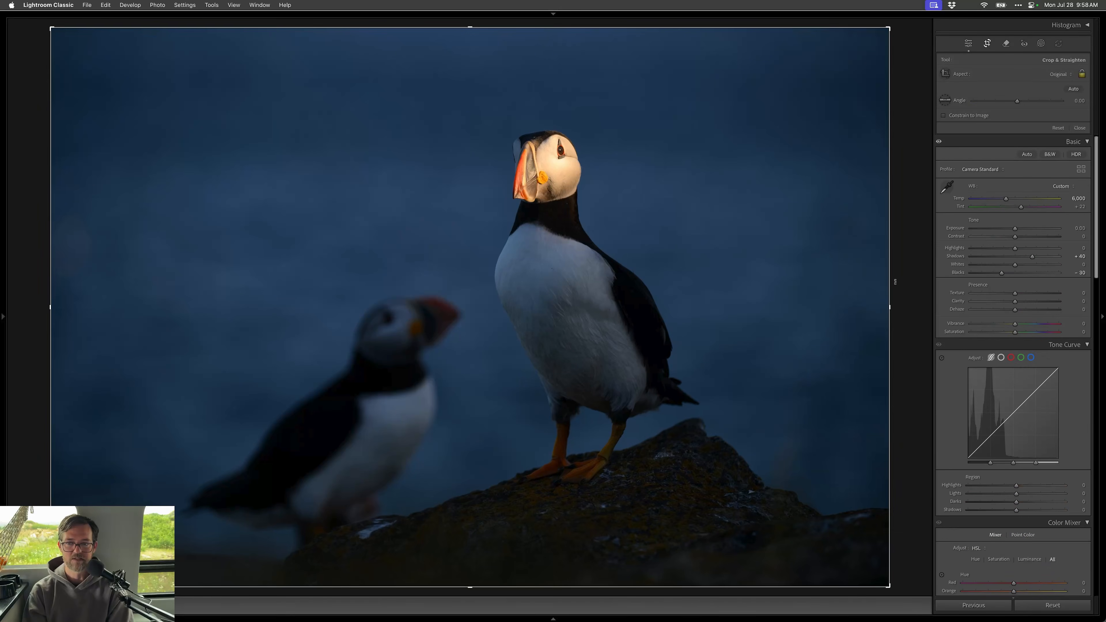
left_click_drag(902, 285, 861, 287)
key("Return")
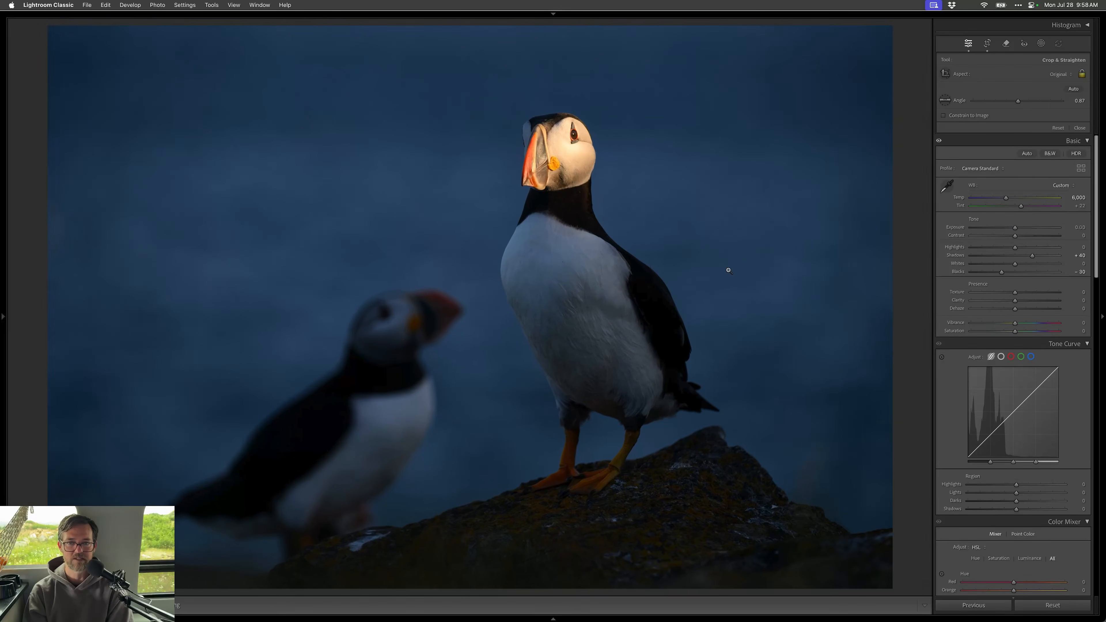
- Mask the standing puffin's lit head with a subject selection intersected with a radial gradient, and warm it to a temp of about 29
key("shift+w")
left_click(972, 73)
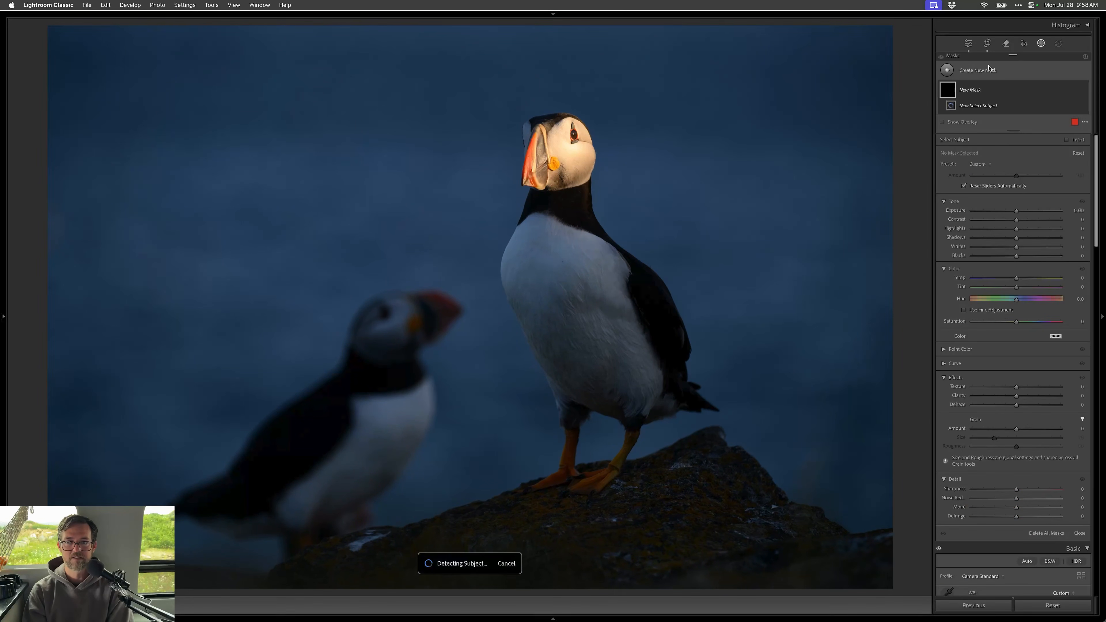
key("alt")
key("alt+shift+m")
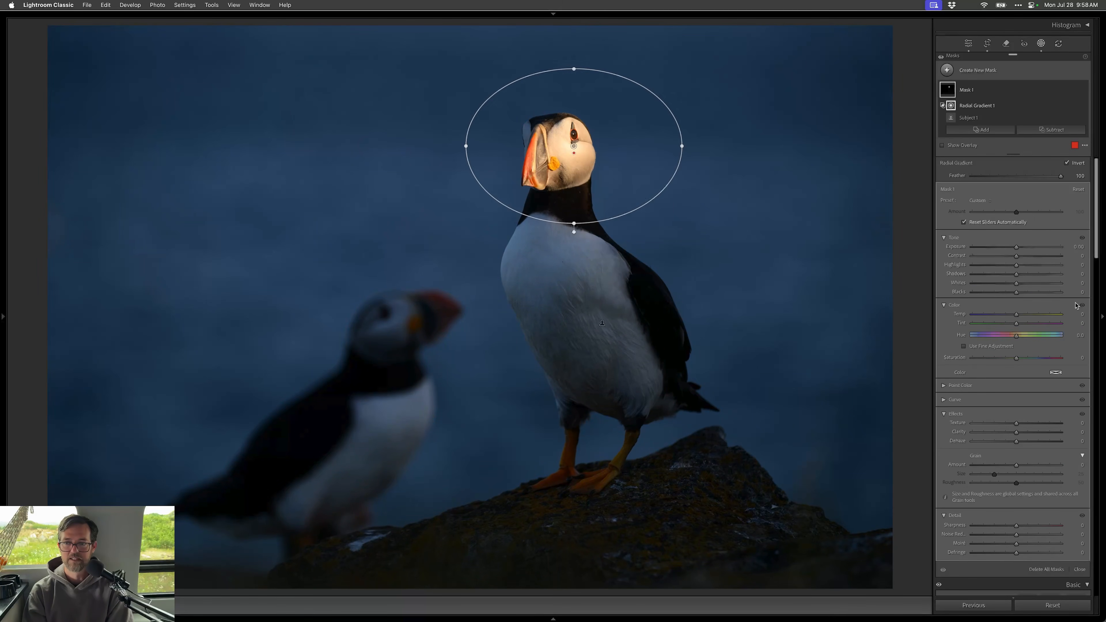
left_click(1023, 315)
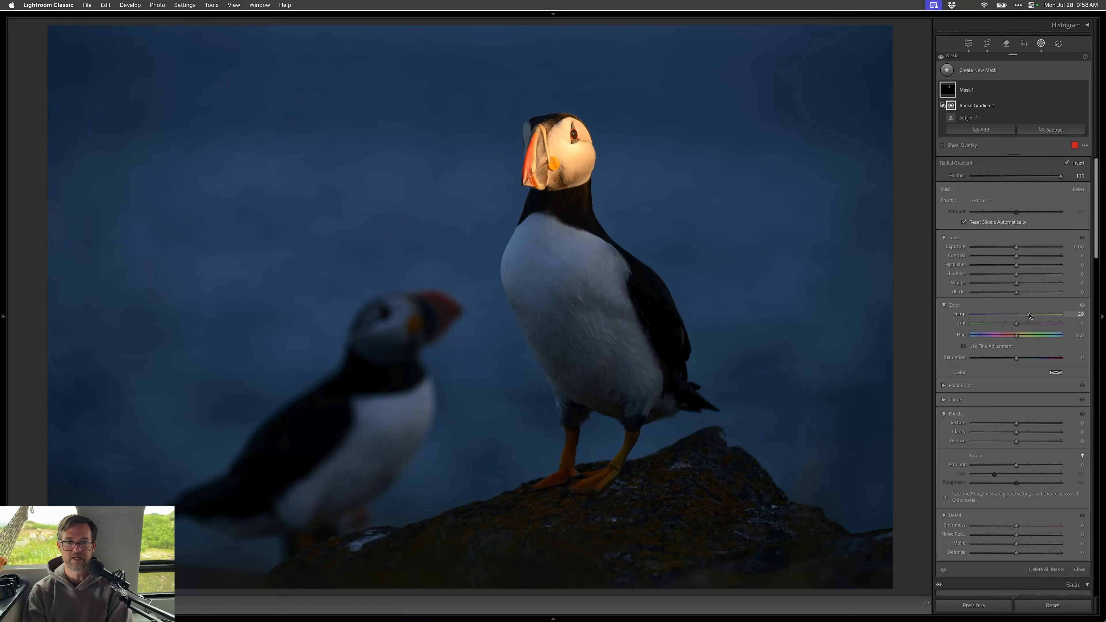
left_click_drag(1030, 315, 1029, 315)
key("shift+w")
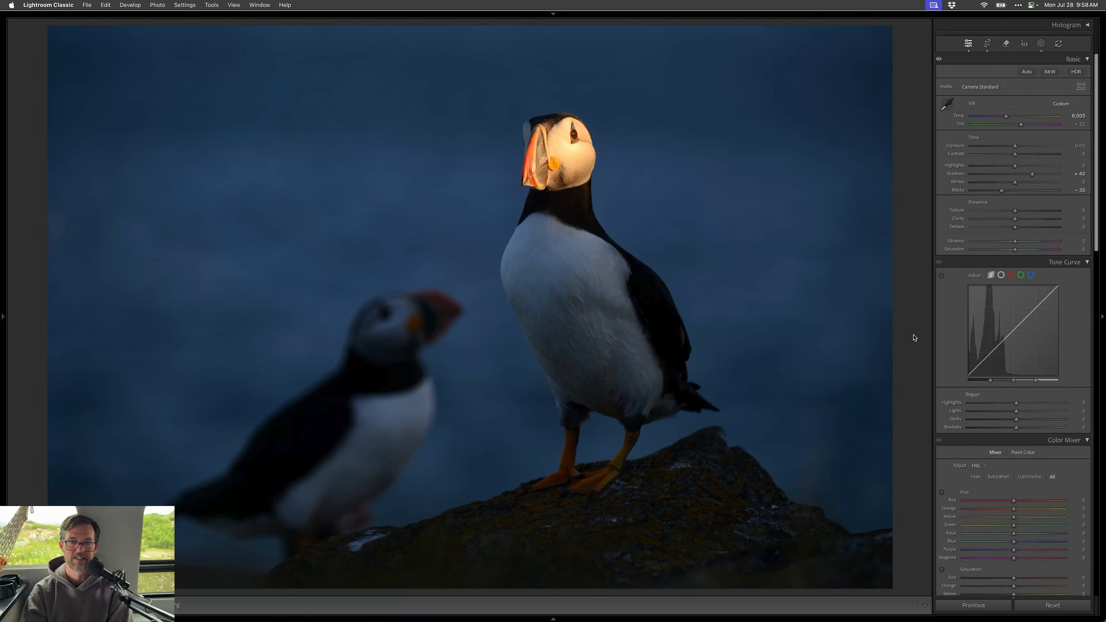
- Remove the bright patch on the rock beside the blurred puffin with the Remove tool at size 7
key("q")
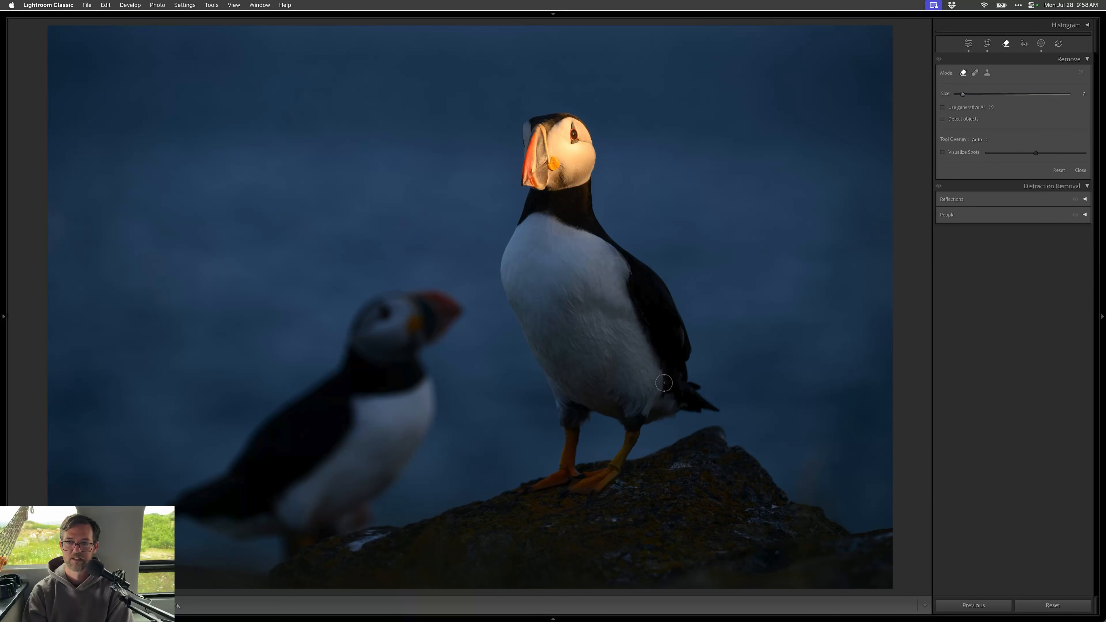
left_click_drag(387, 537, 349, 550)
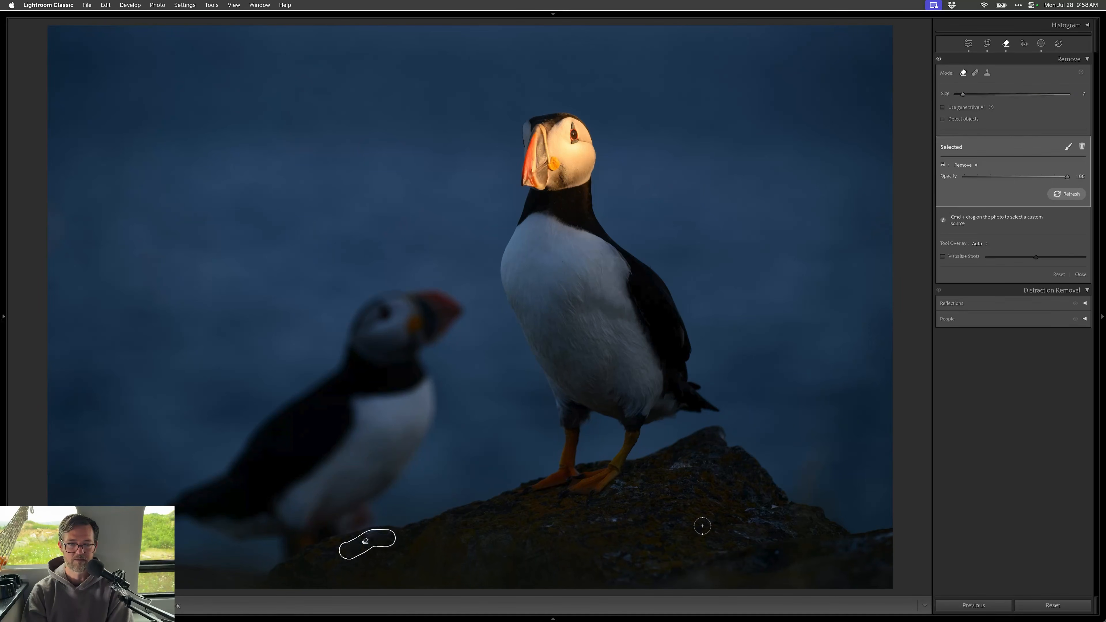
key("q")
key("q")
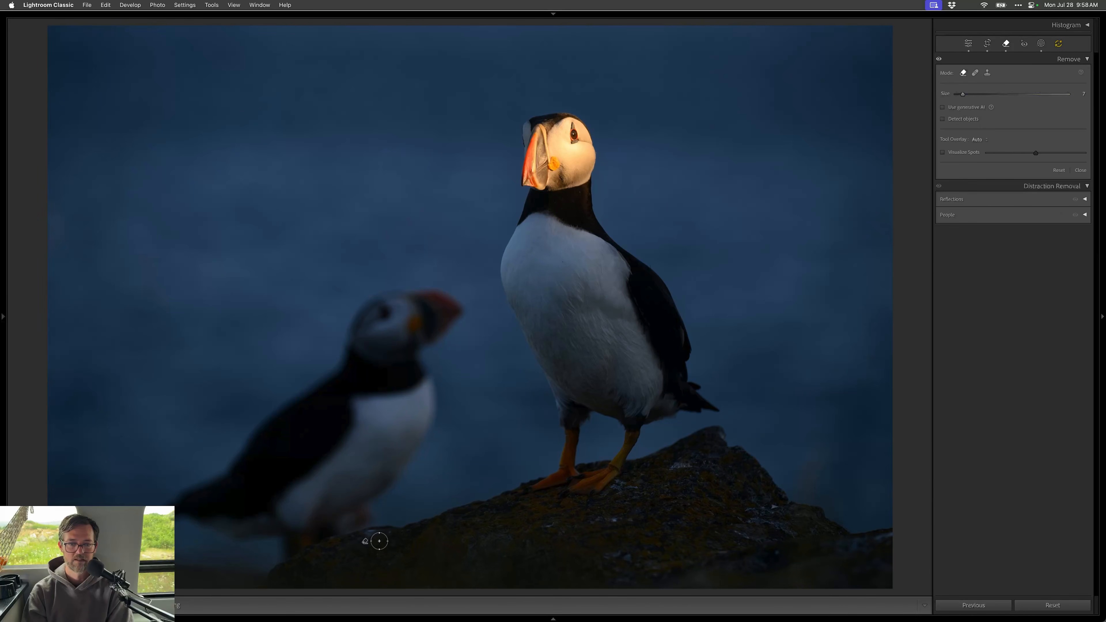
left_click(372, 538)
key("q")
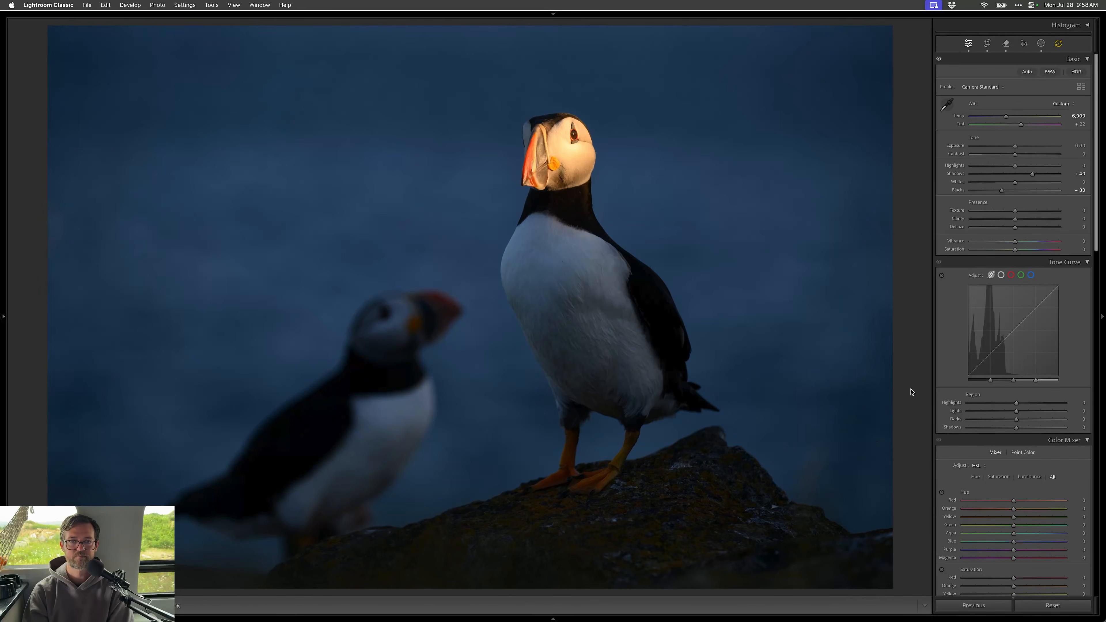
- Go to the next puffin portrait, and set the tone curve lights to +24, shadows to +30 and blacks to -10
key("Right")
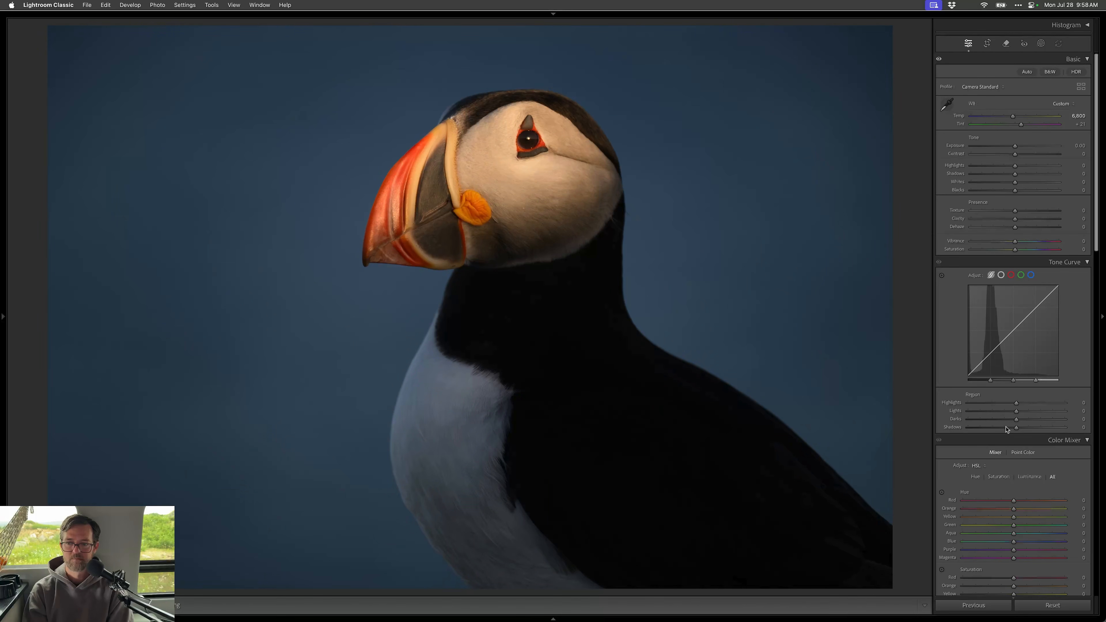
left_click_drag(1028, 413, 1027, 413)
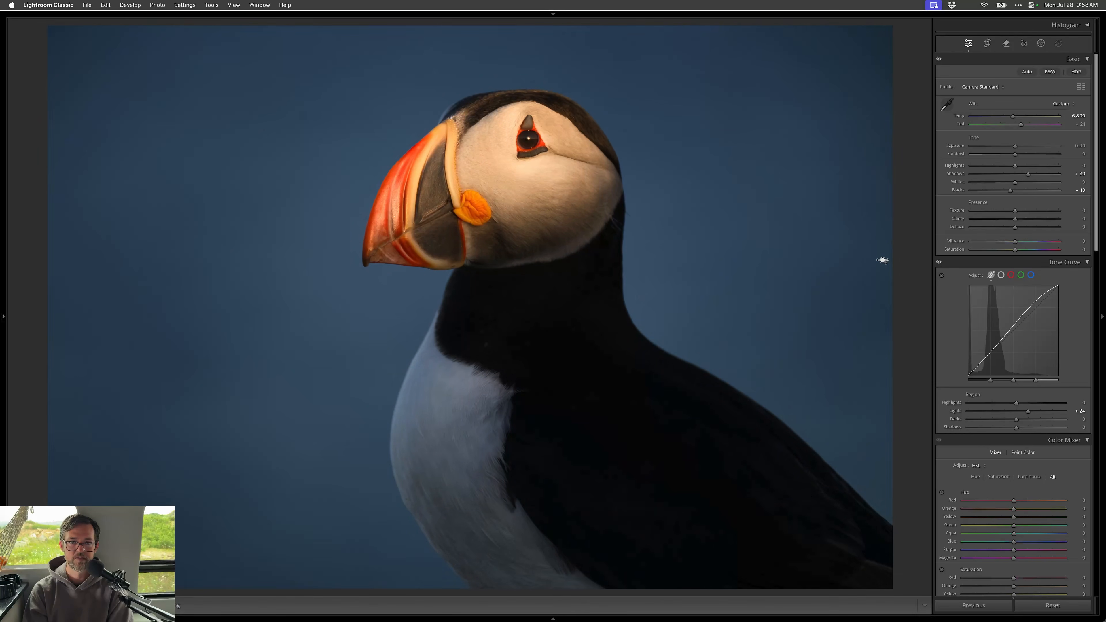
- Mask the portrait's background and cool it to a temp of about -10, and lower the photo's blacks to -30
left_click(1041, 44)
left_click(1059, 81)
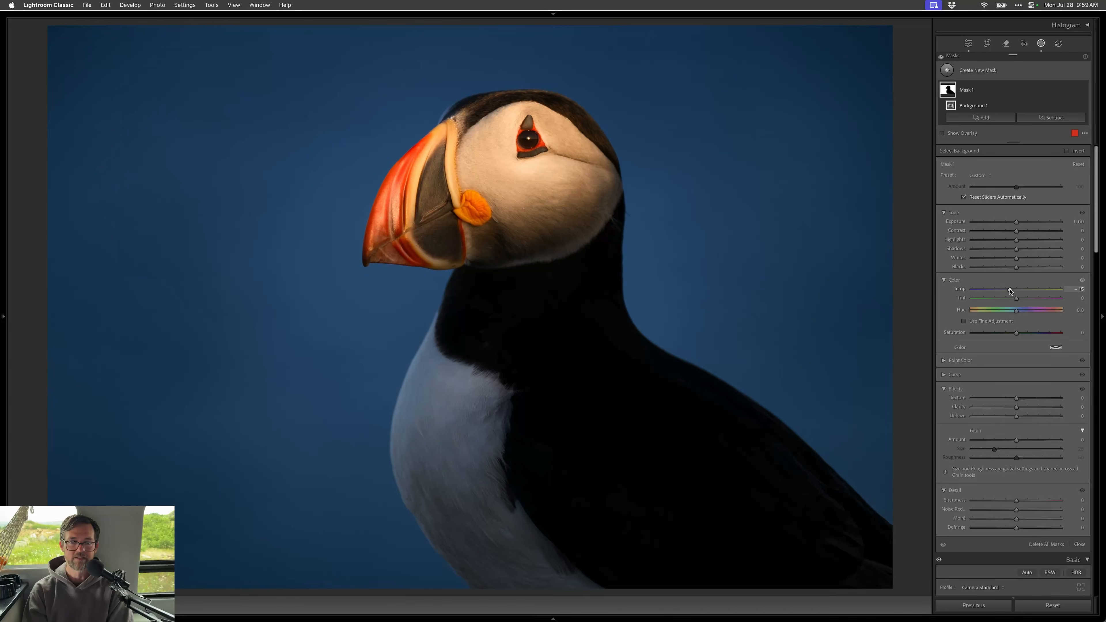
key("shift+w")
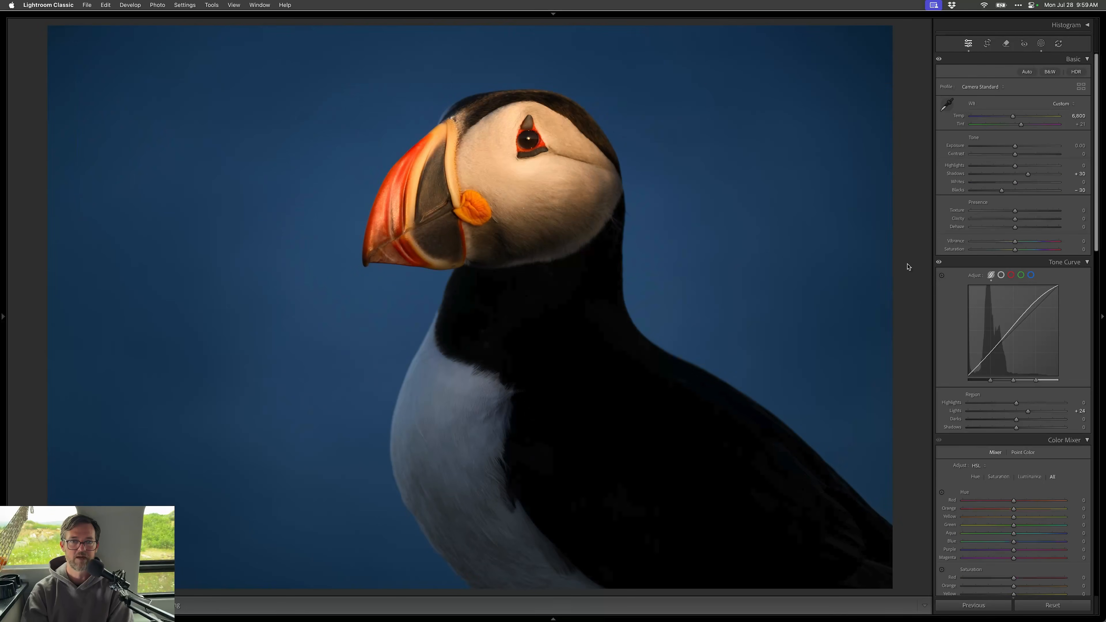
- Remove the small spot in the blue background in front of the puffin with the Remove tool at size 7
key("q")
key("q")
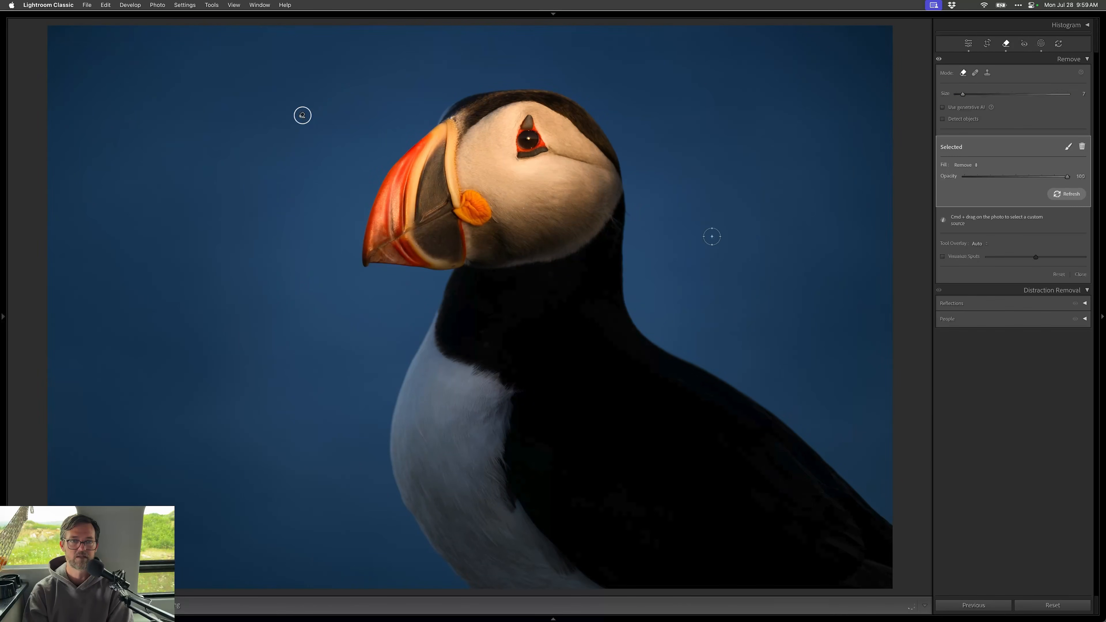
- Go to the next photo, the puffin on pale blue, and remove the white speck on its black back
key("Right")
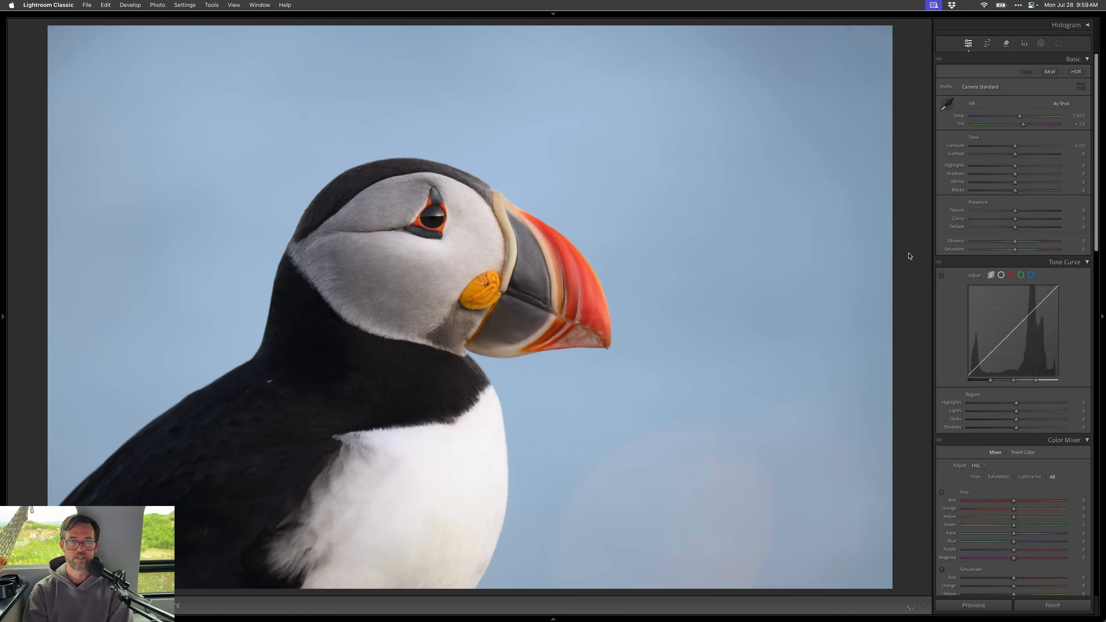
key("q")
left_click(271, 381)
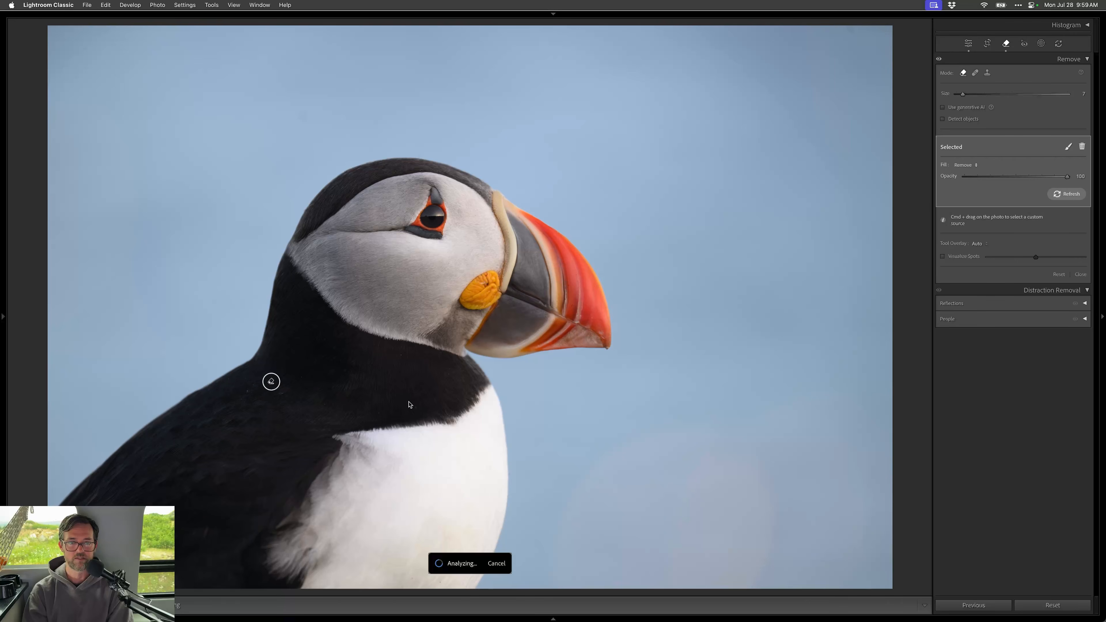
- Crop the pale blue portrait tighter around the puffin, leaving open space in front of its beak
key("r")
left_click_drag(308, 29, 307, 56)
left_click_drag(446, 154, 408, 154)
key("Return")
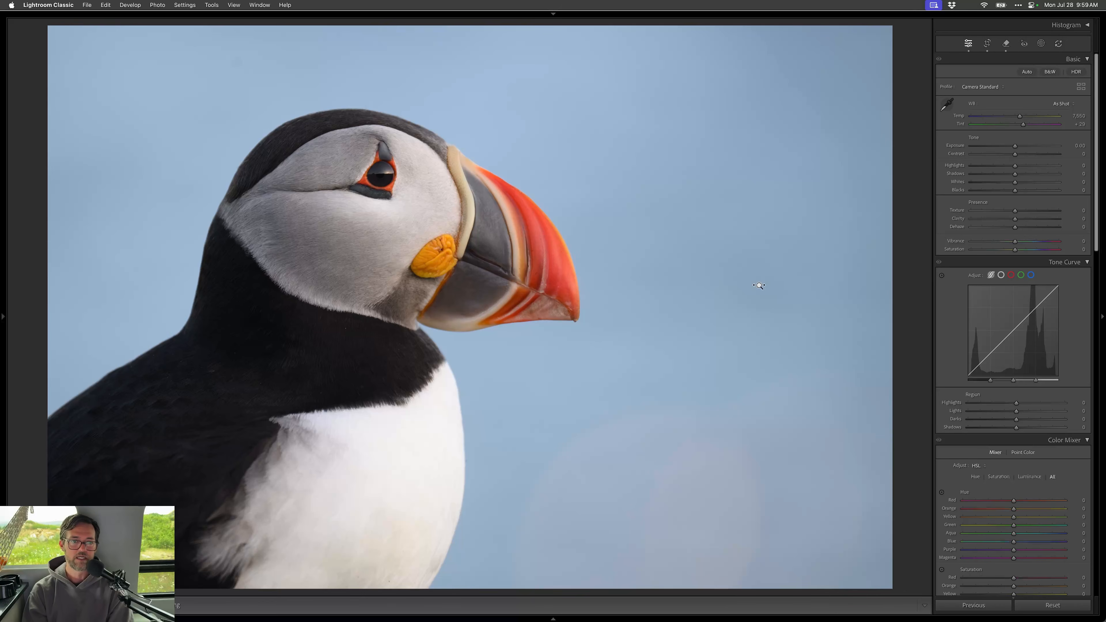
- Set the pale blue portrait's shadows to +40 and blacks to -50
key("shift+equal")
key("minus")
key("minus")
key("period")
key("period")
key("shift+minus")
key("shift+minus")
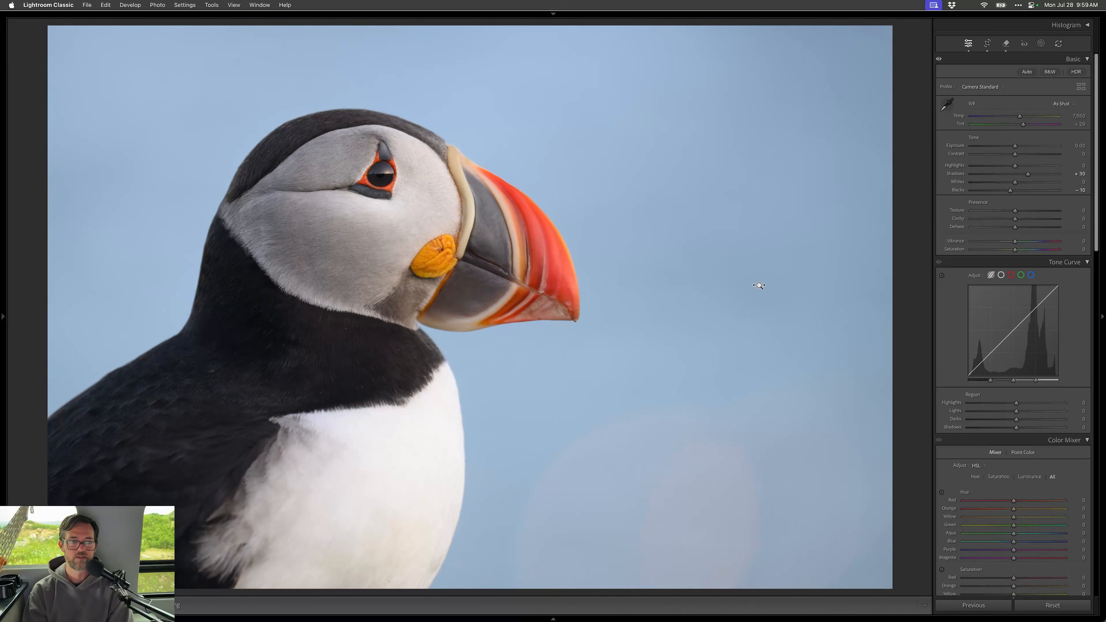
key("minus")
key("minus")
key("comma")
key("comma")
key("equal")
key("equal")
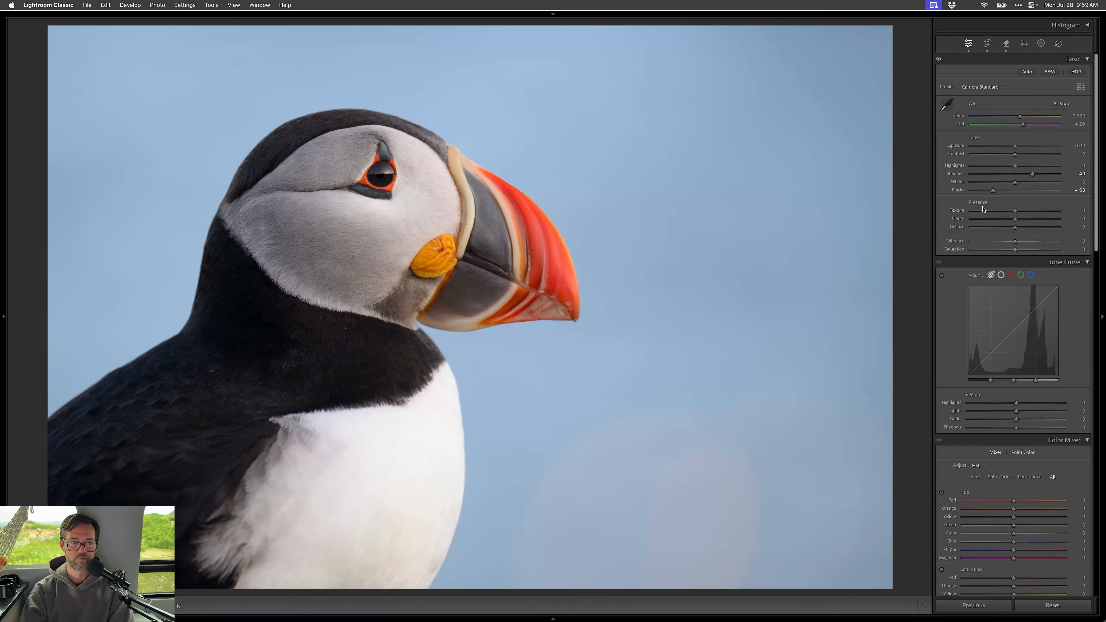
- Compare the pale blue portrait with its unedited version, and check it briefly without the blacks adjustment
key("backslash")
key("backslash")
key("backslash")
key("backslash")
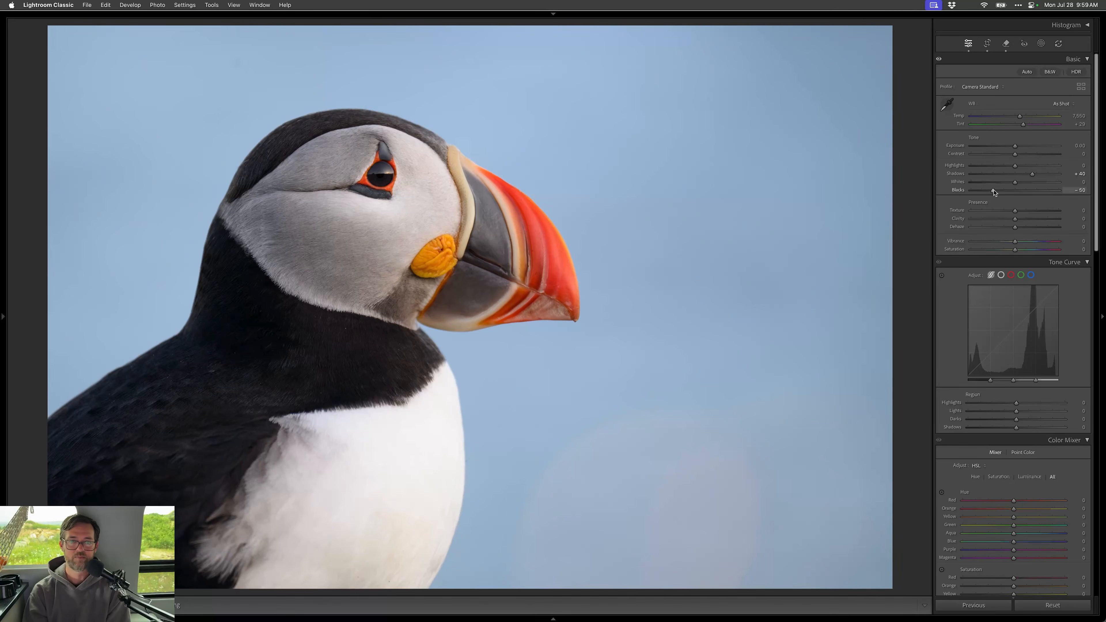
double_click(958, 190)
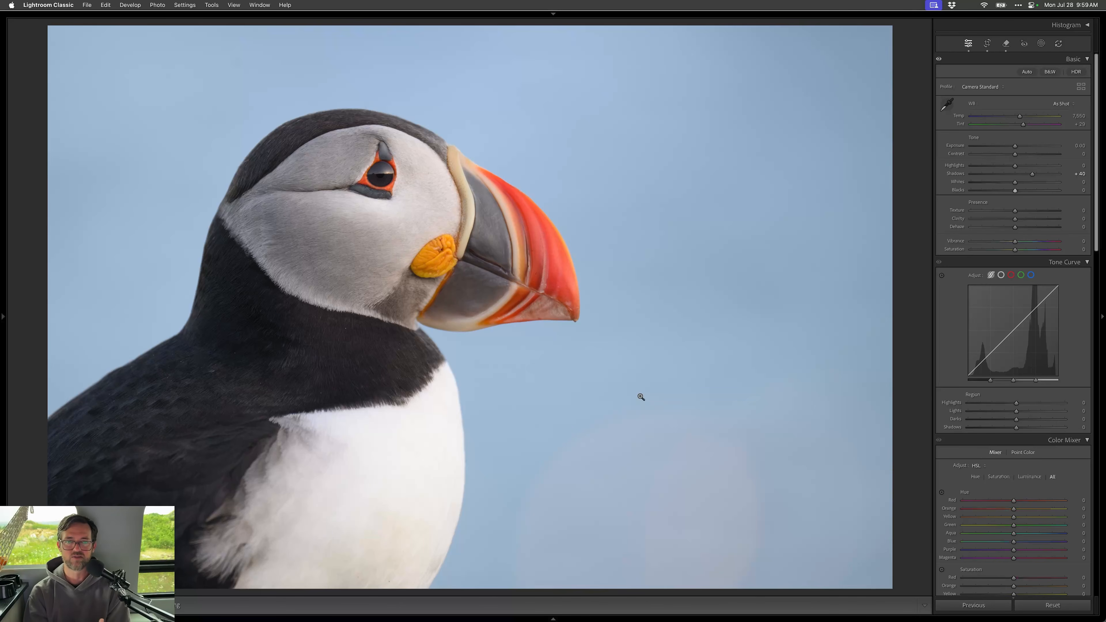
key("super+z")
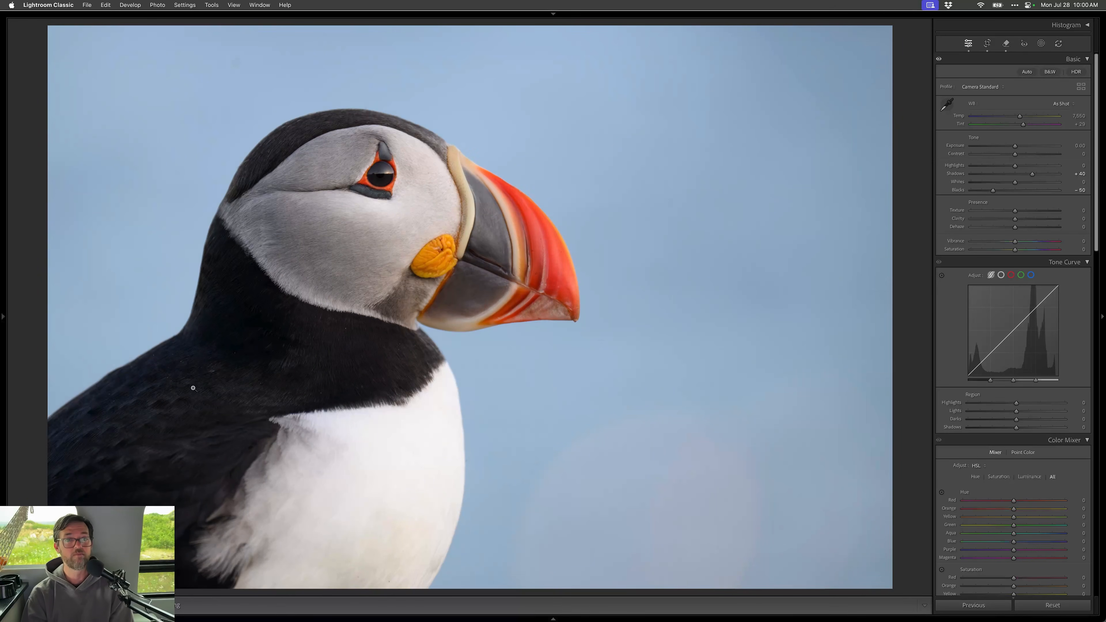
- Refine the portrait's basic tones and color with shadows at +55, blacks at -56 and saturation at +12
left_click_drag(1032, 174, 1041, 176)
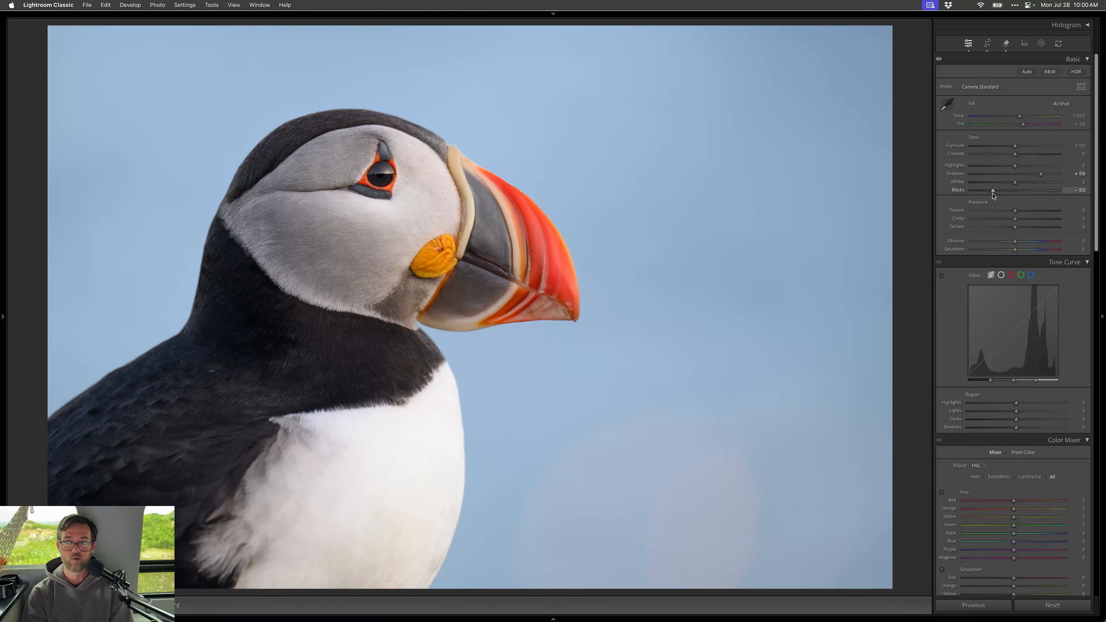
left_click_drag(992, 194, 989, 194)
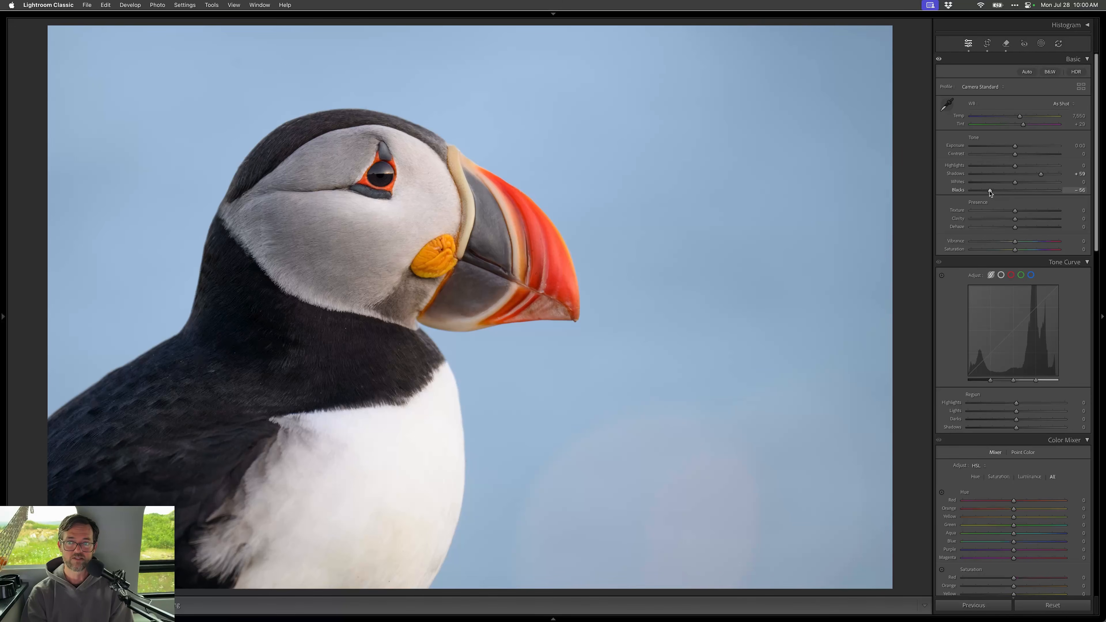
left_click_drag(1041, 173, 1039, 173)
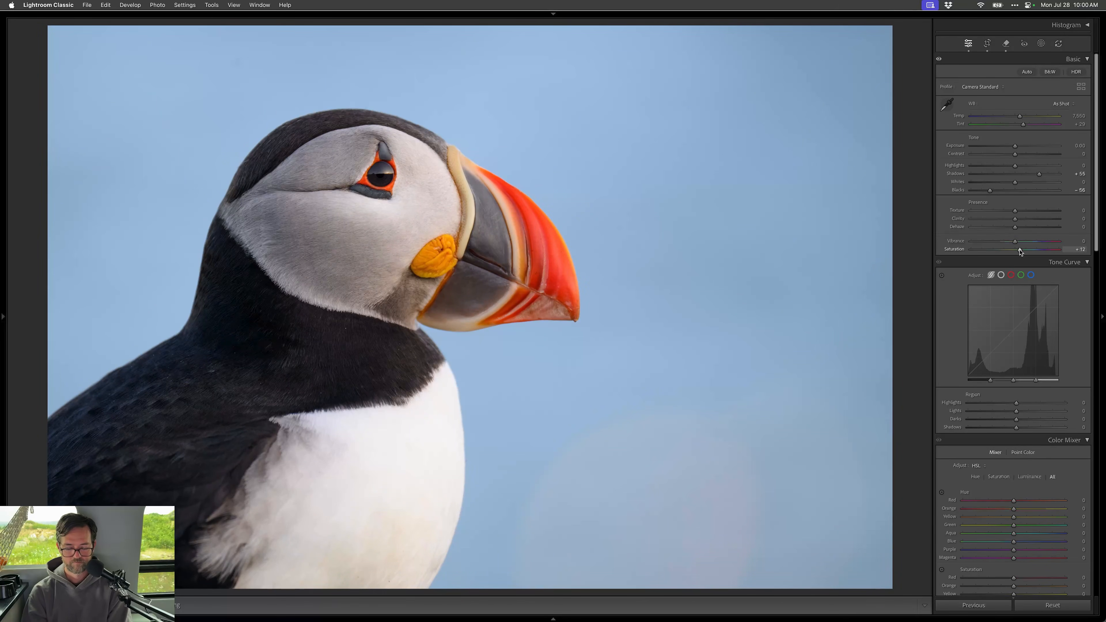
- Mask the puffin's white chest with an object selection and lower the mask's highlights to -31
key("shift+w")
left_click_drag(483, 348, 192, 590)
left_click_drag(1016, 239, 1002, 240)
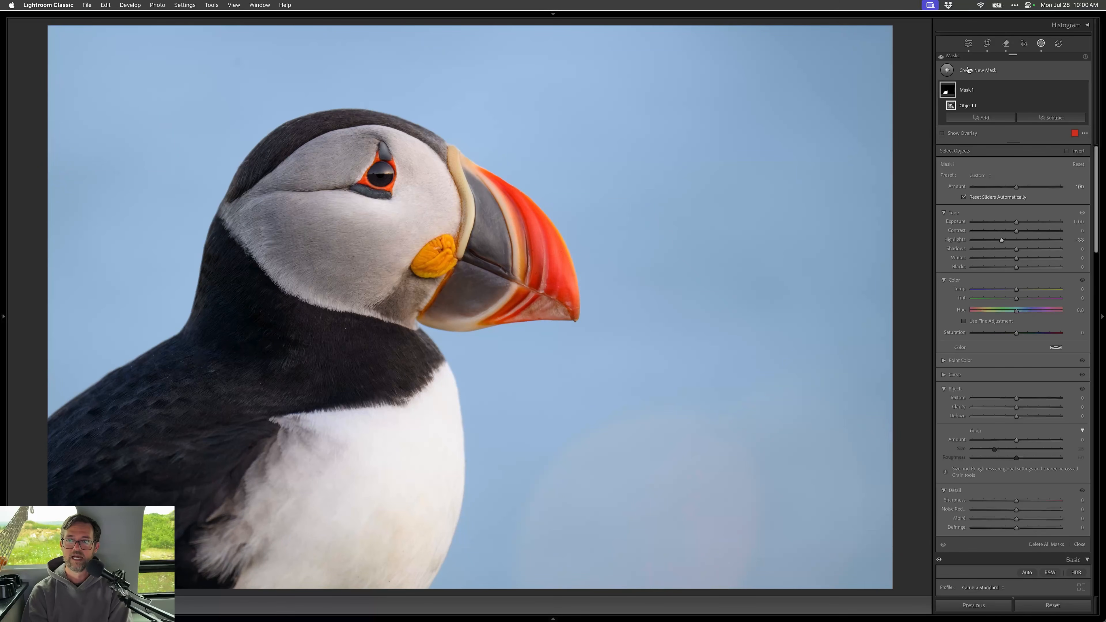
- Add a new mask for the background and set its temperature to -8 and exposure to 0.44
left_click(981, 117)
left_click(991, 109)
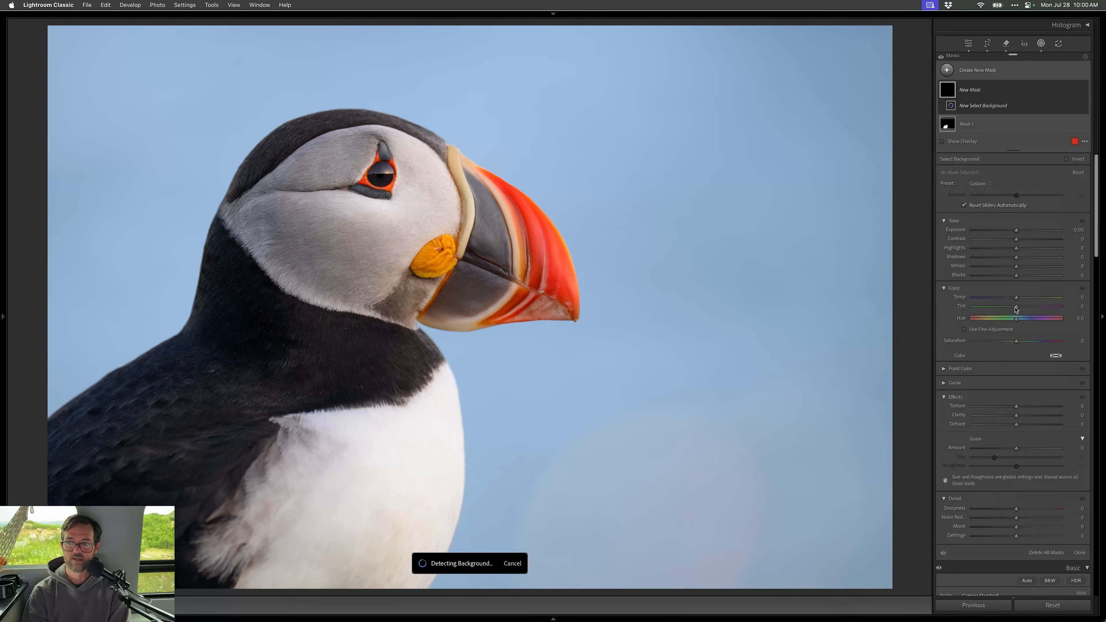
left_click_drag(1016, 309, 1012, 310)
left_click_drag(1016, 241, 1021, 245)
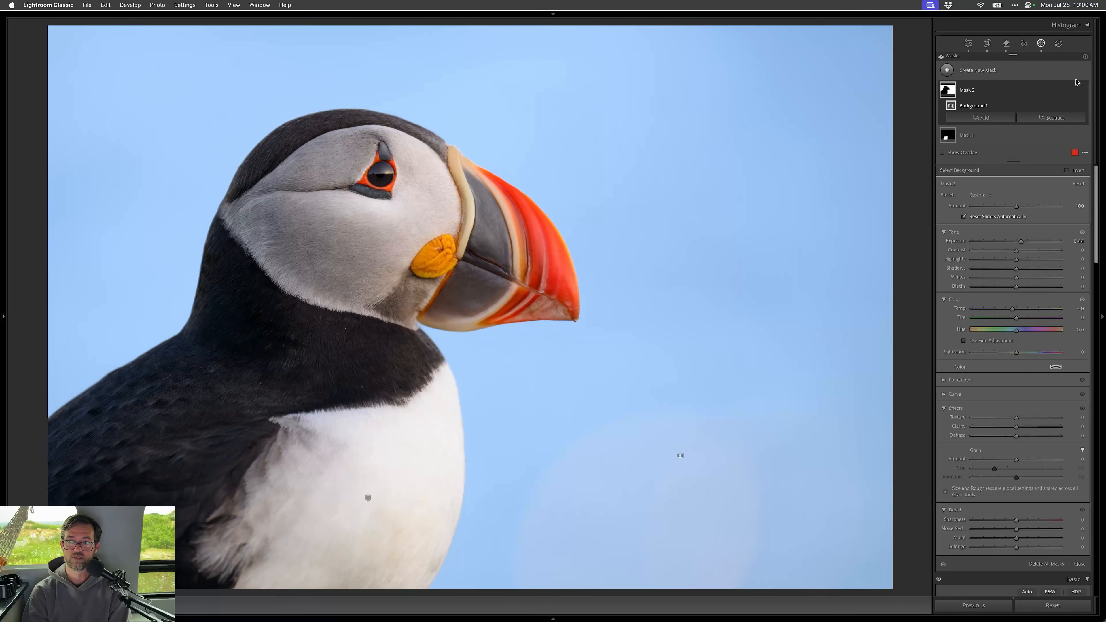
- Check the portrait with and without the background mask, close masking and compare the photo with its unedited version
left_click(1083, 89)
left_click(1083, 90)
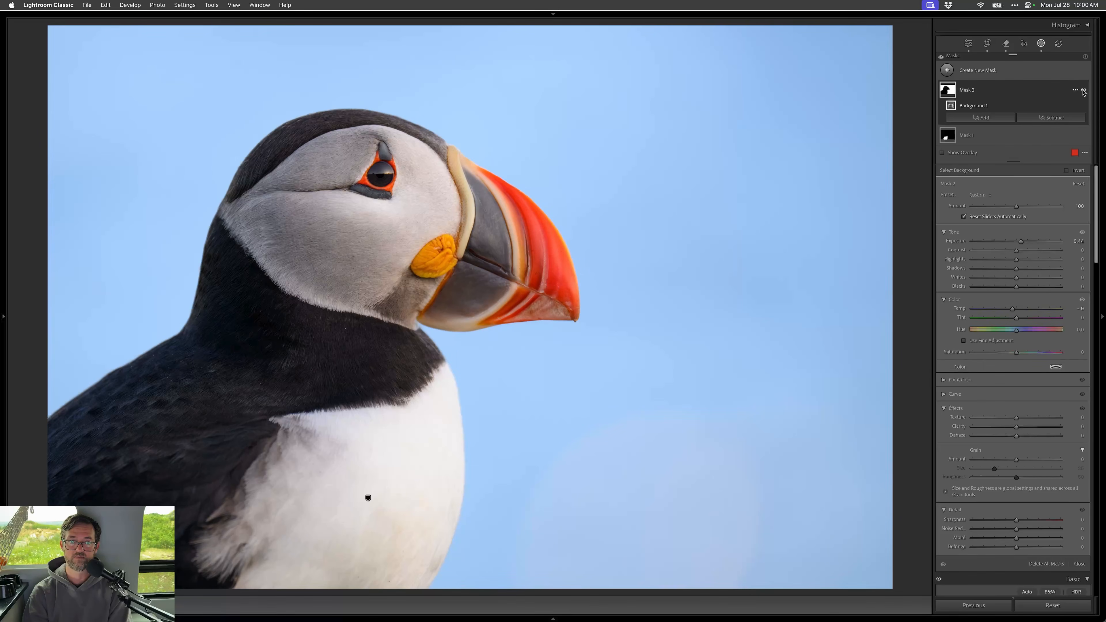
key("shift+w")
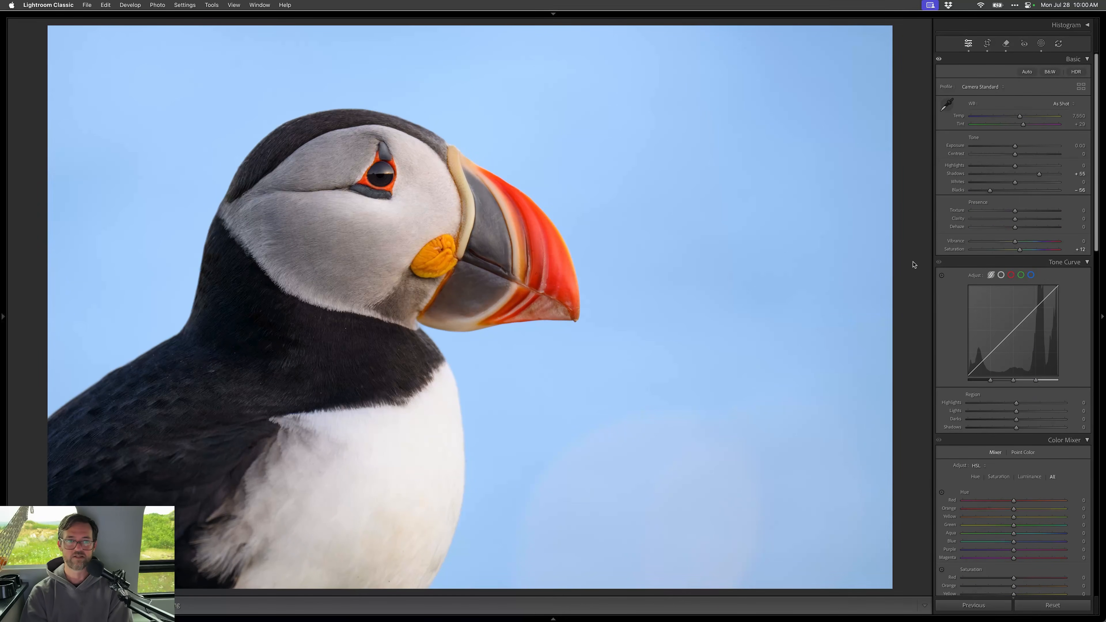
key("backslash")
key("backslash")
key("backslash")
key("backslash")
- Return to the Library grid, select all the puffin photos and display them together in Survey view
key("g")
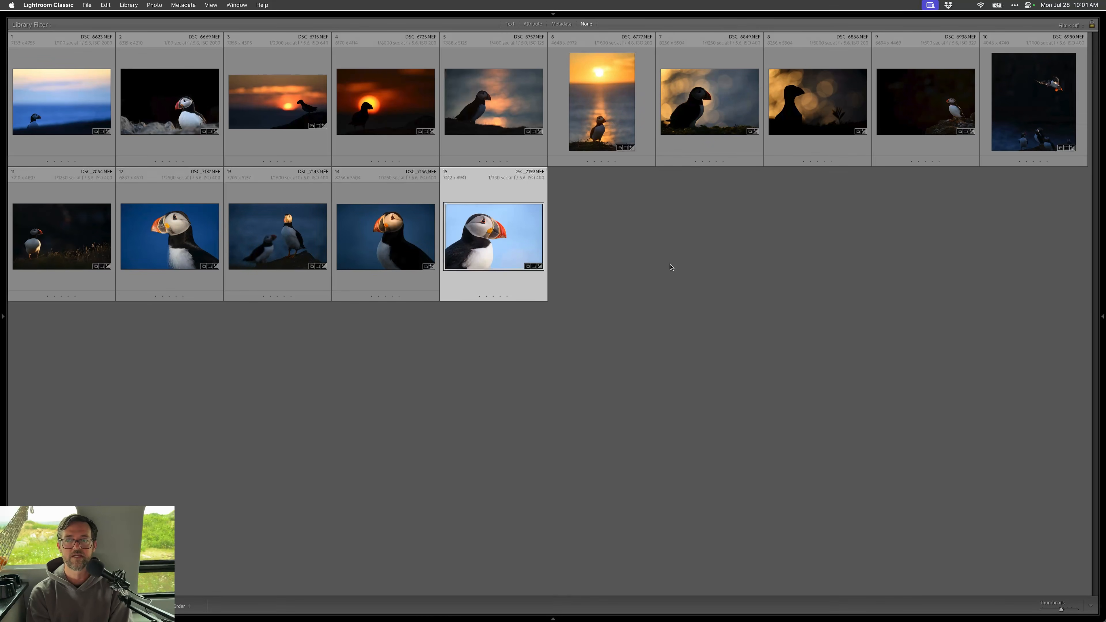
key("super+a")
key("n")
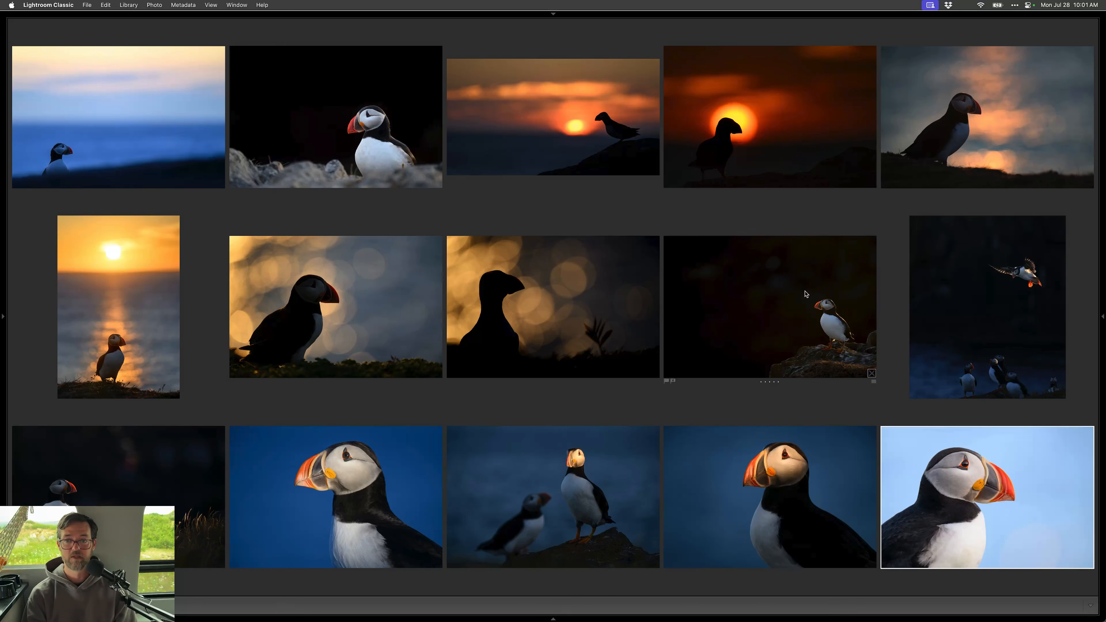
- Review individual dark and sunset photos in the survey, making the vertical shot of the flying puffin the active one
left_click(770, 340)
left_click(118, 340)
left_click(118, 470)
left_click(985, 346)
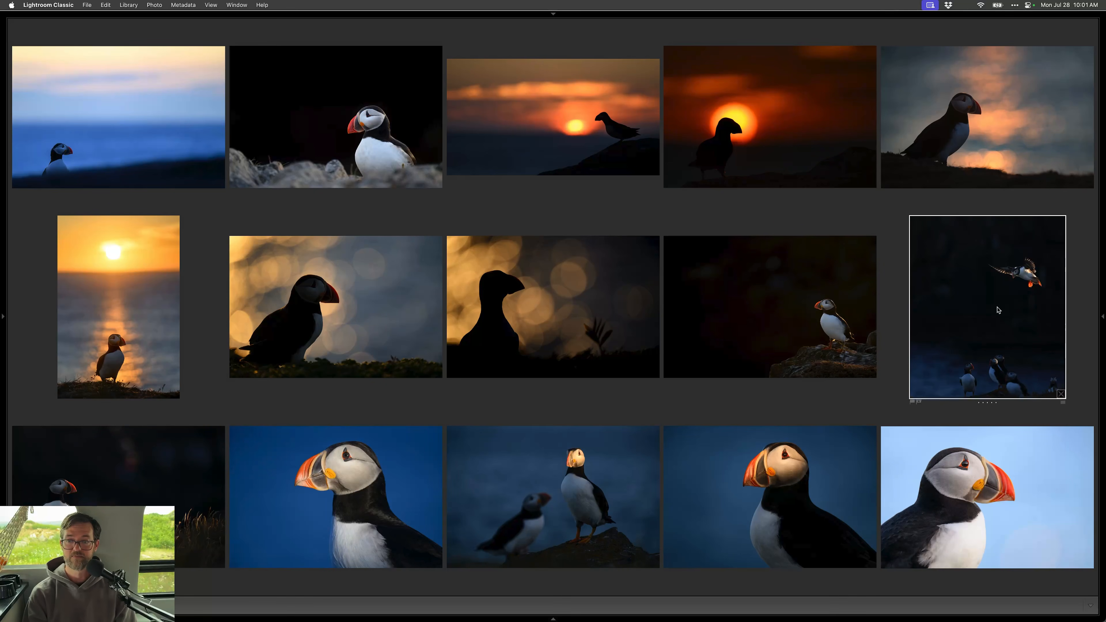